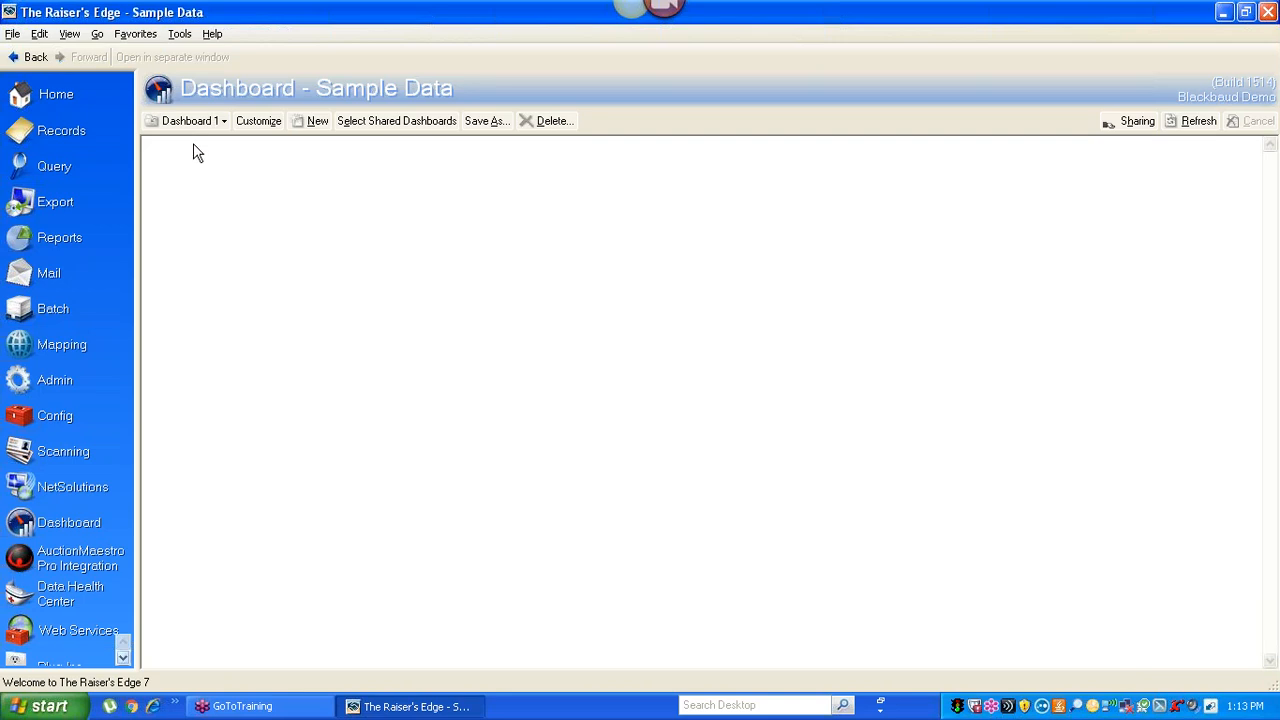
Step: Create a new dashboard named Capital Campaign Dash
left_click(316, 124)
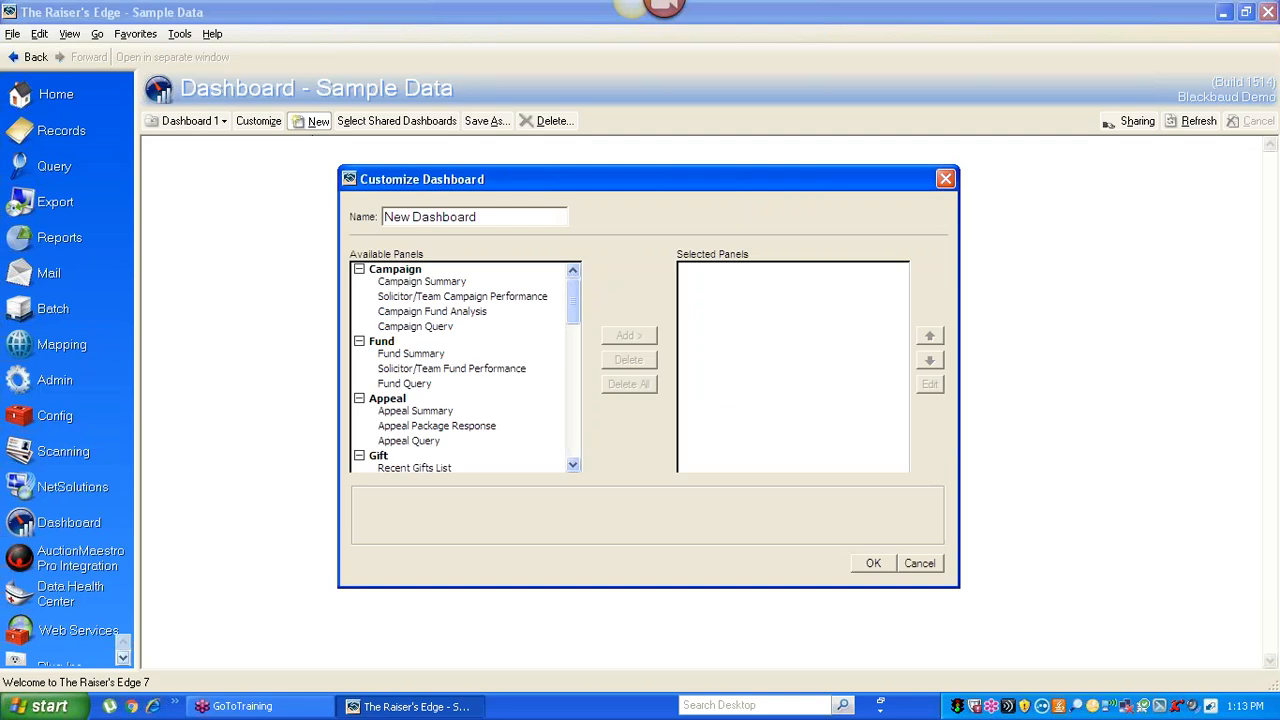
triple_click(430, 222)
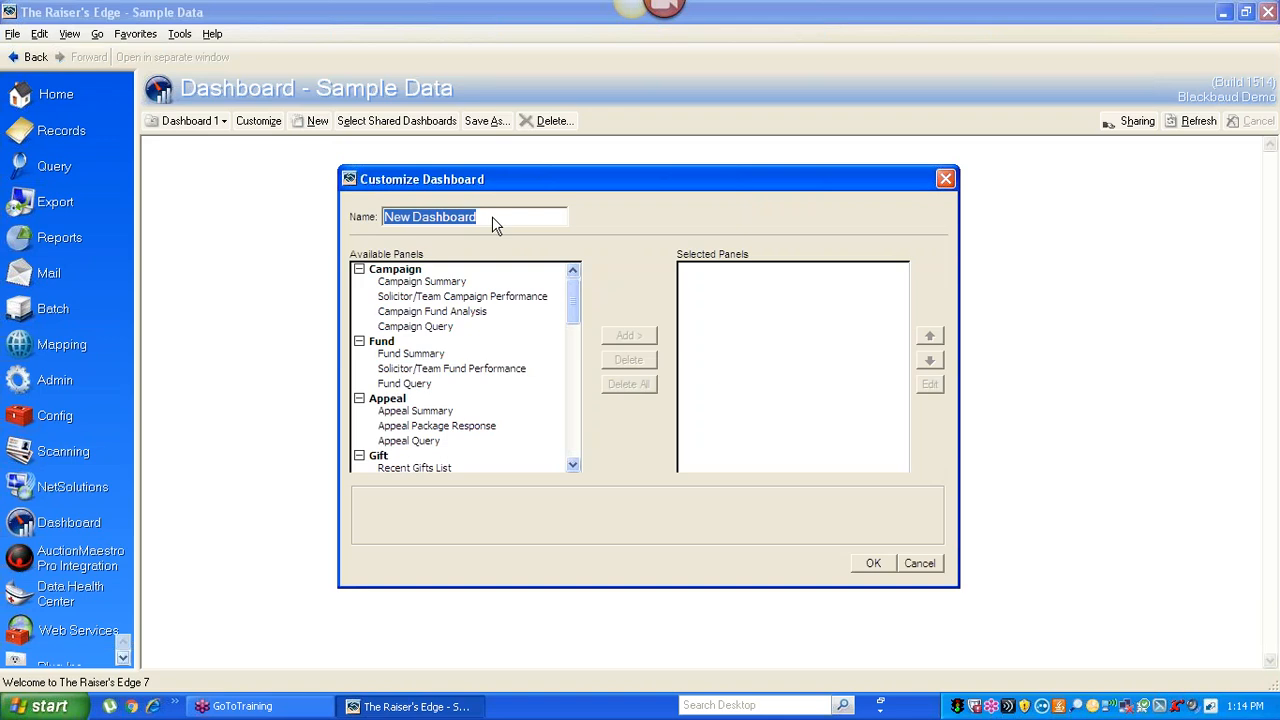
type("Ca")
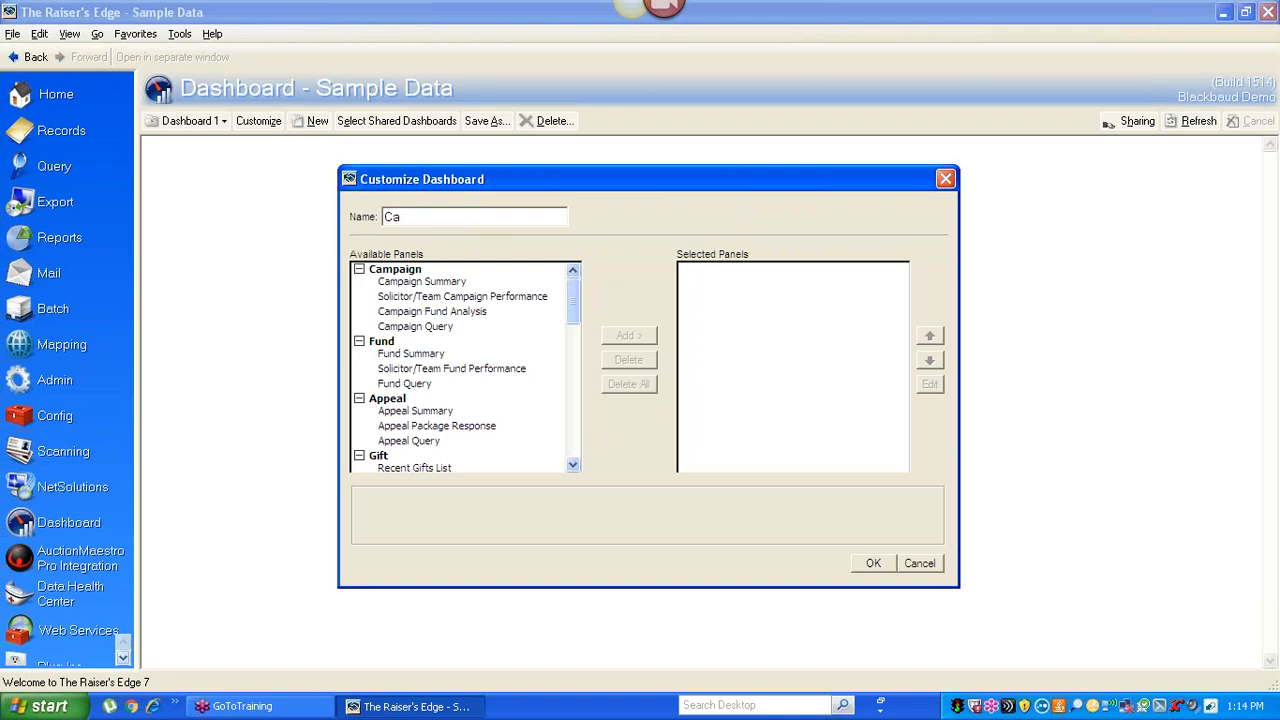
type("pital Campaign")
type("Dash")
Step: Add the Campaign Summary panel to the dashboard and set its description to Capital Campaign Summary
left_click(406, 283)
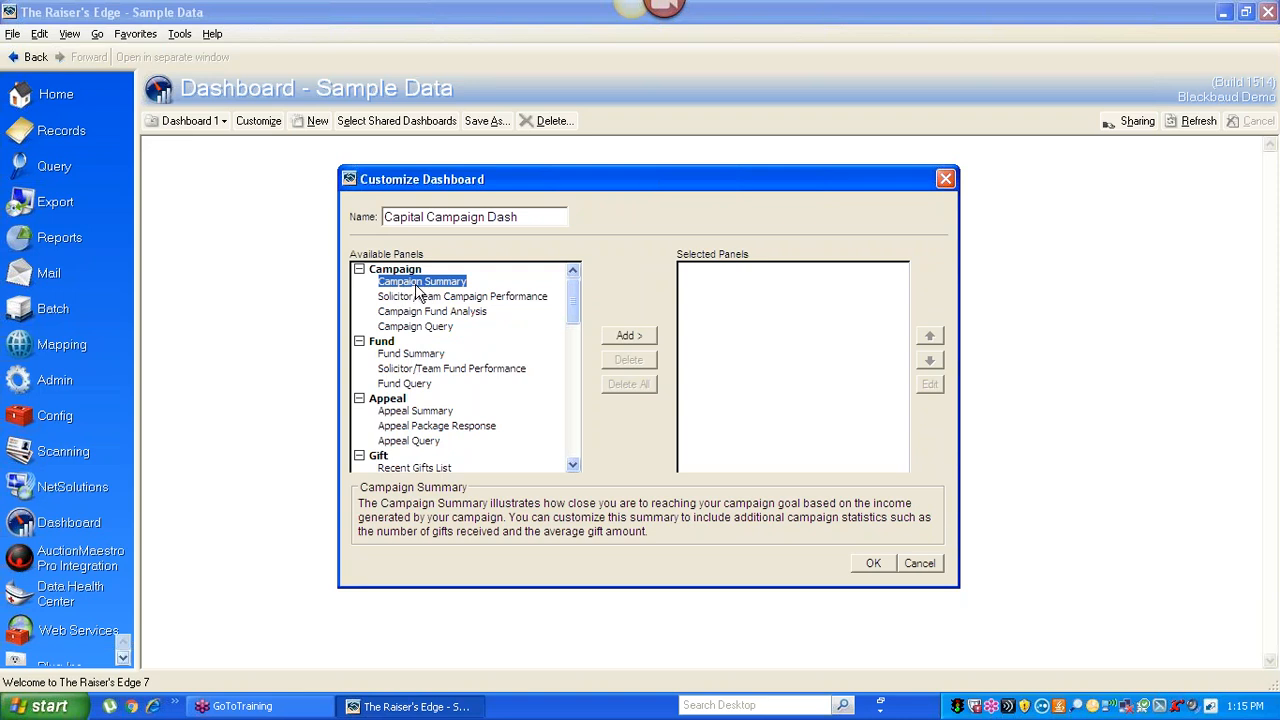
left_click(628, 342)
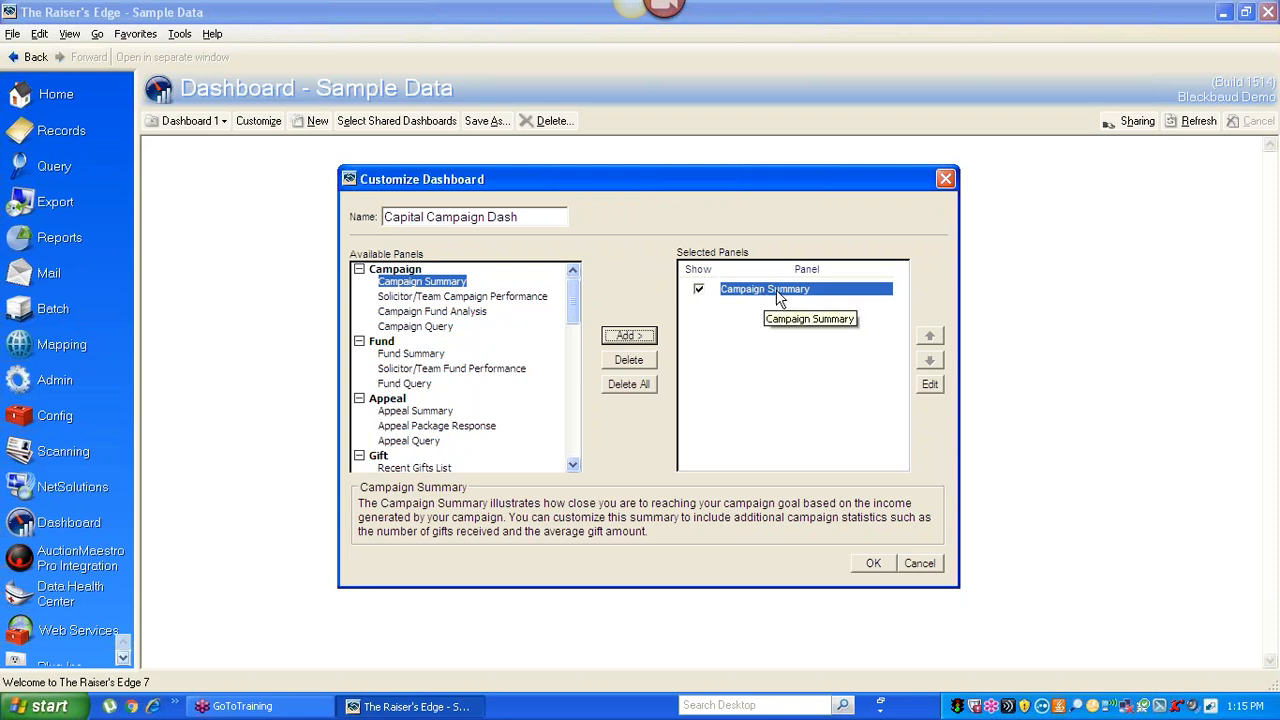
left_click(930, 386)
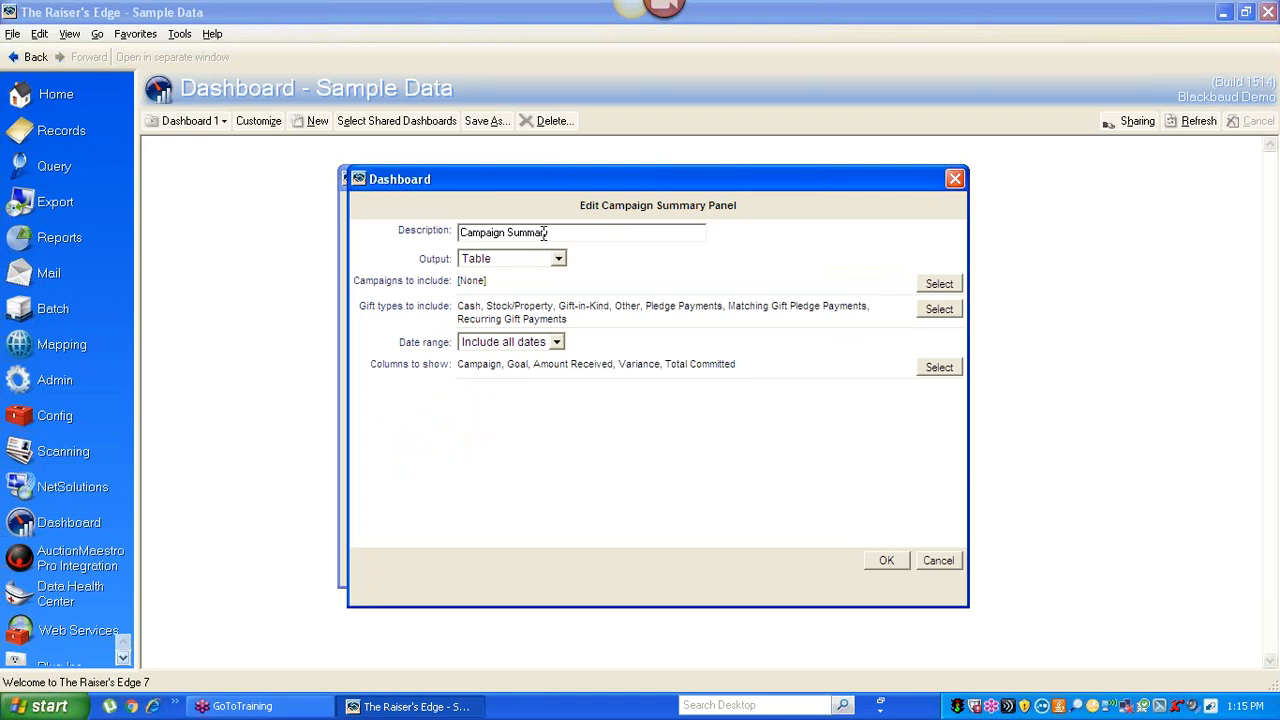
left_click(460, 238)
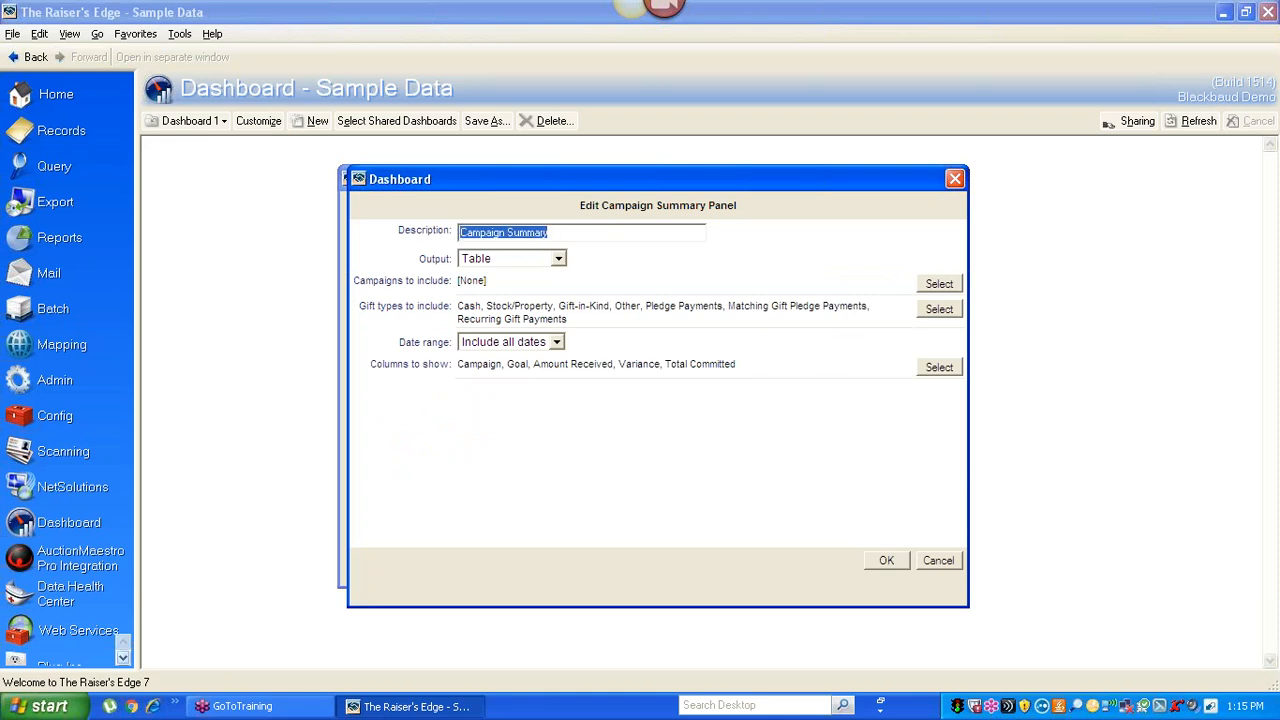
key("Home")
type("Ca")
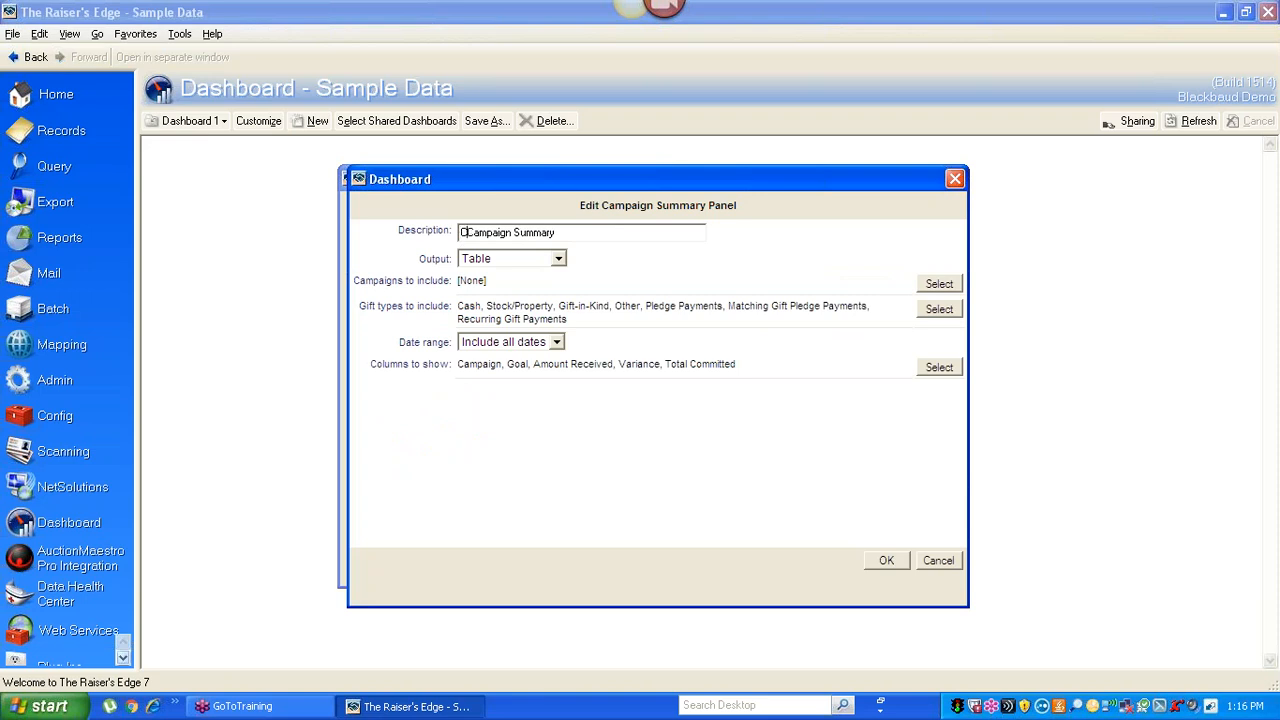
type("pital")
Step: Set the summary panel's output to Table and Graph and include only the CAPITAL campaign
left_click(487, 260)
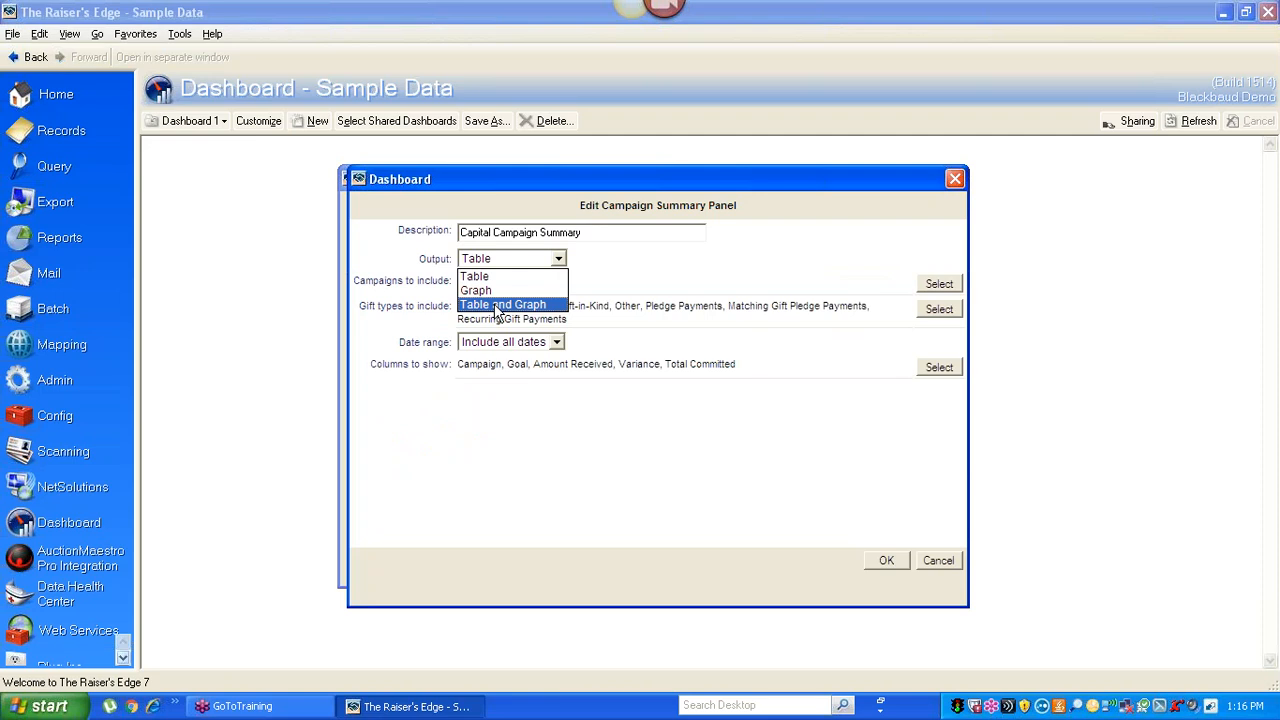
left_click(495, 305)
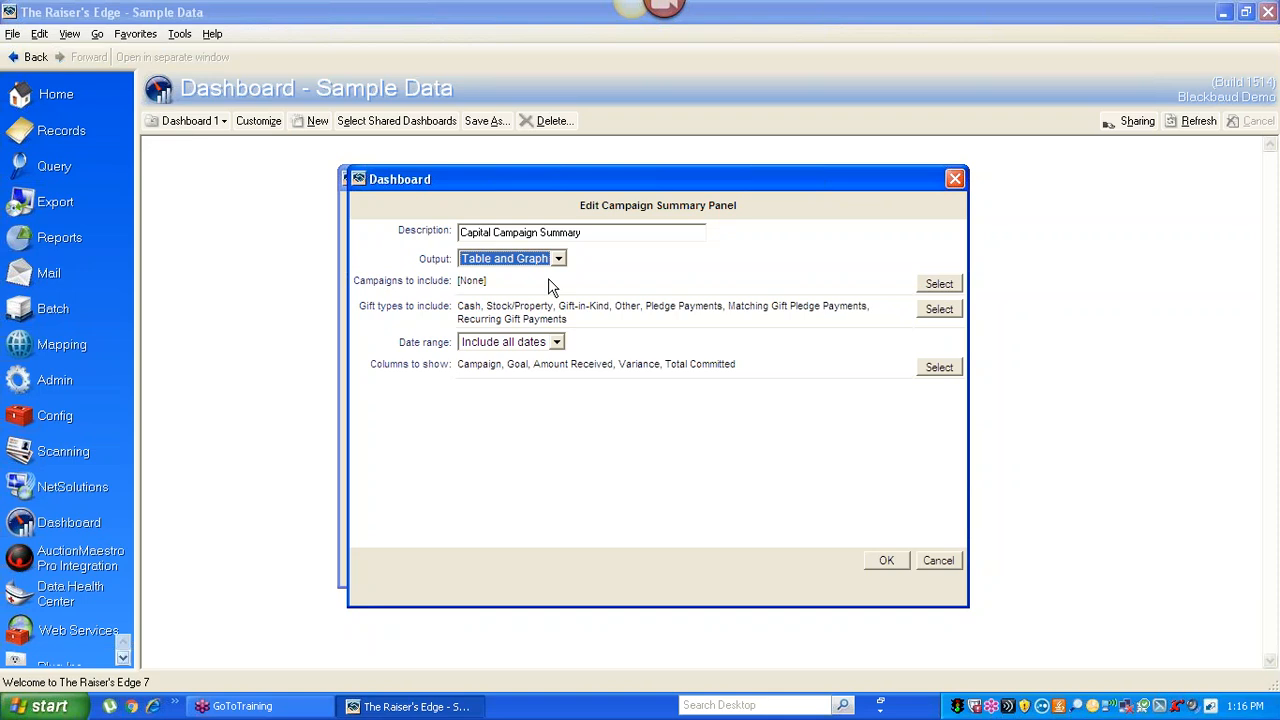
left_click(938, 284)
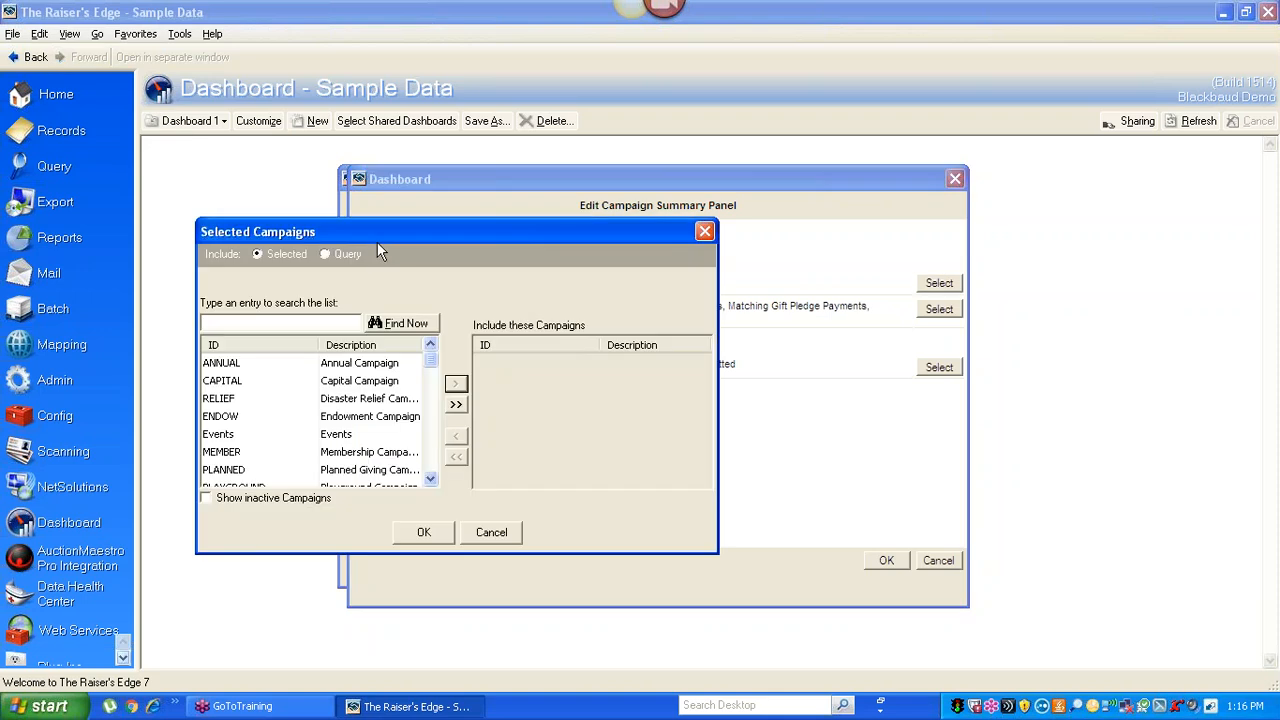
double_click(219, 386)
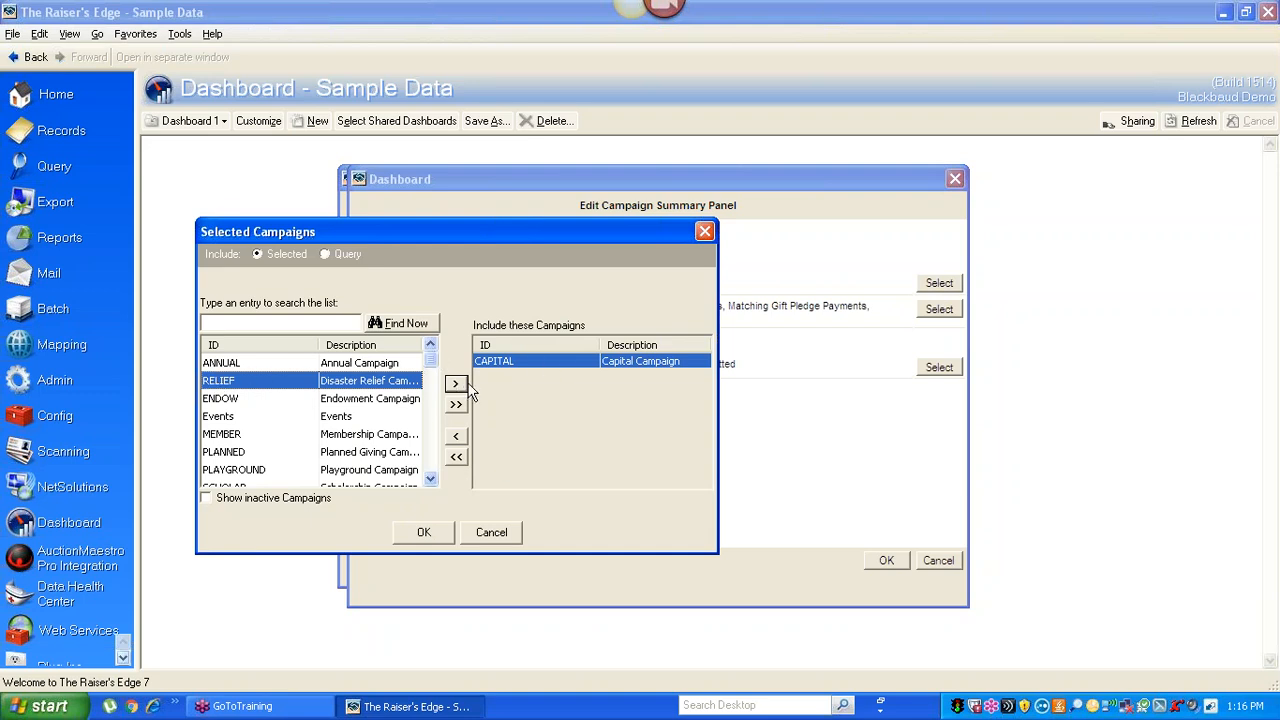
left_click(423, 535)
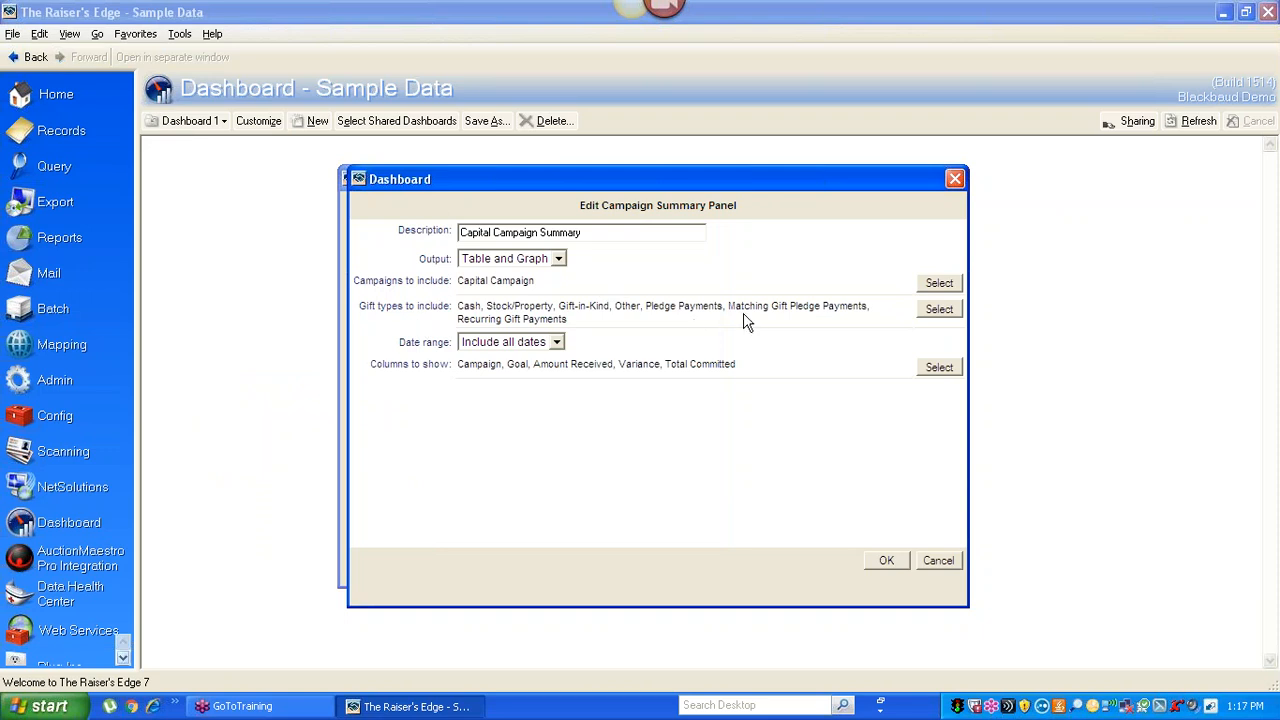
Step: Include all gift types in the campaign summary panel
left_click(939, 309)
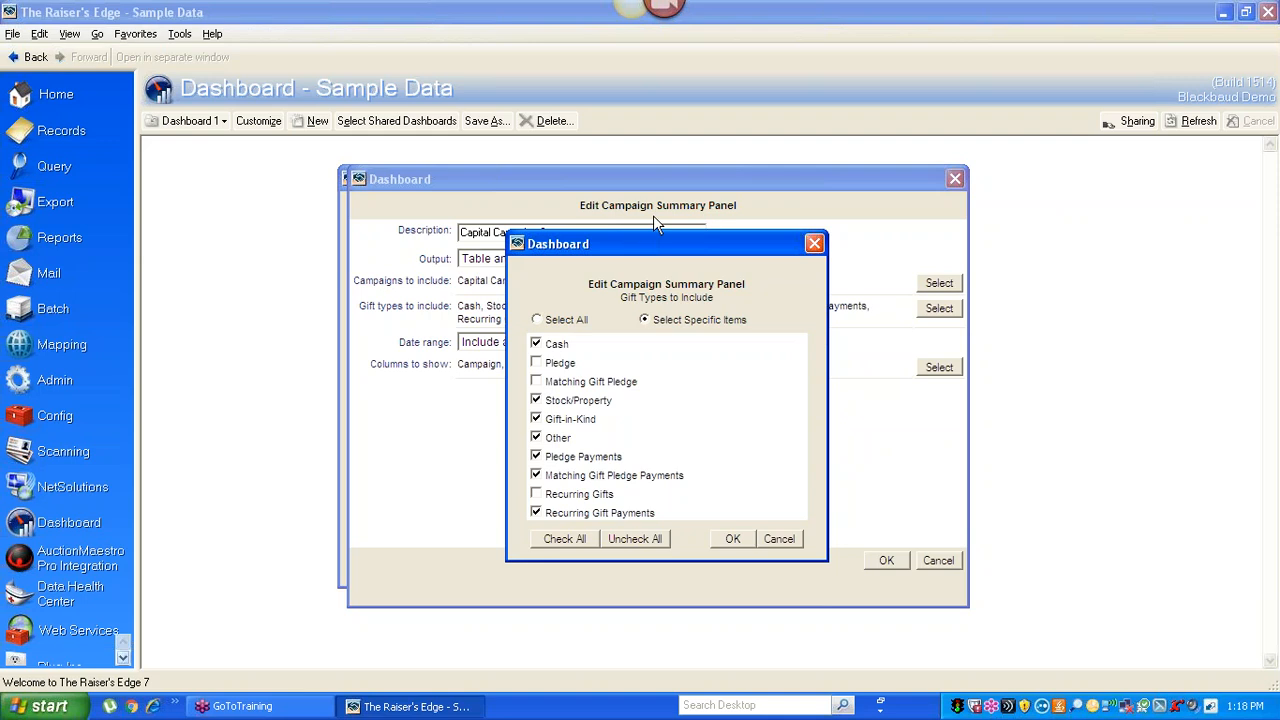
left_click(561, 546)
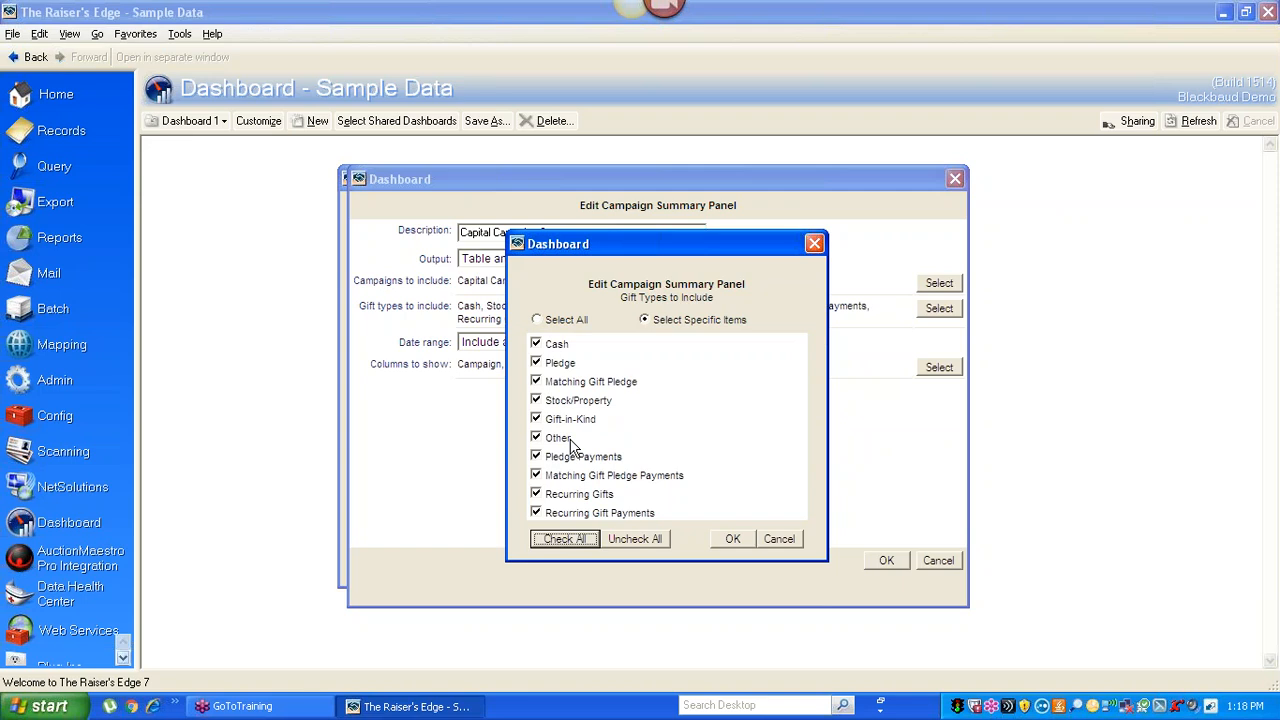
left_click(733, 541)
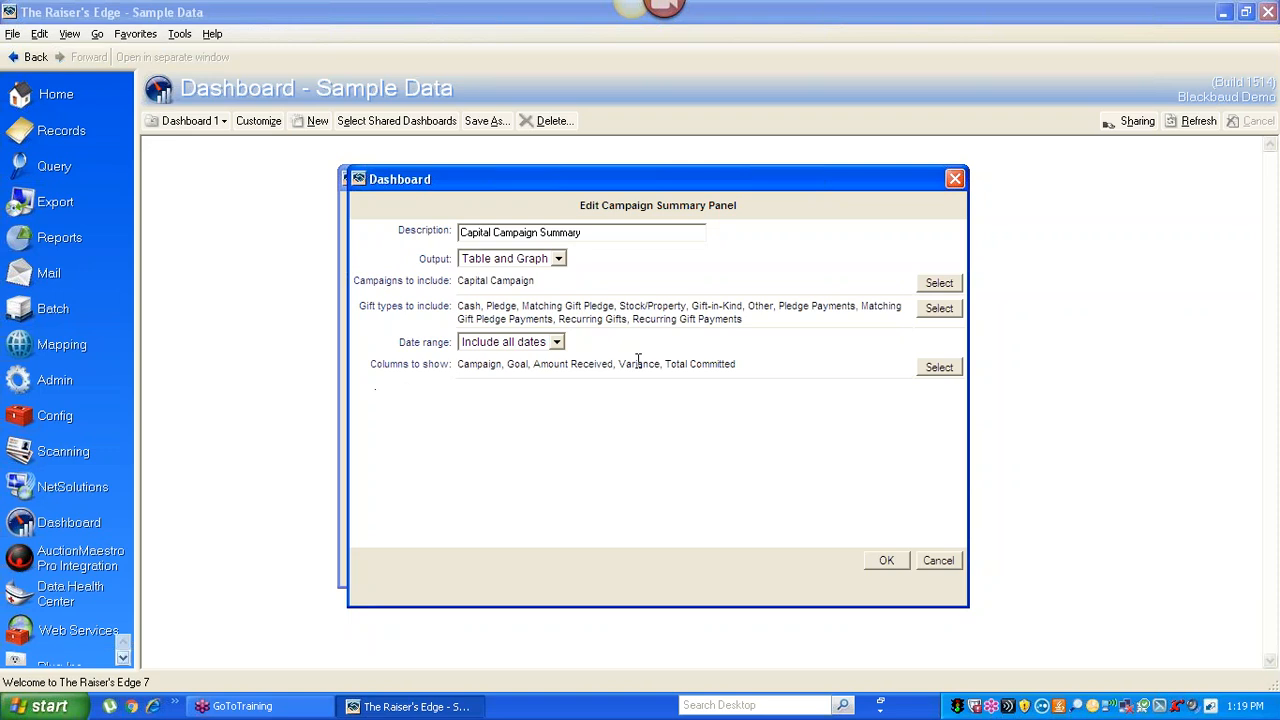
Step: Show all available columns in the campaign summary panel, then save the panel and the dashboard
left_click(949, 373)
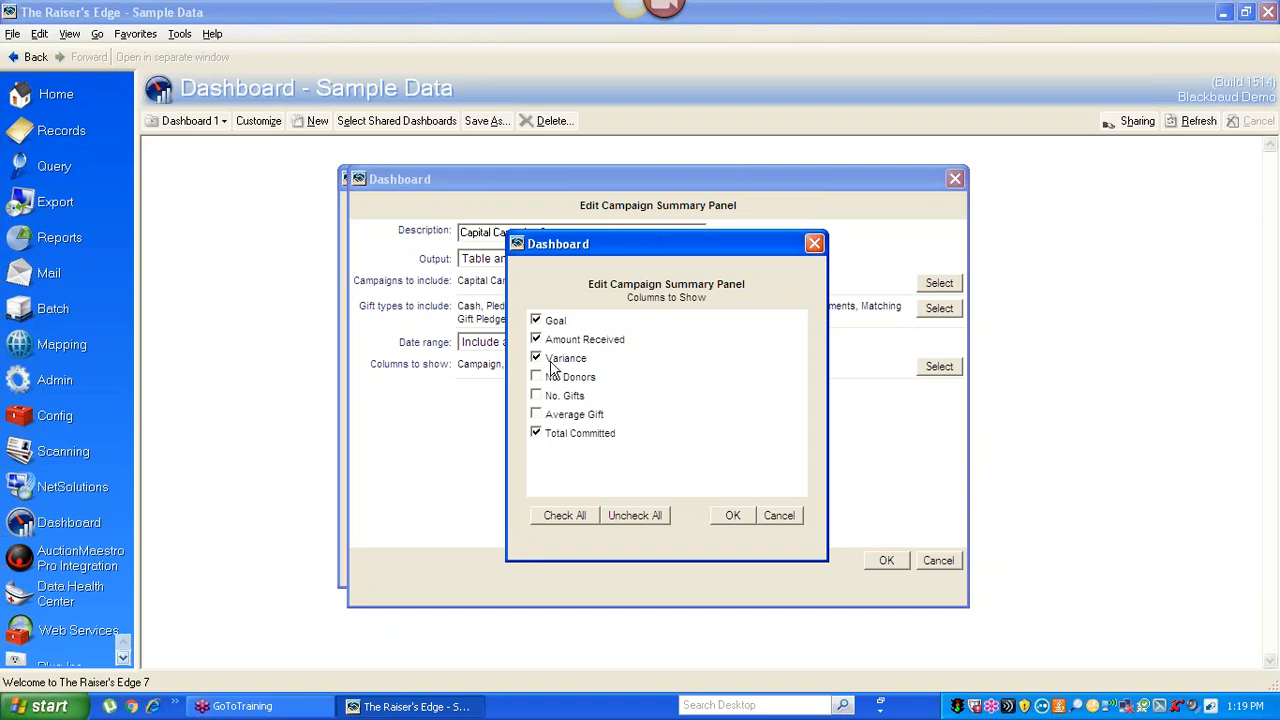
left_click(560, 518)
left_click(735, 516)
left_click(886, 562)
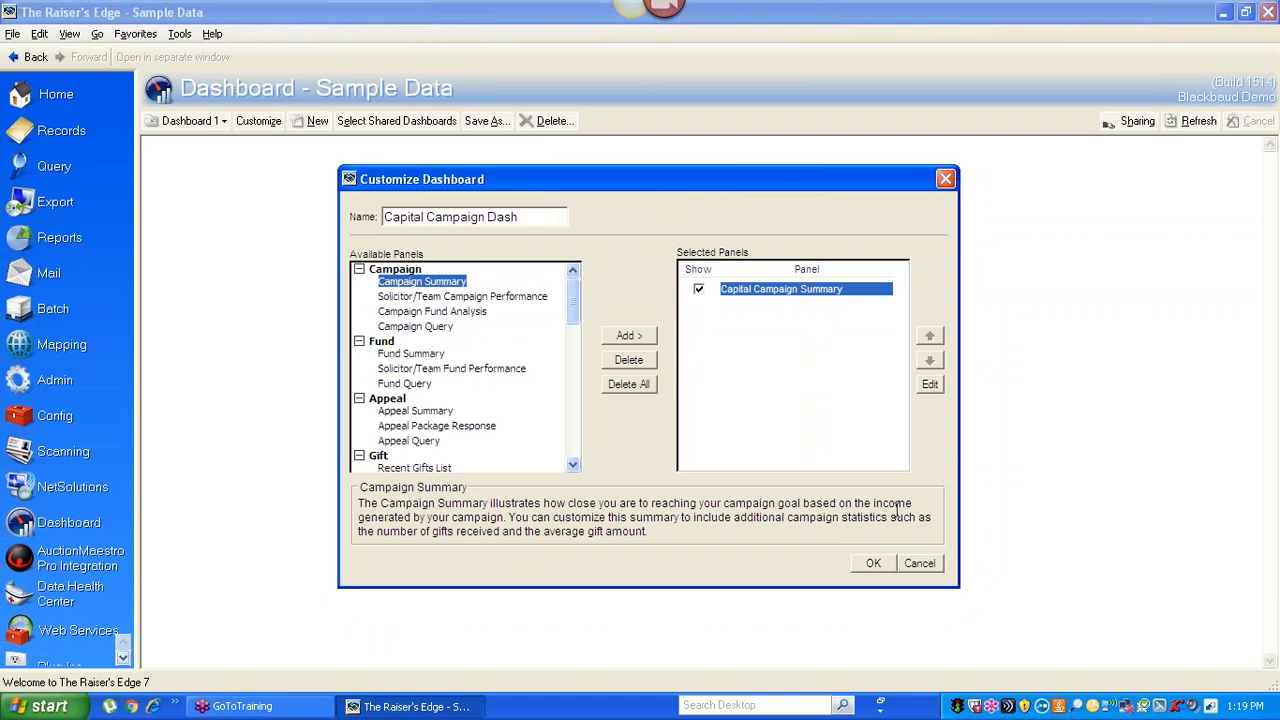
left_click(872, 562)
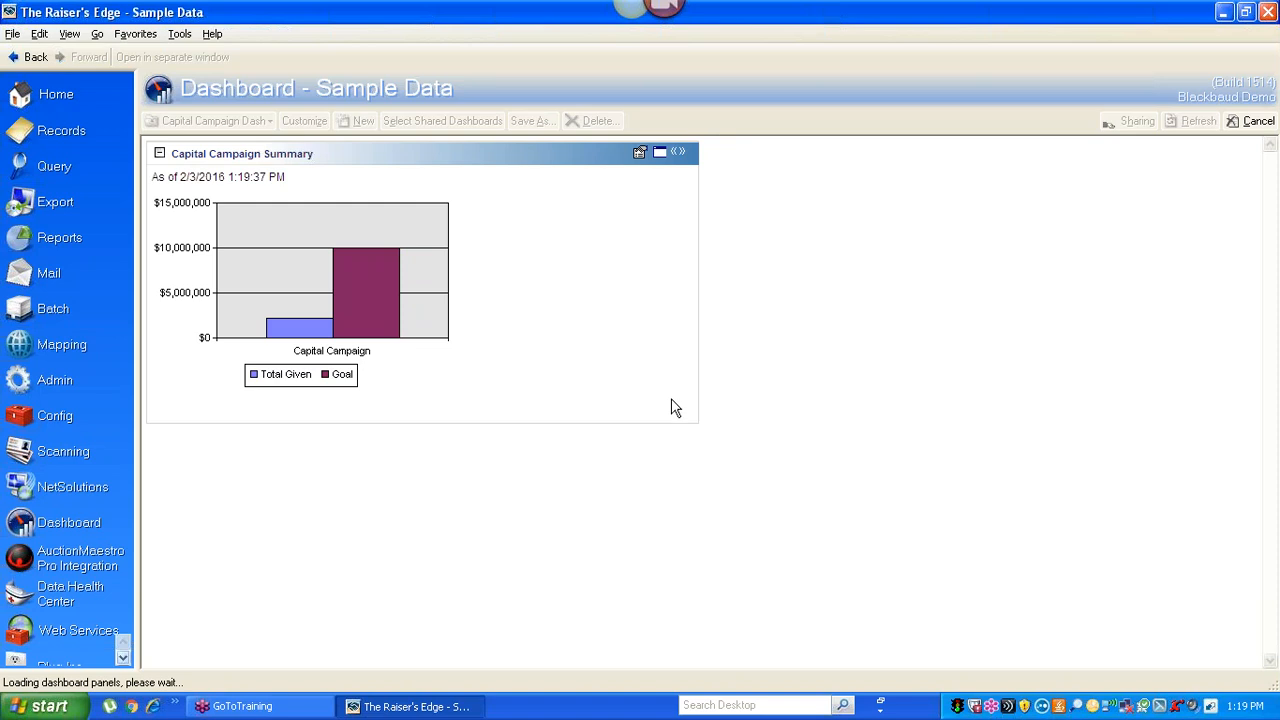
Step: View the Capital Campaign Summary panel at full width and zoomed, restoring its original size after each
left_click(681, 154)
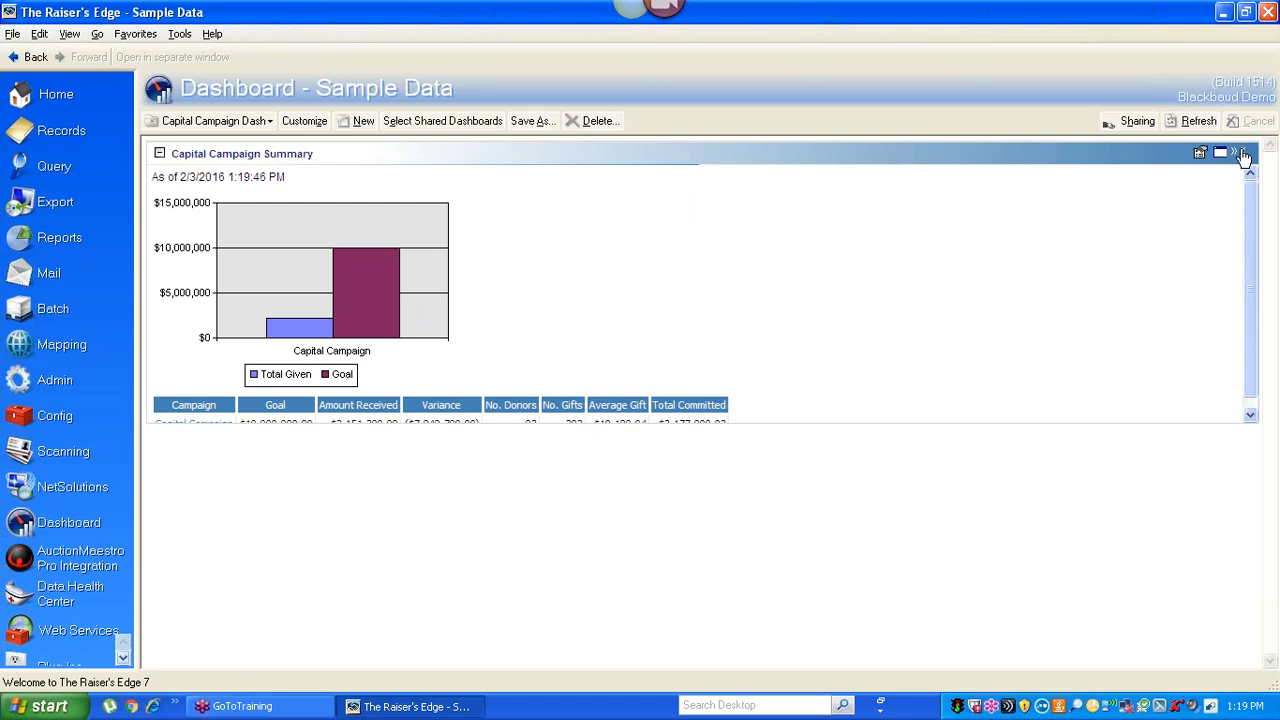
left_click(1239, 154)
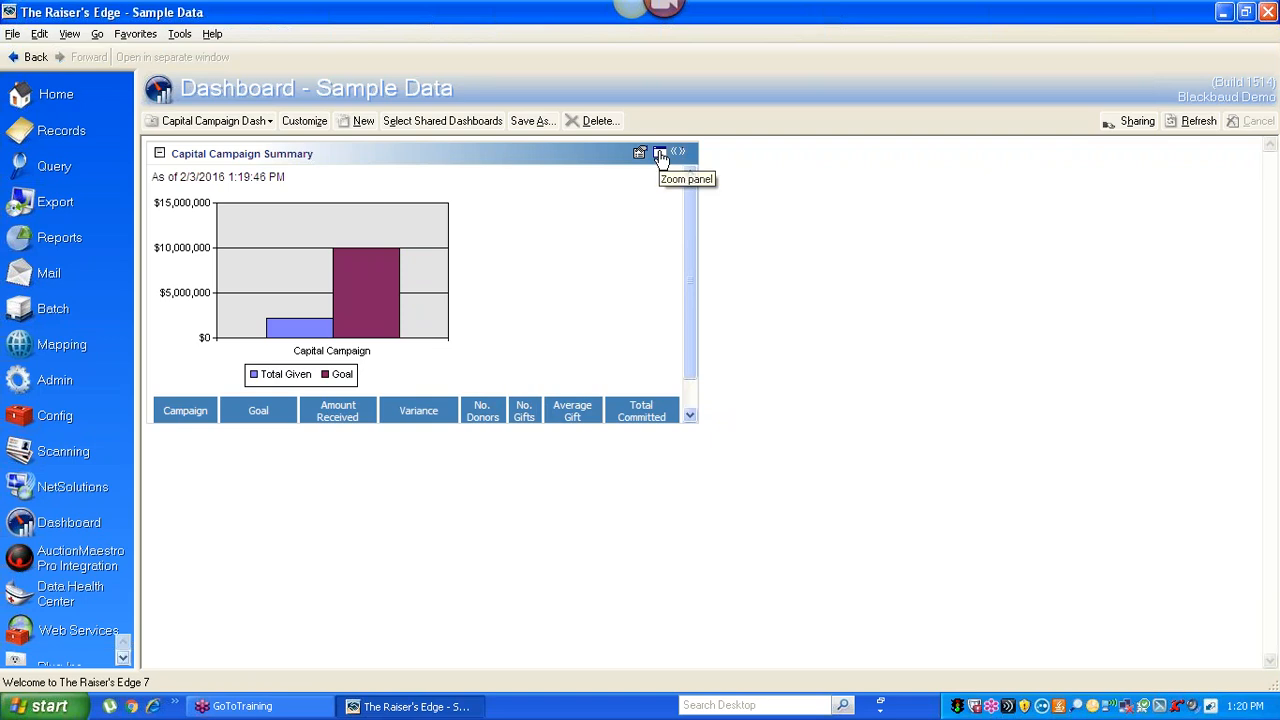
left_click(660, 154)
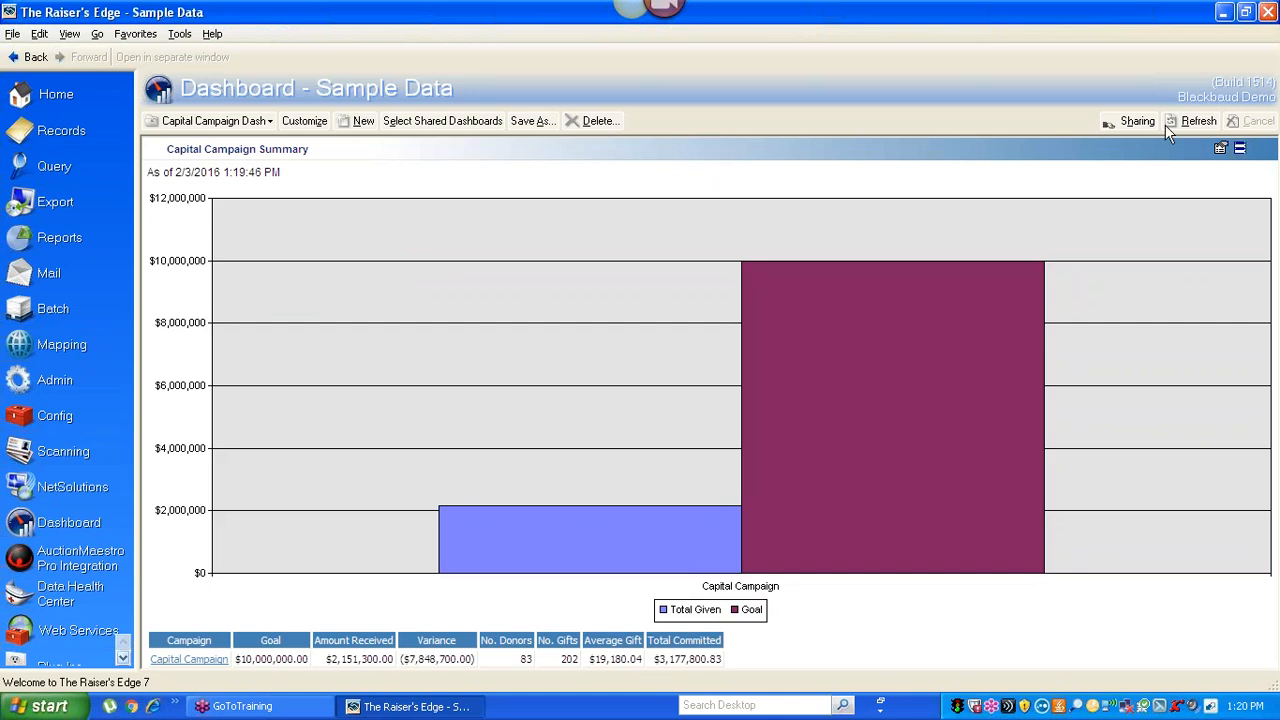
left_click(1240, 149)
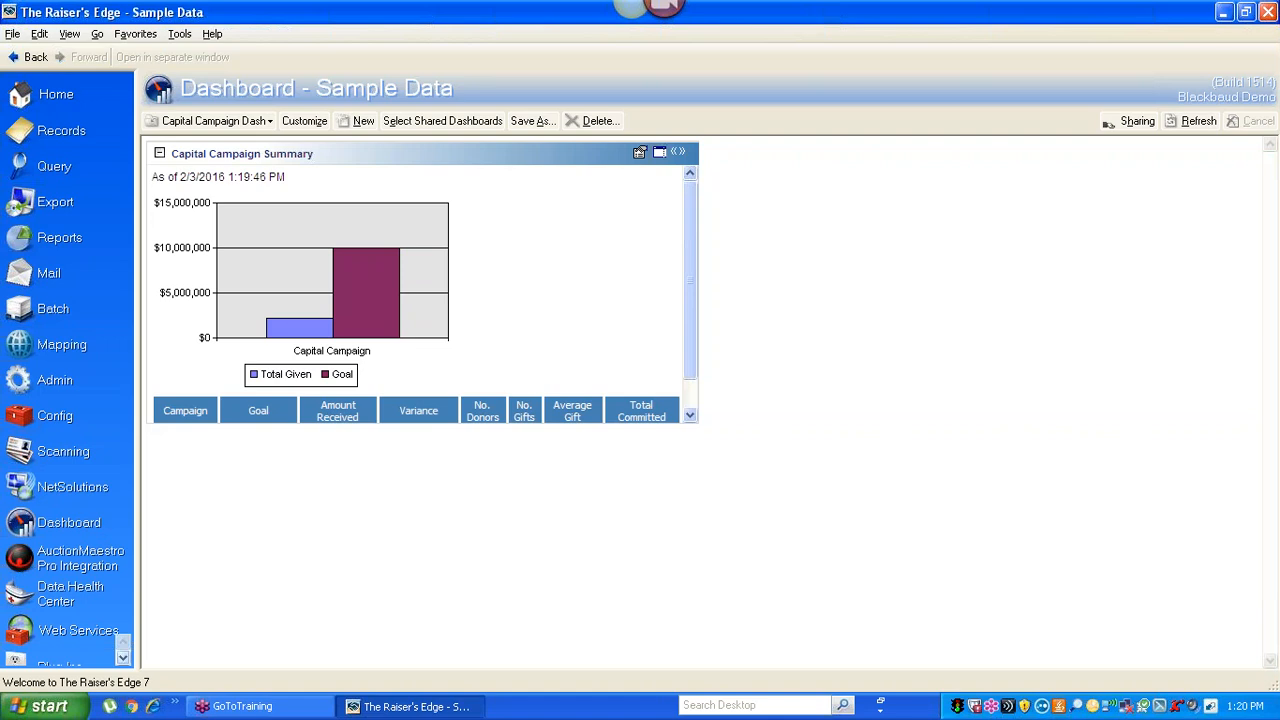
Step: Review the Capital Campaign Summary panel's properties and its copy, refresh, print and email options without changing anything
left_click(640, 154)
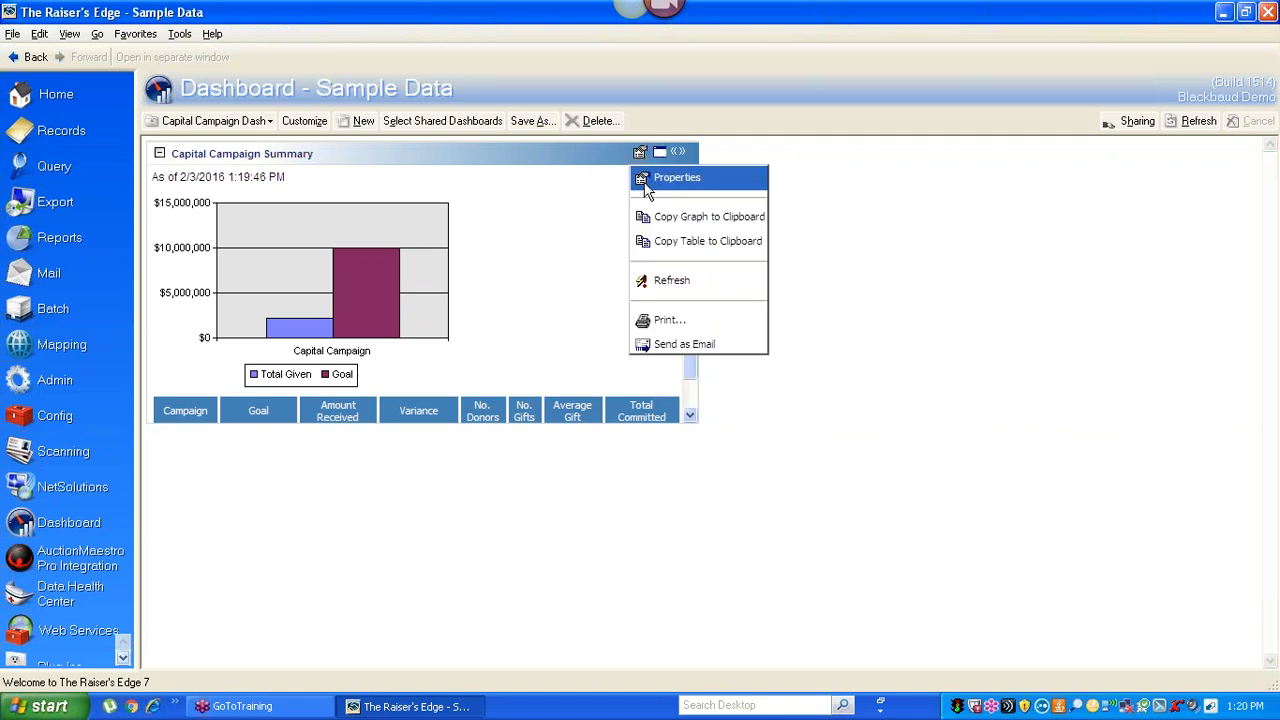
left_click(650, 185)
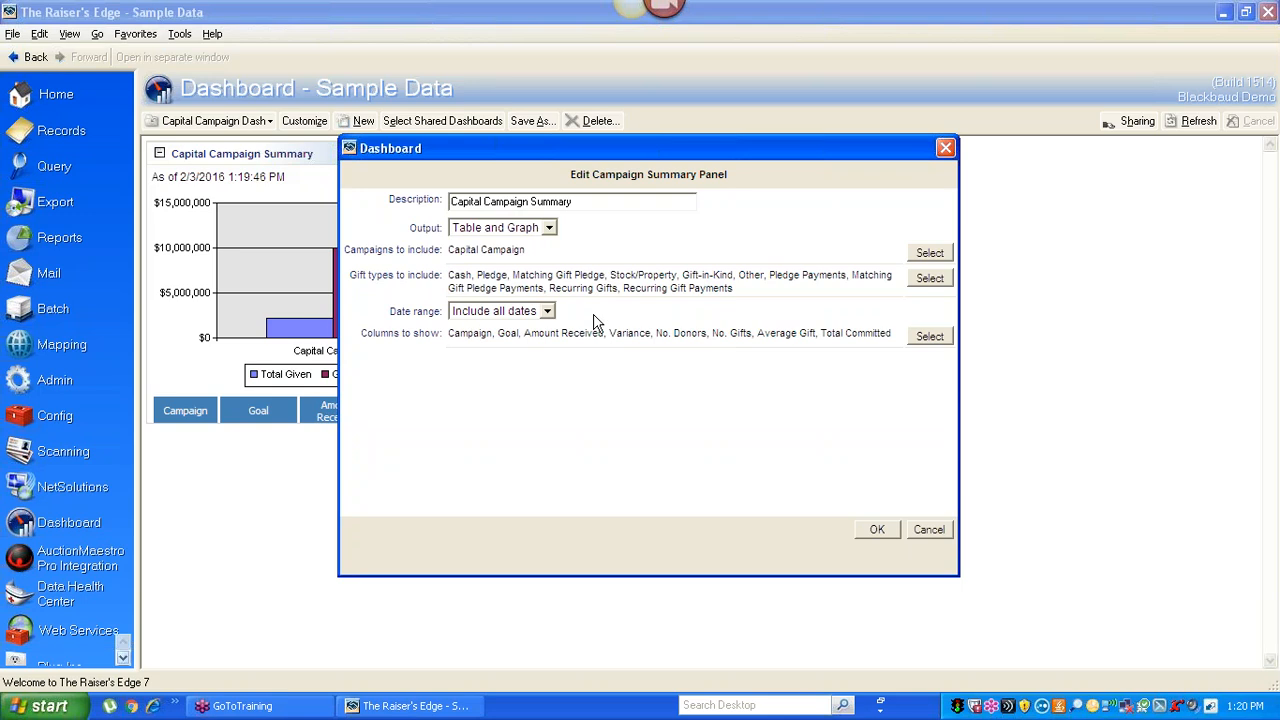
left_click(924, 531)
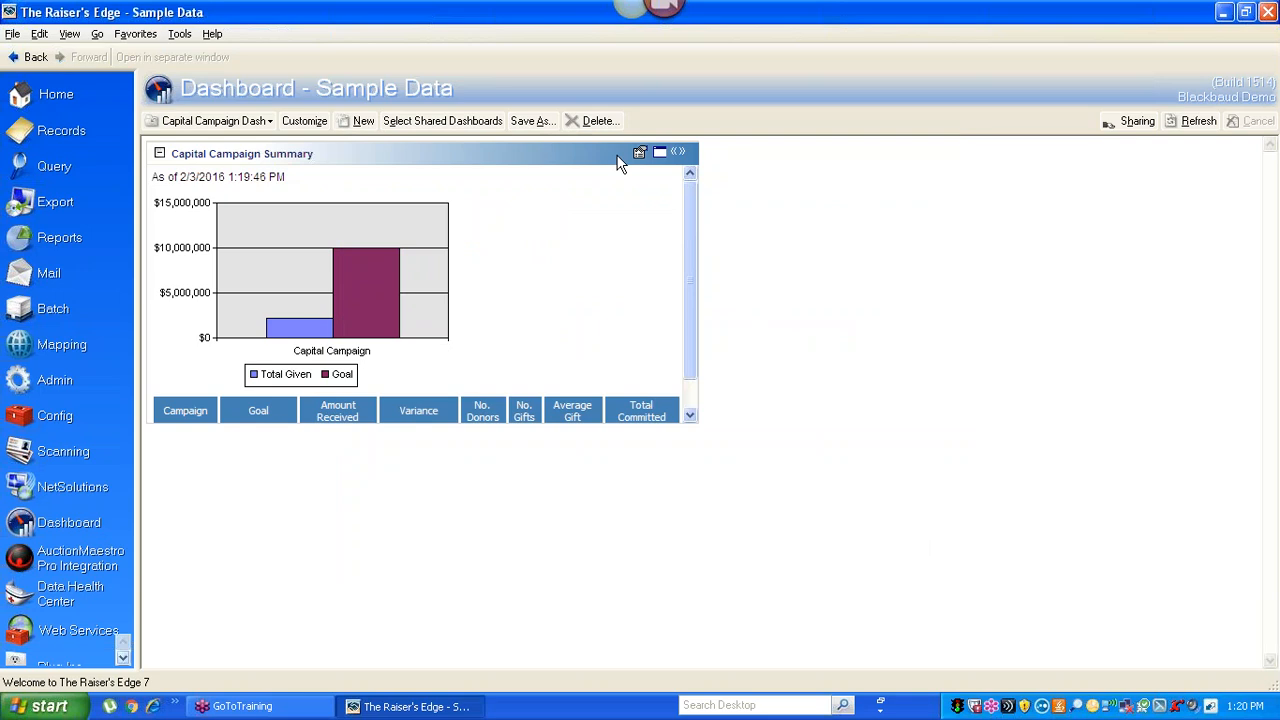
left_click(652, 158)
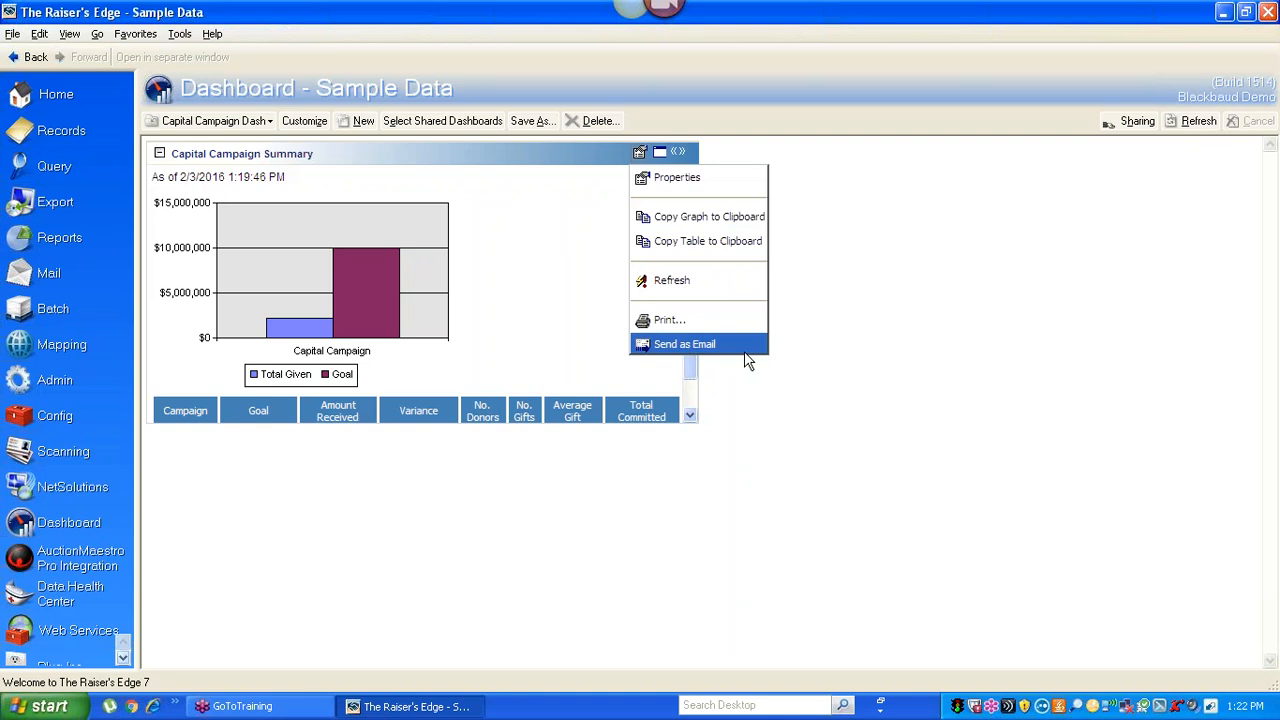
left_click(845, 348)
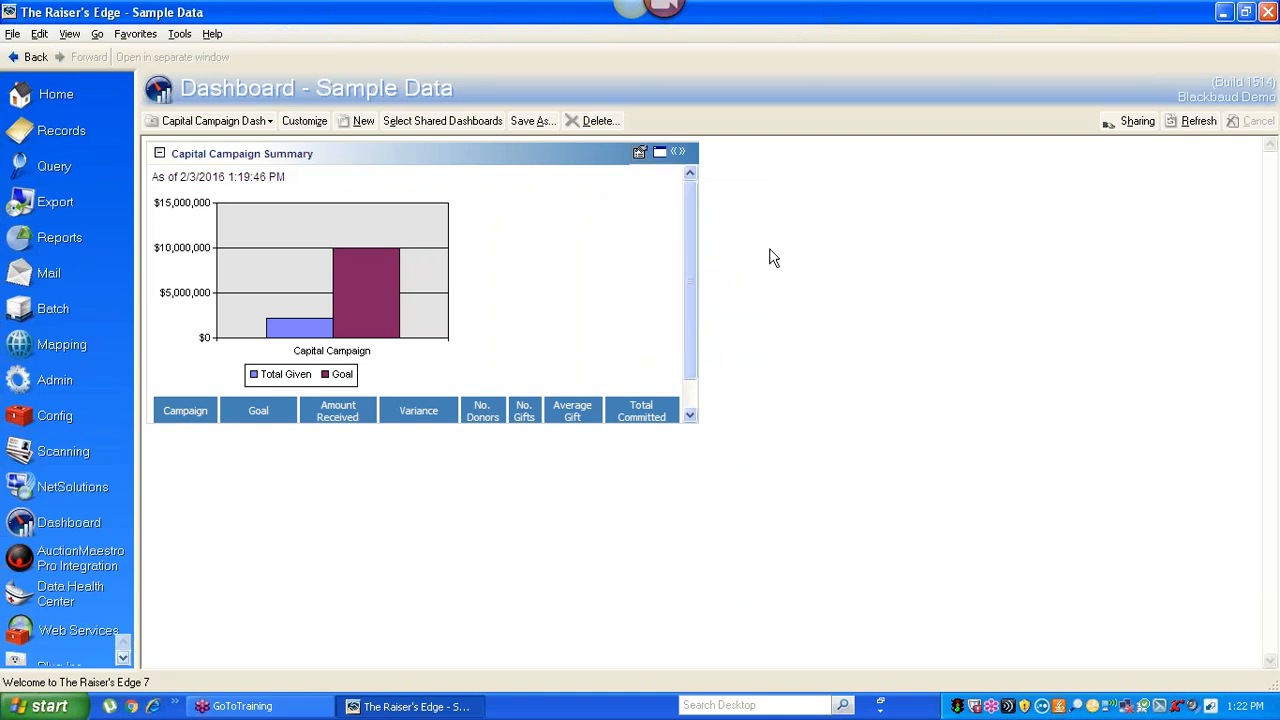
Step: Zoom the summary panel, view the Capital Campaign record linked in its table, then close the record and restore the panel
left_click(661, 156)
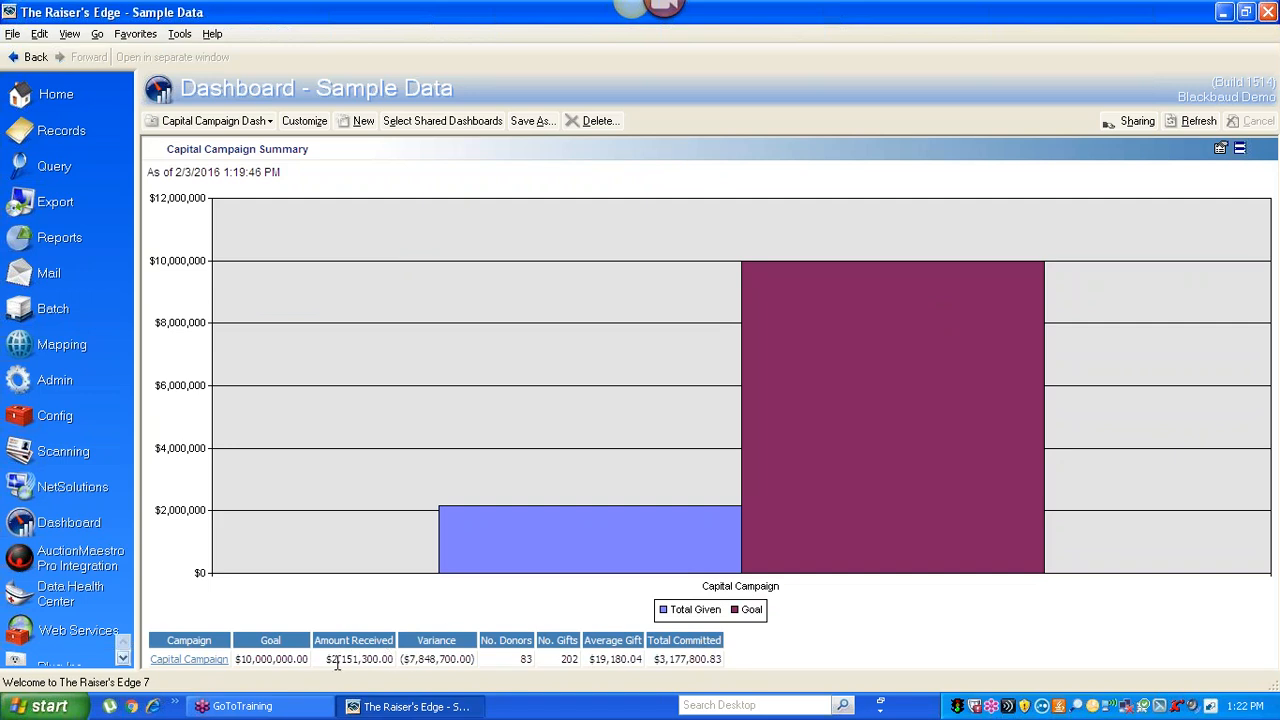
left_click(188, 661)
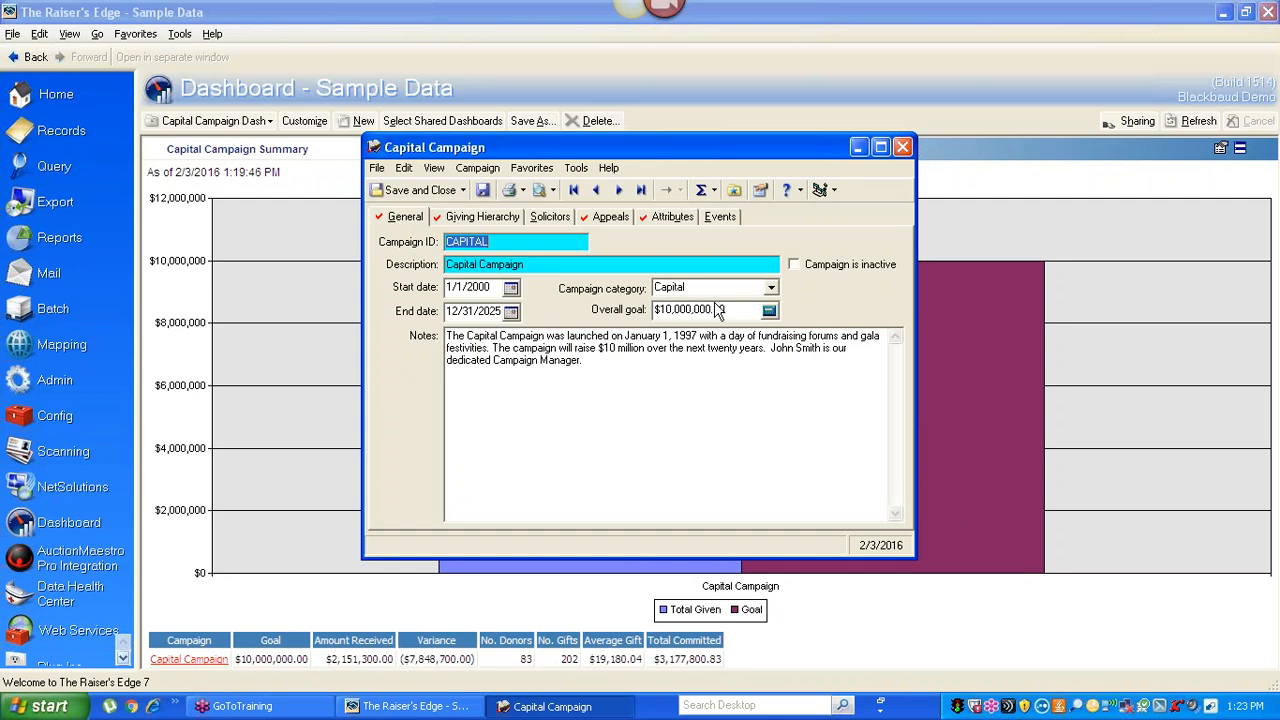
left_click(415, 191)
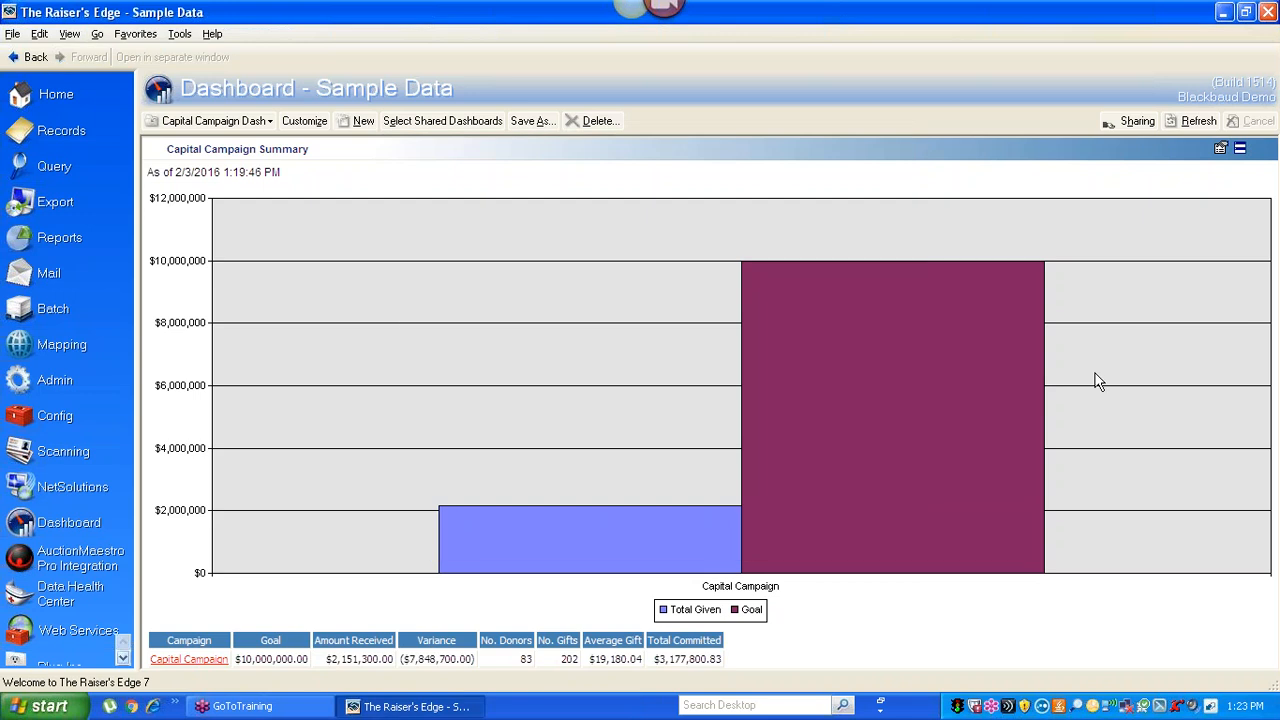
left_click(1241, 151)
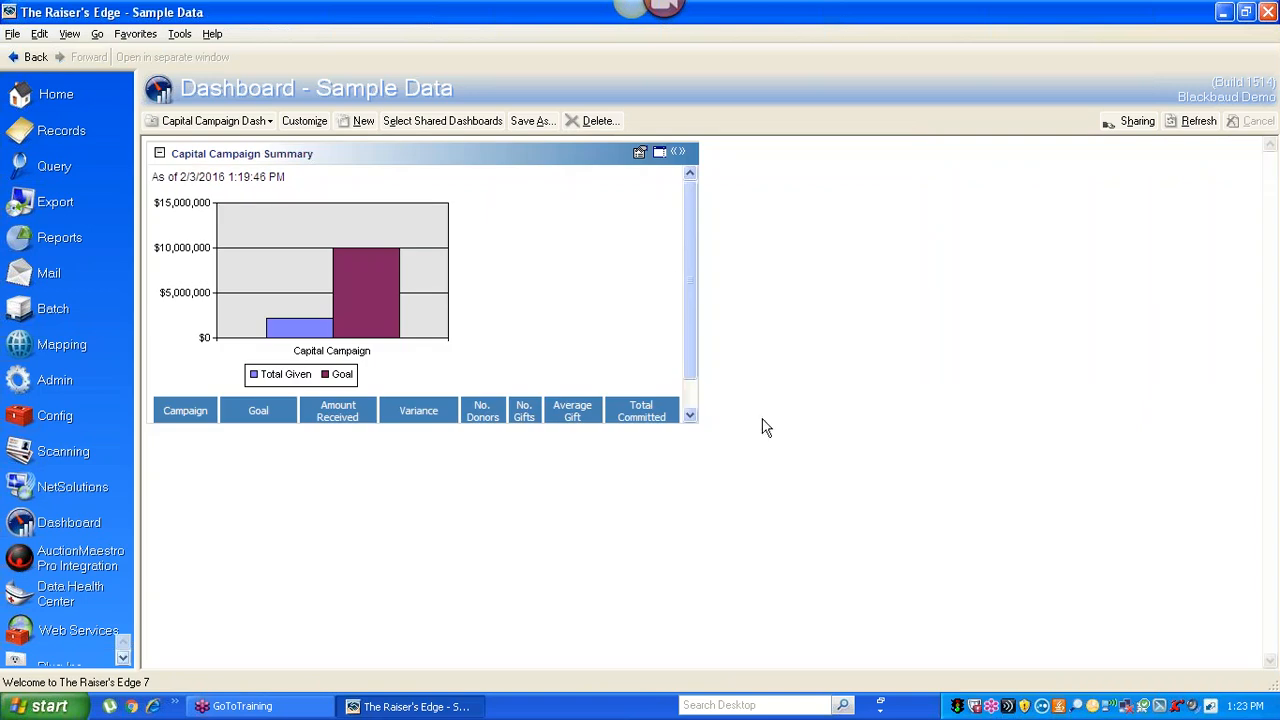
Step: Customize the Capital Campaign Dash dashboard by adding the Recent Gifts List panel
left_click(304, 121)
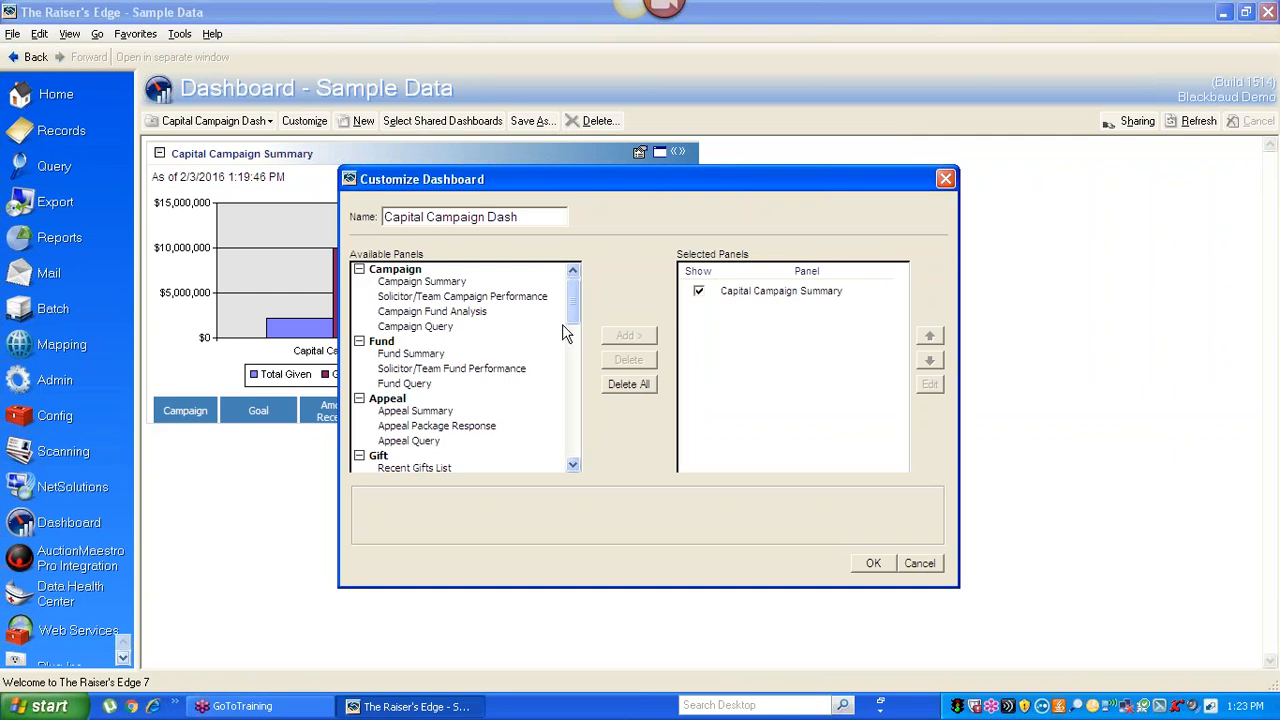
scroll(575, 318, "down", 1)
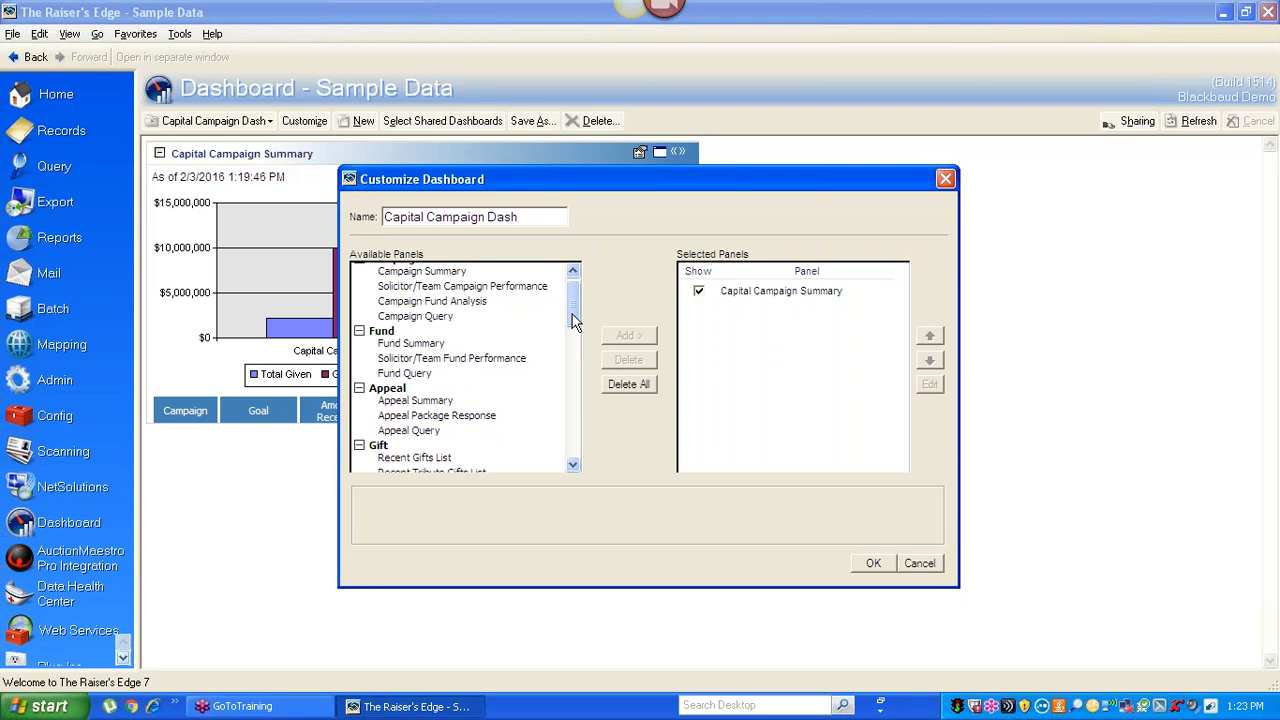
double_click(386, 459)
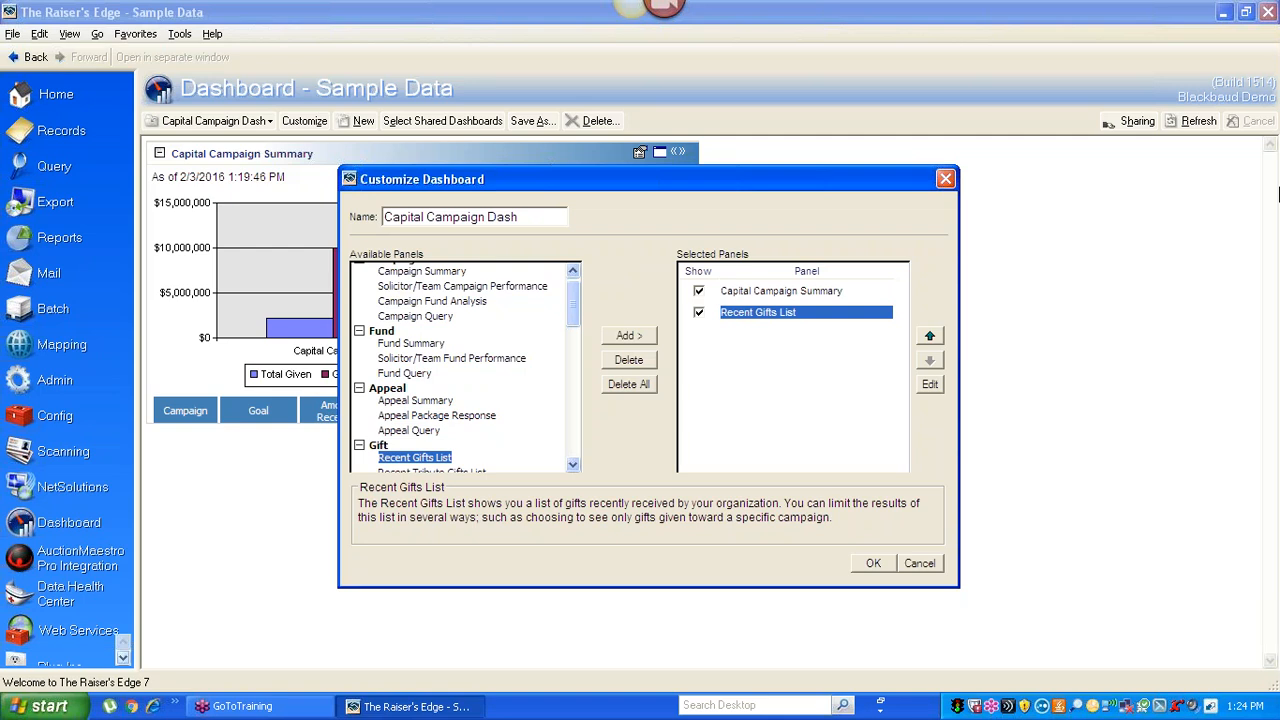
Step: Review the edit settings of the Recent Gifts List and Capital Campaign Summary panels, including the summary's selected campaigns, without changing anything
double_click(756, 313)
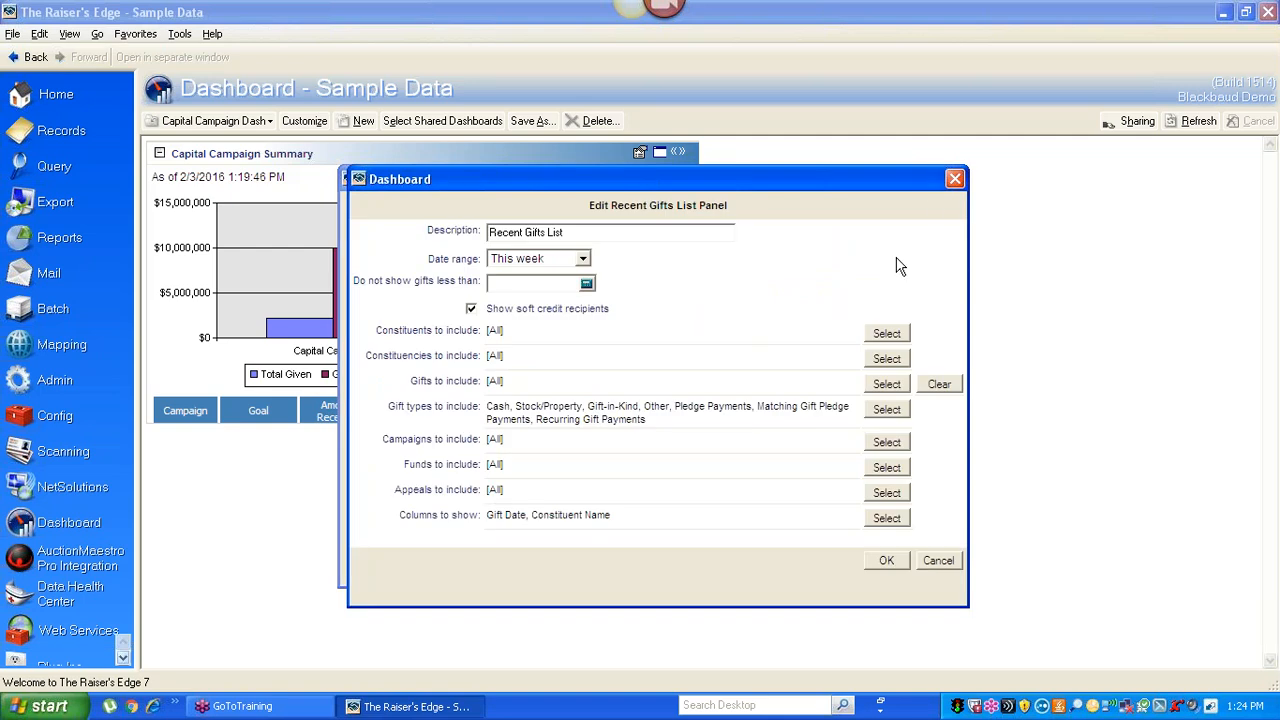
left_click(954, 179)
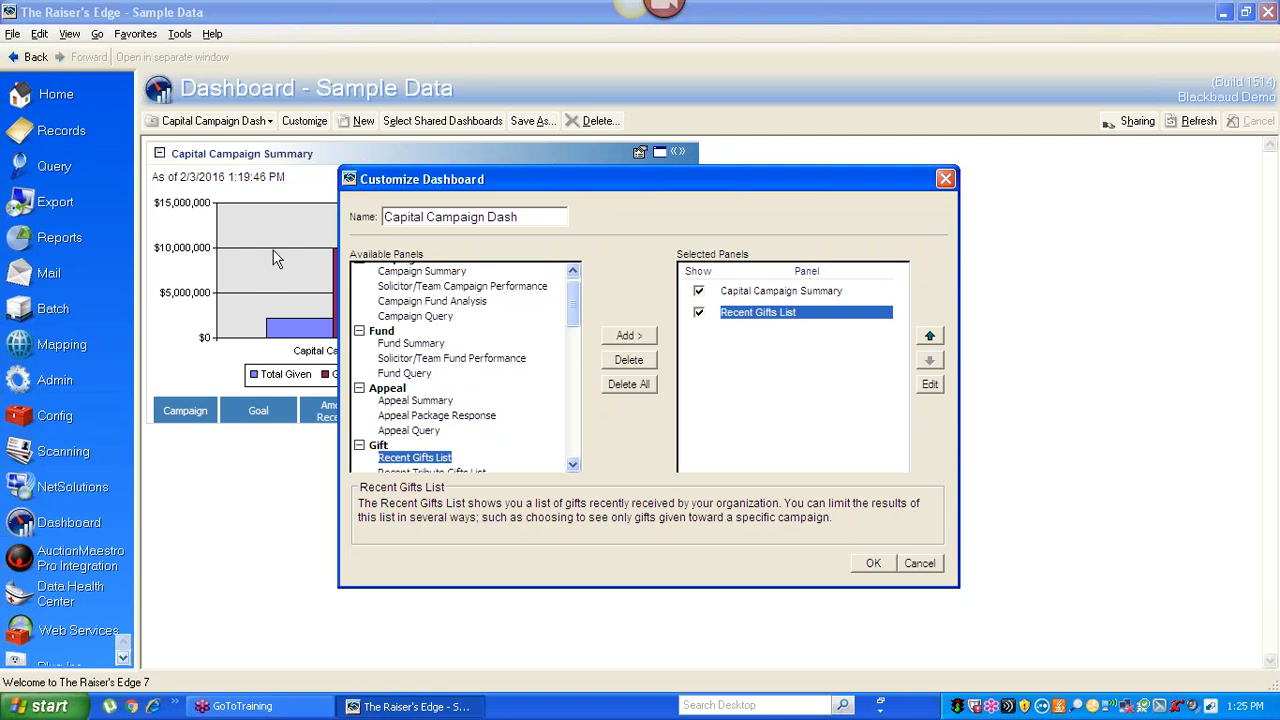
double_click(759, 294)
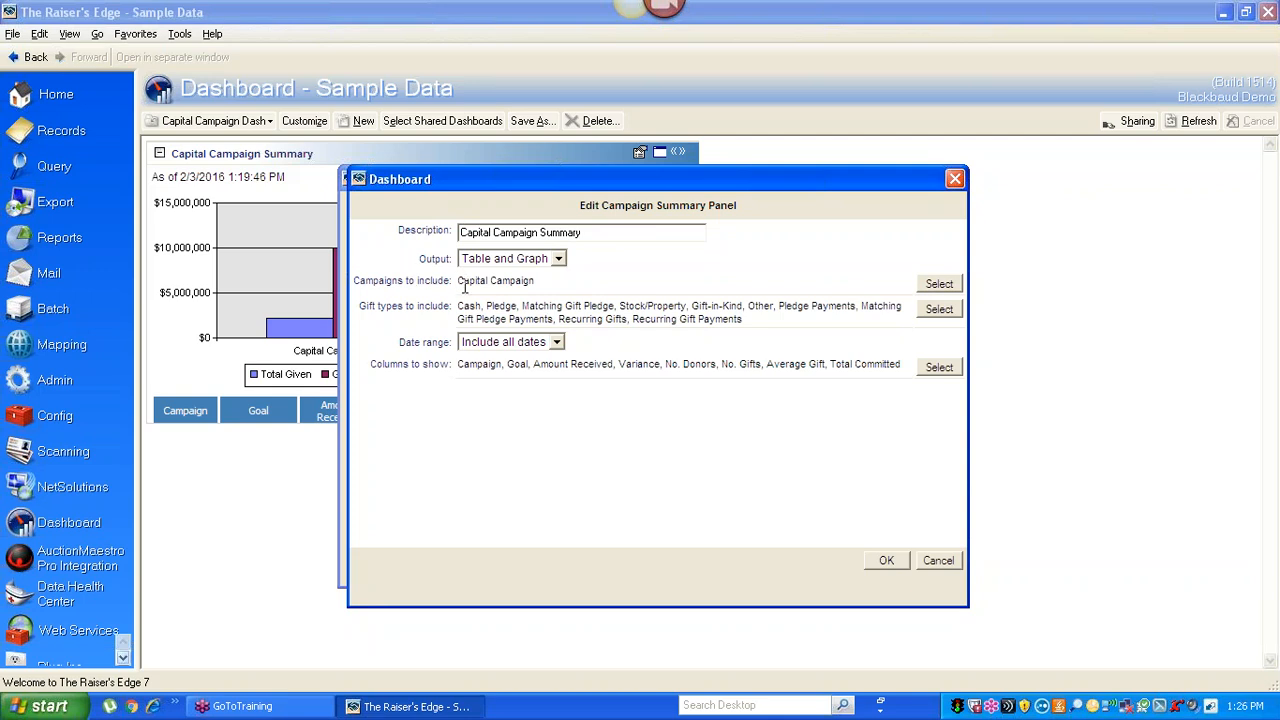
left_click(940, 285)
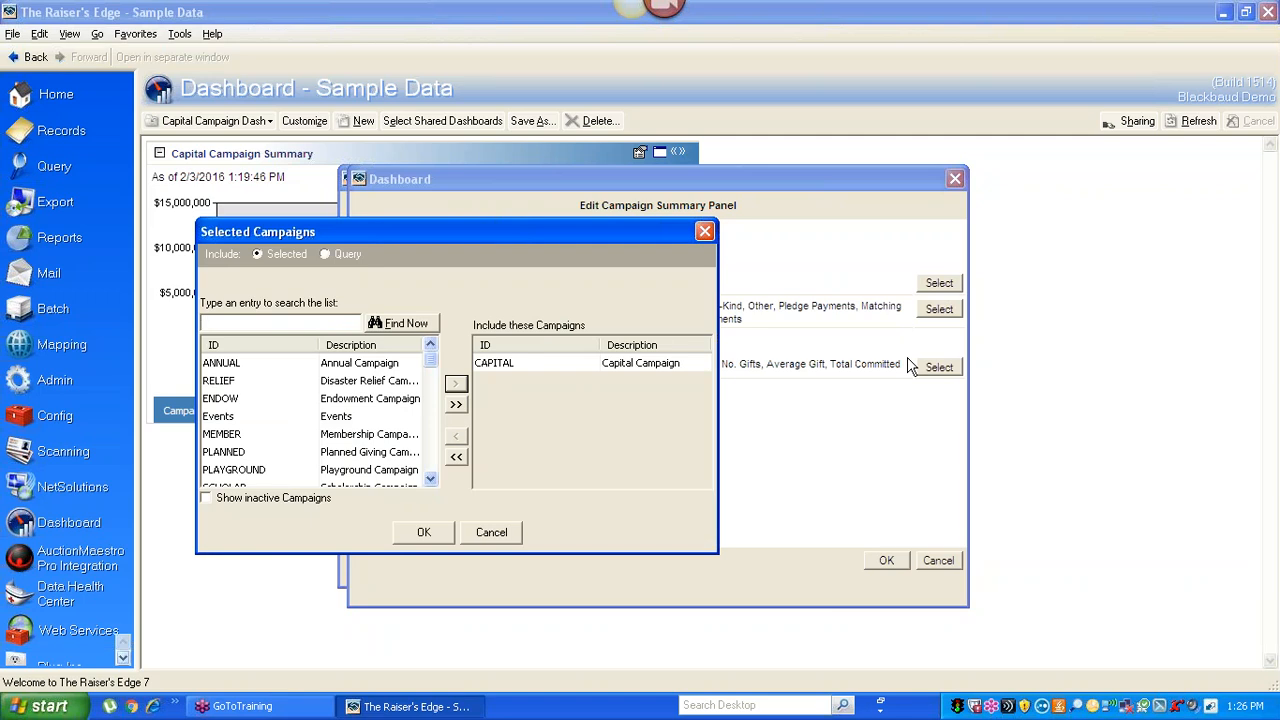
left_click(490, 533)
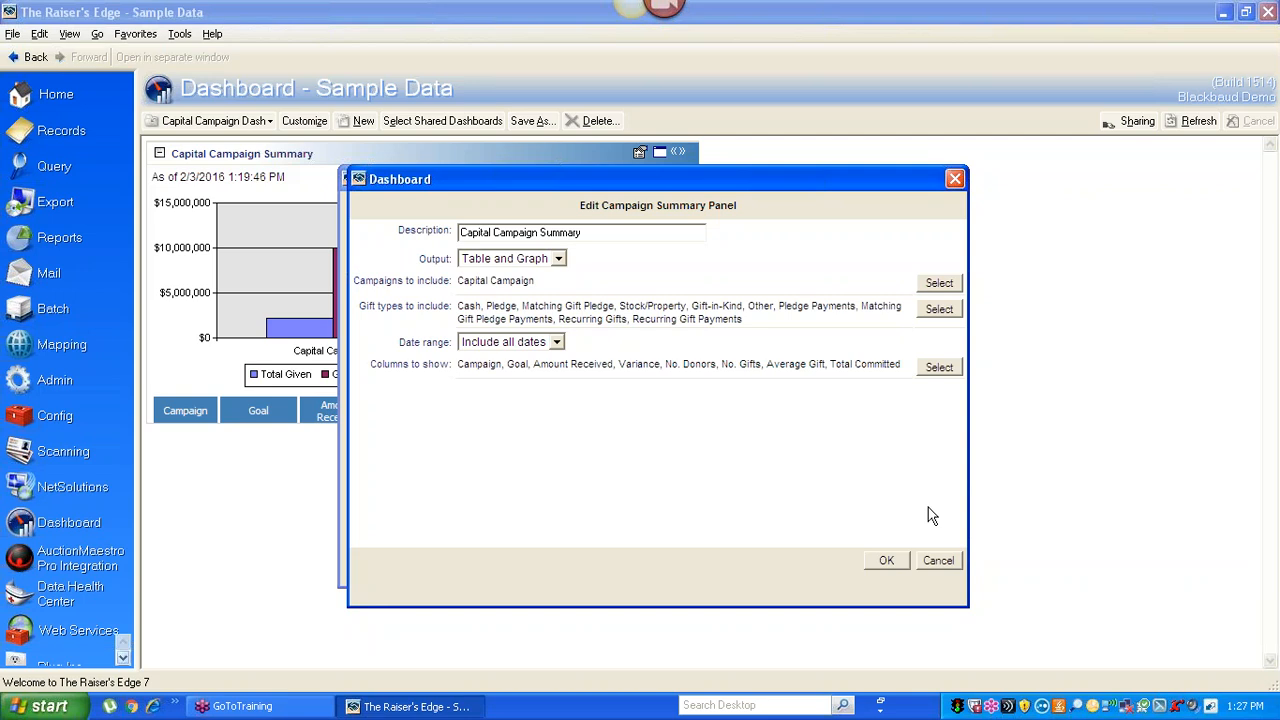
left_click(940, 562)
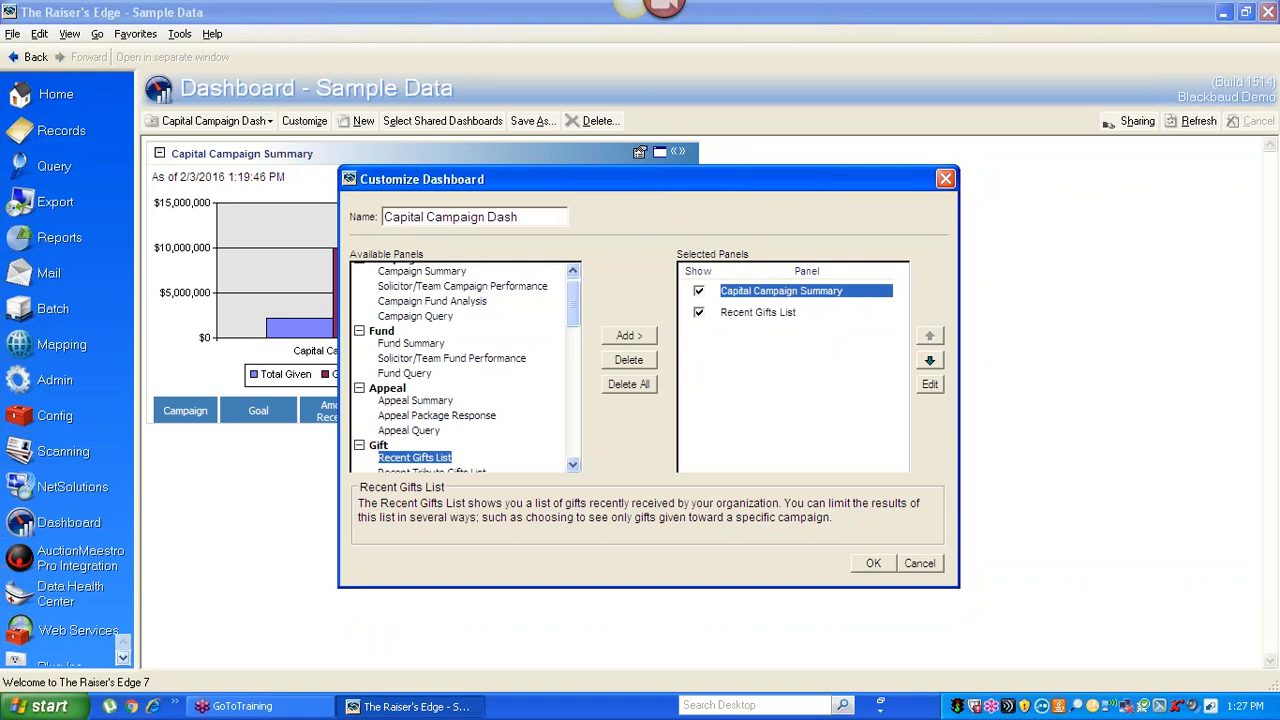
Step: Change the Recent Gifts List panel's description to "Recent Gifts to Capital Campaign"
double_click(743, 316)
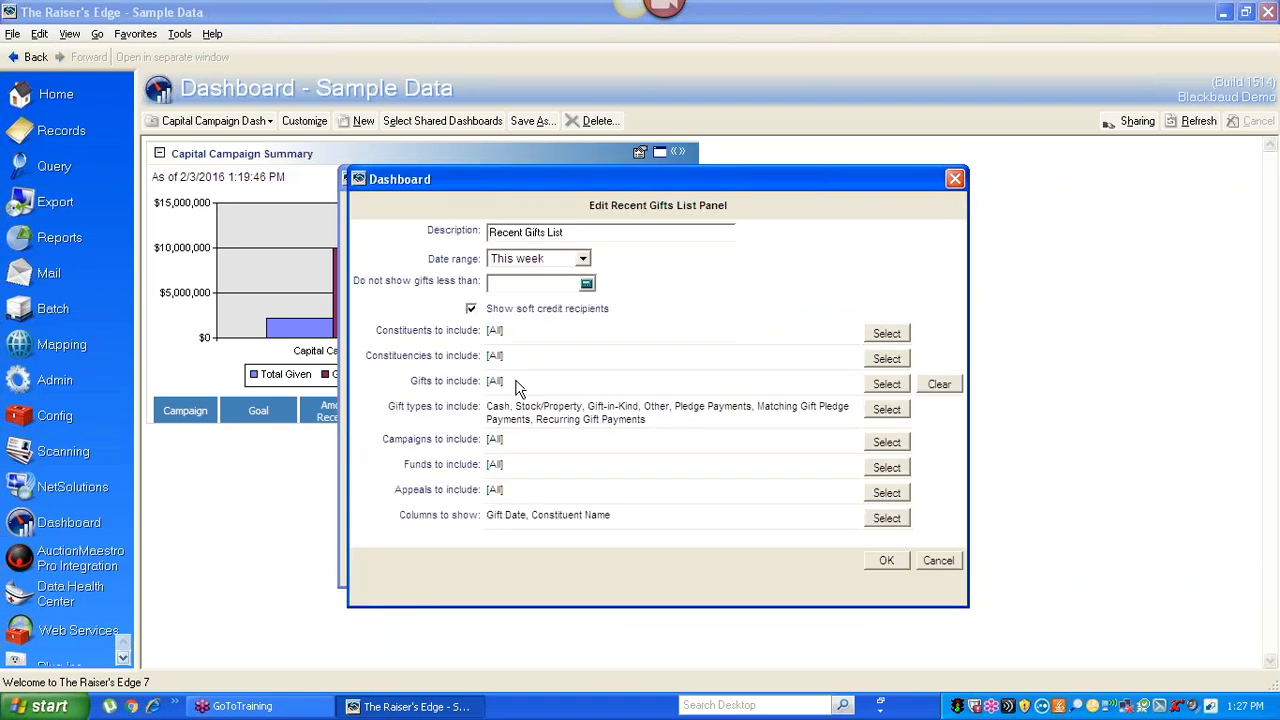
left_click(558, 232)
double_click(555, 232)
type("to Capital Campaign")
Step: Set the recent gifts panel's date range to Last fiscal yr and turn off showing soft credit recipients
left_click(584, 260)
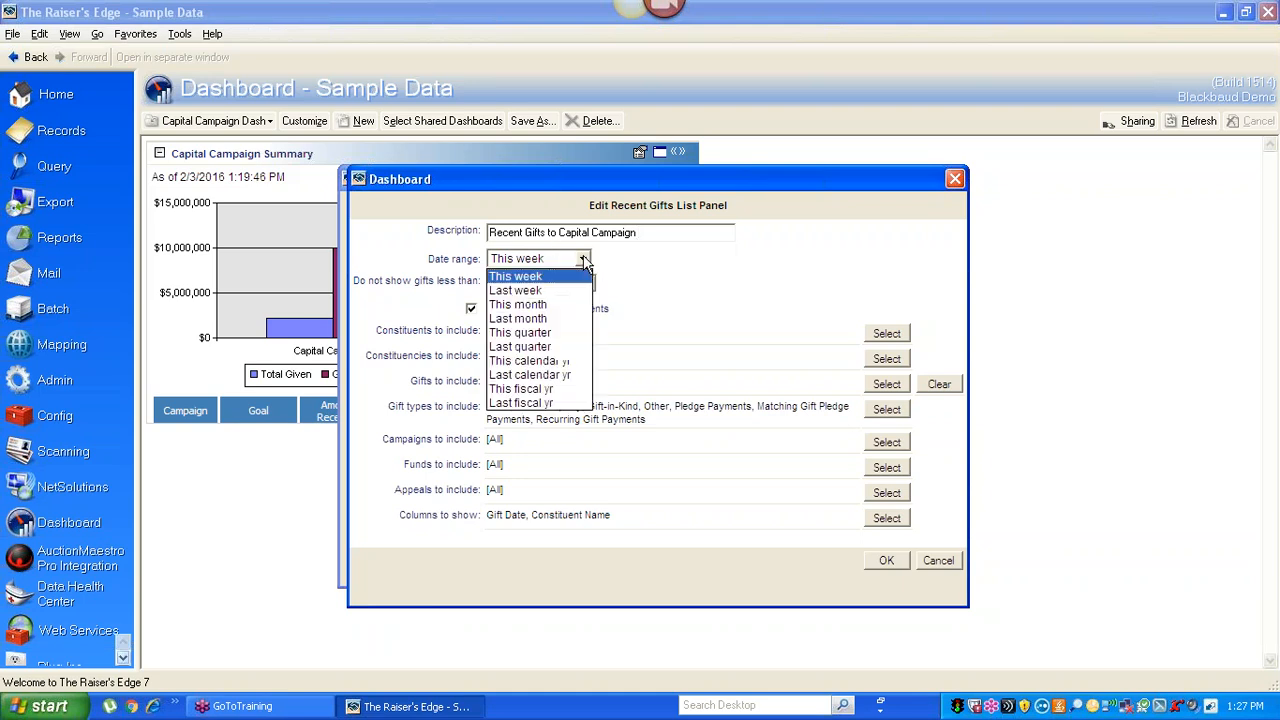
left_click(530, 403)
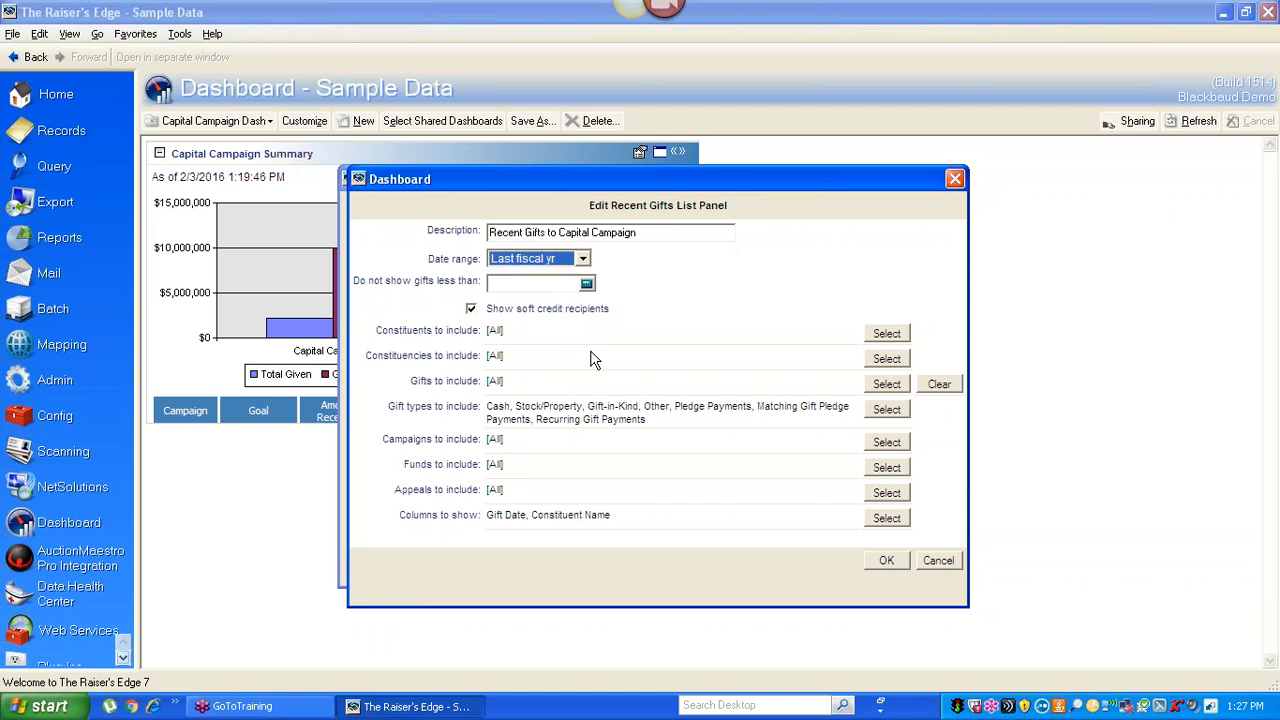
left_click(471, 312)
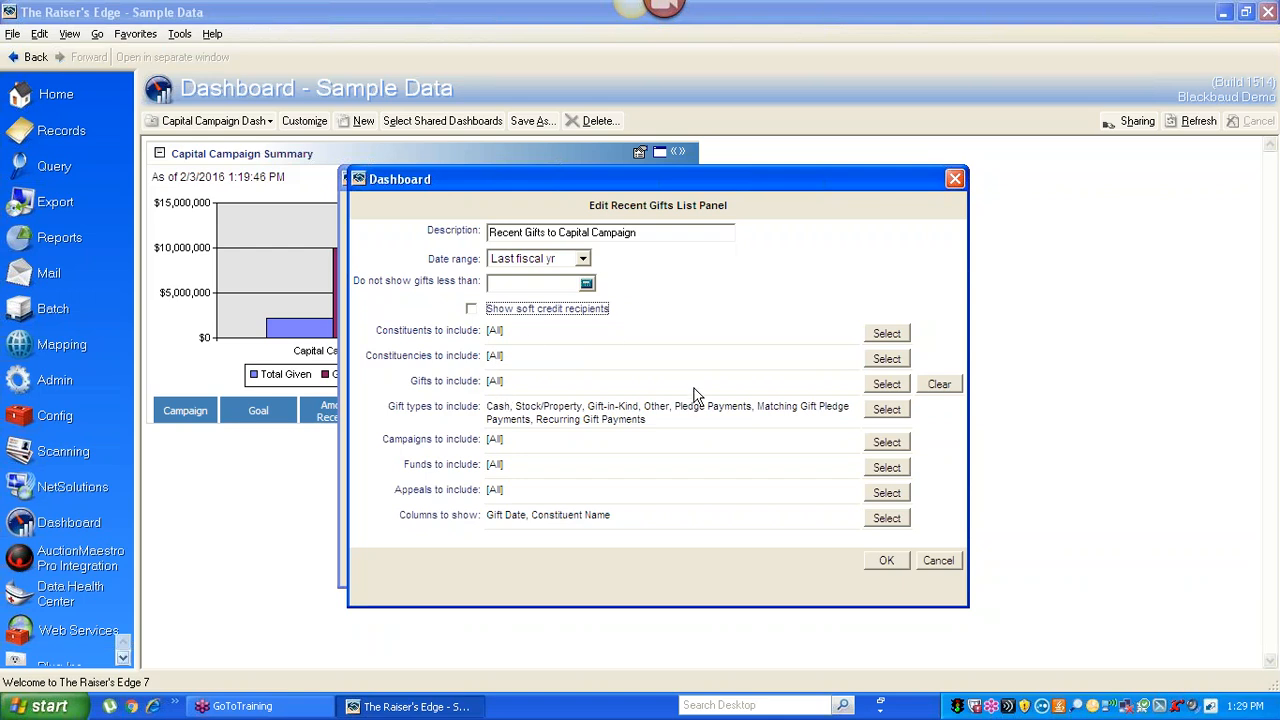
left_click(583, 261)
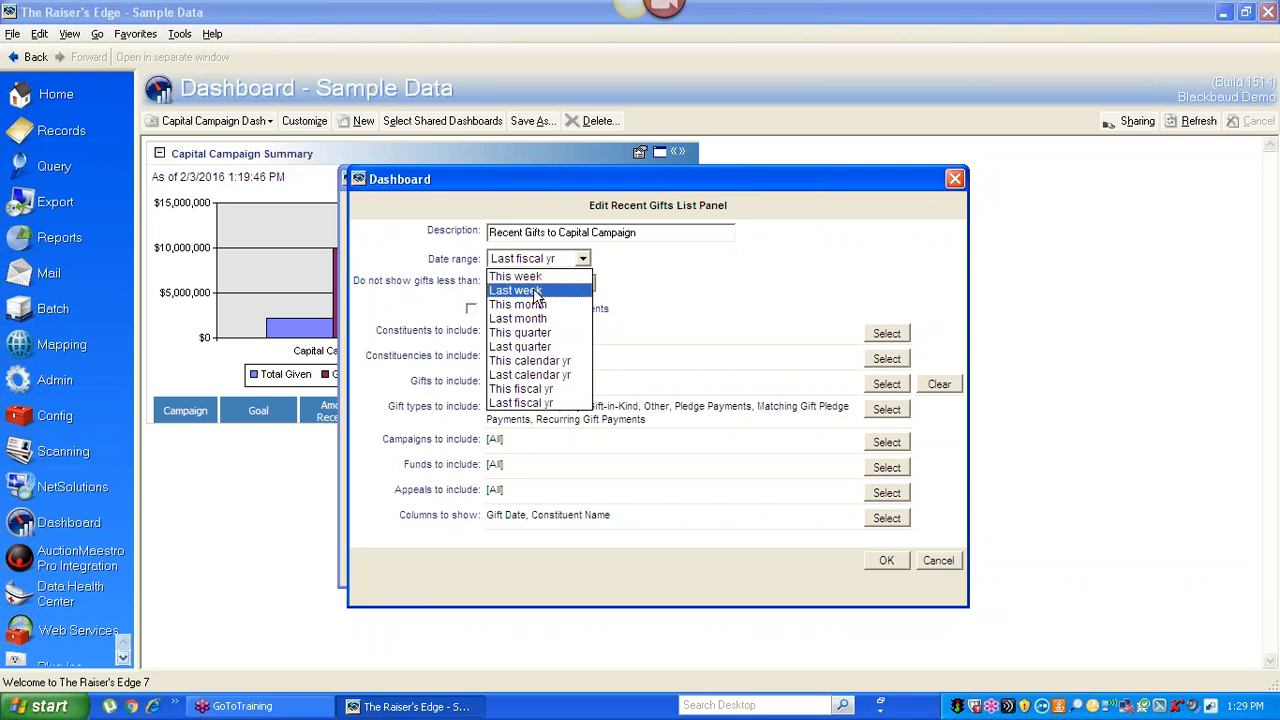
left_click(540, 403)
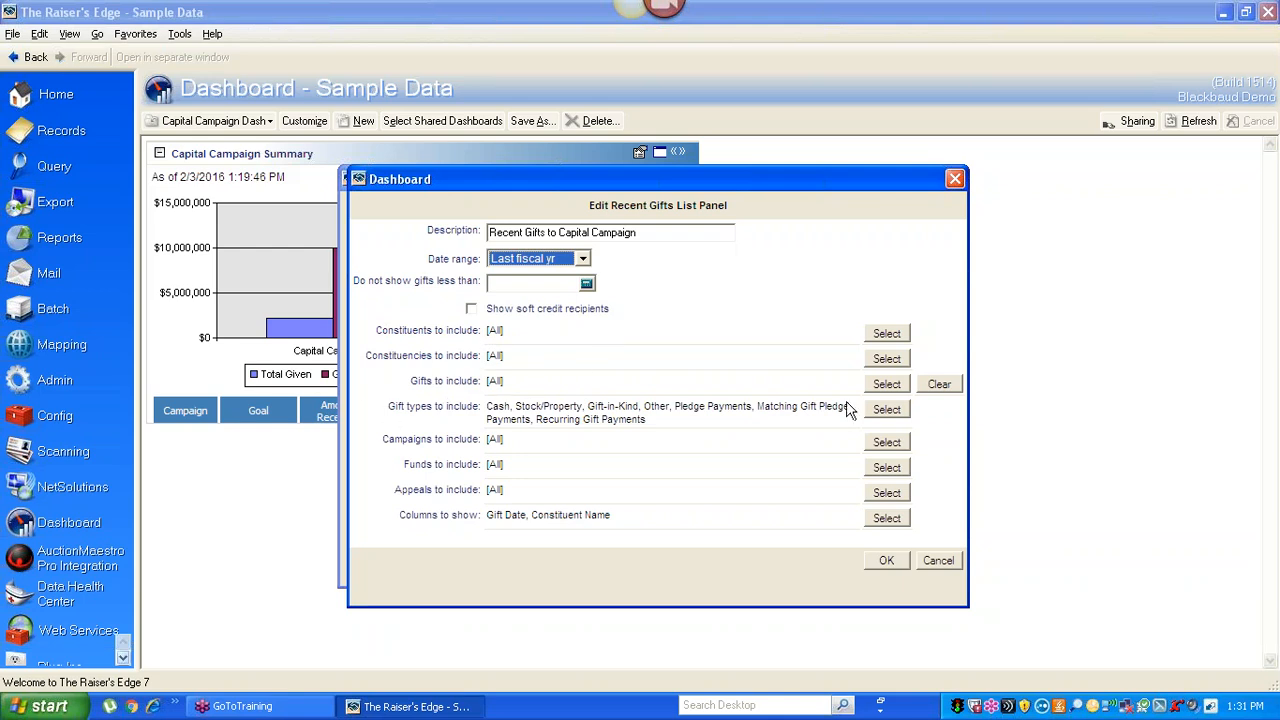
Step: Include all gift types in the recent gifts panel and limit its campaigns to CAPITAL (Capital Campaign)
left_click(886, 411)
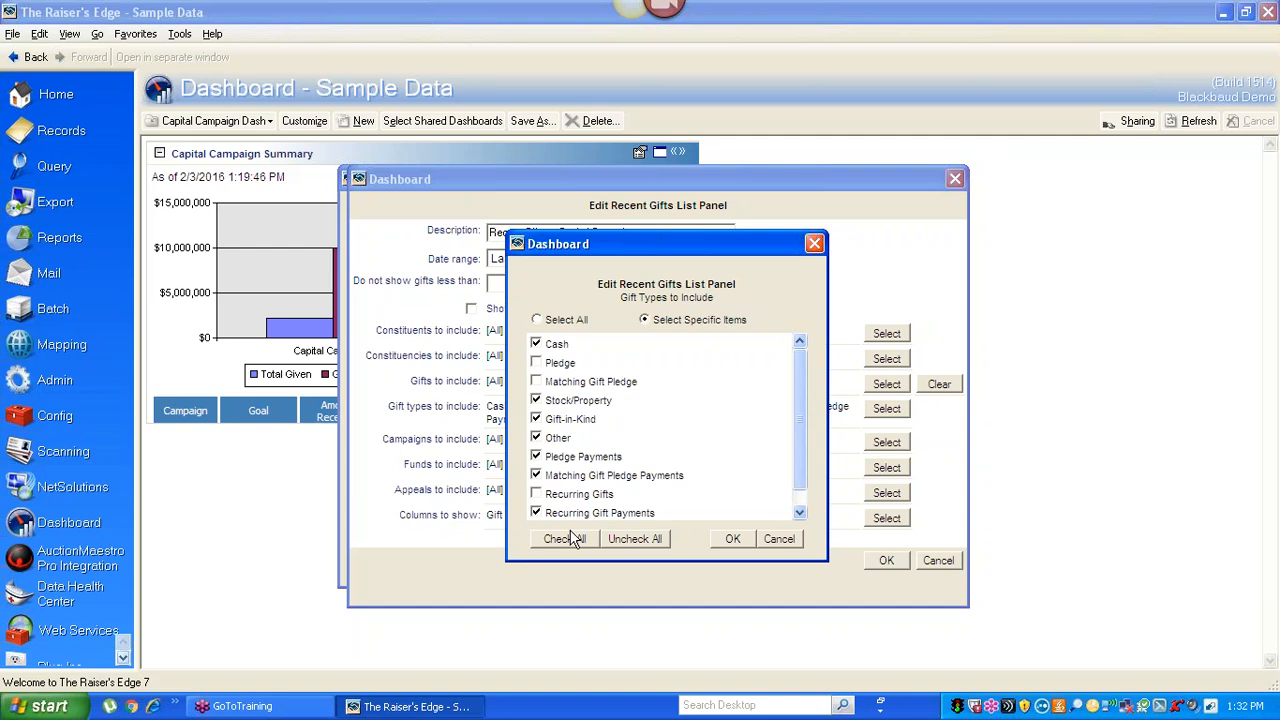
left_click(731, 541)
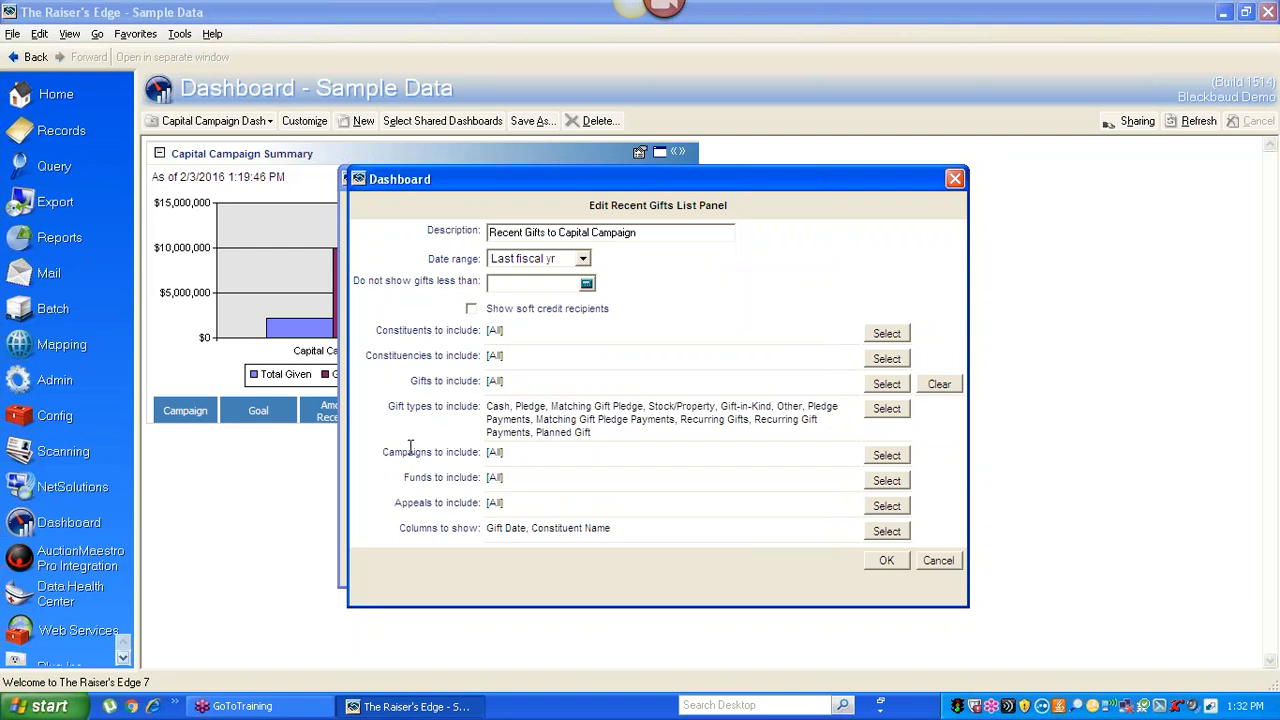
left_click(887, 455)
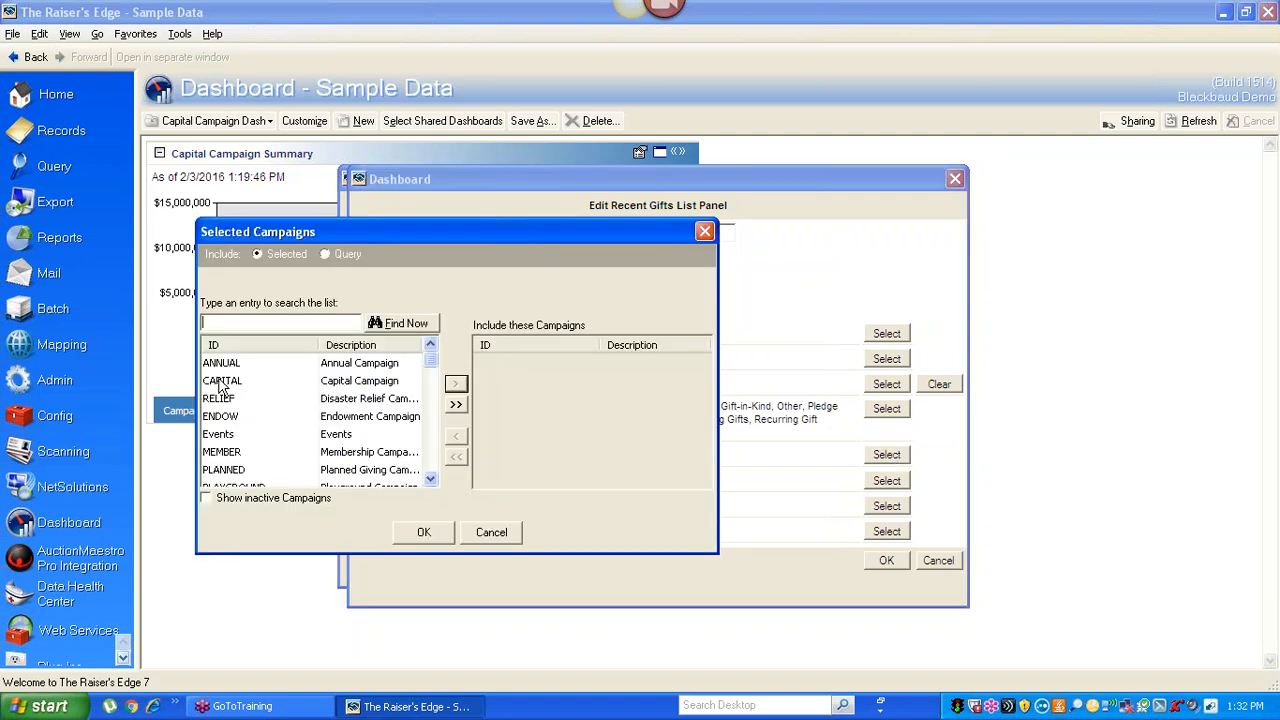
left_click(222, 383)
double_click(222, 383)
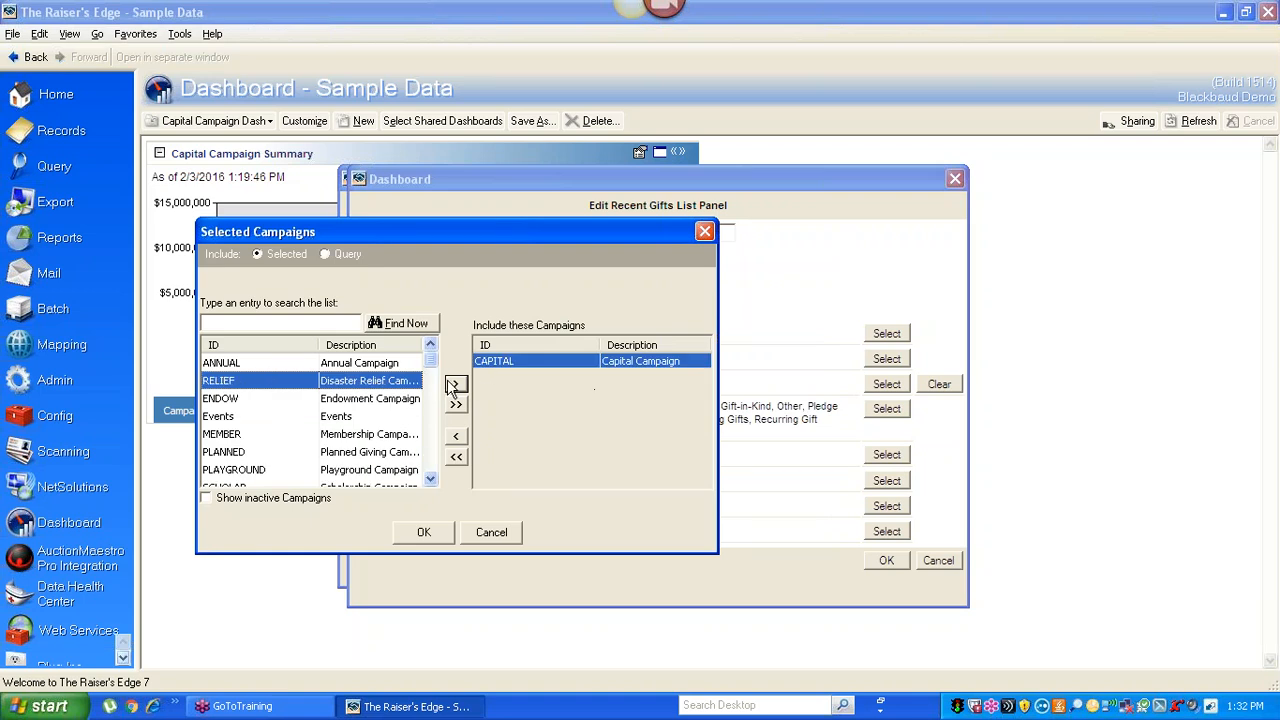
left_click(424, 532)
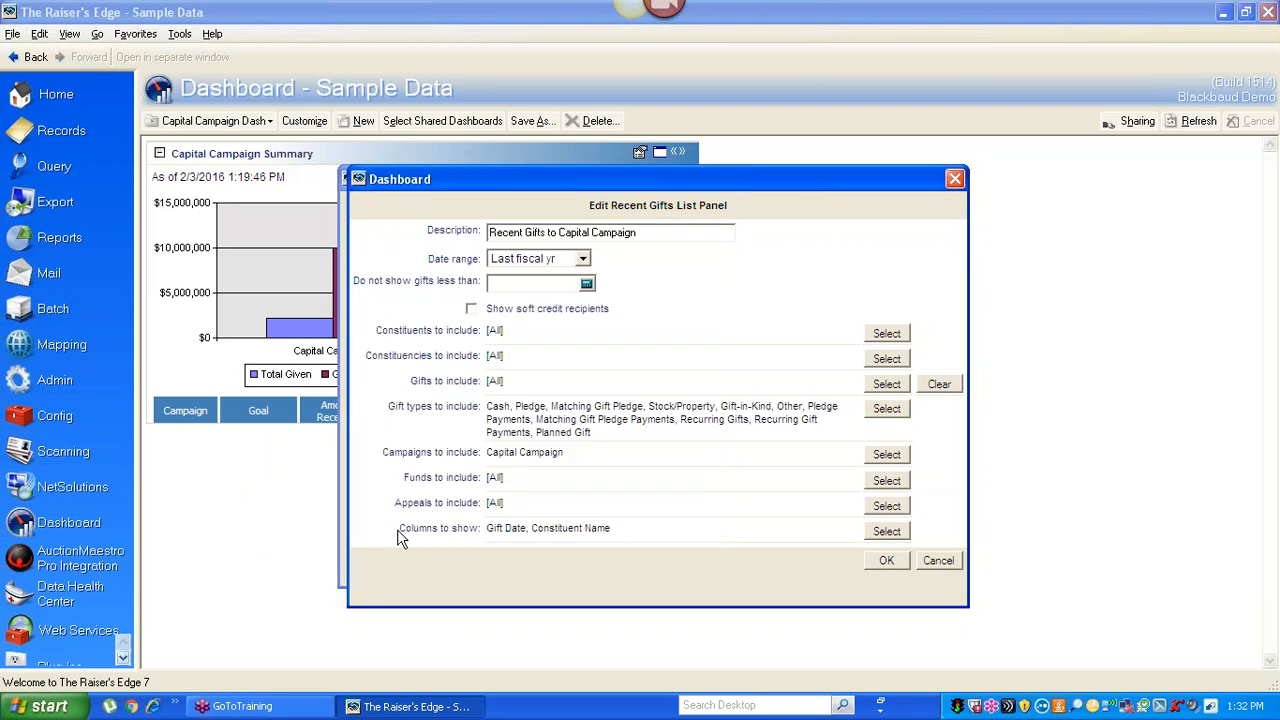
Step: Show all available columns in the recent gifts panel, then accept the panel settings and the dashboard customization
left_click(893, 538)
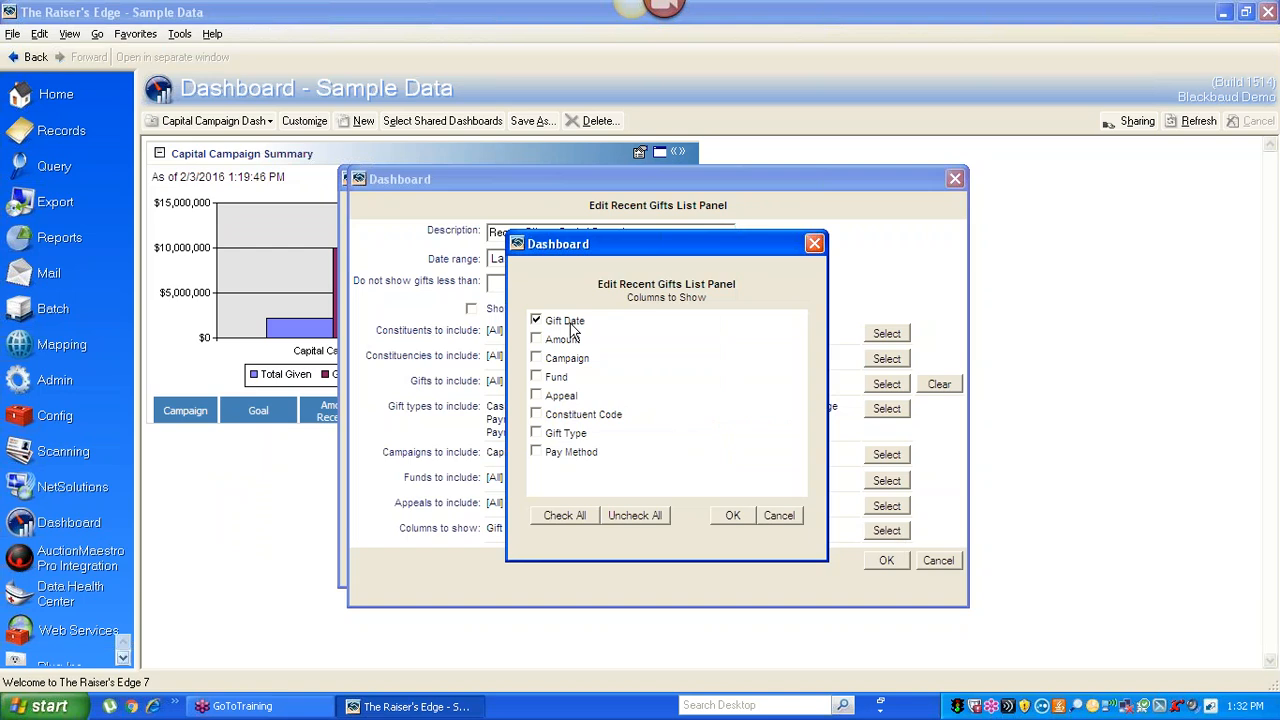
left_click(566, 516)
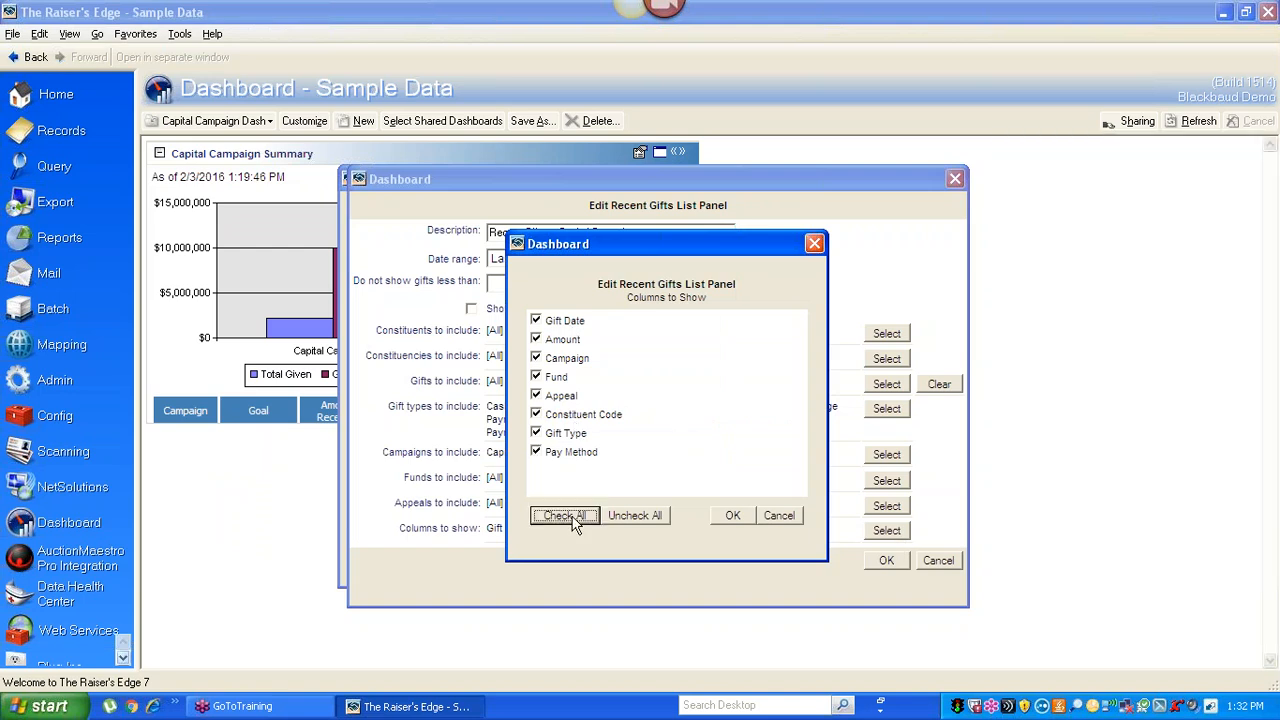
left_click(743, 517)
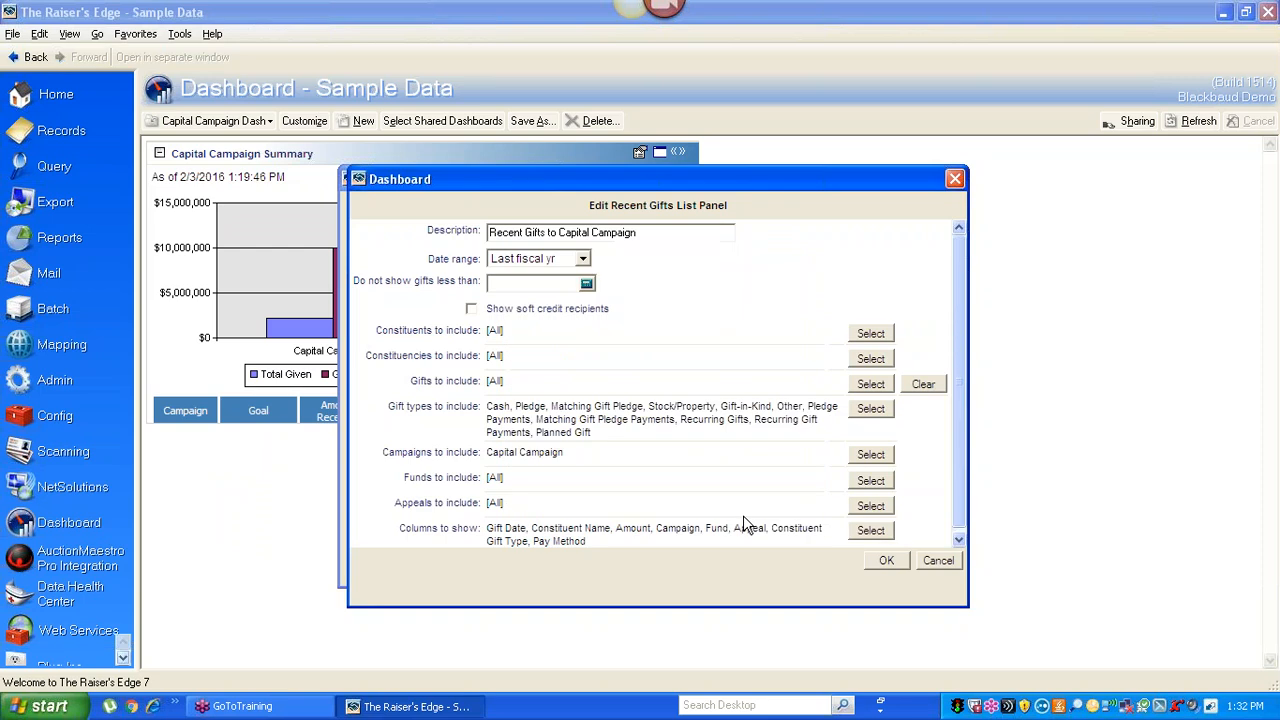
left_click(884, 562)
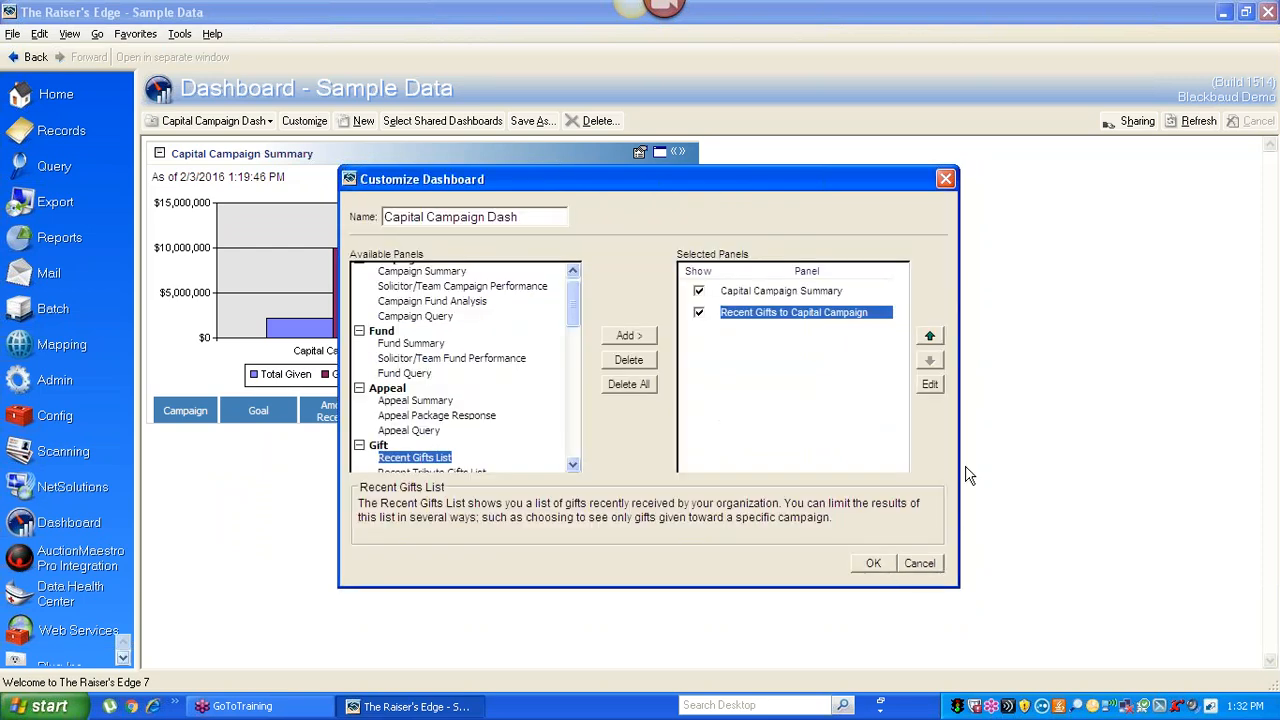
left_click(873, 564)
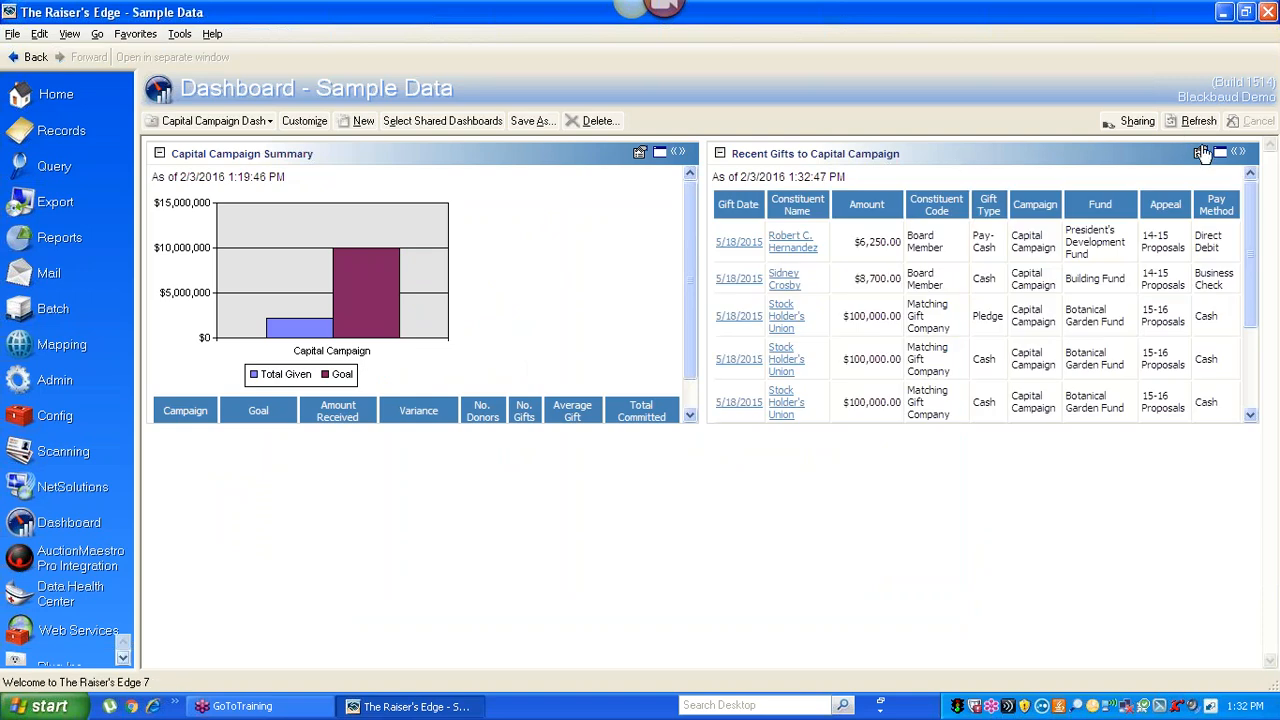
Step: Zoom the Recent Gifts to Capital Campaign panel, view the constituent record linked to the $8,700 gift, and close the record
left_click(1221, 156)
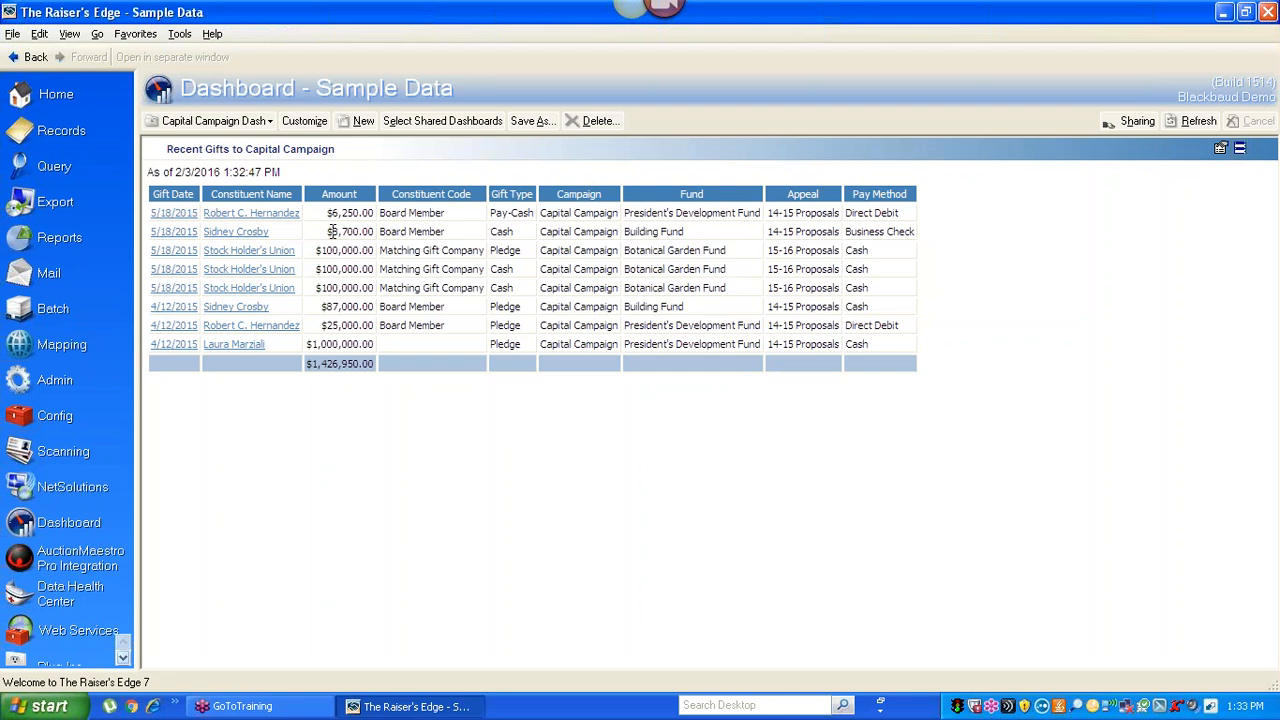
left_click(236, 231)
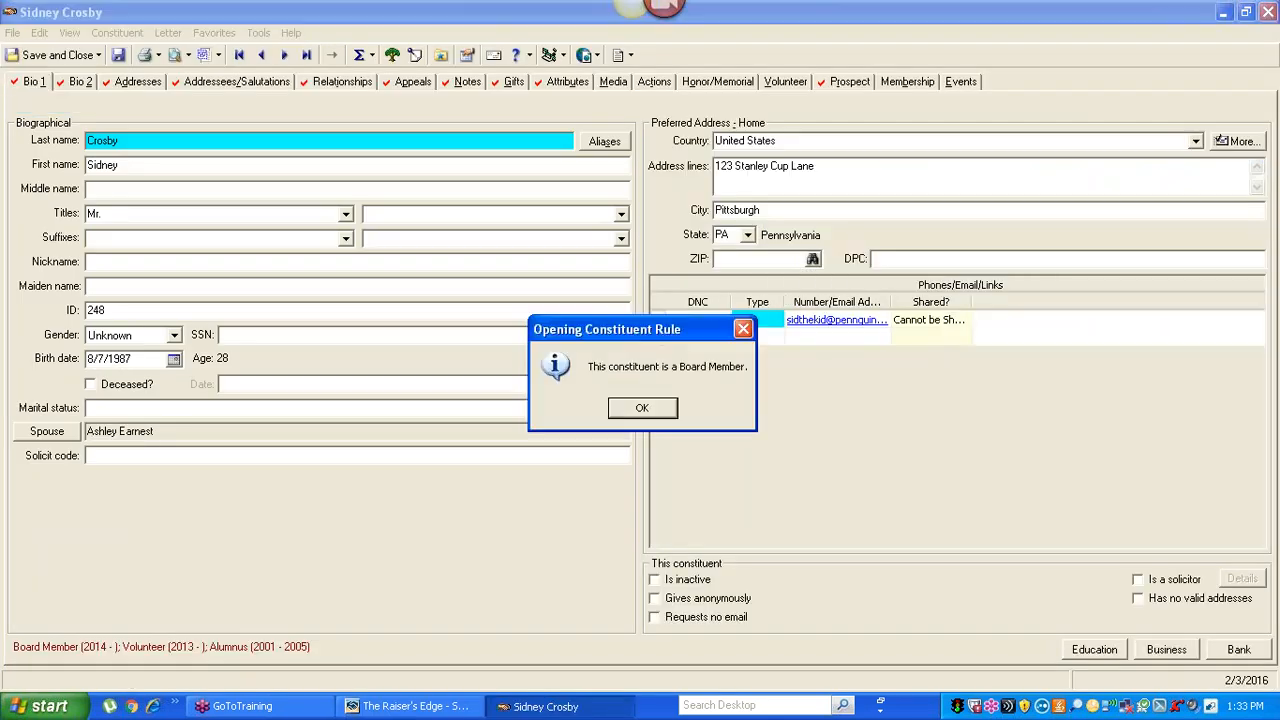
left_click(636, 410)
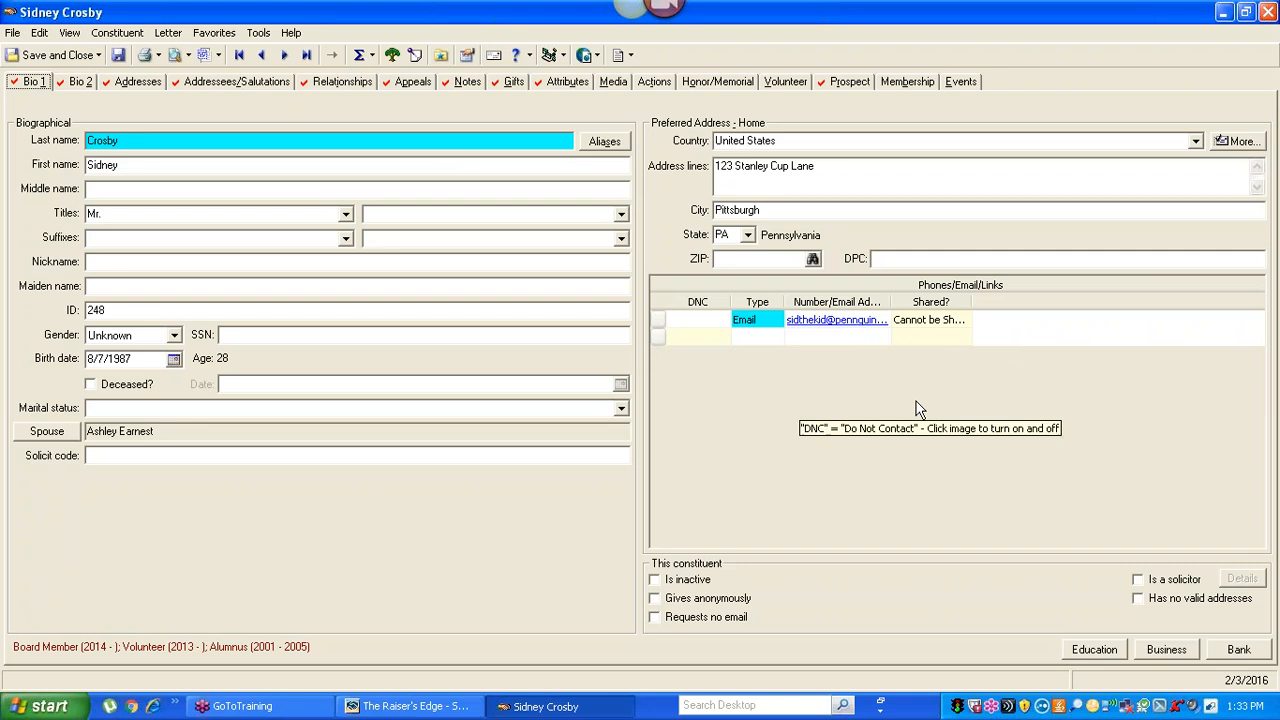
left_click(56, 56)
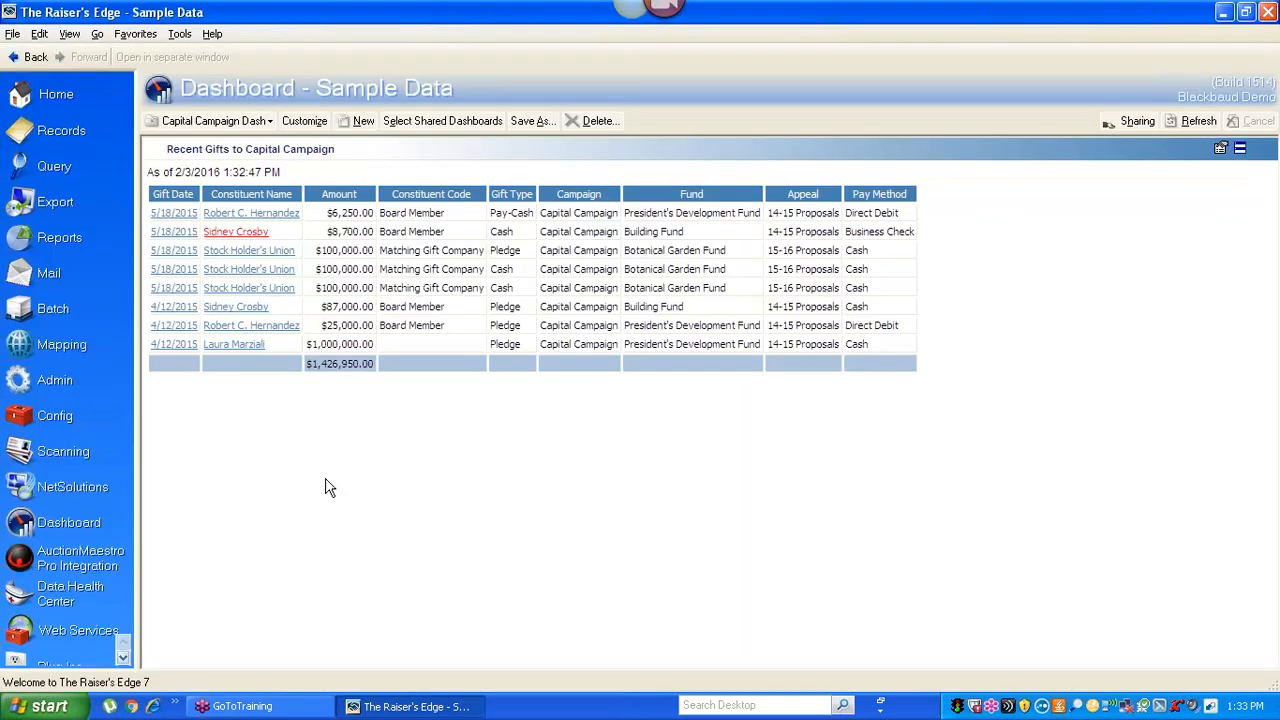
Step: View the $8,700 gift record dated 5/18/2015 and its membership, event and proposal linking options, then close the gift
left_click(175, 238)
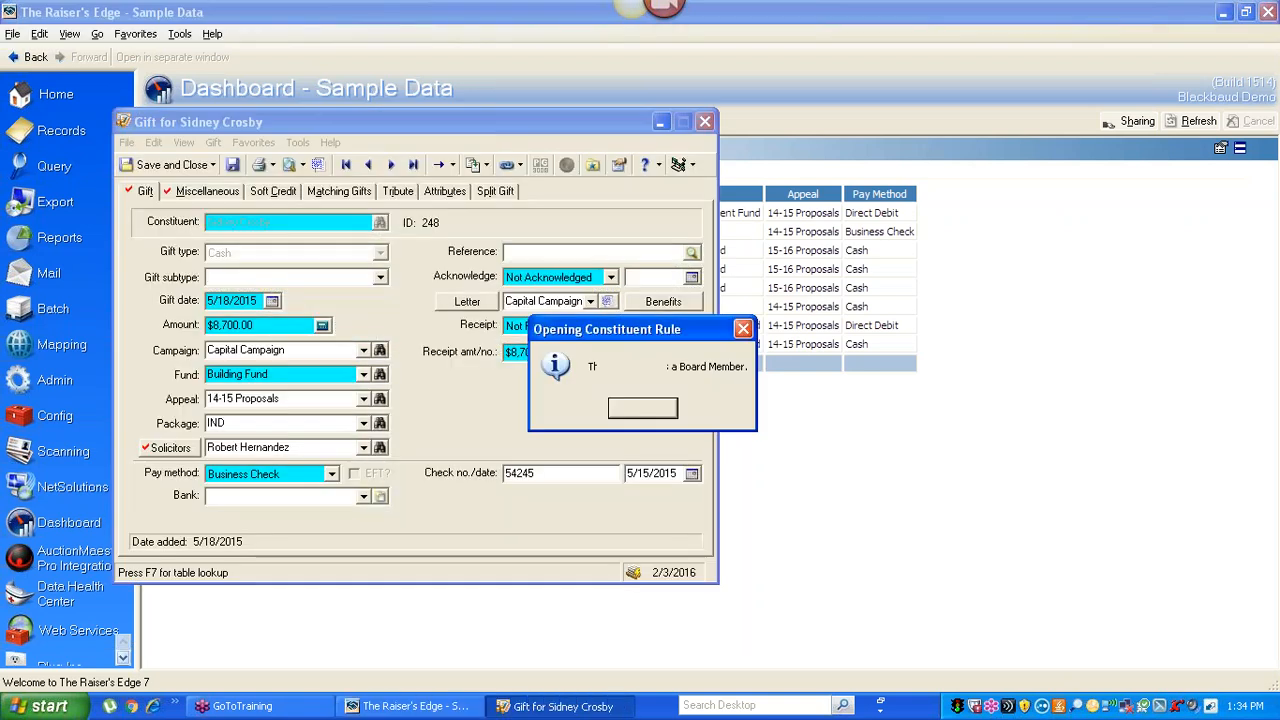
left_click(642, 408)
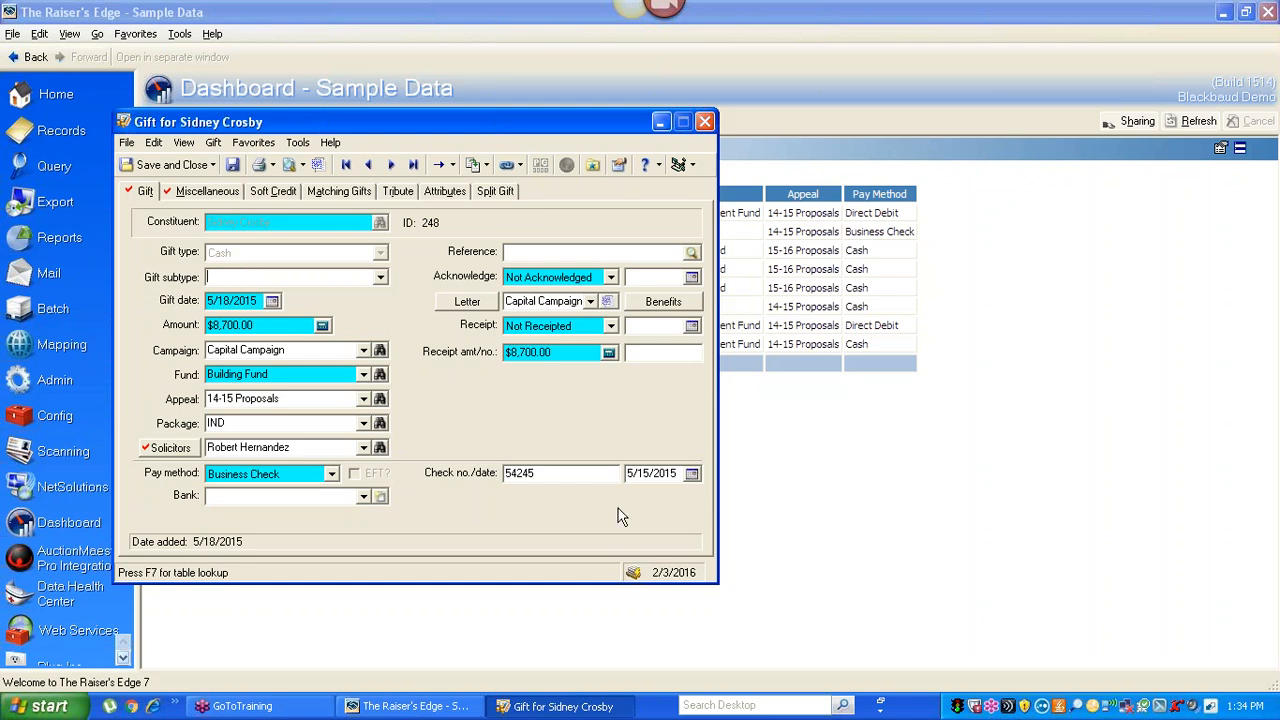
mouse_move(635, 578)
left_click(521, 166)
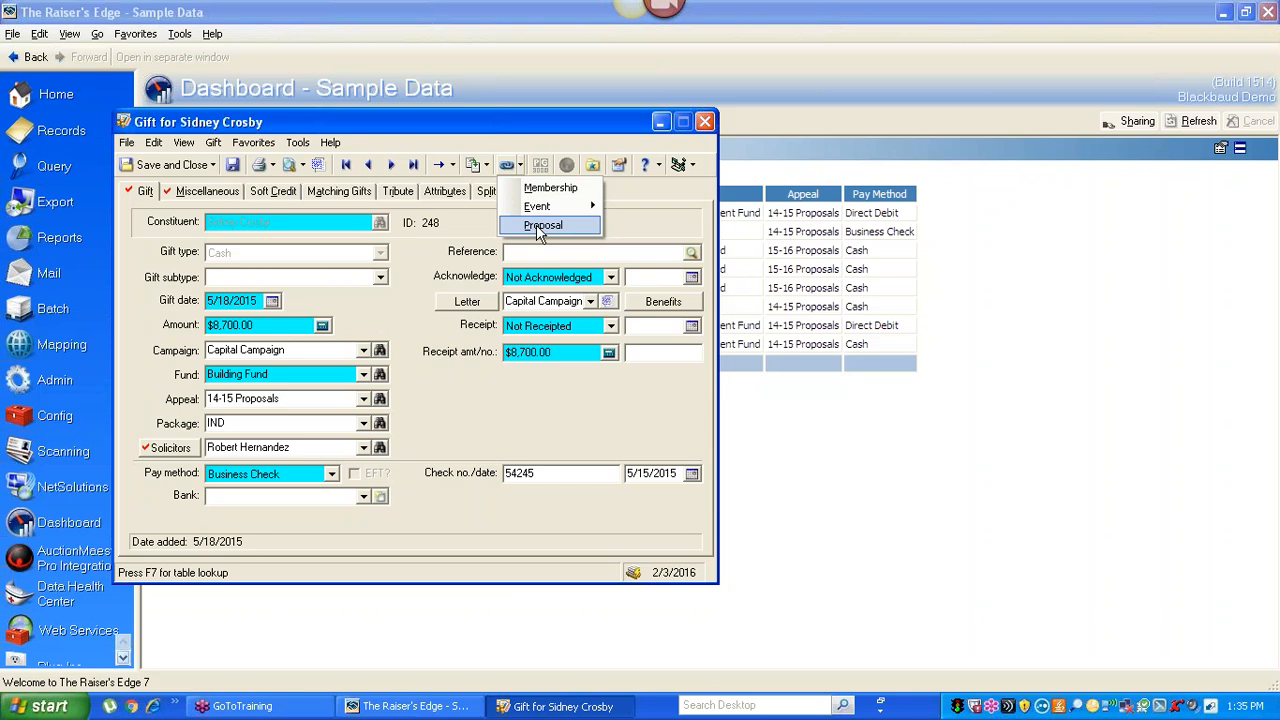
left_click(407, 303)
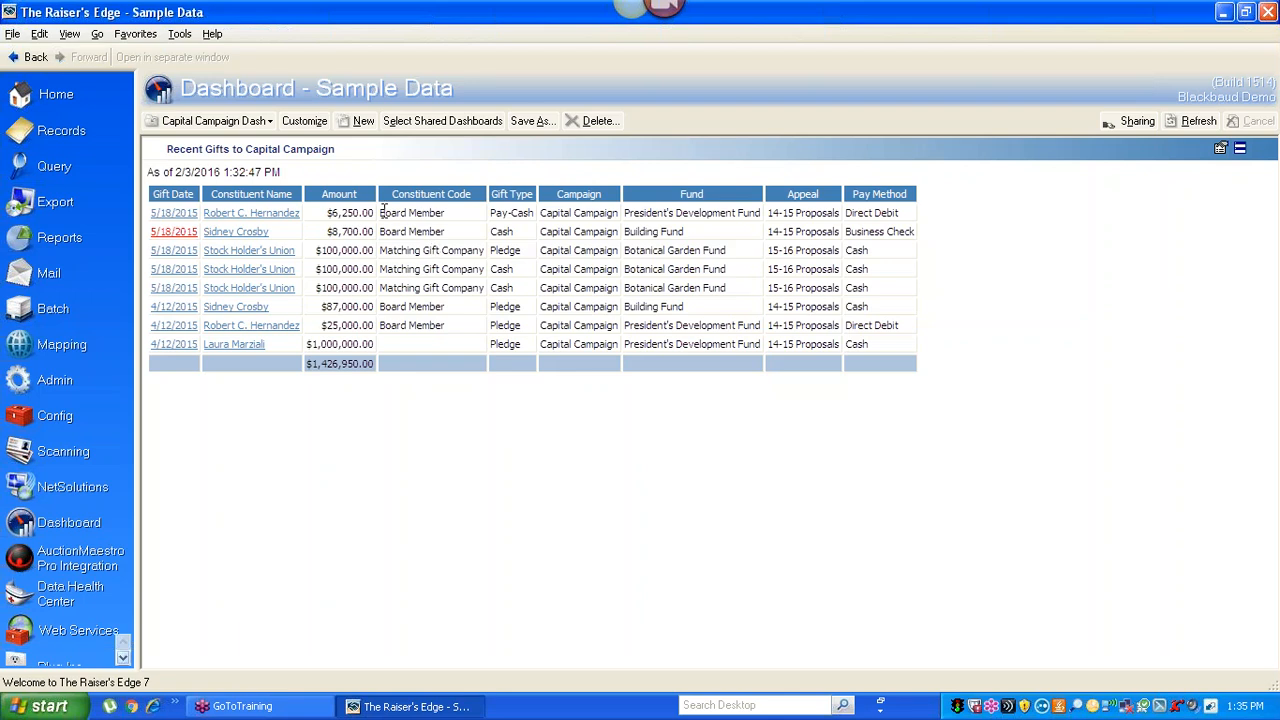
Step: Reopen the $8,700 donor's constituent record, review the constituent codes and gift list, and open the $17,400 gift dated 1/22/2016
left_click(228, 233)
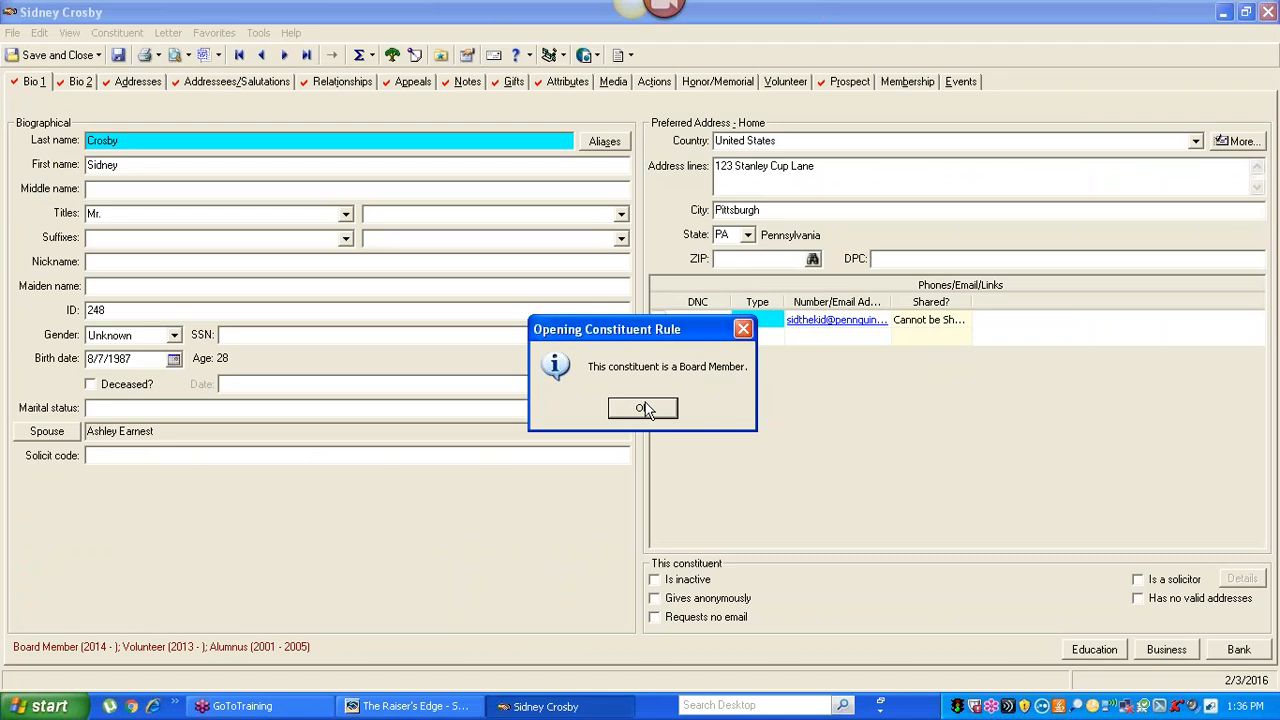
left_click(643, 408)
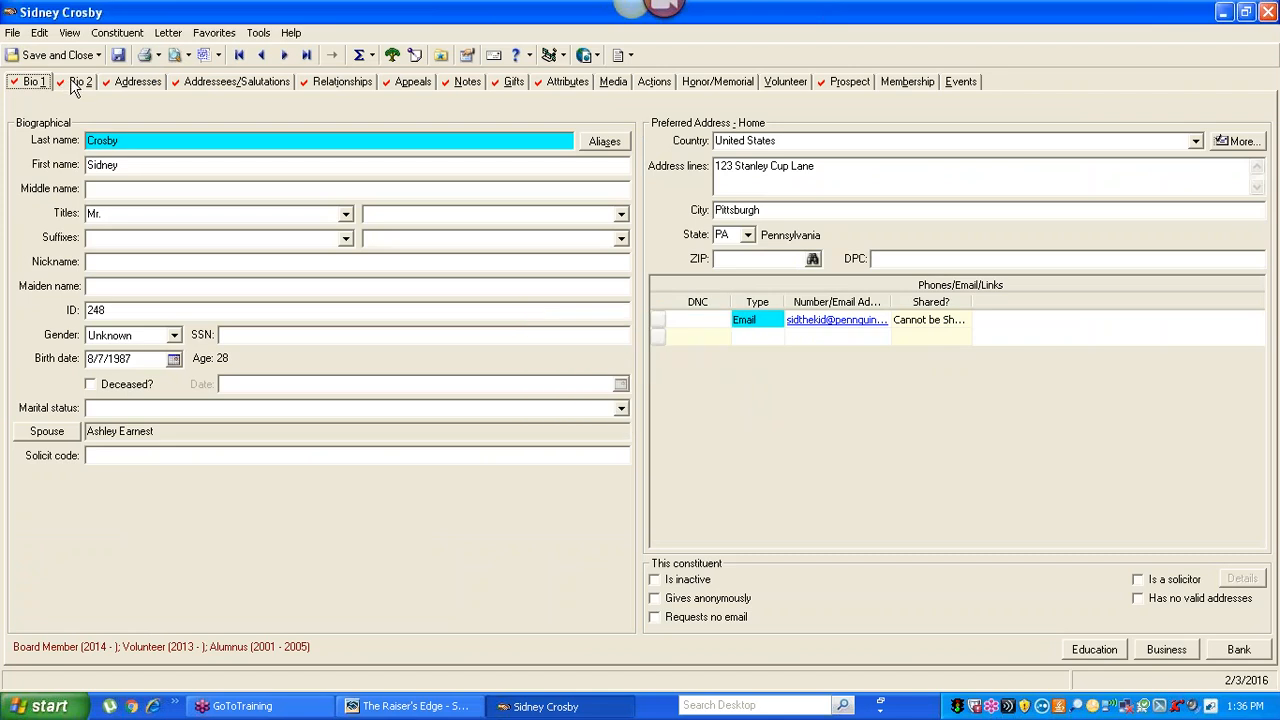
left_click(80, 85)
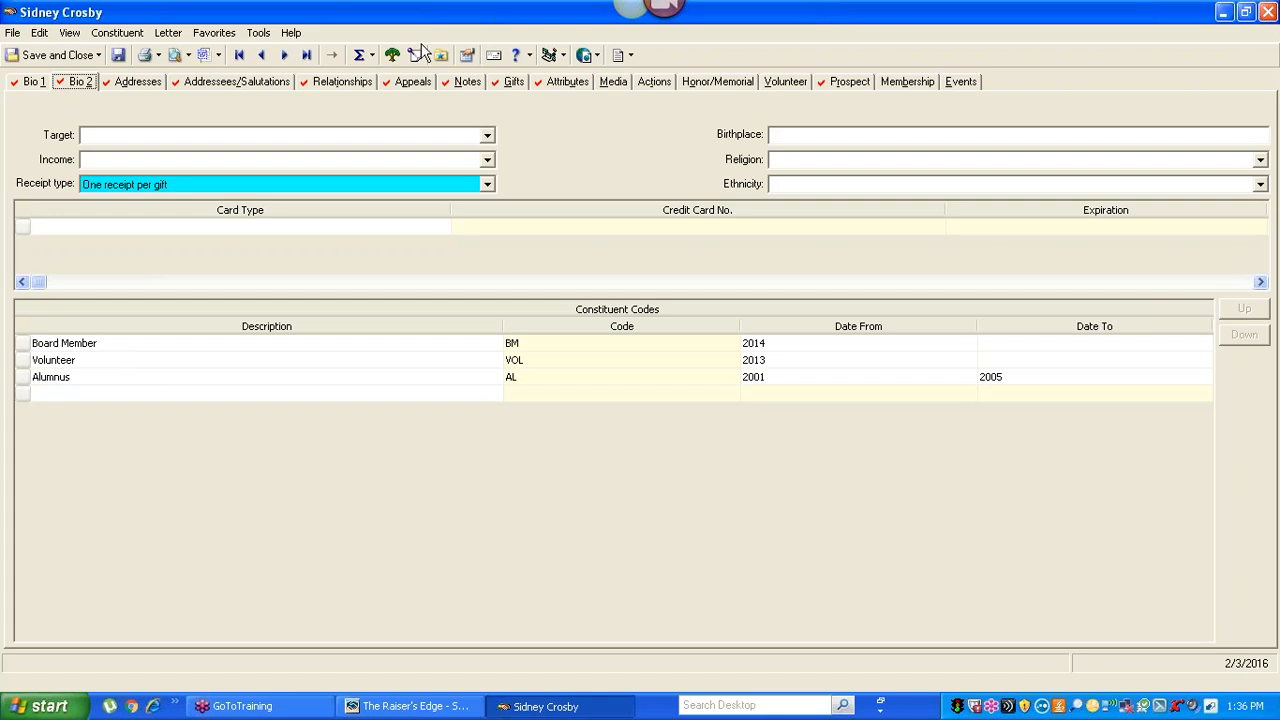
left_click(512, 83)
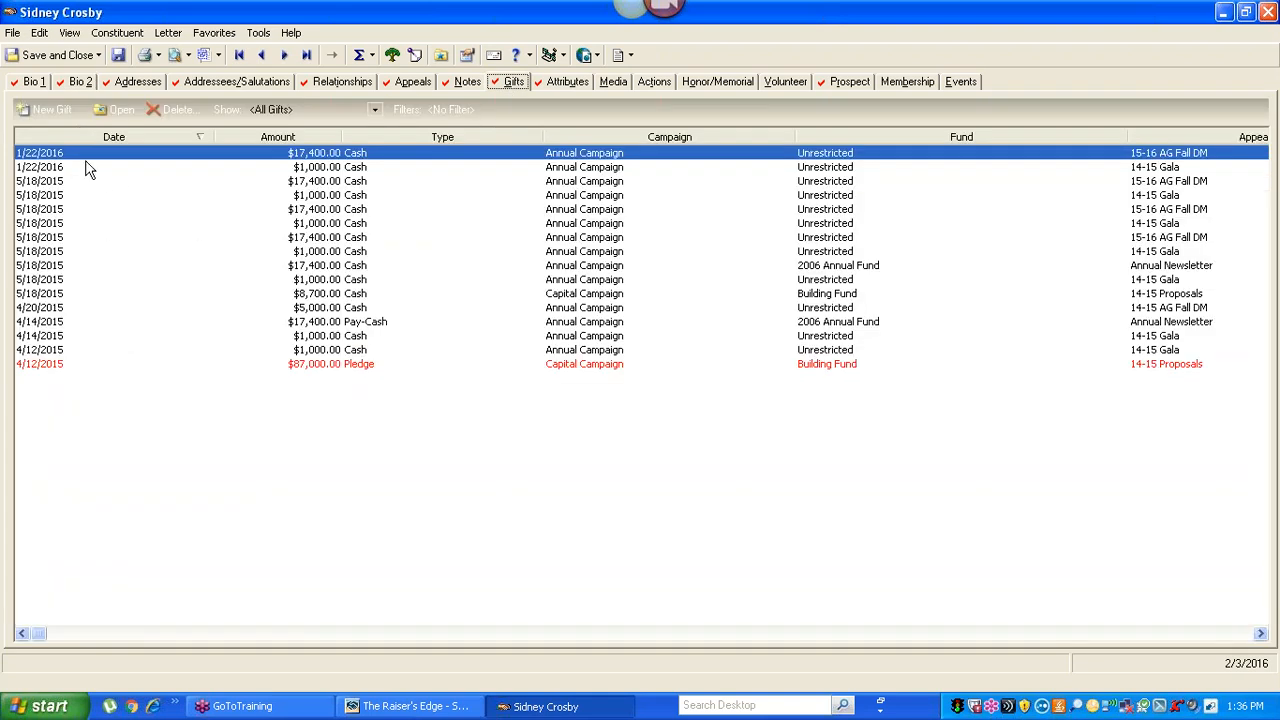
double_click(47, 154)
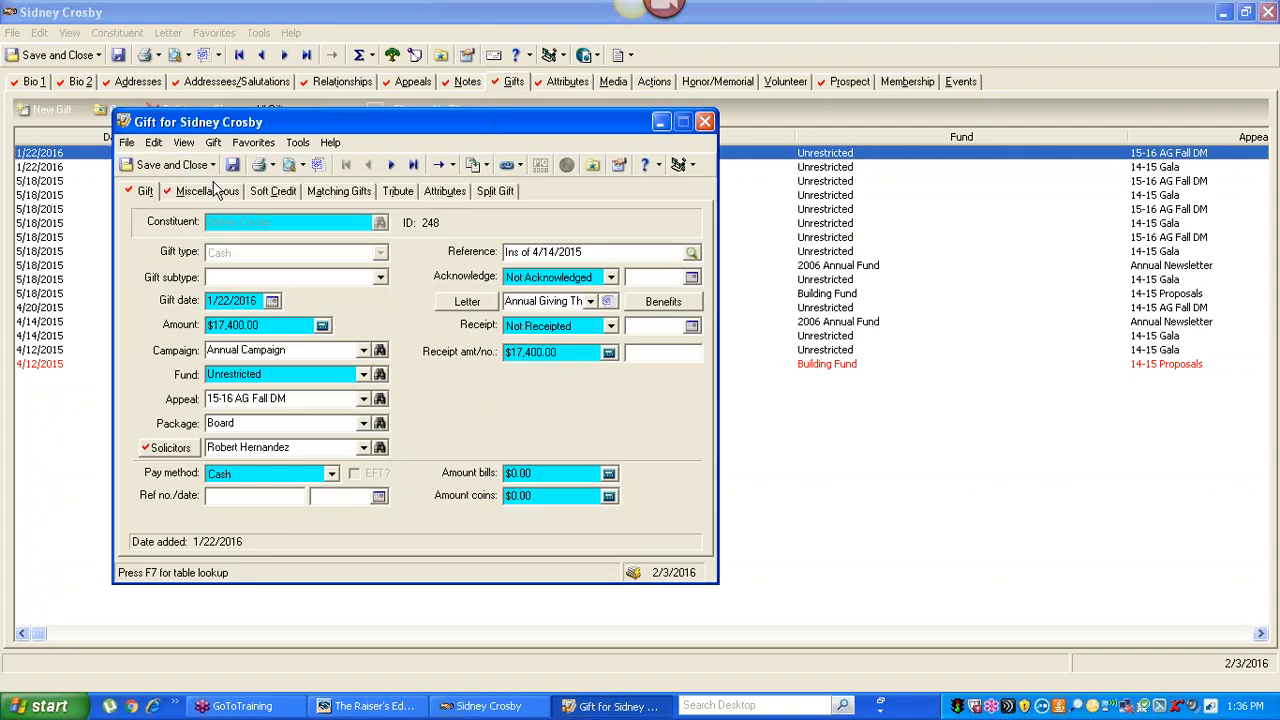
Step: View the $17,400 gift's miscellaneous details, close the gift, review the donor's constituent codes, and close the constituent record
left_click(210, 192)
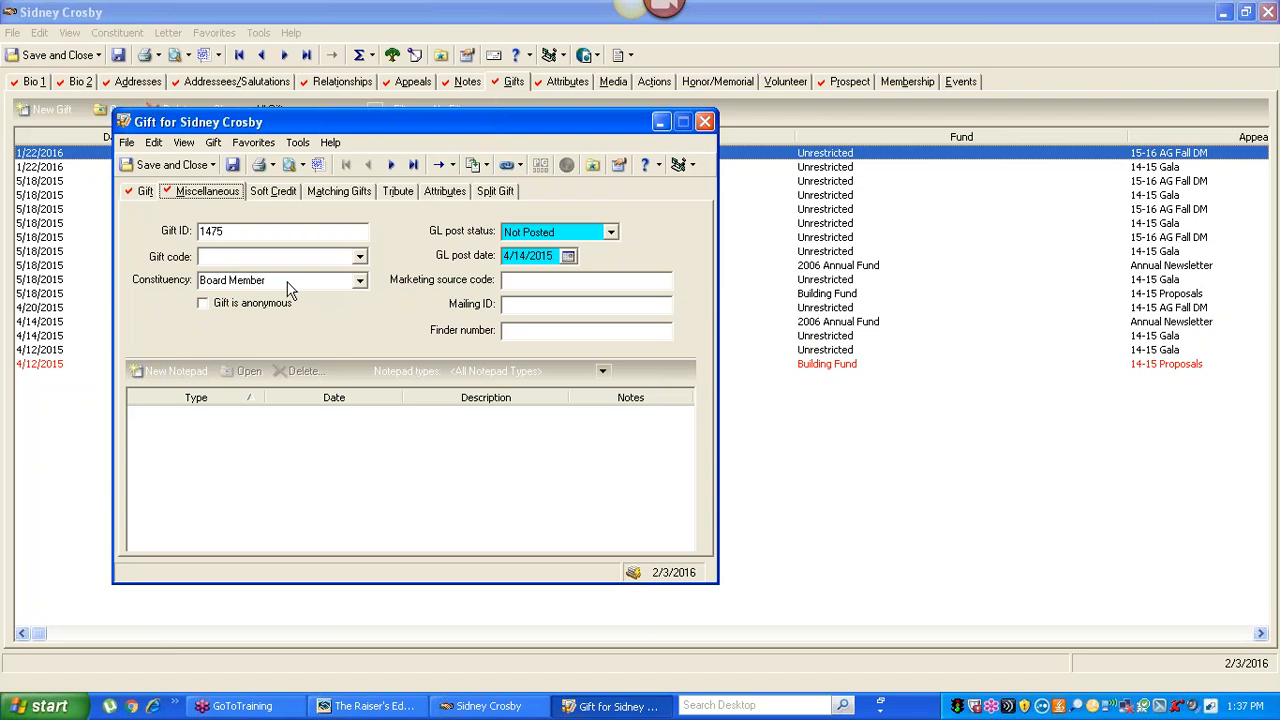
left_click(144, 194)
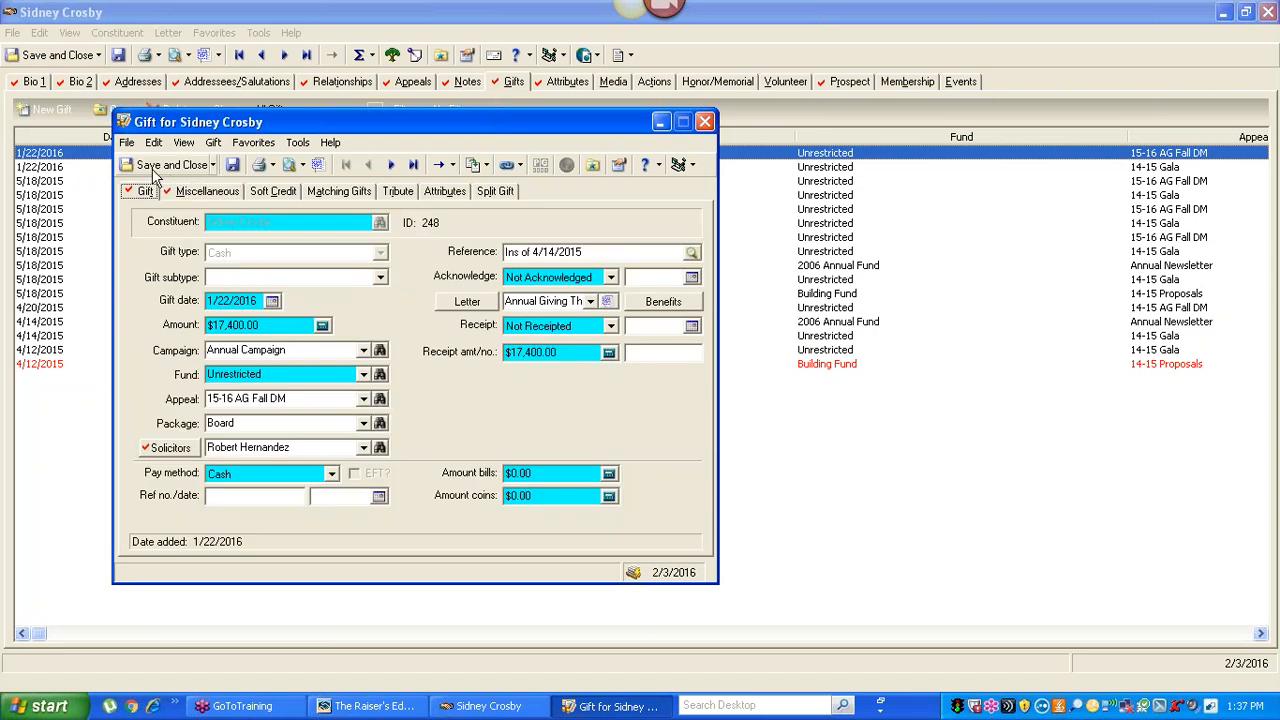
left_click(158, 168)
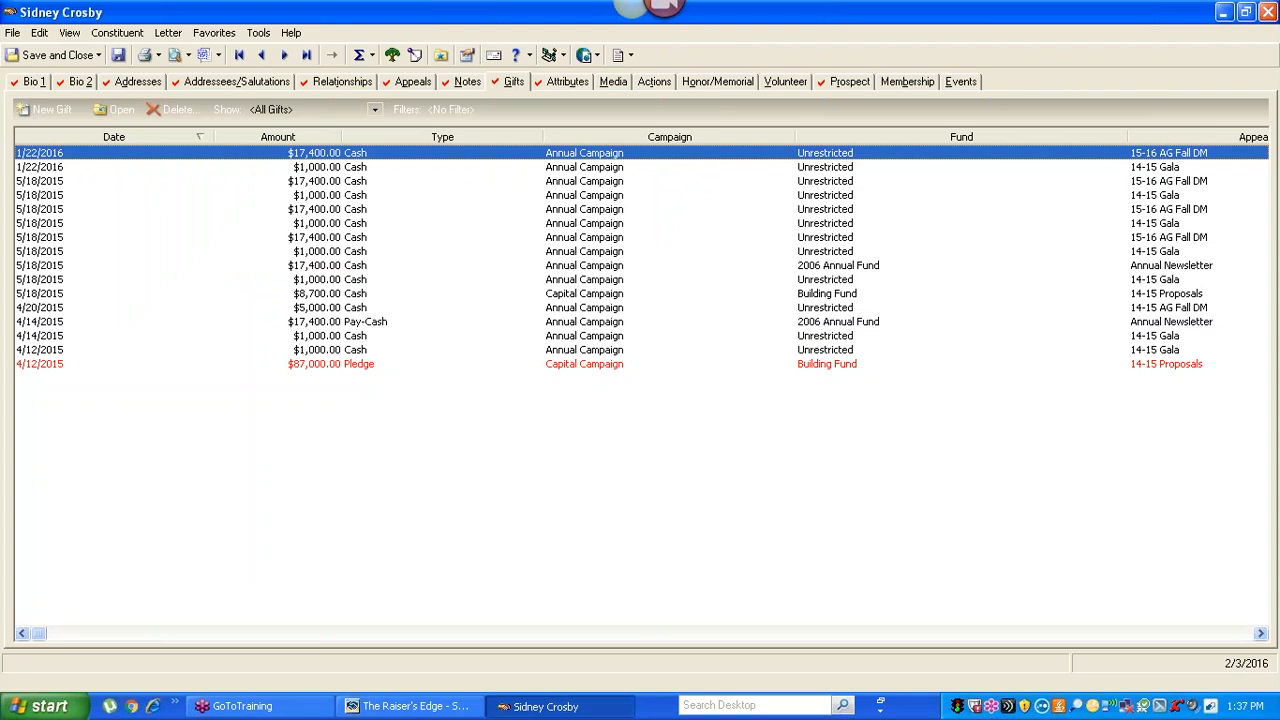
left_click(78, 82)
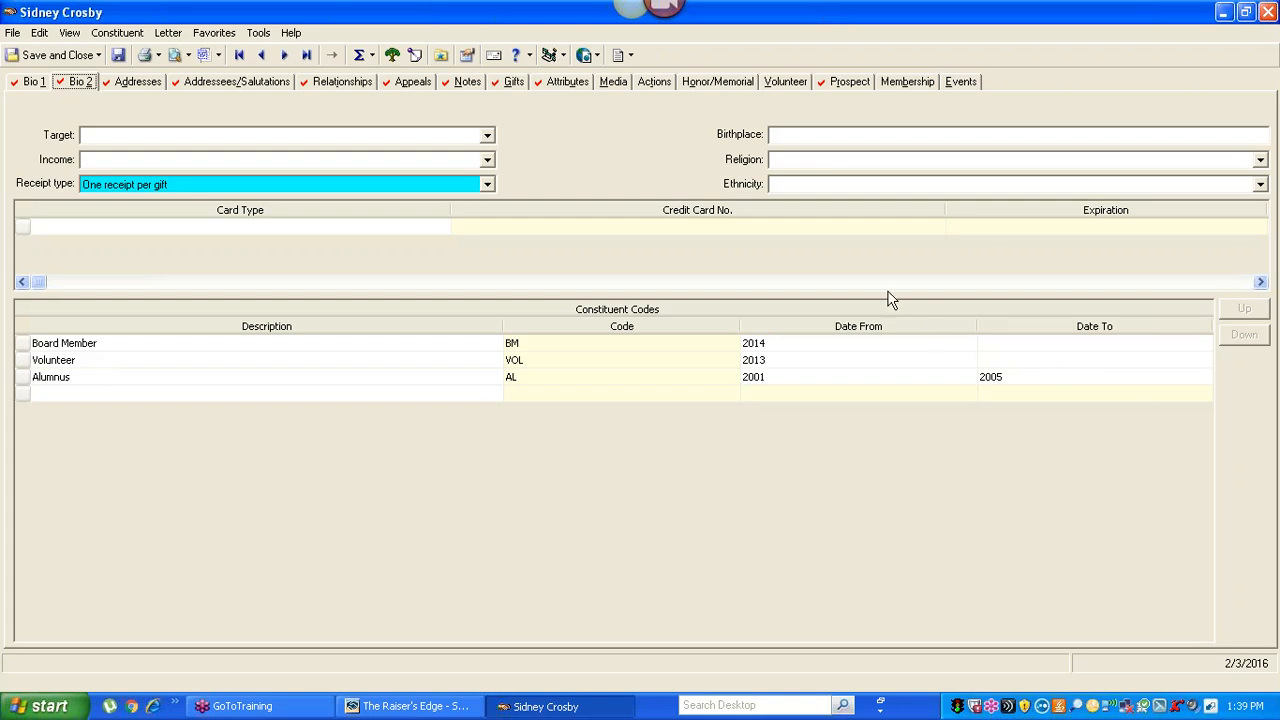
left_click(76, 58)
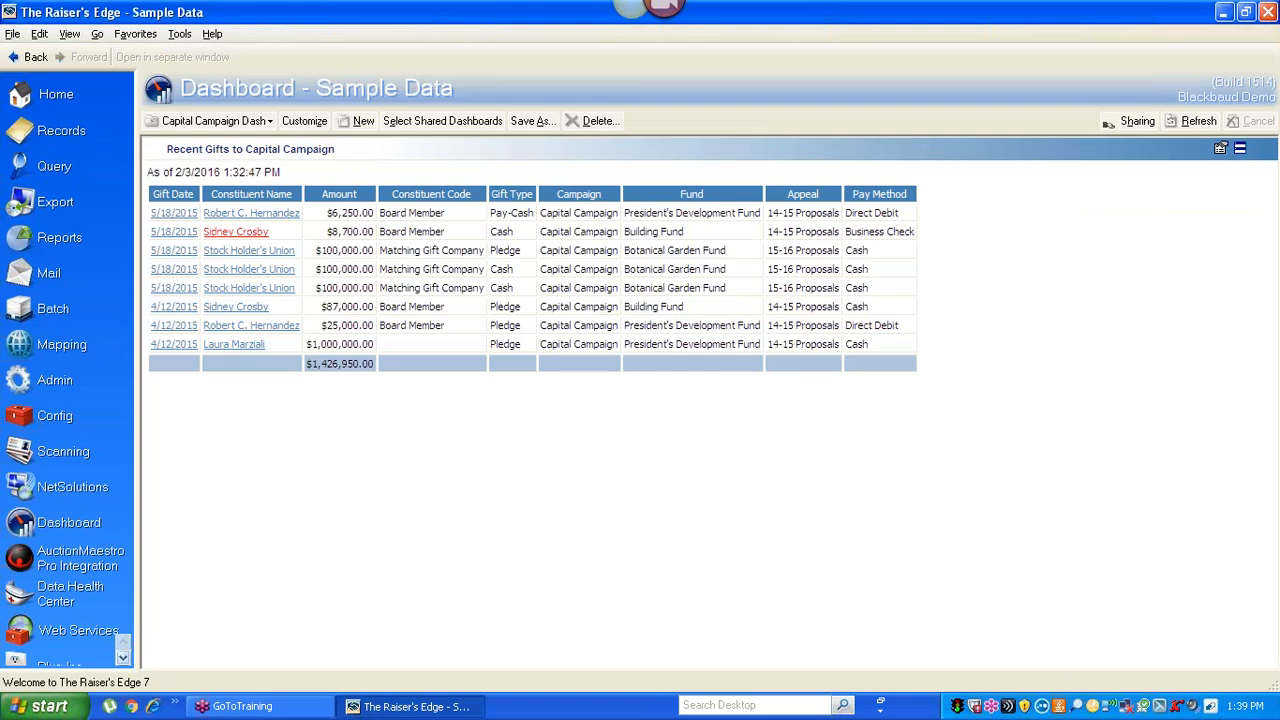
Step: Open the Board Member Labels mailing from the Labels category of Mail
left_click(46, 275)
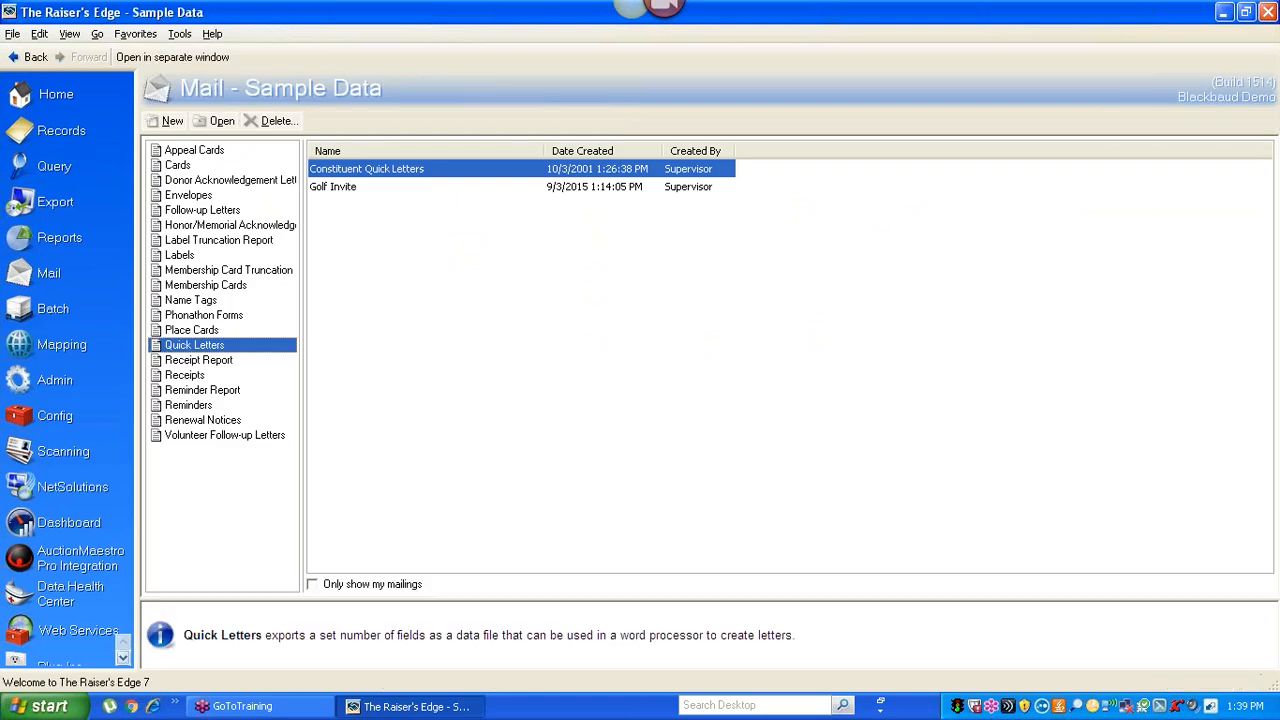
left_click(180, 256)
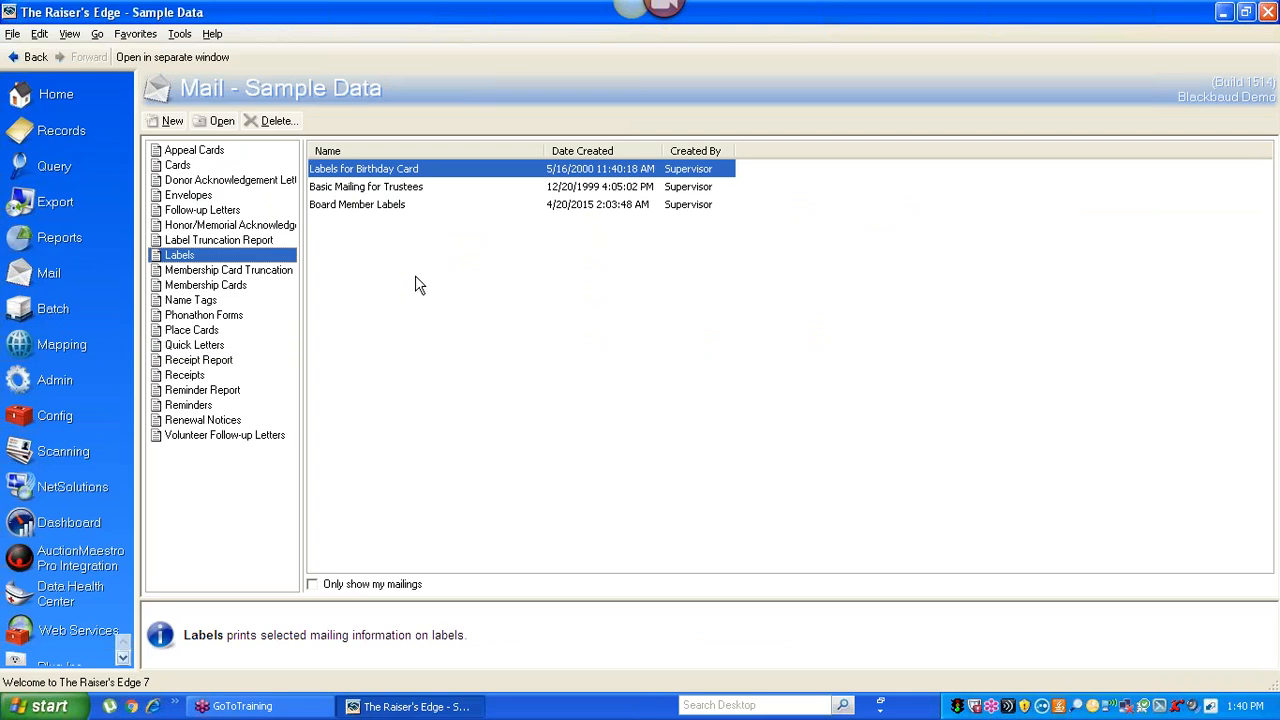
left_click(354, 206)
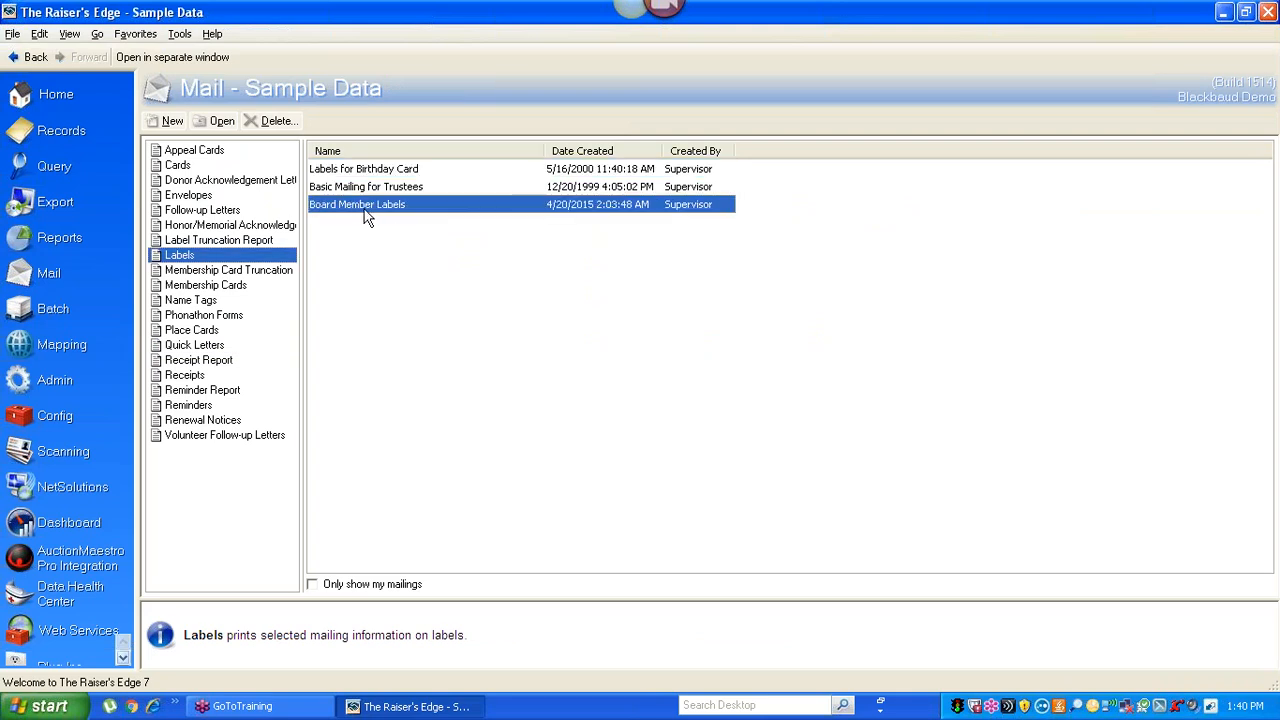
double_click(350, 210)
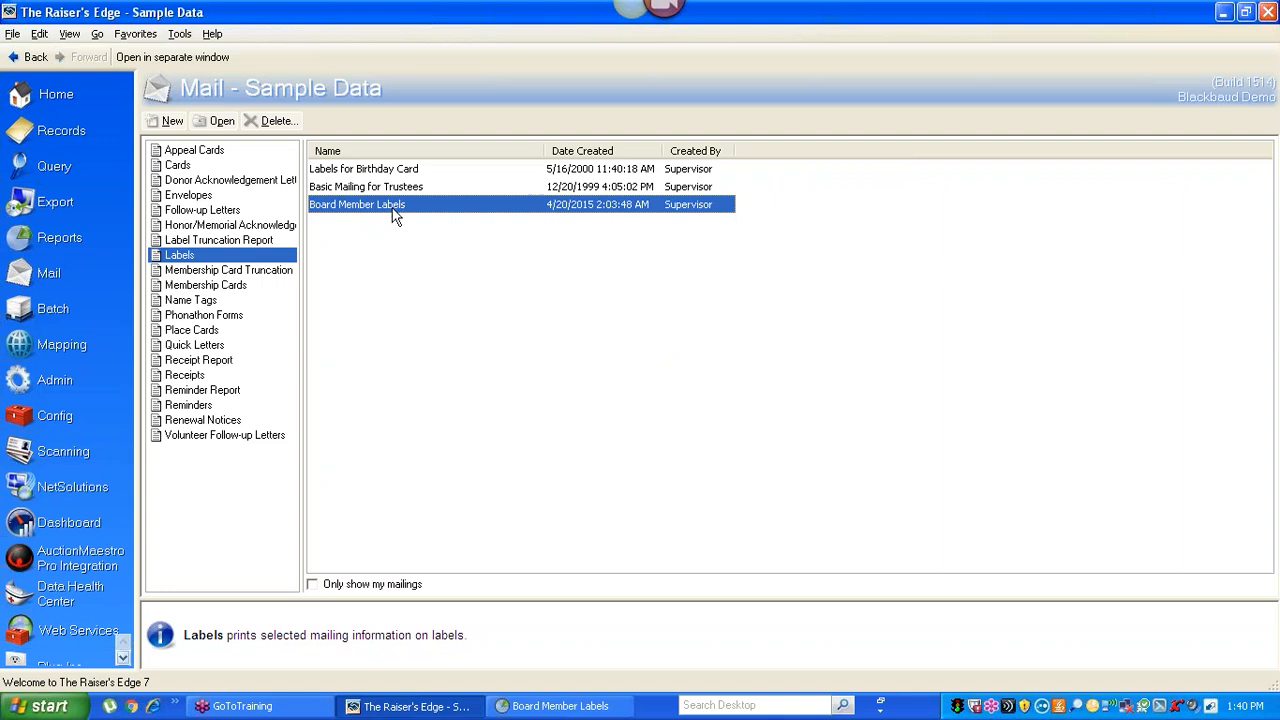
double_click(369, 205)
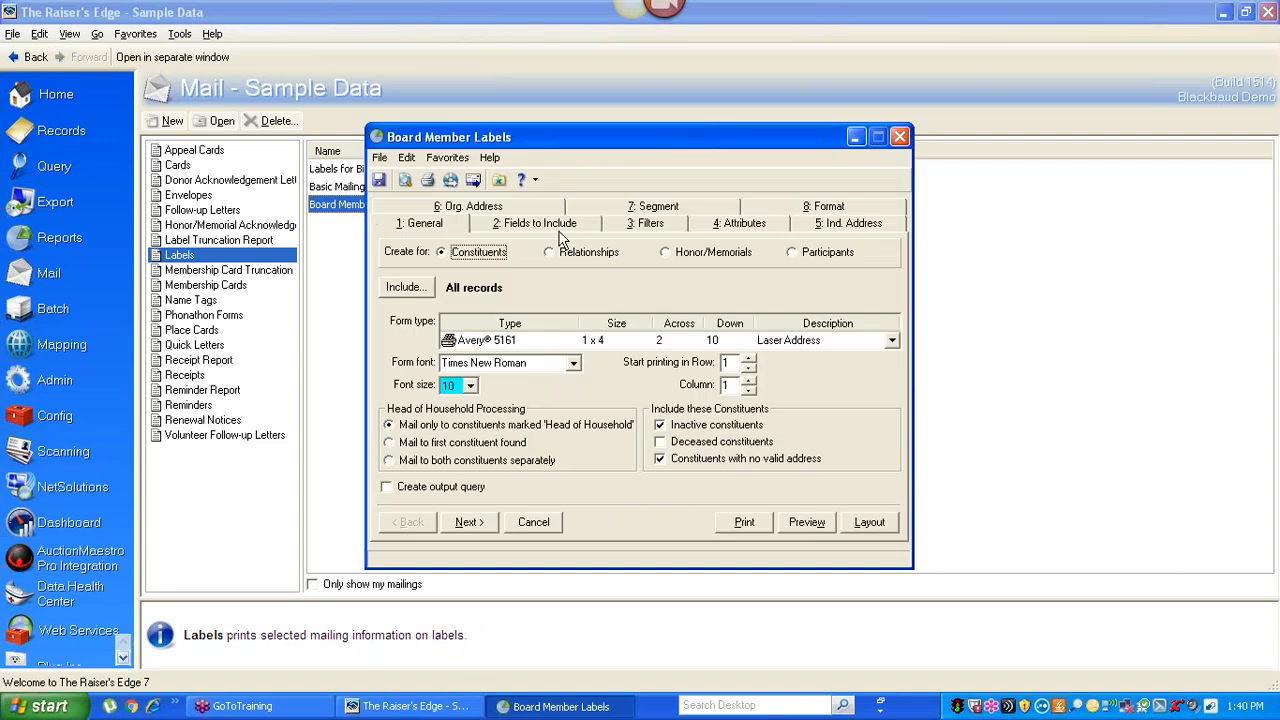
Step: Try filtering the label mailing to the Board Member constituent code, then cancel the selection and close the mailing
left_click(651, 224)
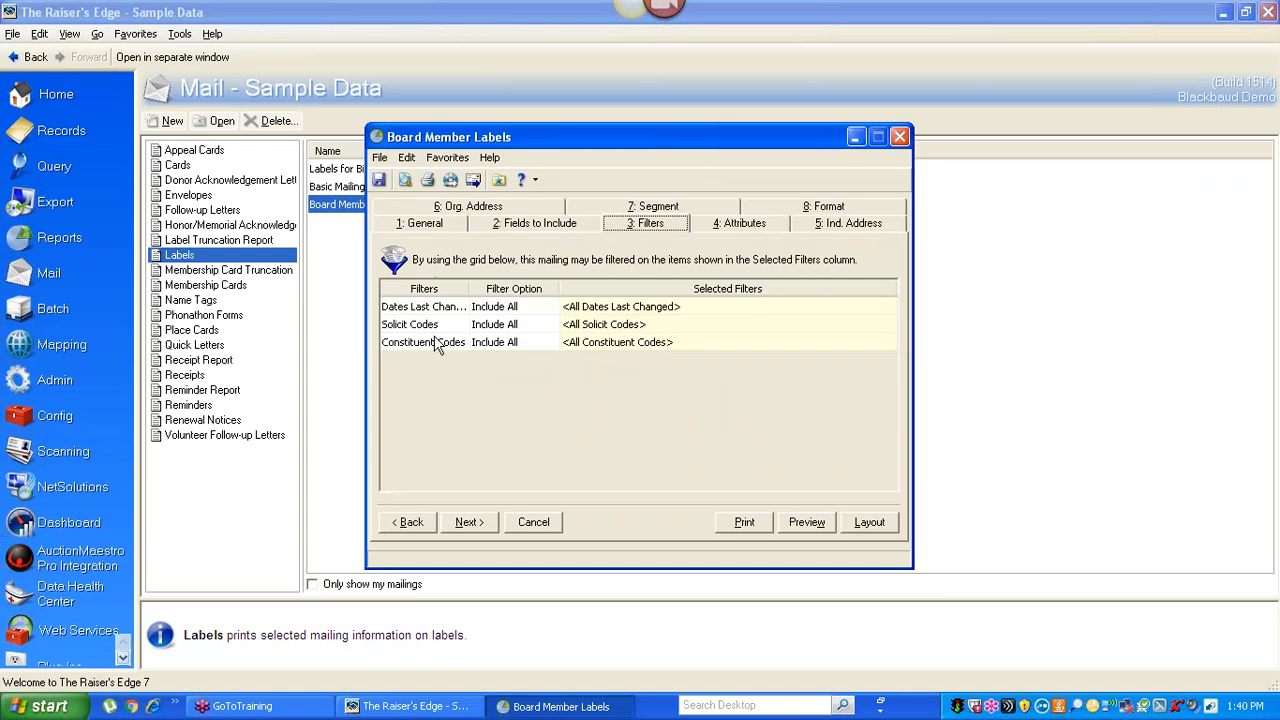
left_click(500, 345)
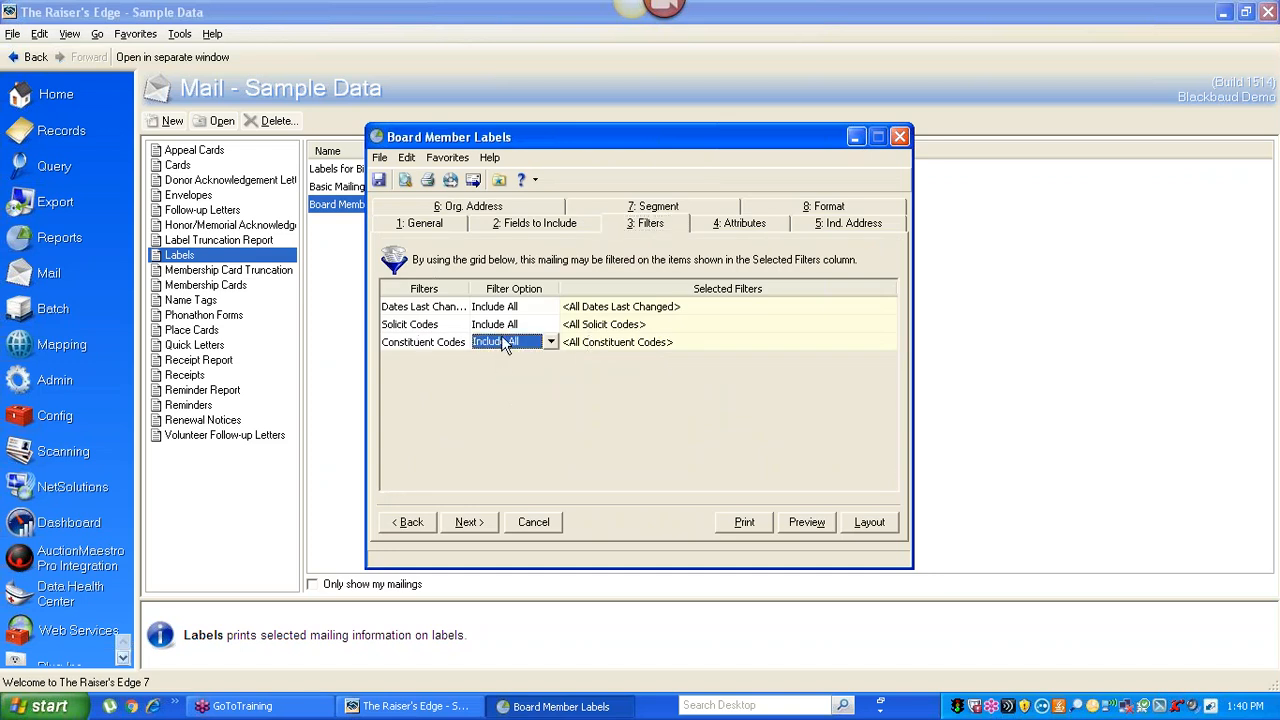
left_click(503, 342)
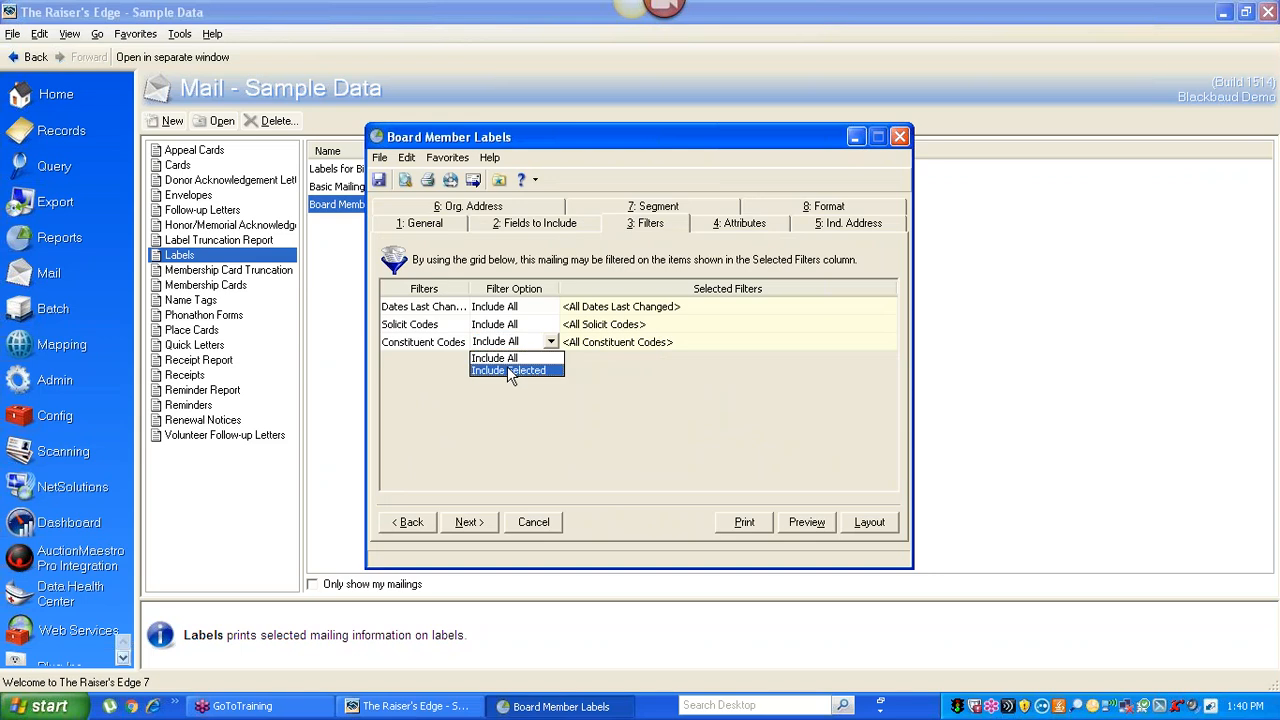
left_click(507, 370)
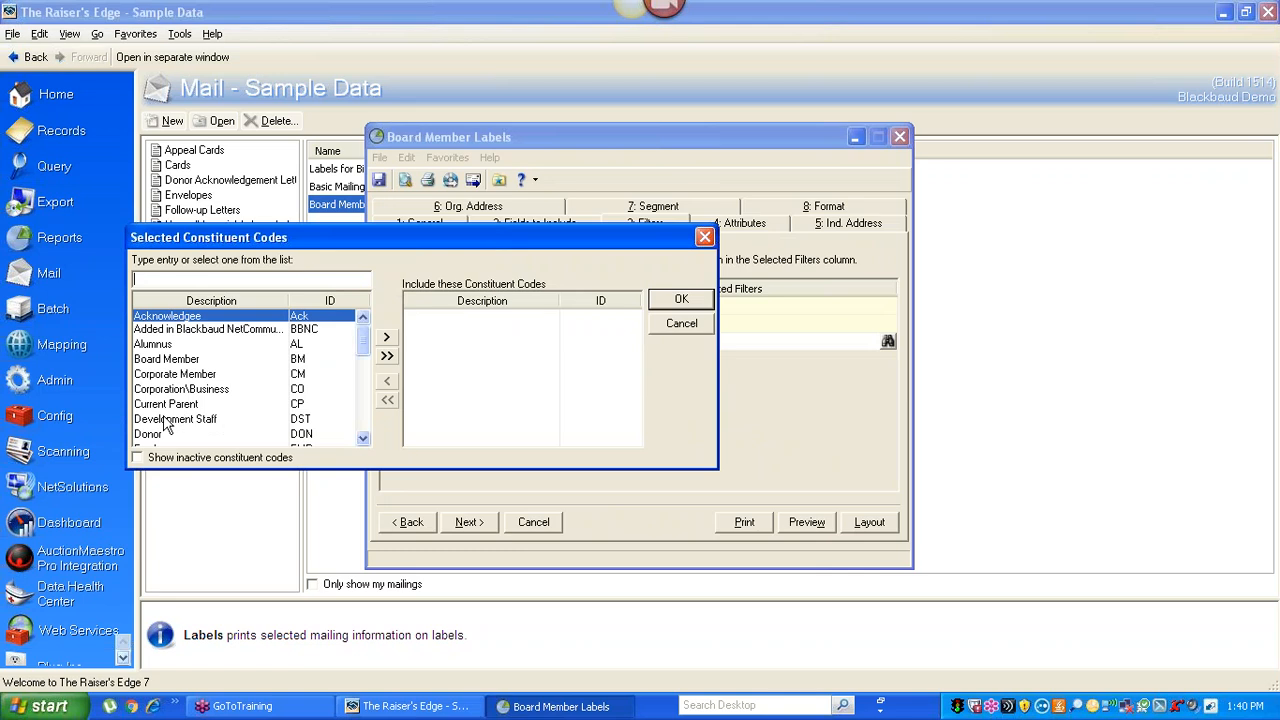
double_click(155, 362)
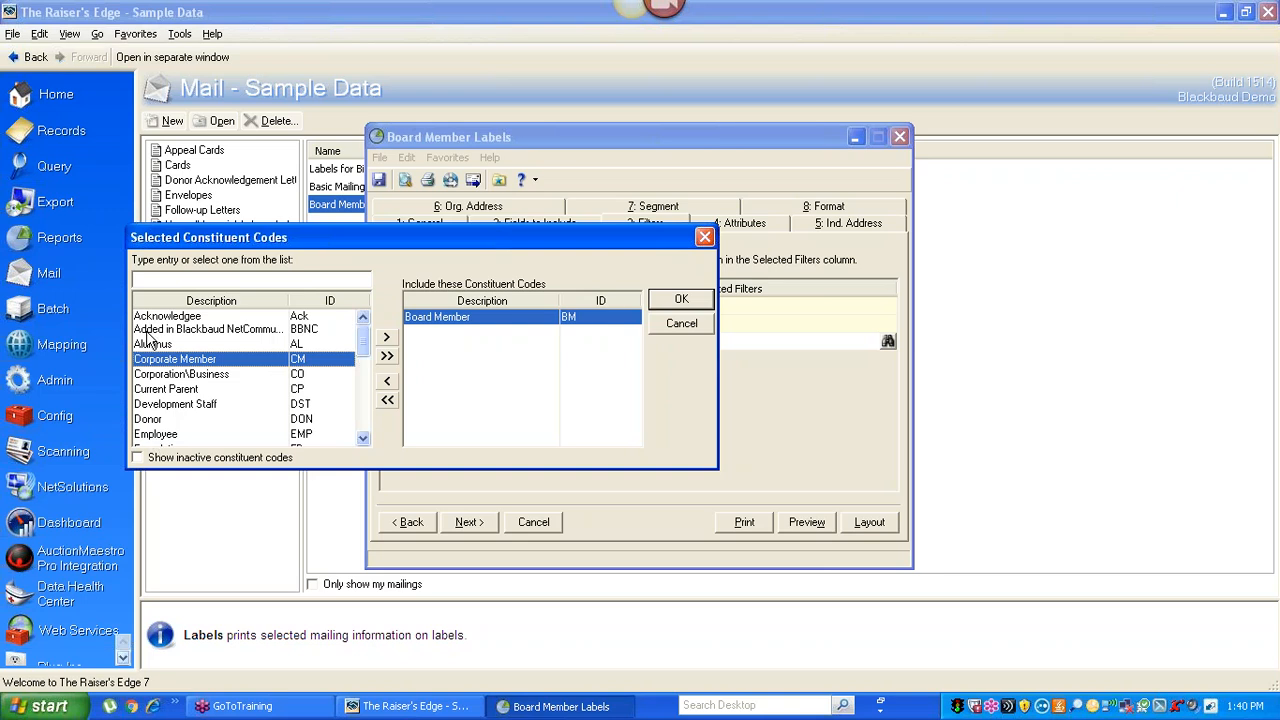
left_click(683, 324)
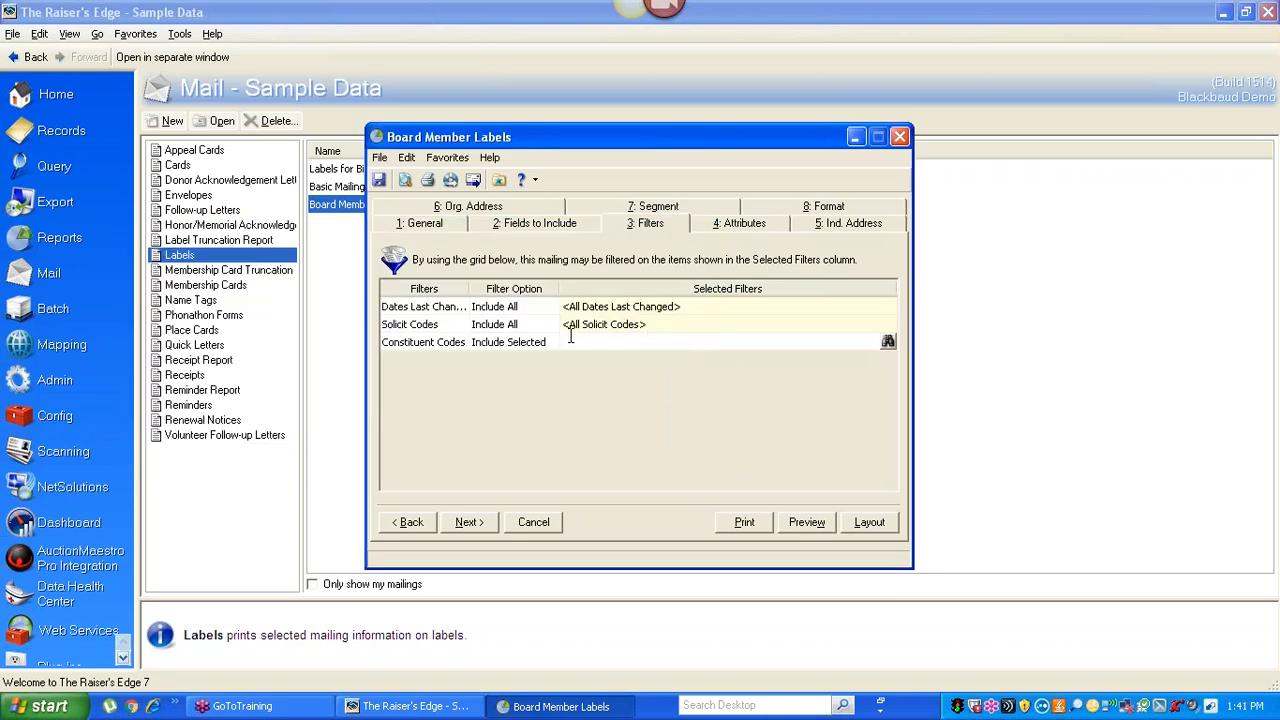
left_click(397, 228)
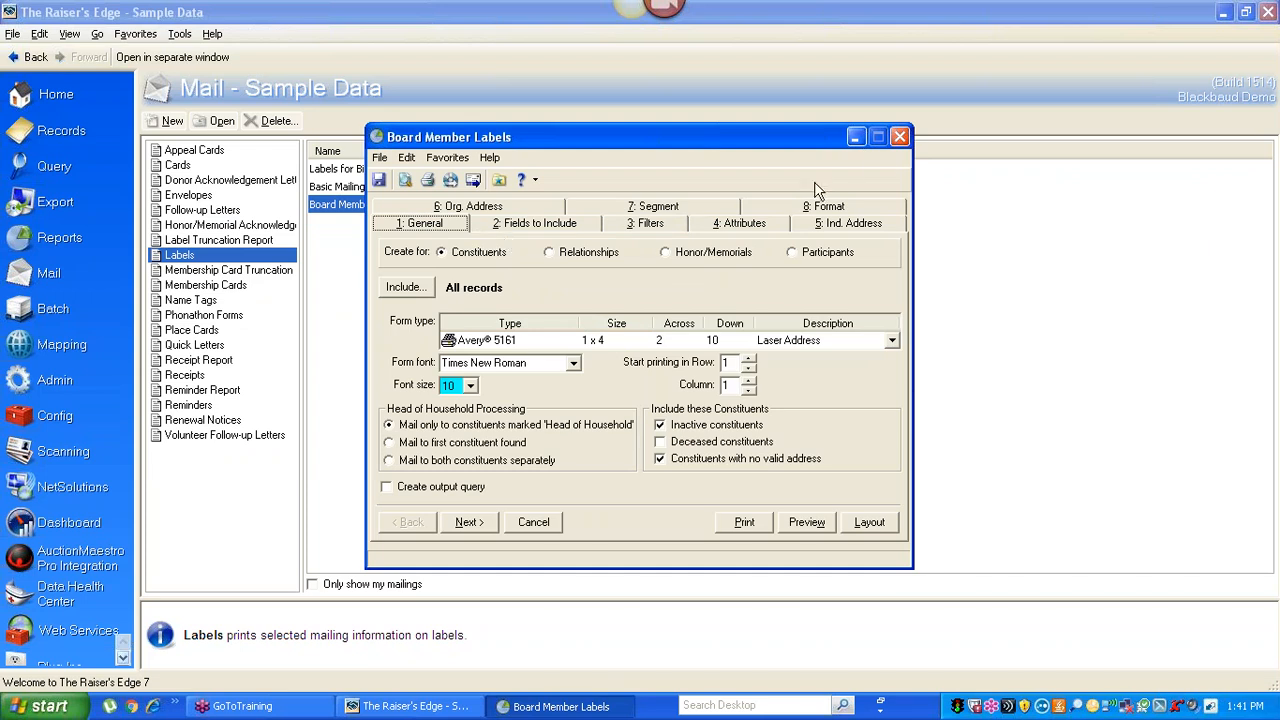
left_click(901, 138)
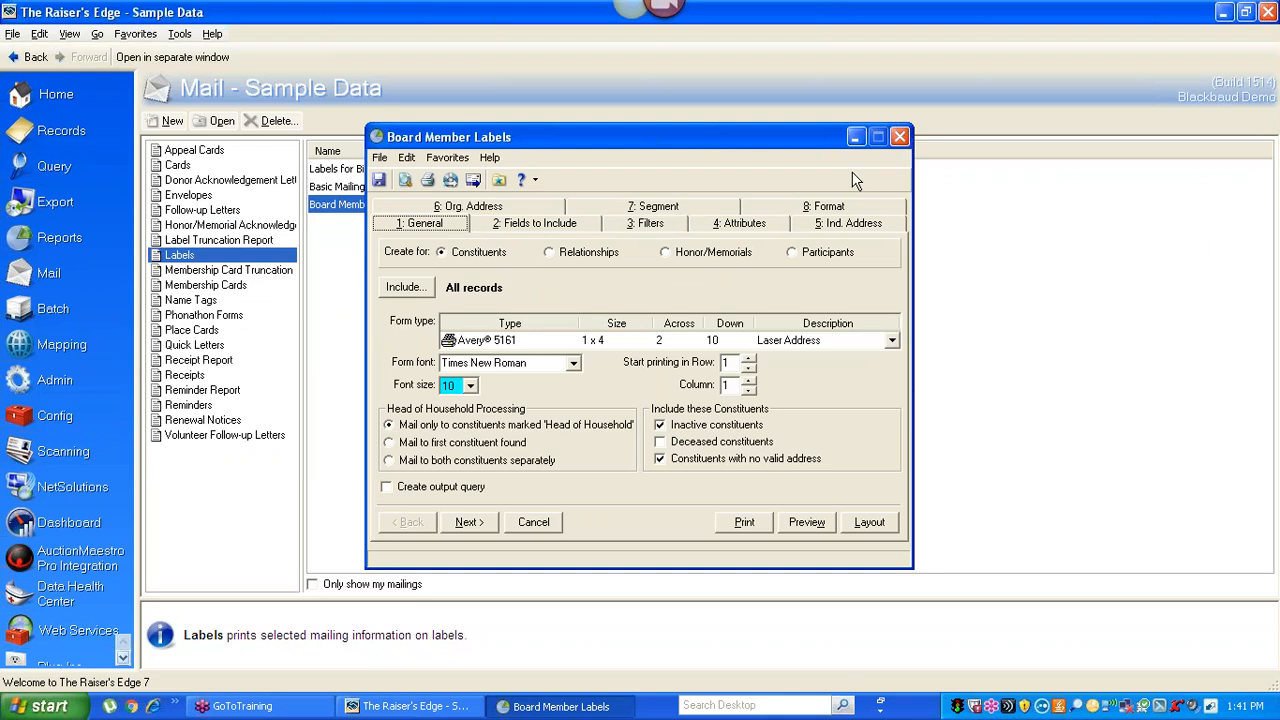
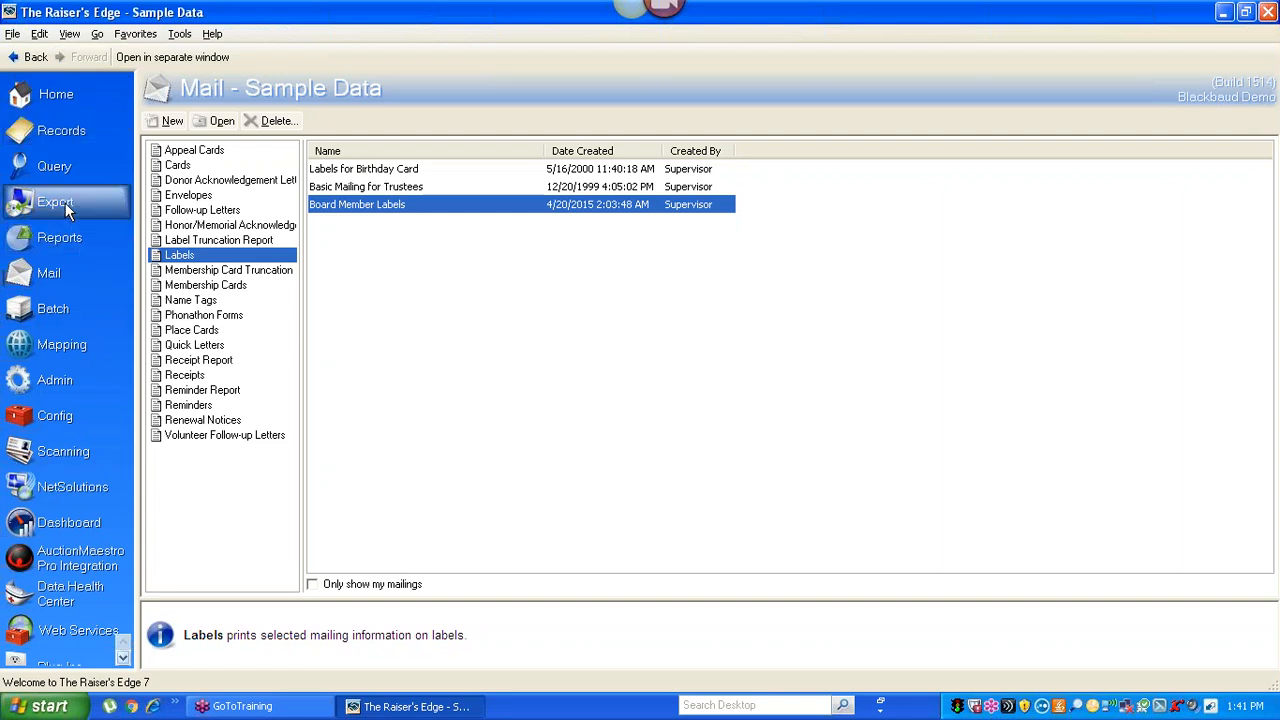
Step: Return to the full Capital Campaign Dash dashboard and add an Overdue Gifts List panel to its selected panels
left_click(67, 524)
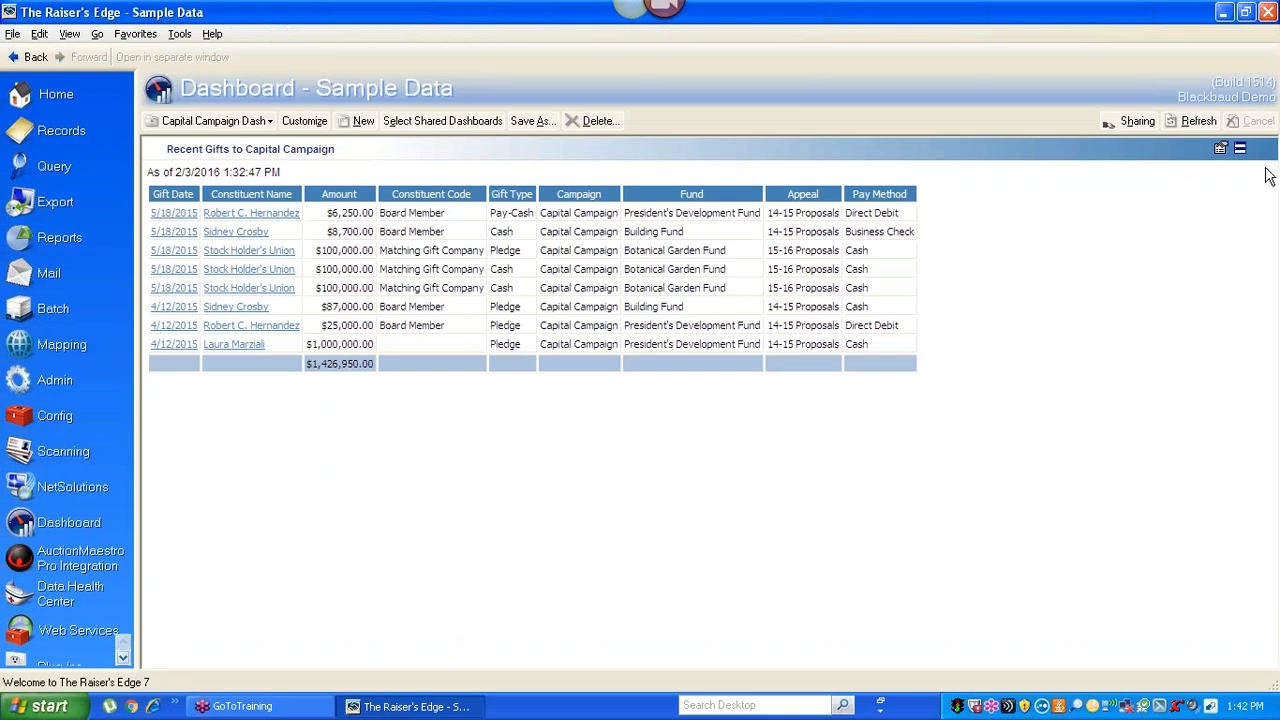
left_click(1241, 151)
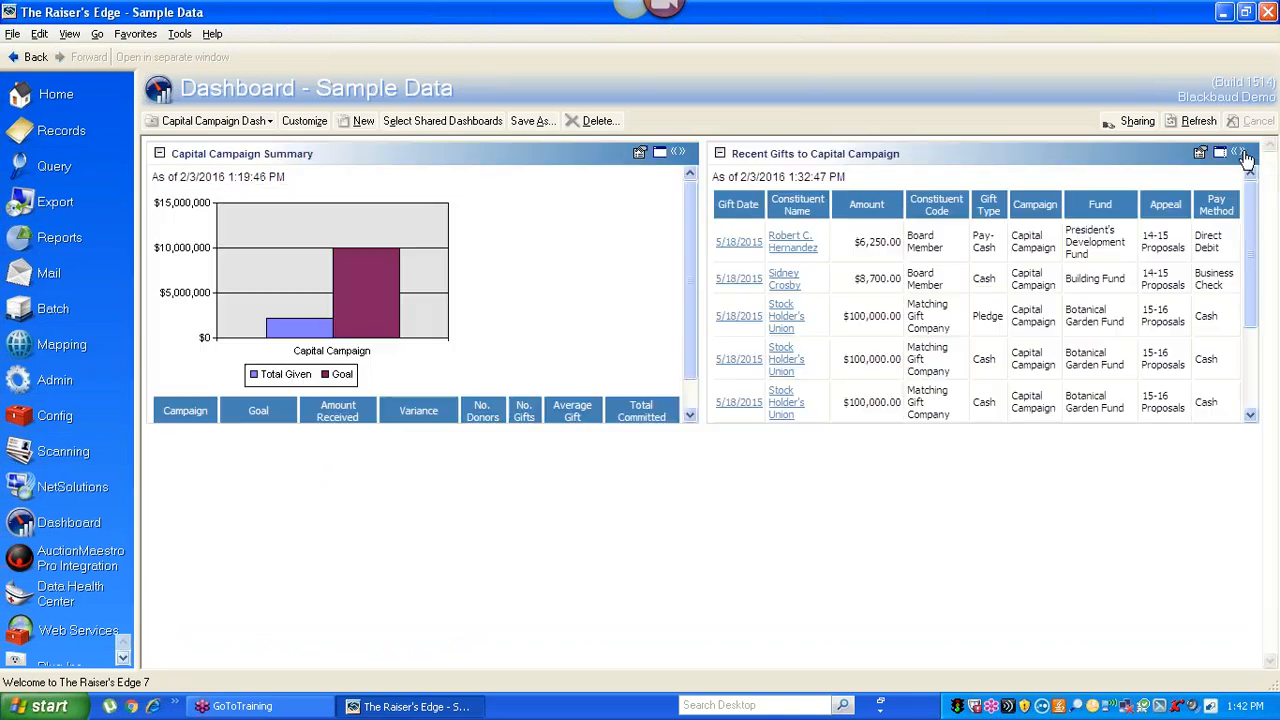
left_click(305, 121)
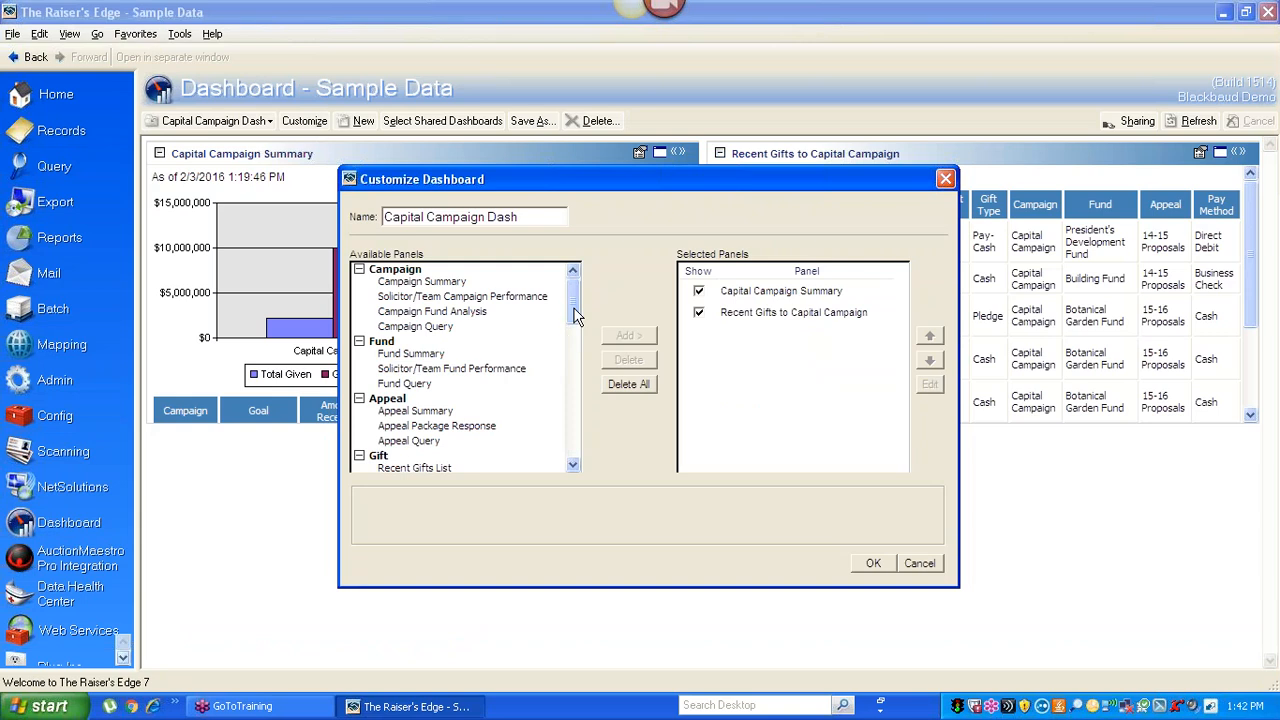
scroll(573, 336, "down", 2)
scroll(573, 336, "down", 1)
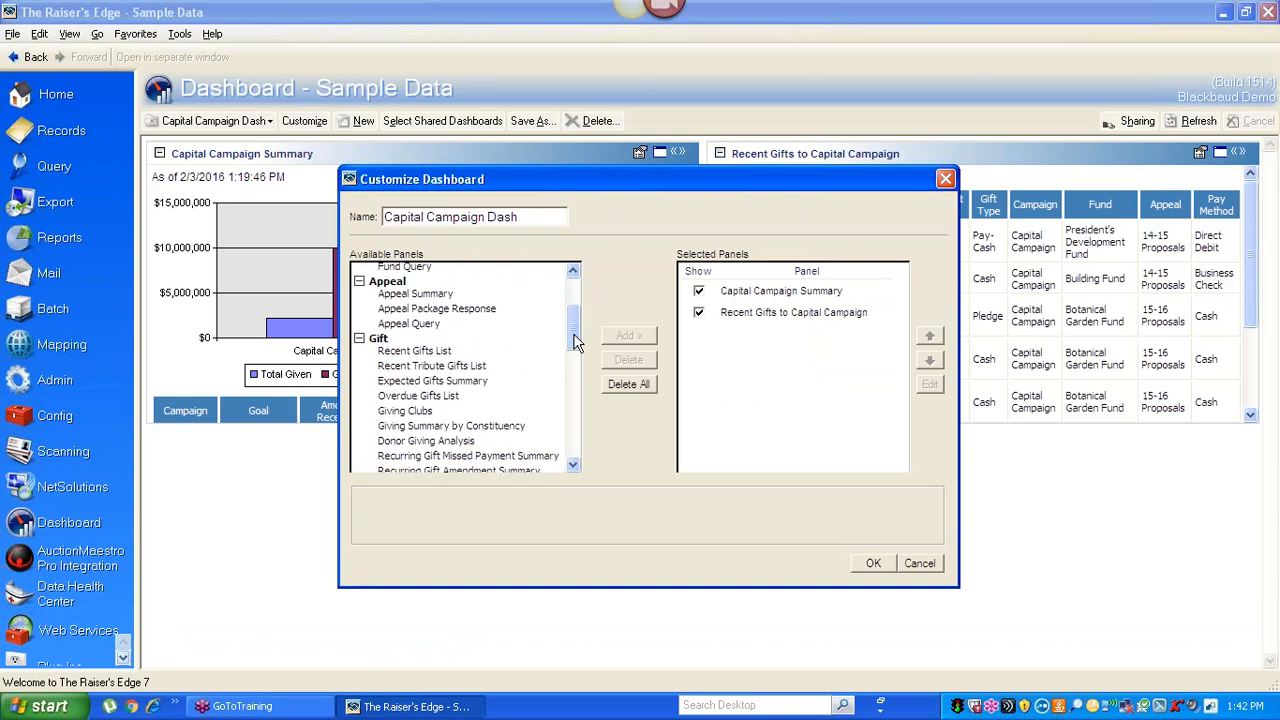
double_click(405, 396)
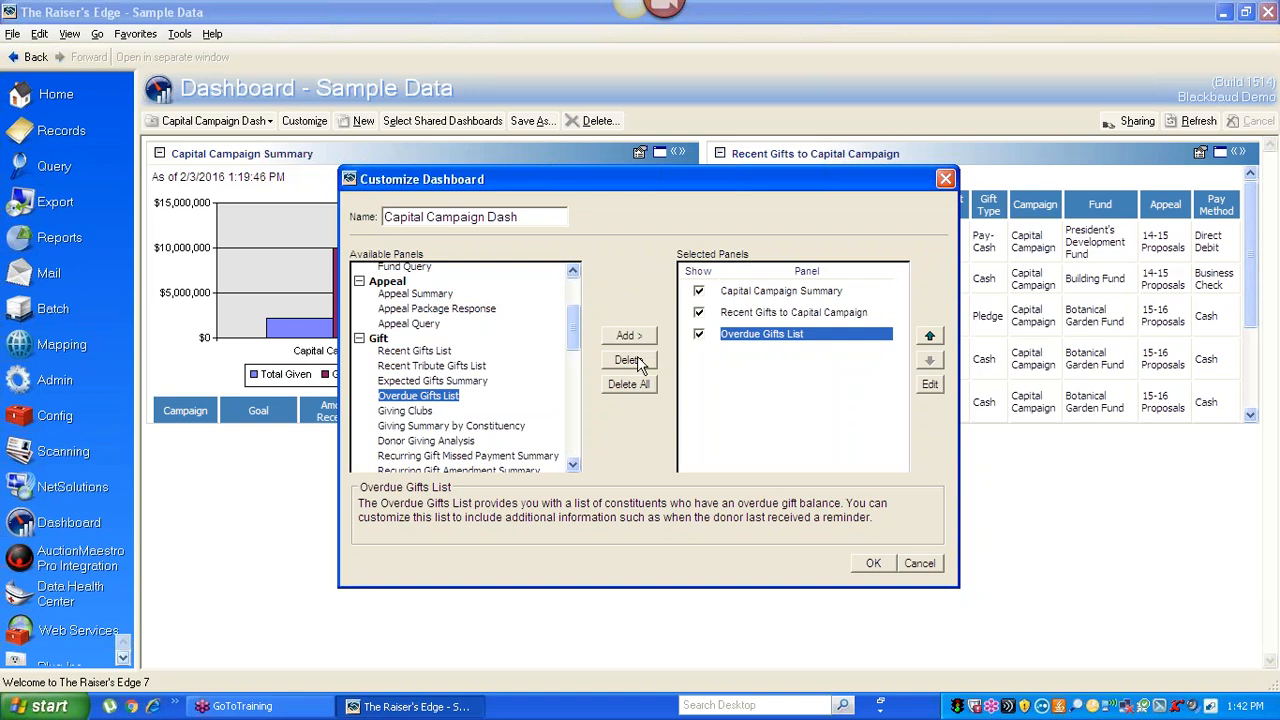
Step: Change the Overdue Gifts List panel's description to "Overdue Pledges to Capital Campaign" and stop showing soft credit recipients
double_click(768, 340)
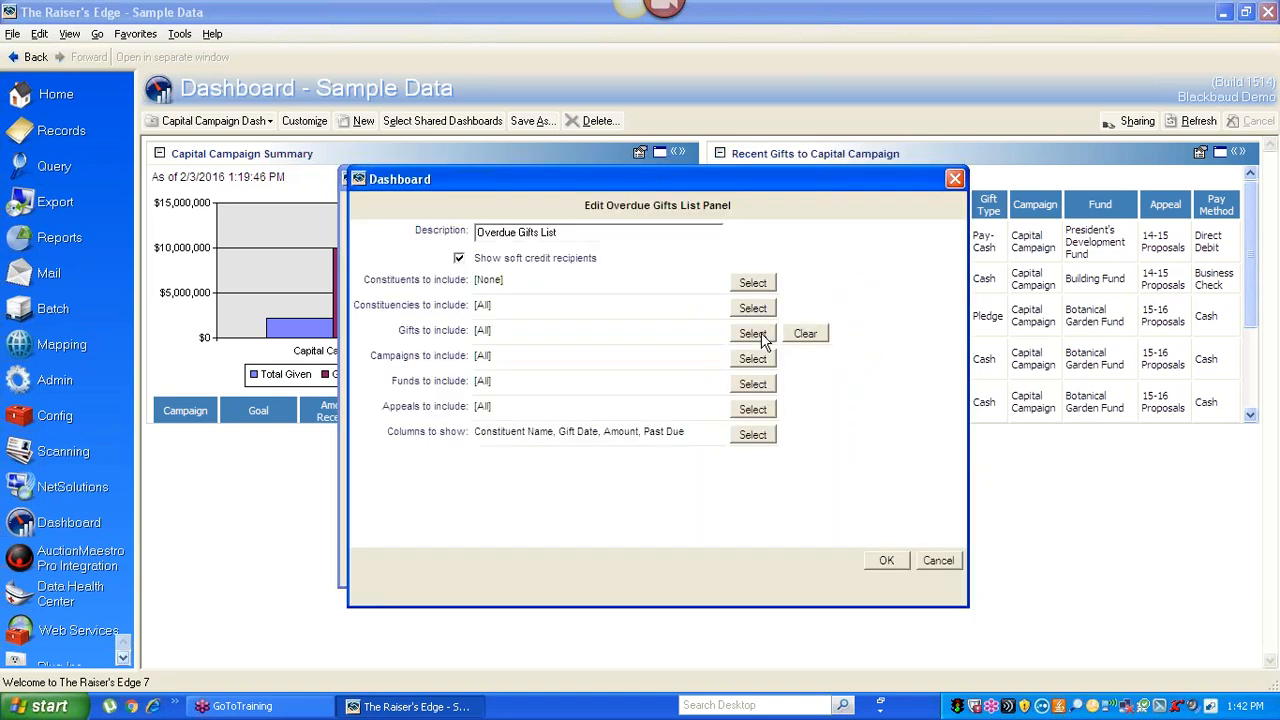
left_click(559, 231)
triple_click(560, 231)
left_click(559, 231)
key("BackSpace")
key("BackSpace")
key("BackSpace")
key("BackSpace")
key("BackSpace")
key("BackSpace")
key("BackSpace")
key("BackSpace")
key("BackSpace")
type("Pledges to Capital ")
type("a")
key("BackSpace")
type("Campaign")
left_click(458, 259)
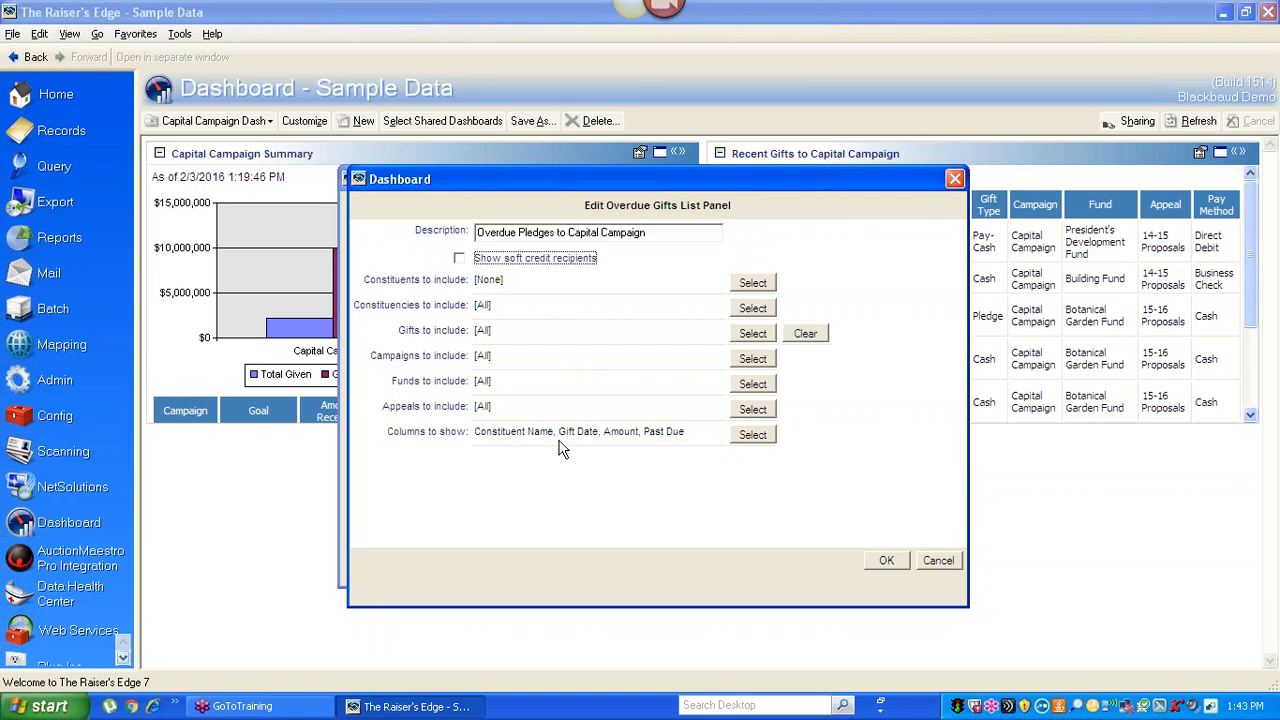
Step: Show all available columns in the overdue pledges panel, apply the dashboard customization, and review the panel enlarged
left_click(753, 436)
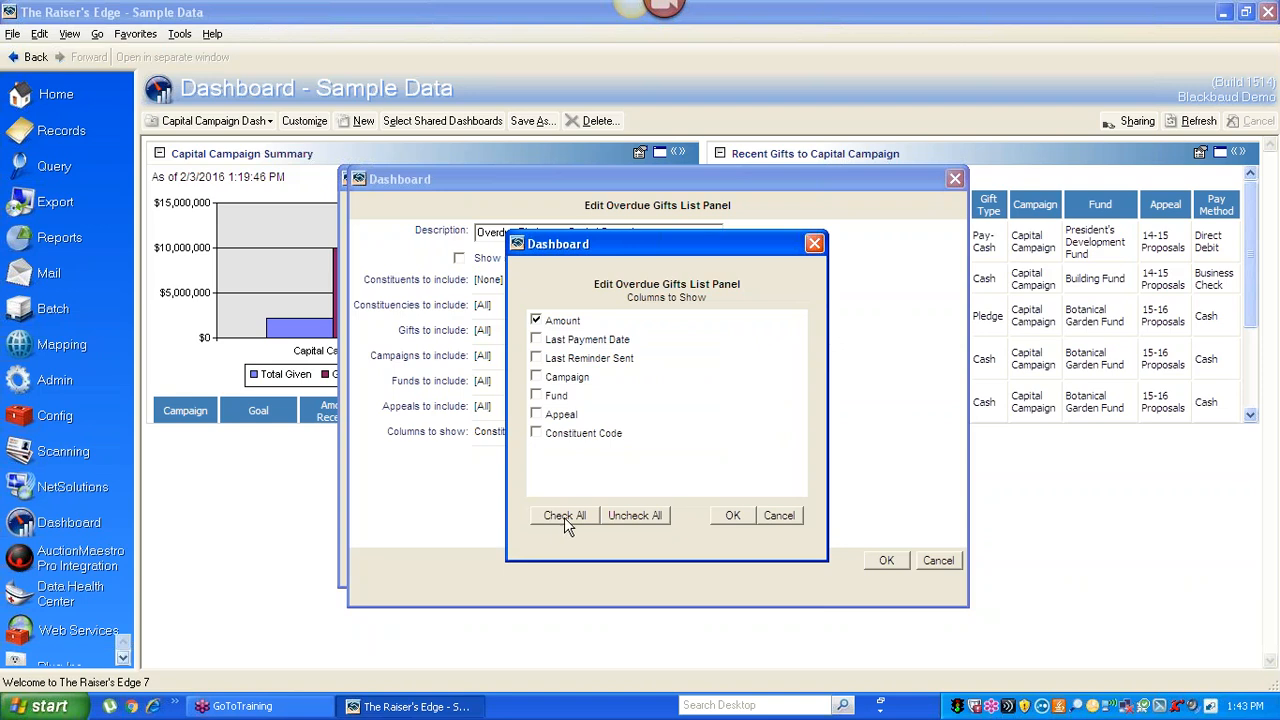
left_click(738, 516)
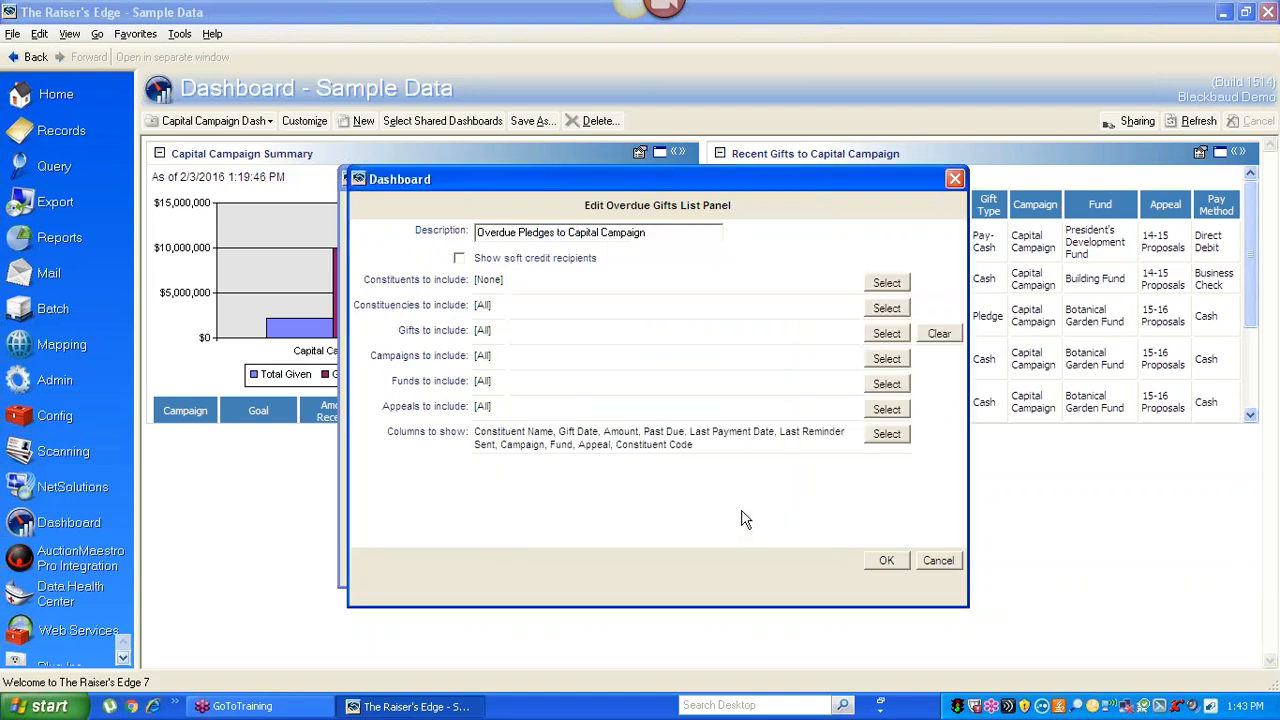
left_click(885, 562)
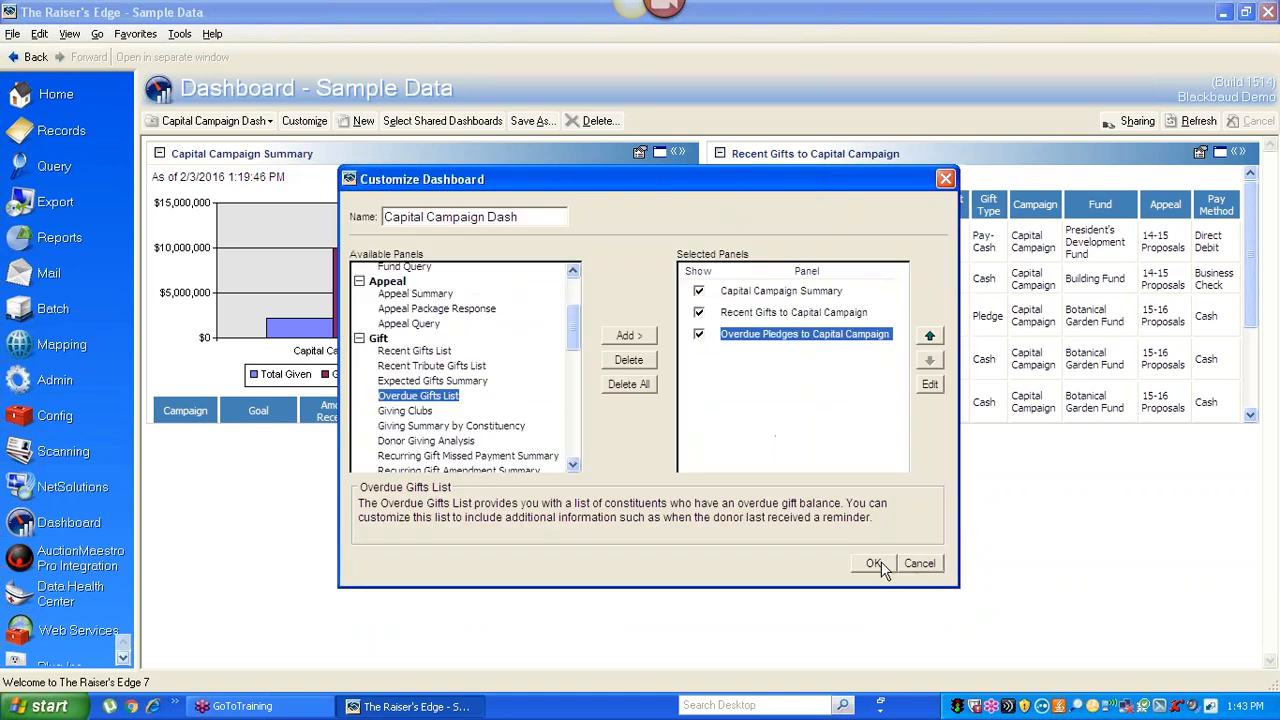
left_click(872, 564)
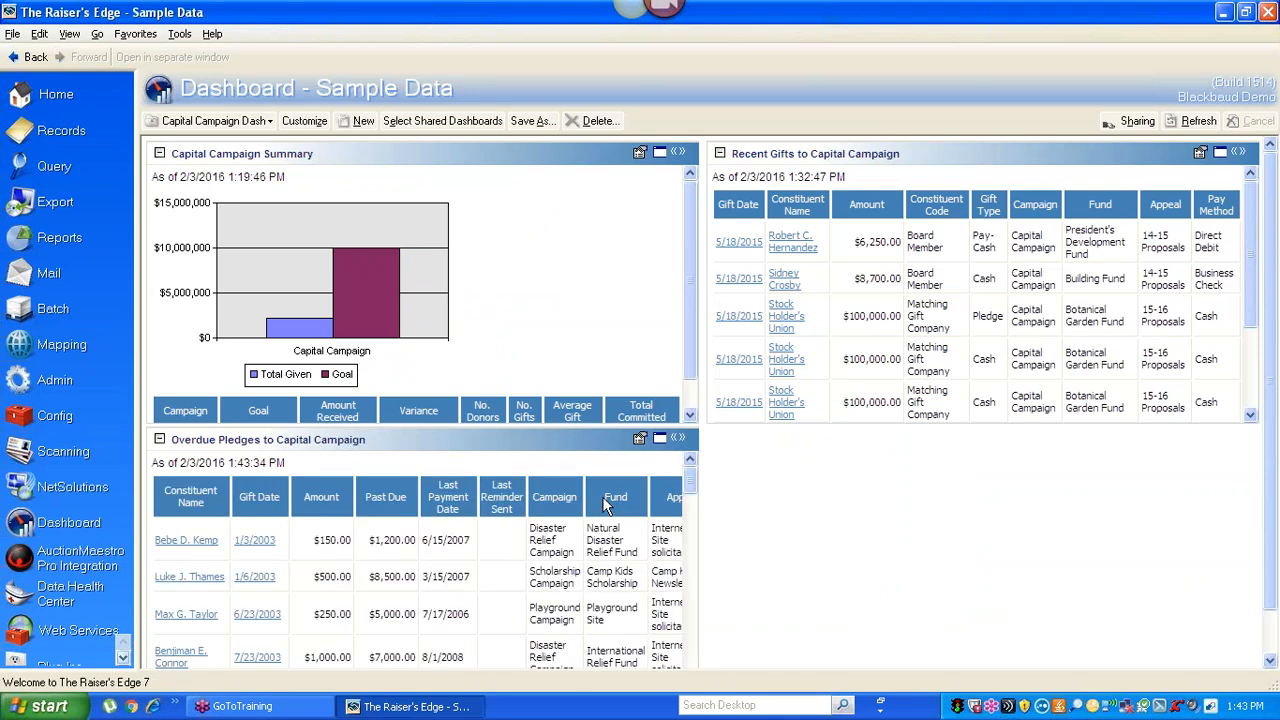
left_click(660, 440)
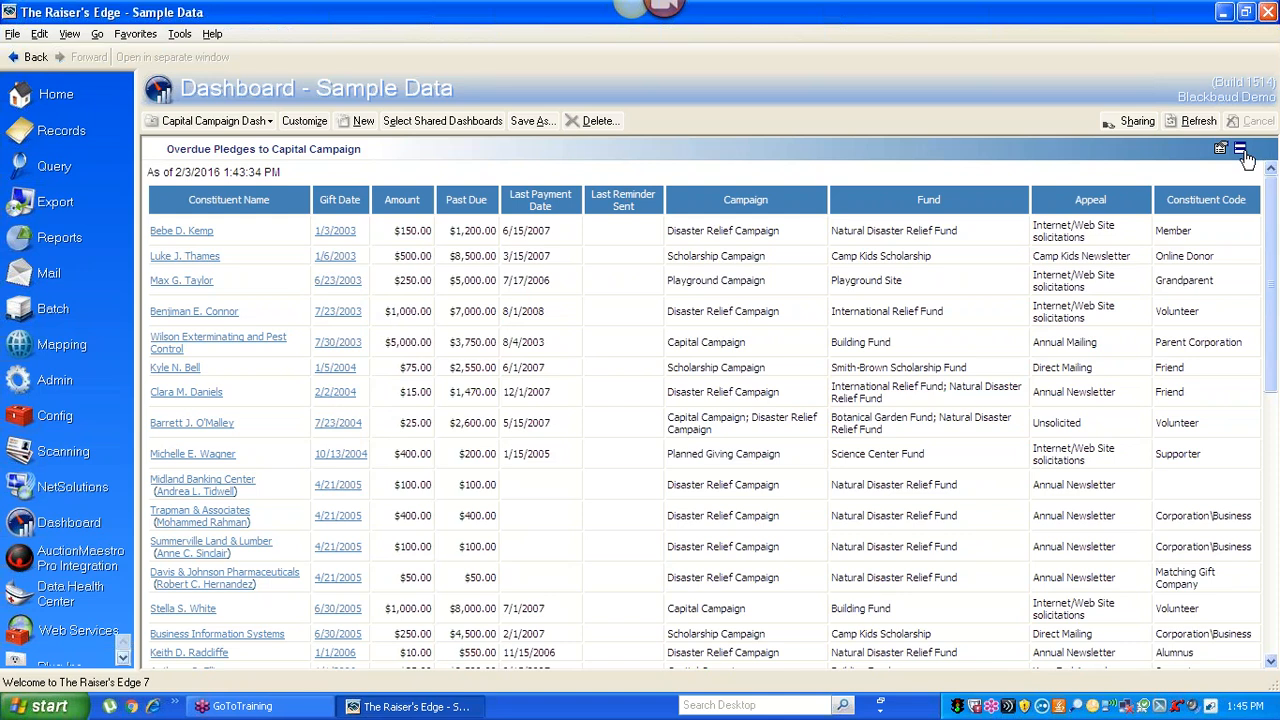
left_click(1240, 150)
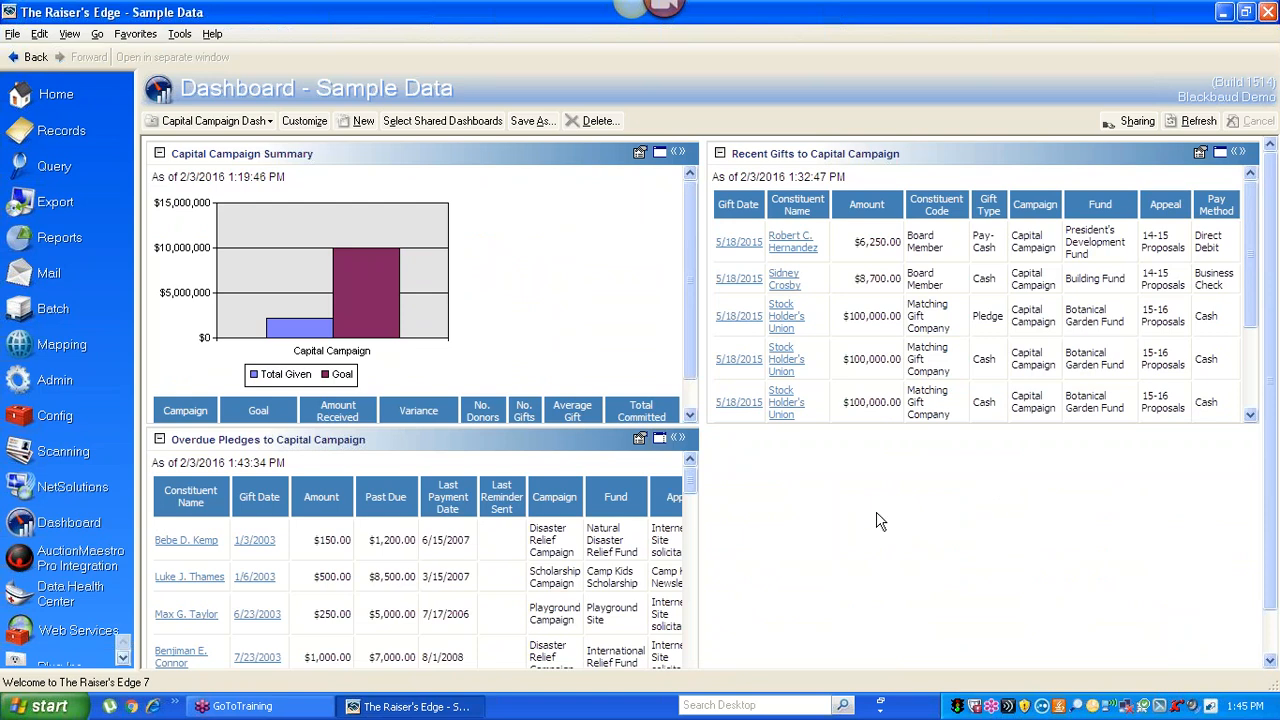
Step: Customize the dashboard again and add an Expected Gifts Summary panel to its selected panels
left_click(305, 122)
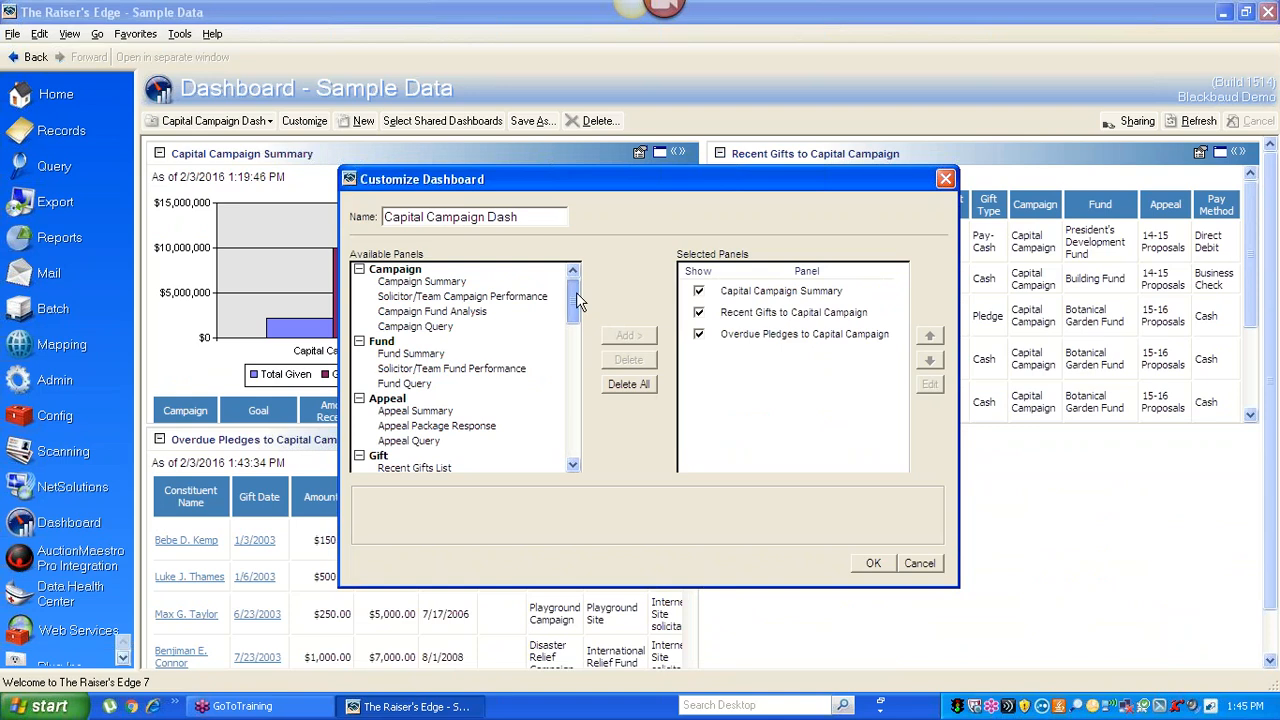
left_click_drag(576, 292, 574, 343)
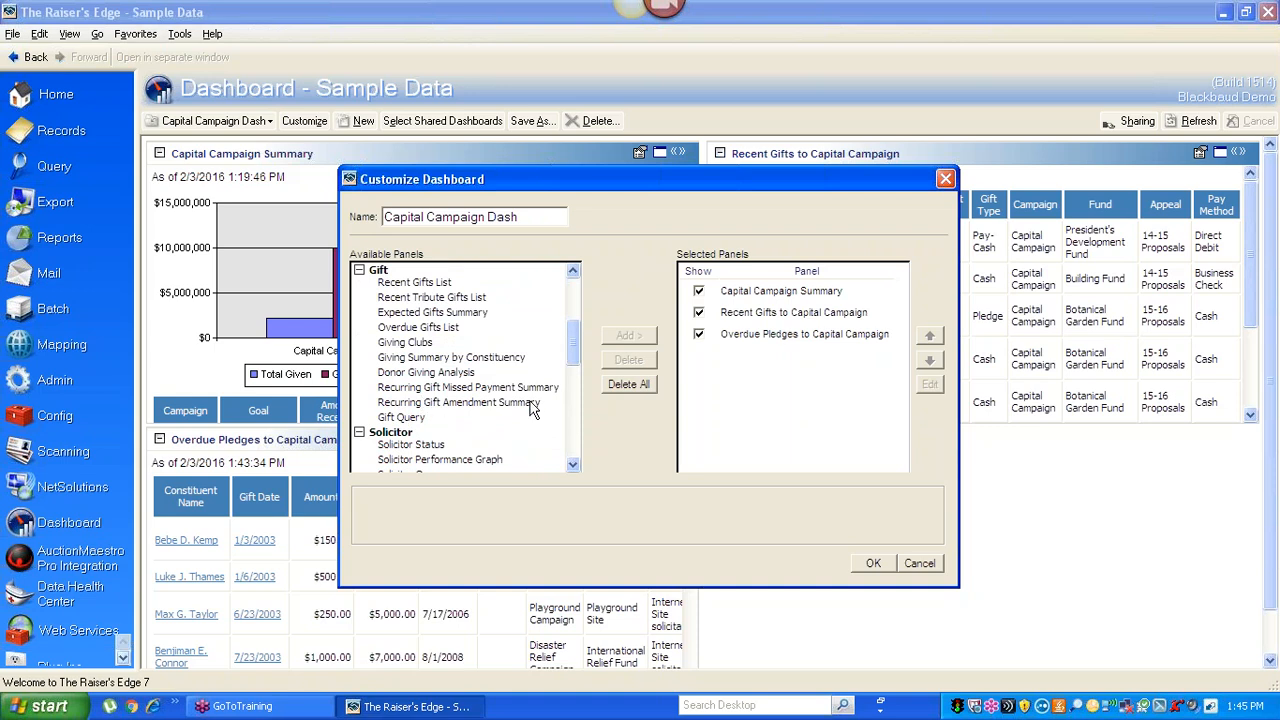
double_click(461, 318)
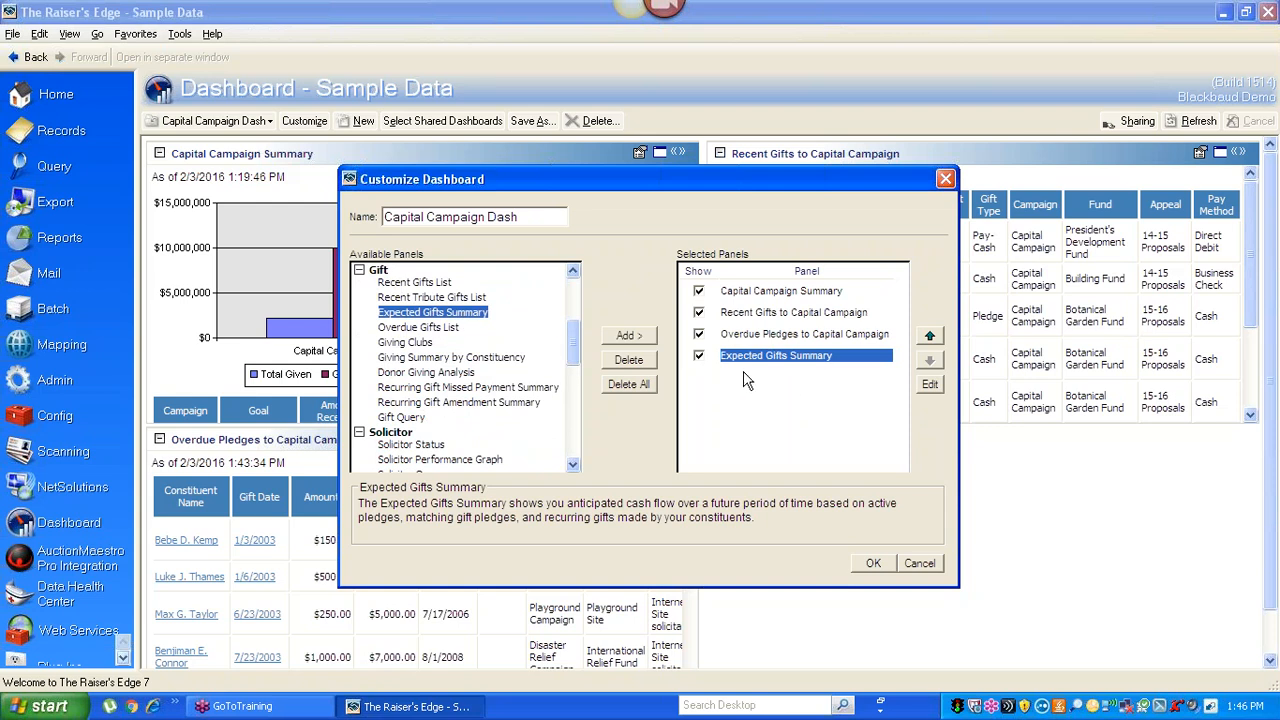
Step: Edit the Expected Gifts Summary panel to total by Fiscal Year and break down by Constituent, keeping its description
double_click(791, 355)
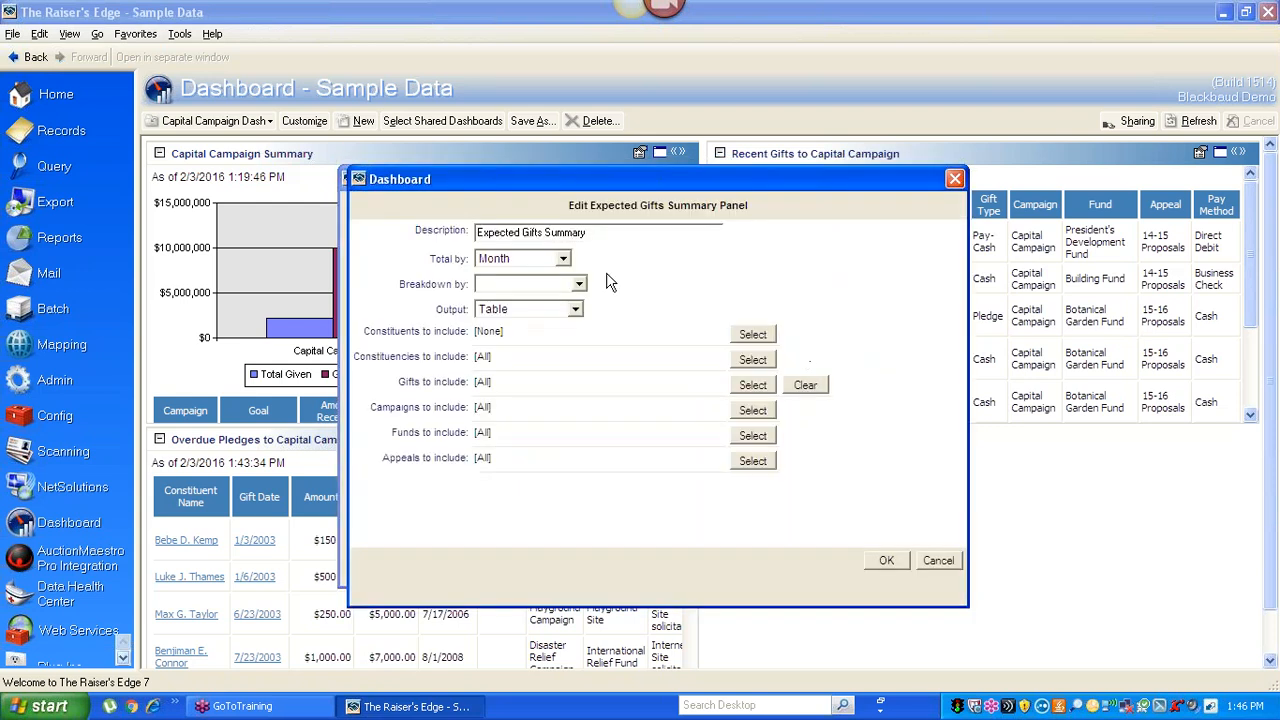
triple_click(570, 233)
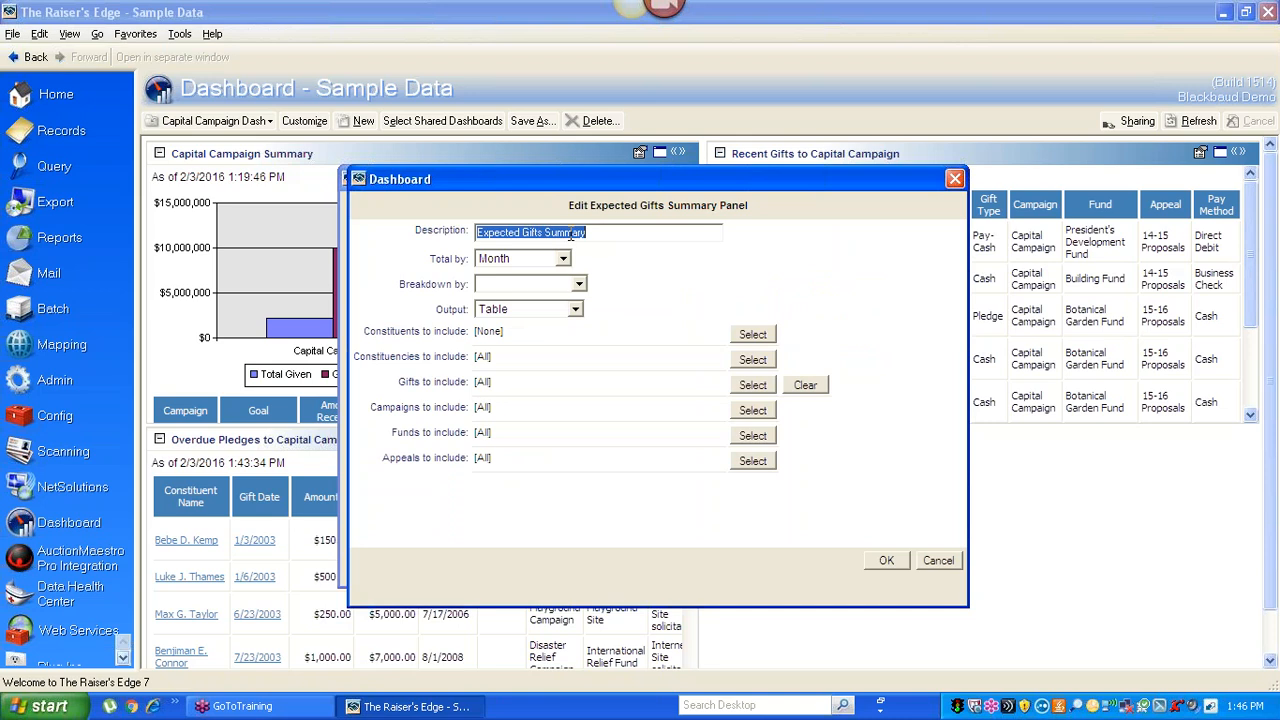
left_click(567, 234)
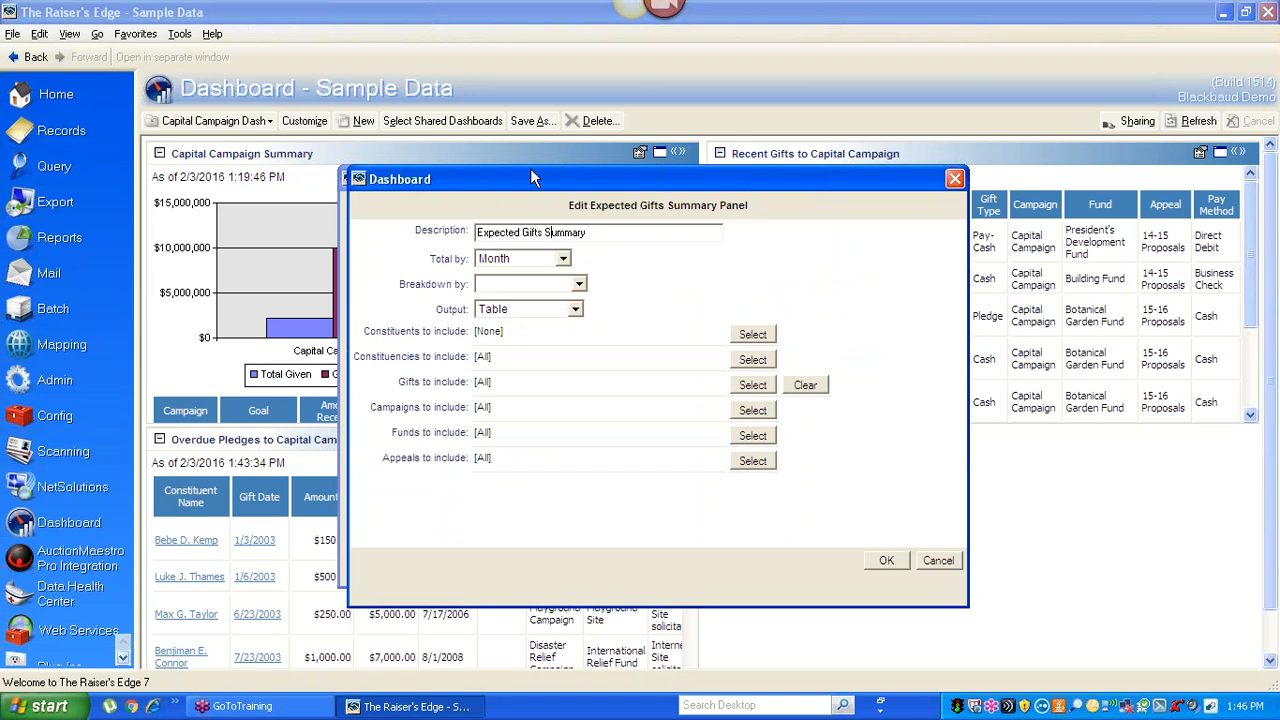
left_click(562, 259)
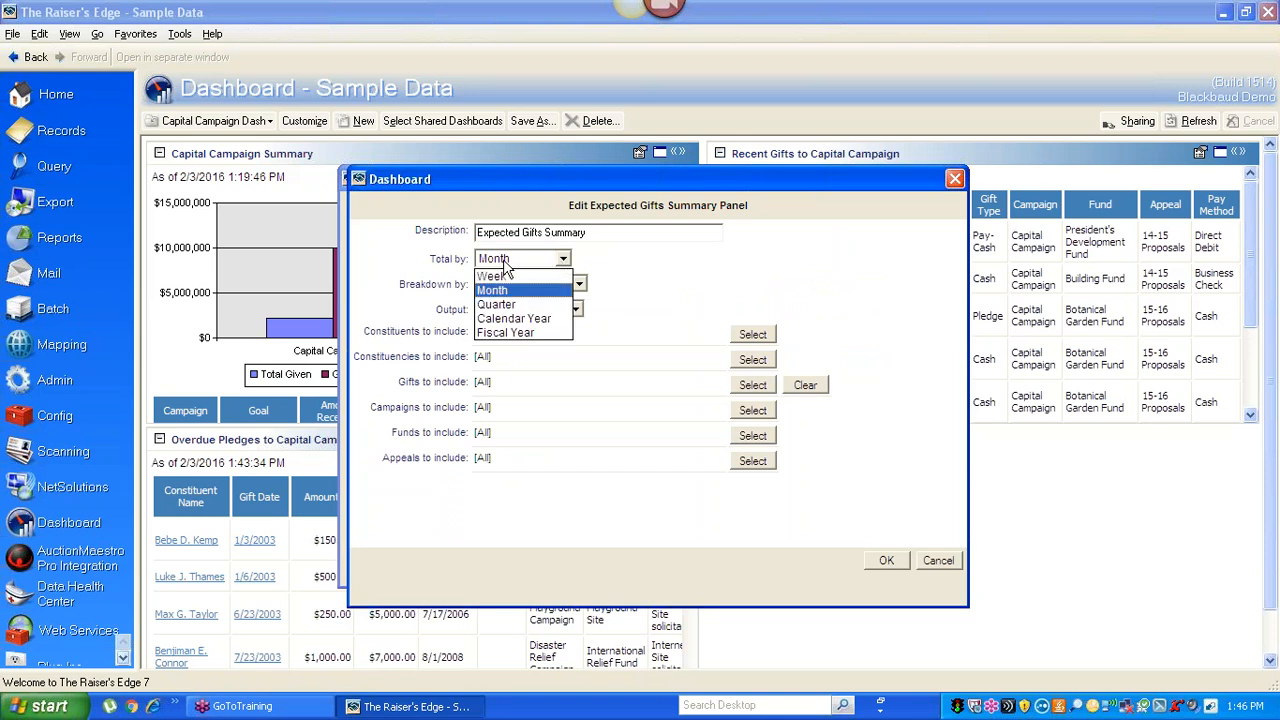
left_click(515, 336)
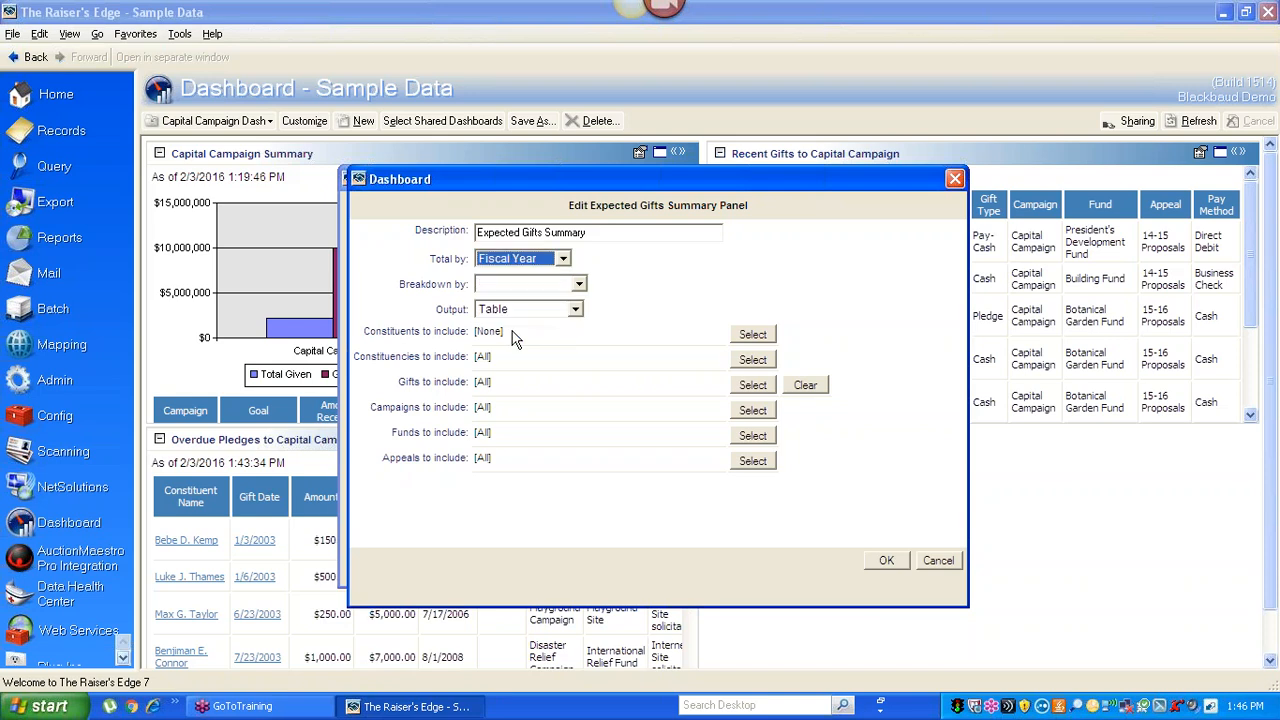
left_click(580, 285)
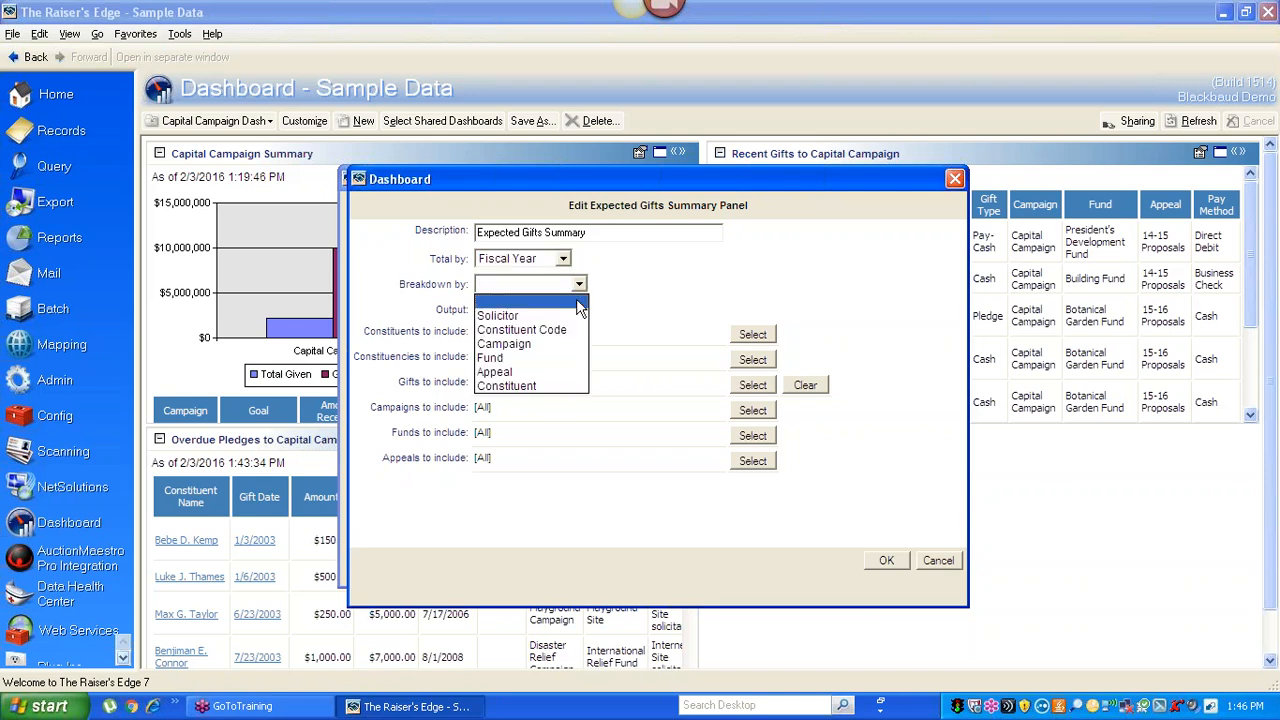
left_click(518, 385)
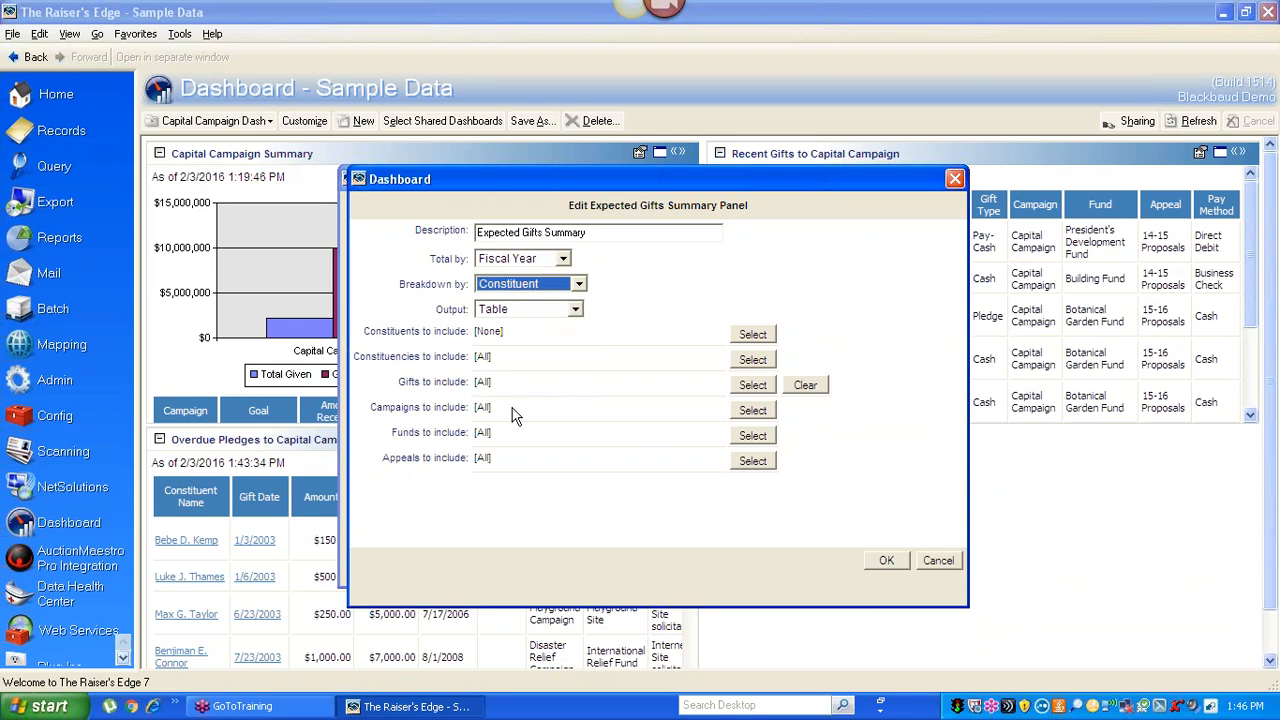
Step: Apply the dashboard customization and review the Expected Gifts Summary panel enlarged
left_click(893, 563)
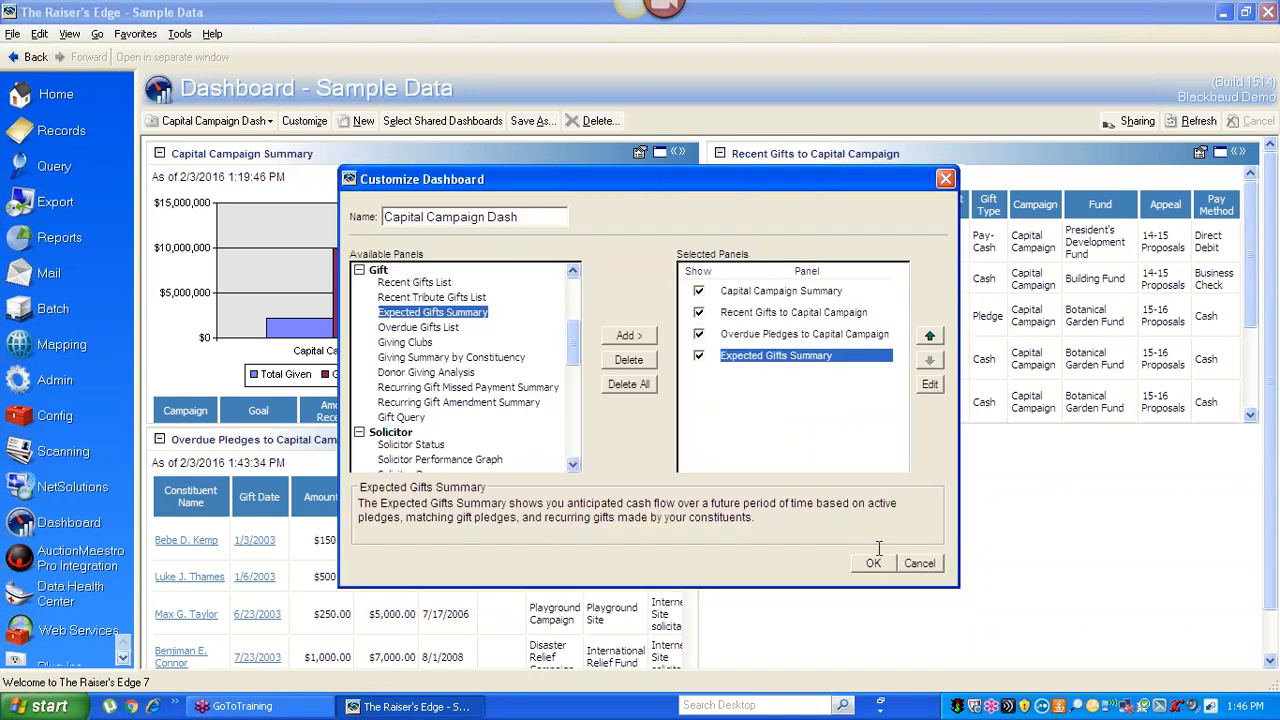
left_click(873, 563)
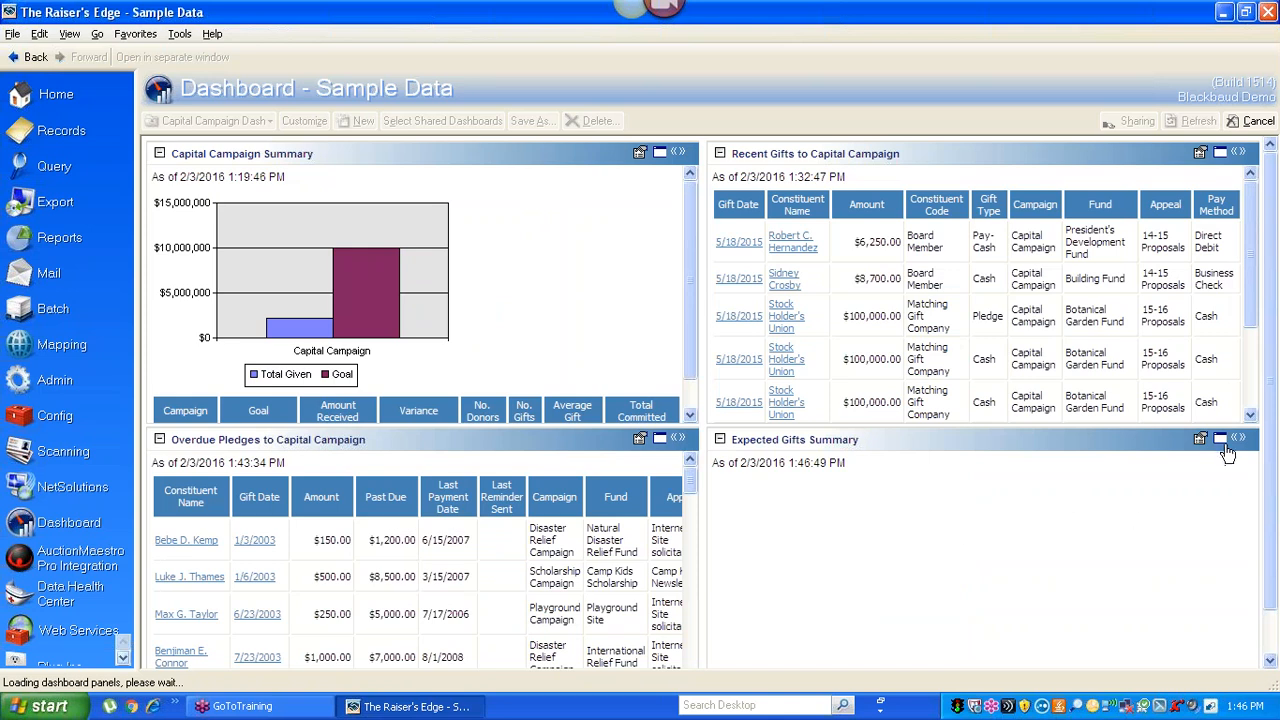
left_click(1220, 438)
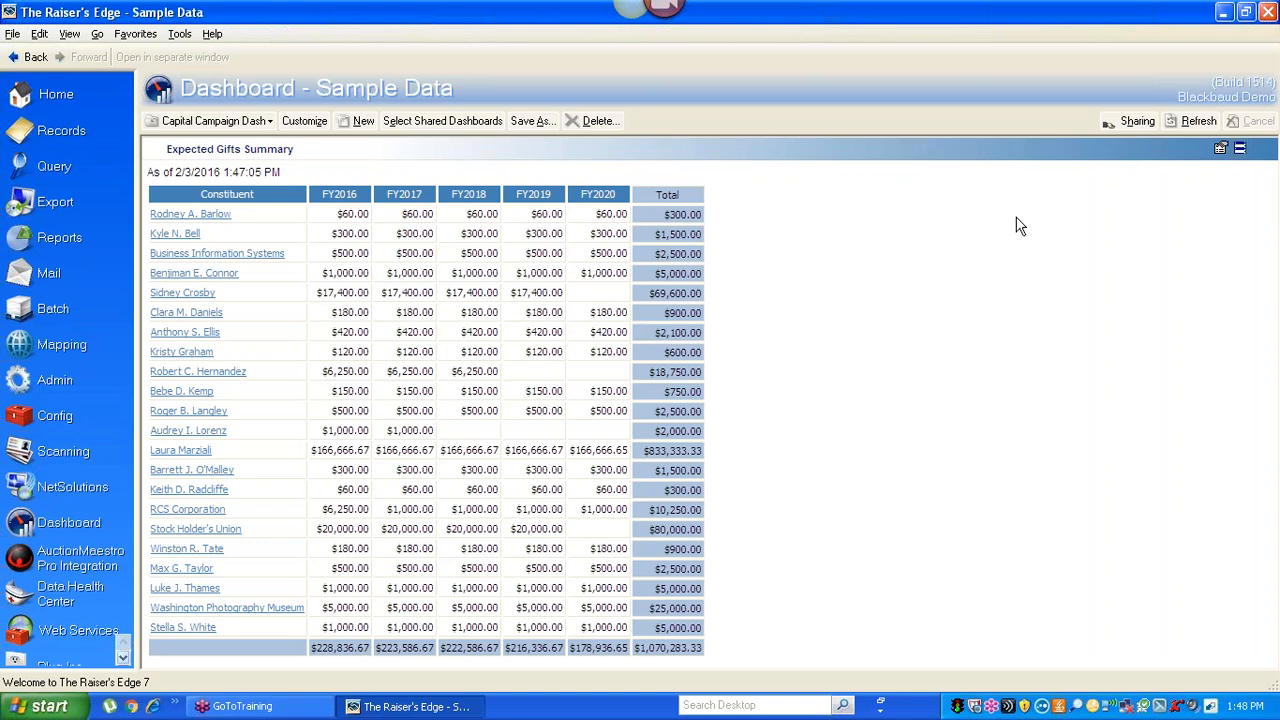
Step: Customize the dashboard so the Expected Gifts Summary panel totals by Month, and apply the change
left_click(304, 121)
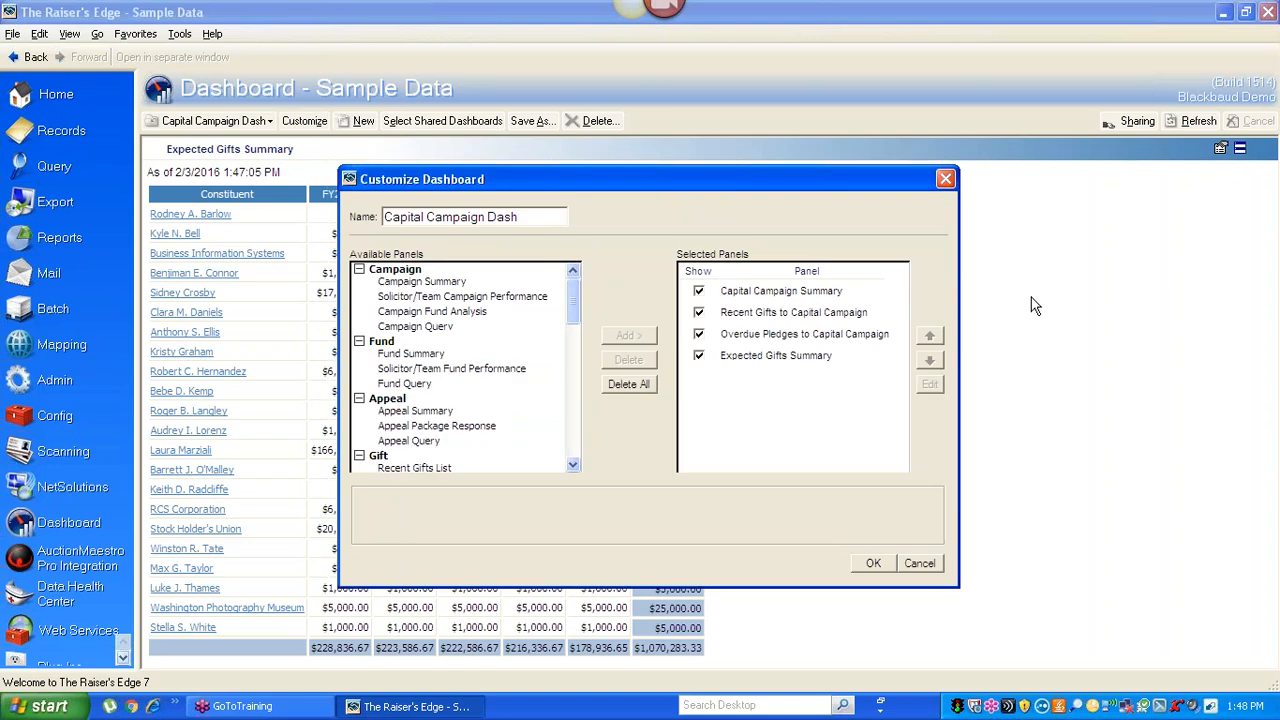
double_click(762, 356)
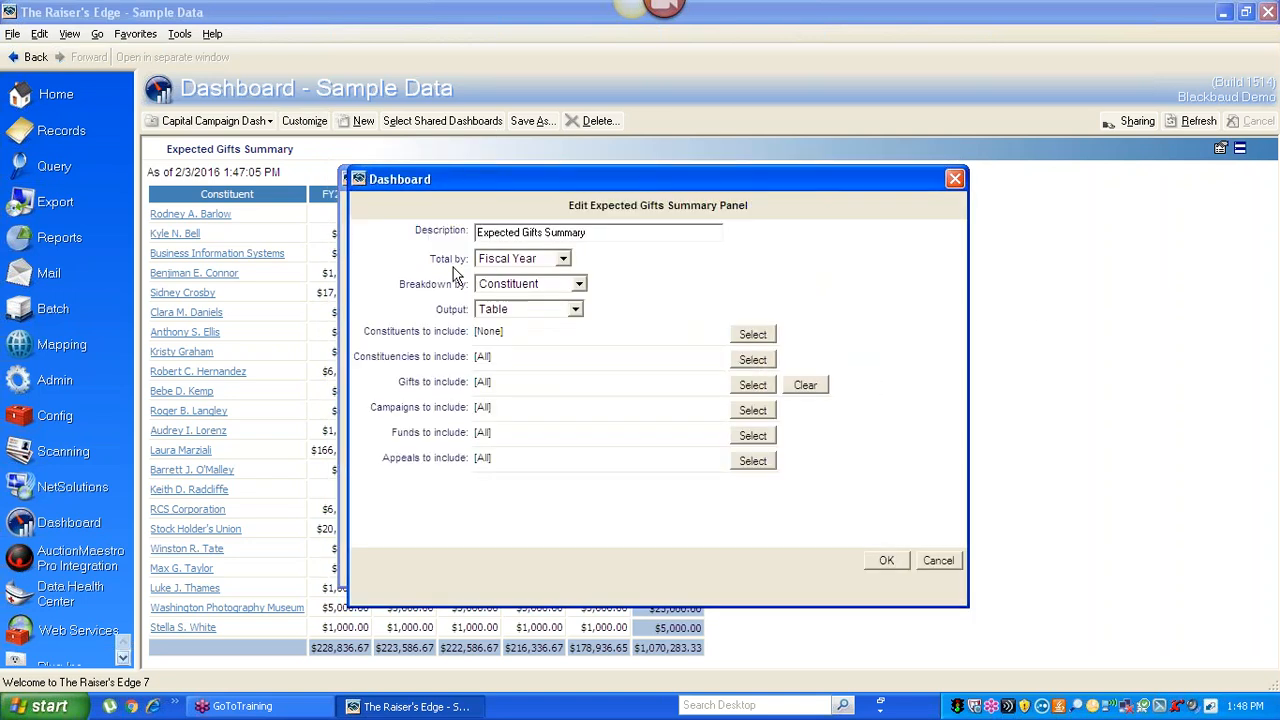
left_click(532, 262)
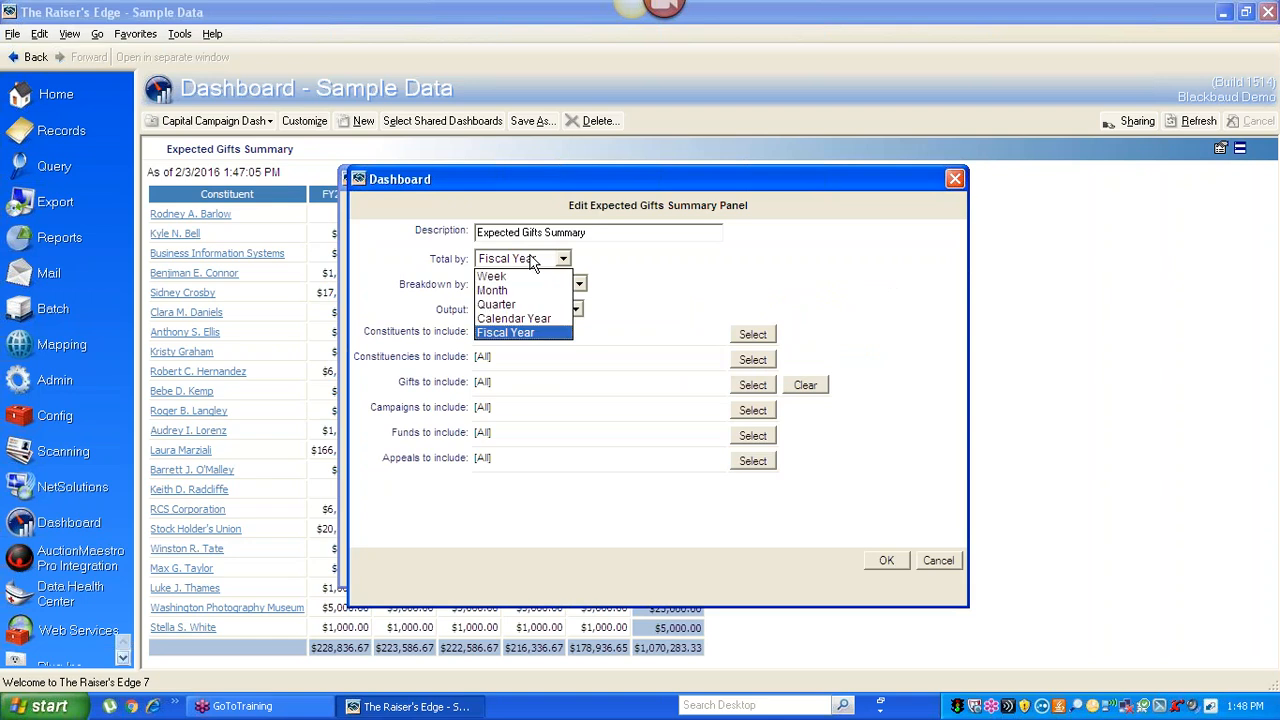
left_click(507, 291)
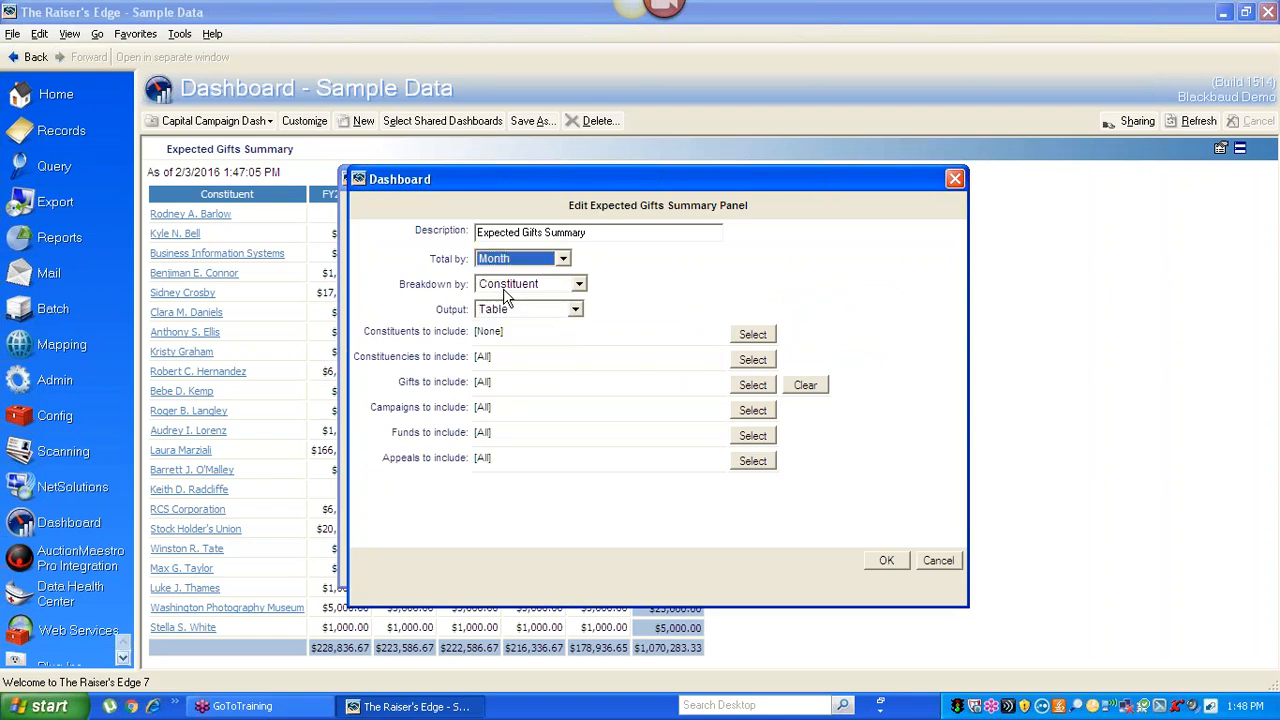
left_click(882, 561)
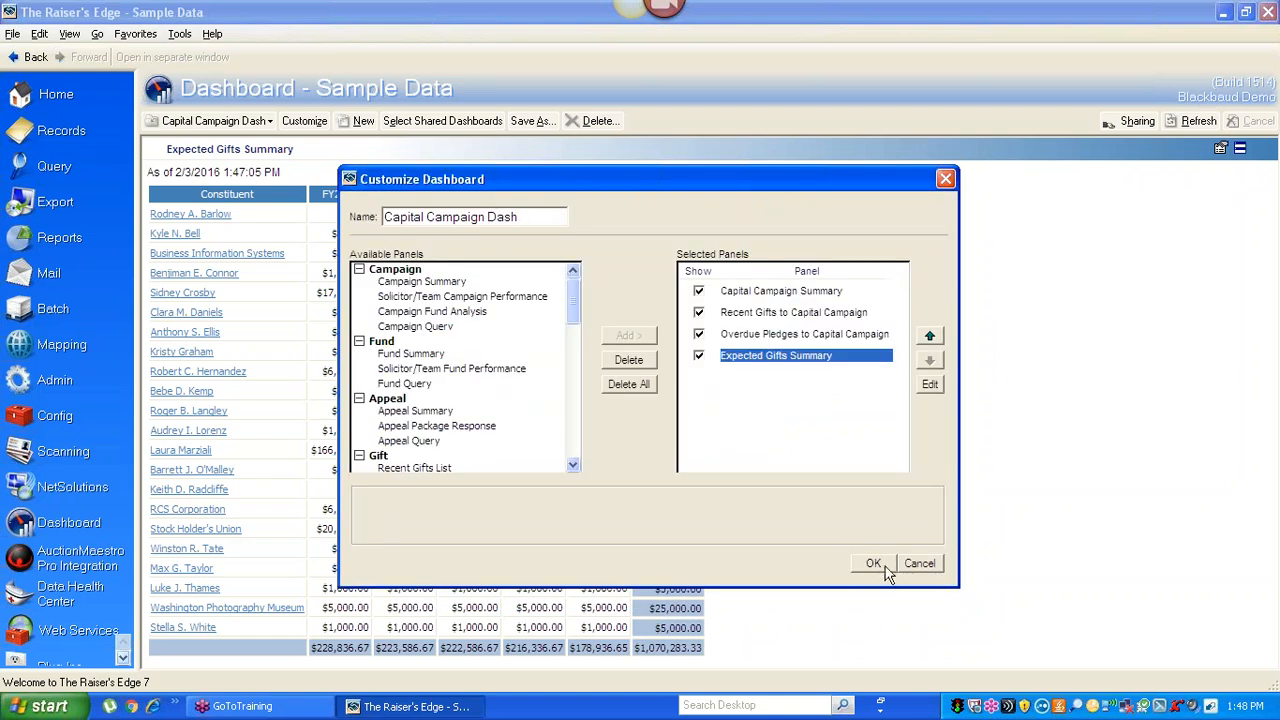
left_click(873, 564)
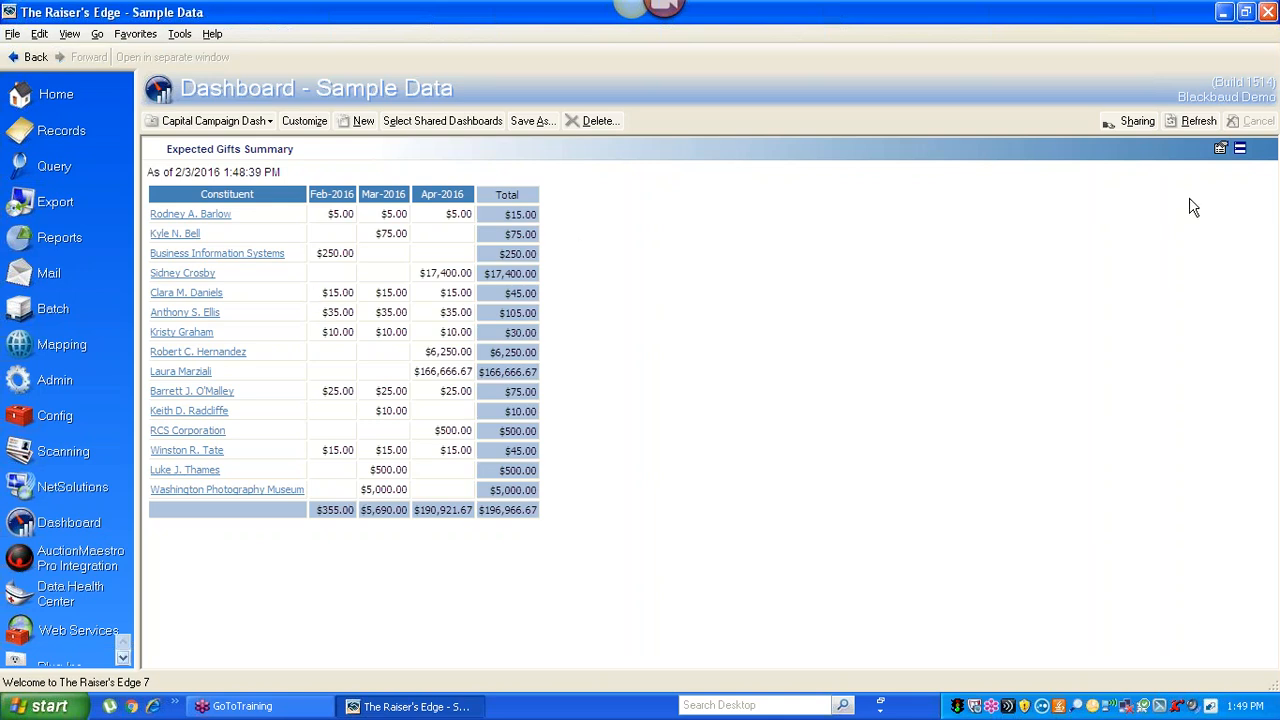
Step: Return to the full Capital Campaign Dash dashboard and review its four panels together
left_click(1243, 155)
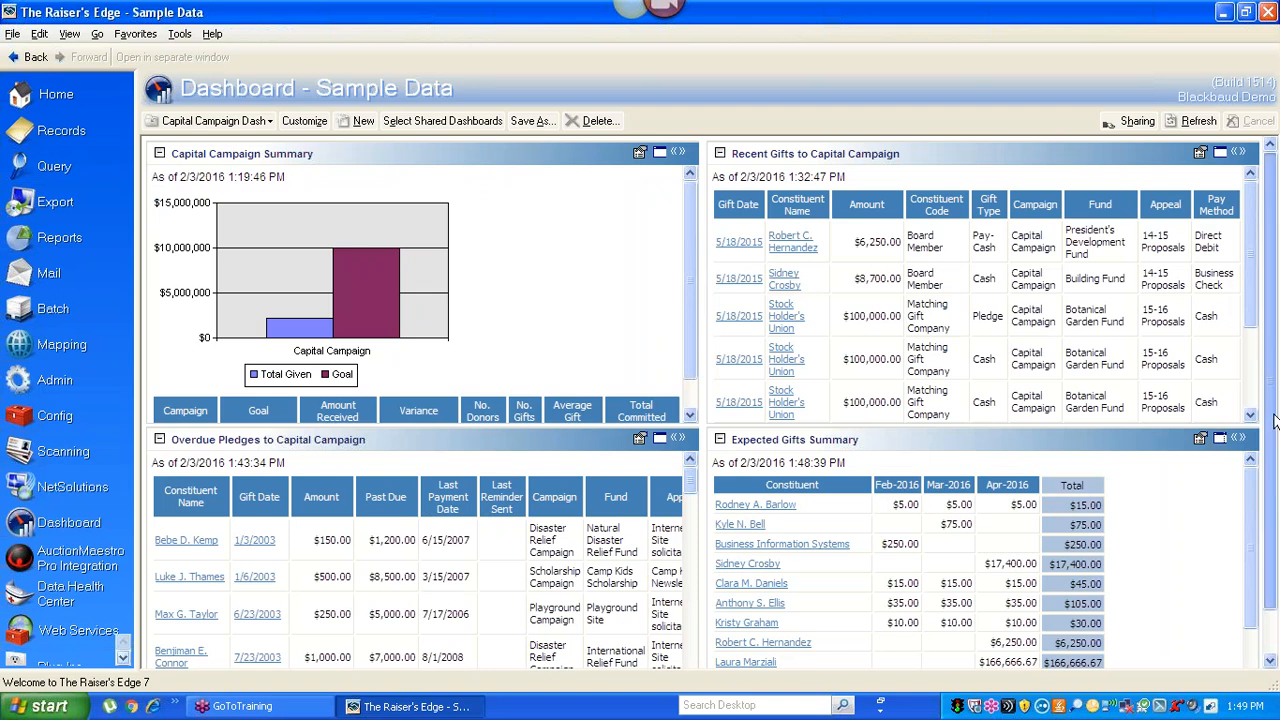
scroll(1274, 422, "down", 1)
scroll(1274, 428, "down", 1)
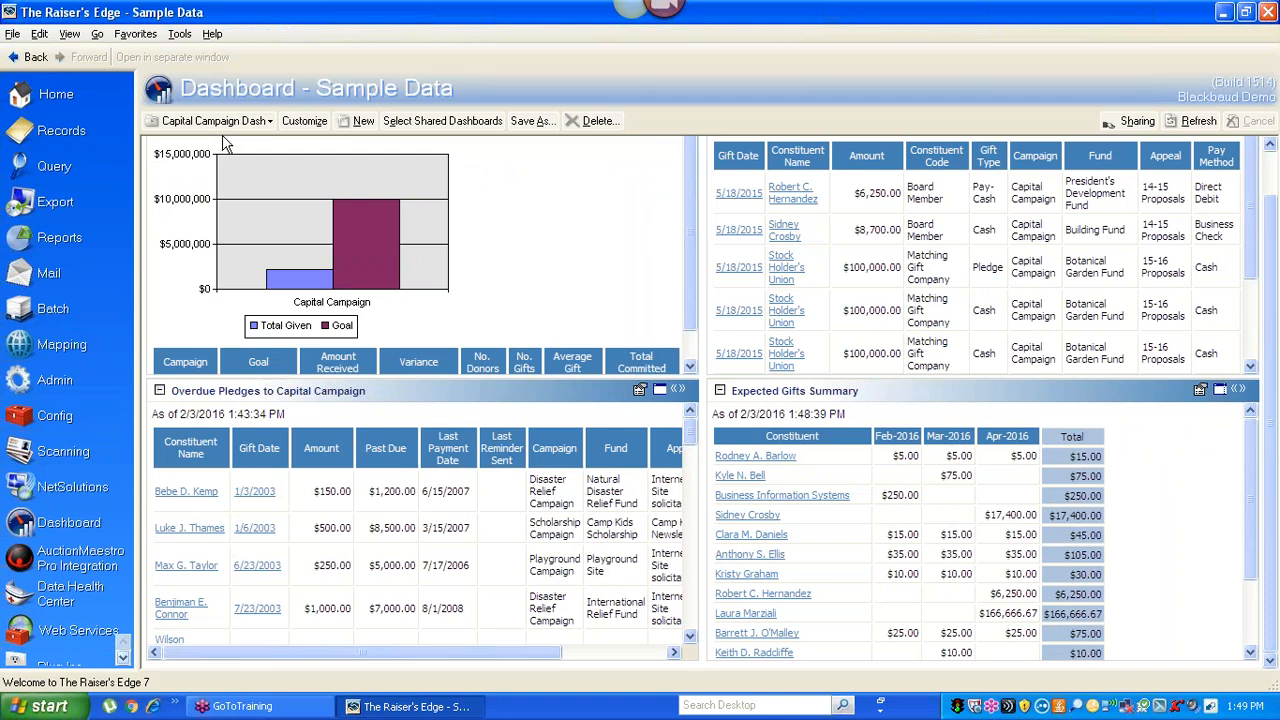
Step: Create a new dashboard named "Annual Giving Dashboard" and add an Appeal Summary panel to its selected panels
left_click(358, 122)
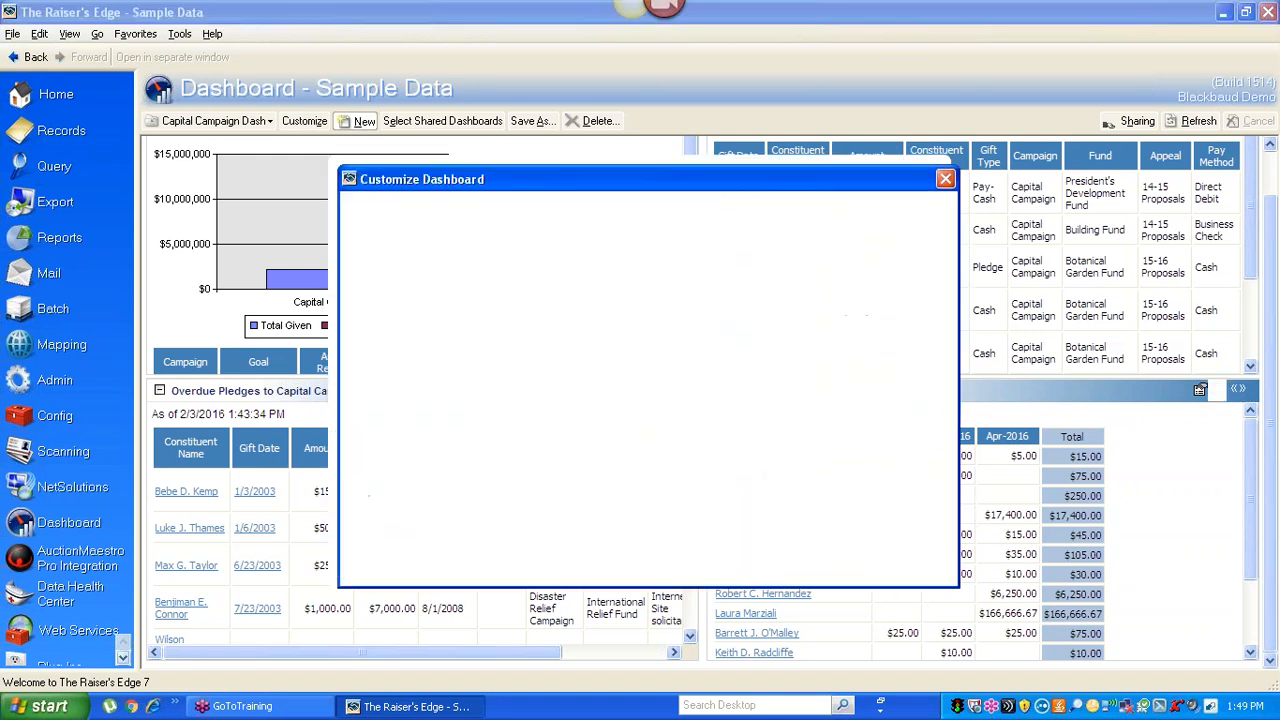
left_click_drag(385, 217, 411, 217)
type("Annu")
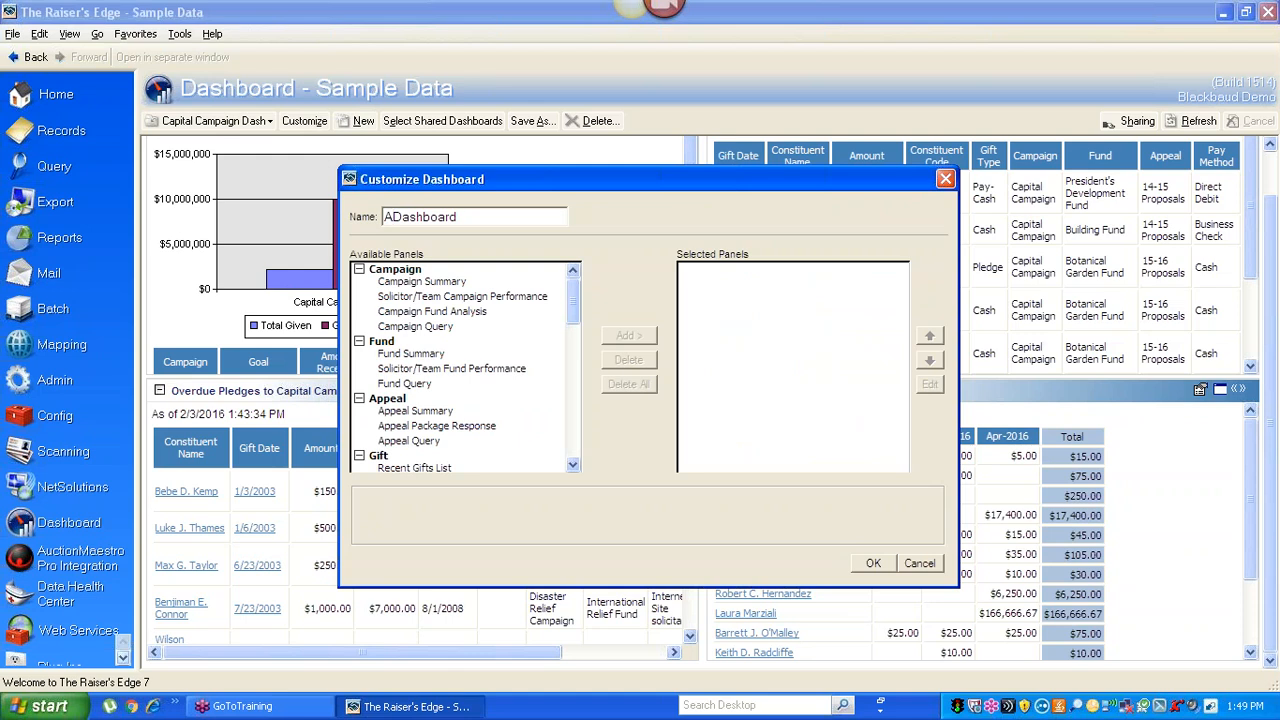
type("l Giving")
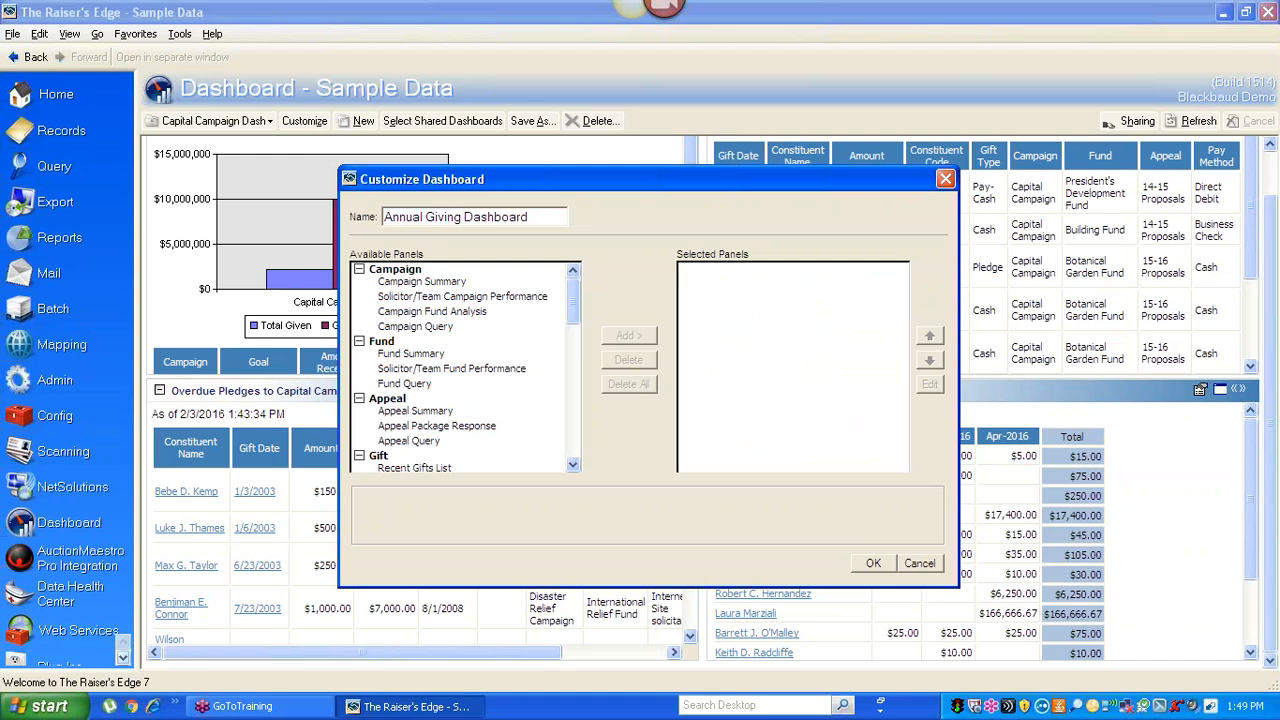
left_click(389, 412)
double_click(392, 418)
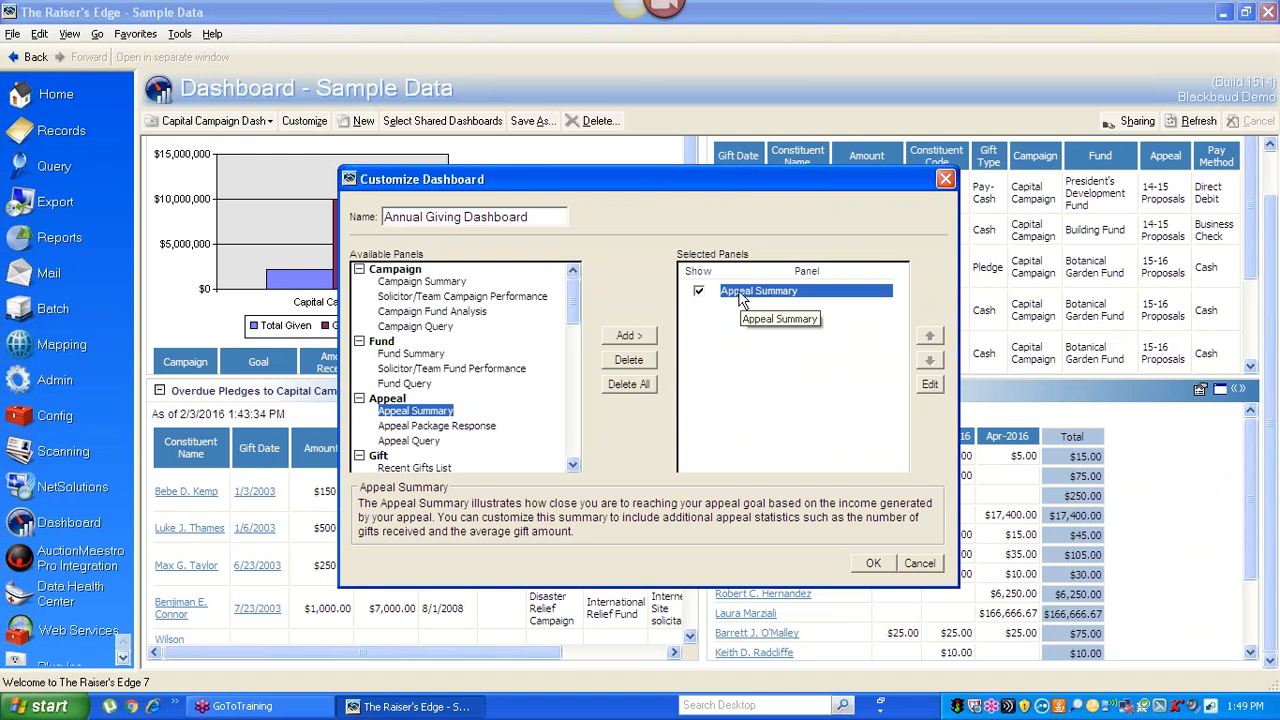
Step: Change the Appeal Summary panel's description to "15-16 AG Fall DM Appeal Summary" and set its output to Table and Graph
double_click(767, 293)
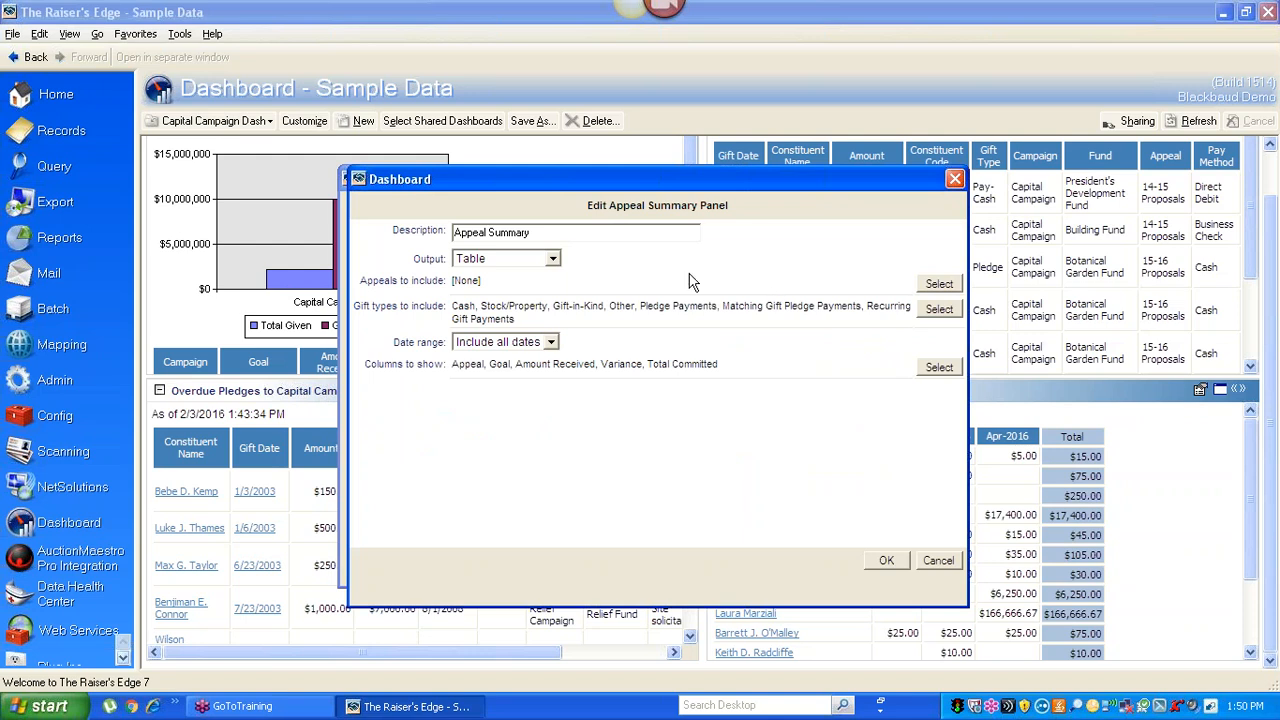
double_click(459, 233)
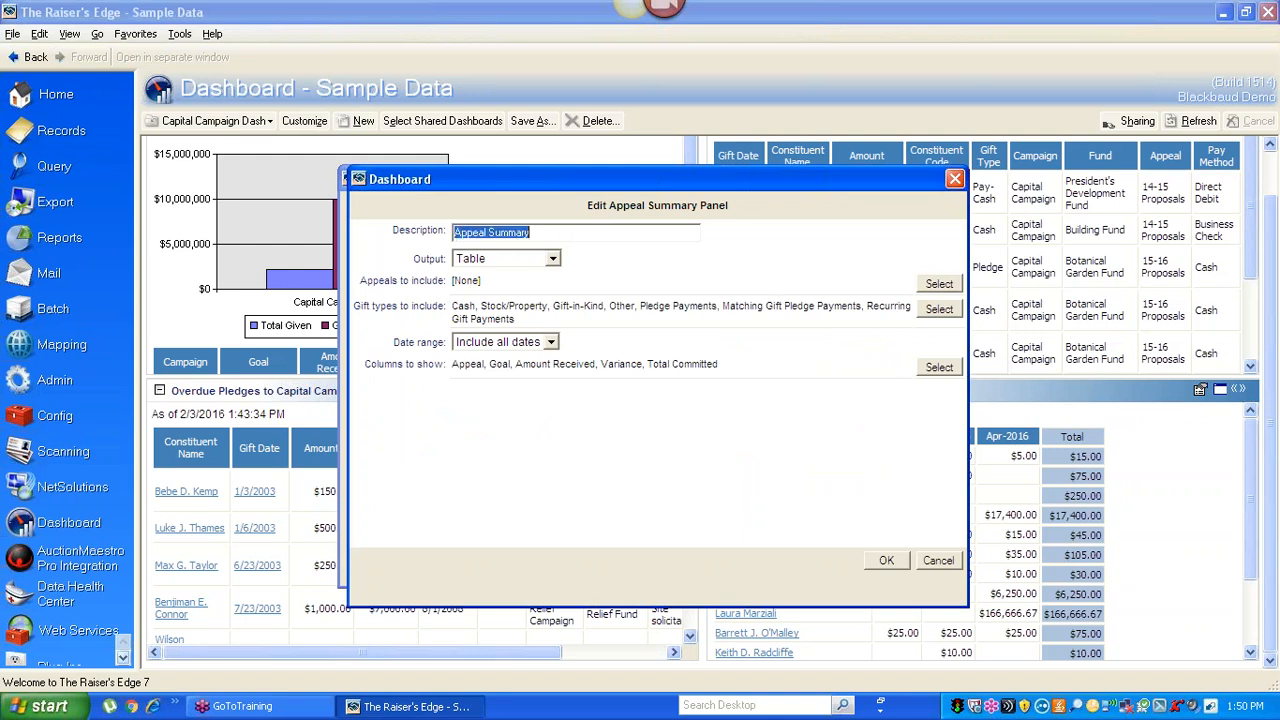
left_click(456, 233)
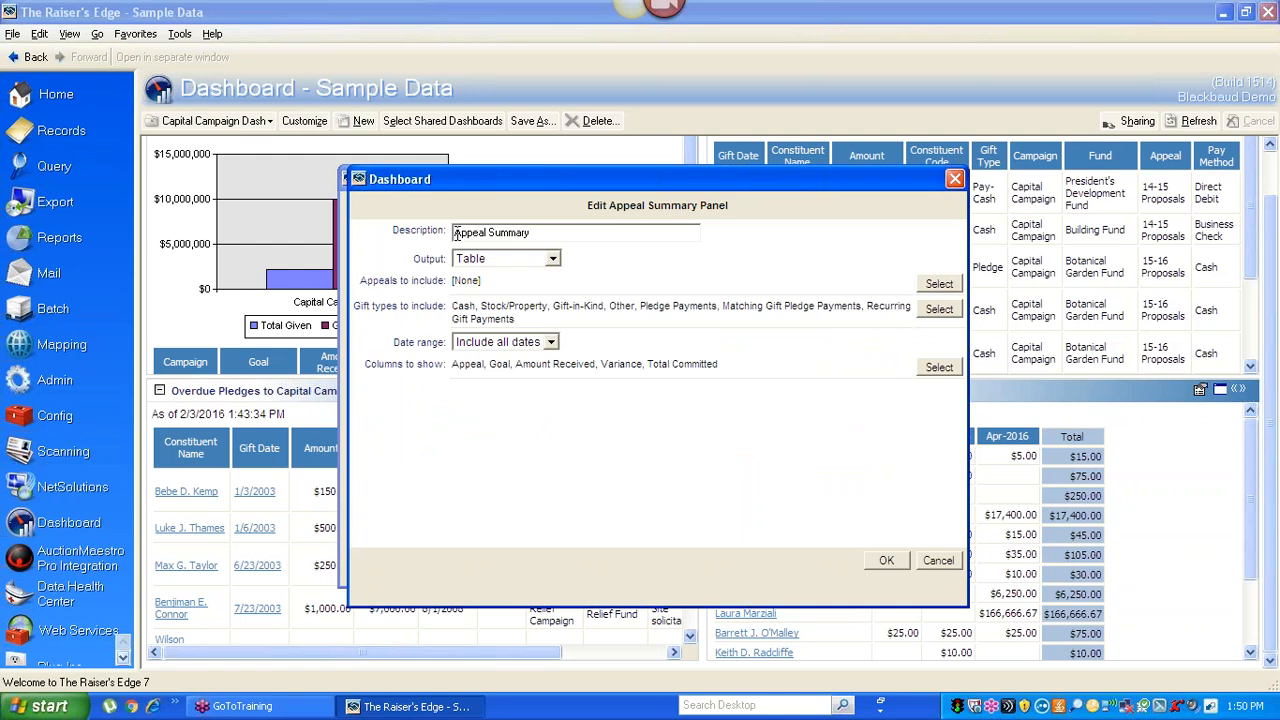
type("15-16 A")
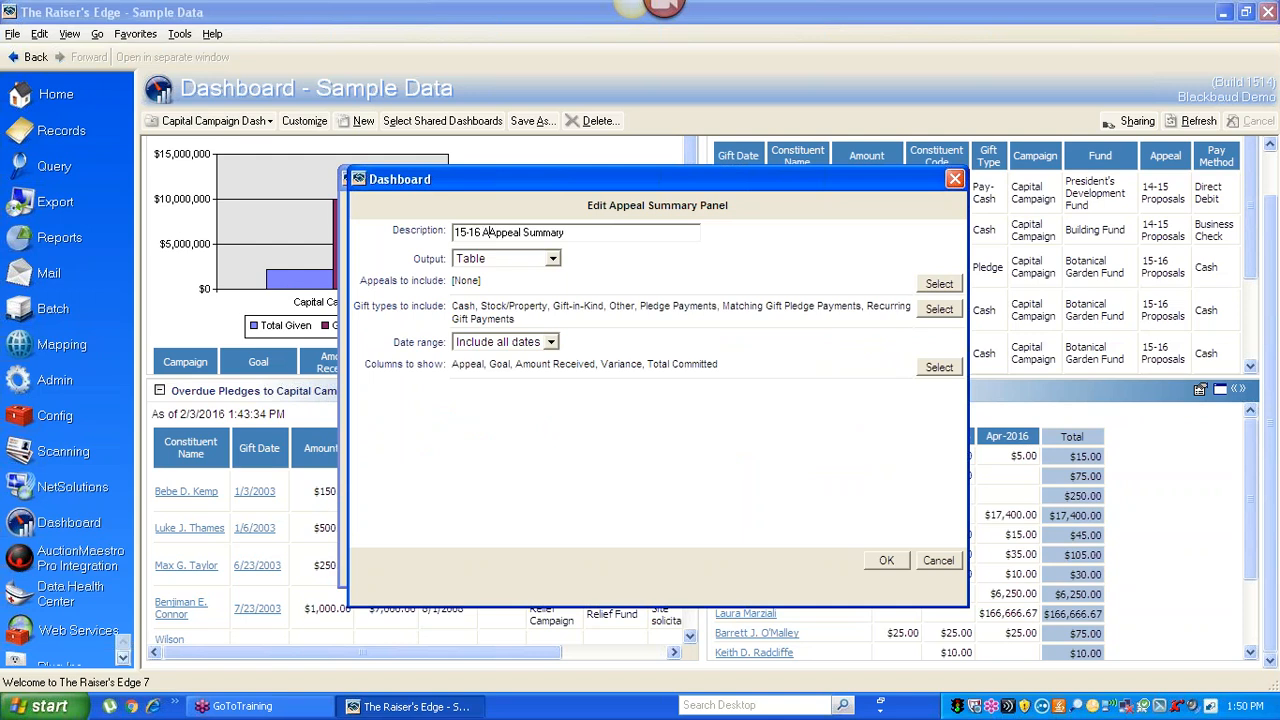
type("G Fall DM")
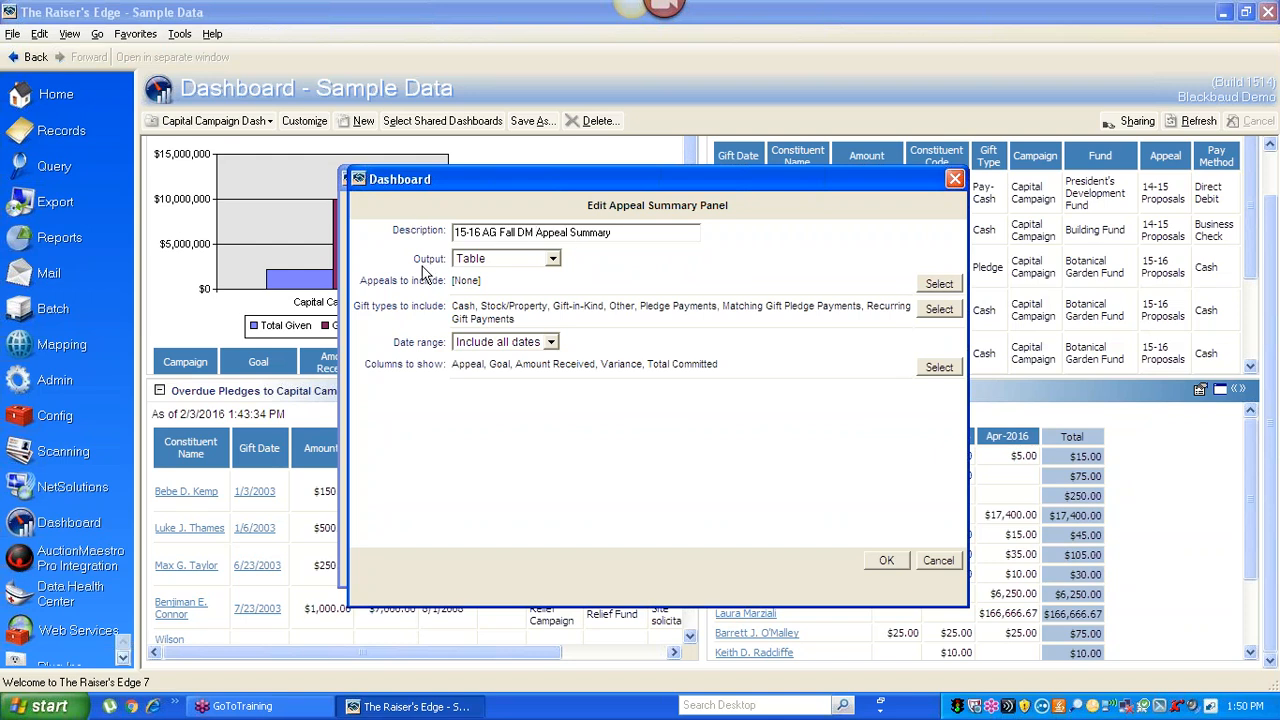
left_click(513, 262)
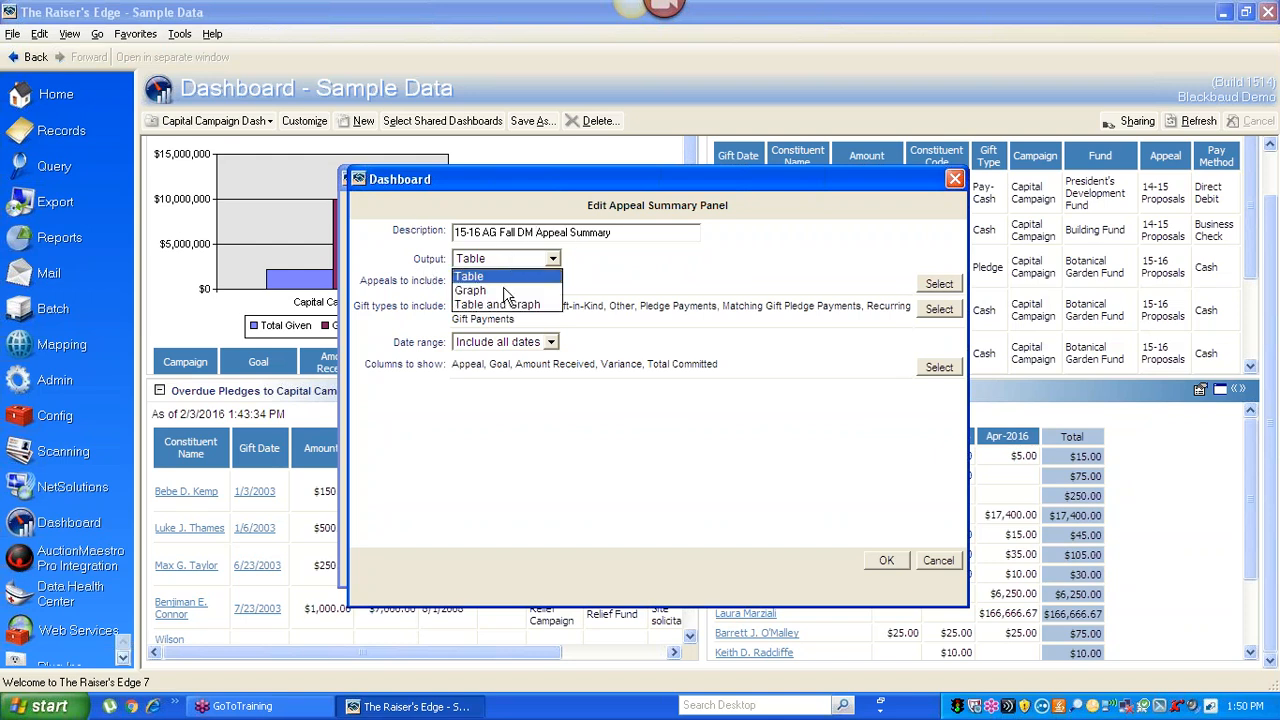
left_click(500, 303)
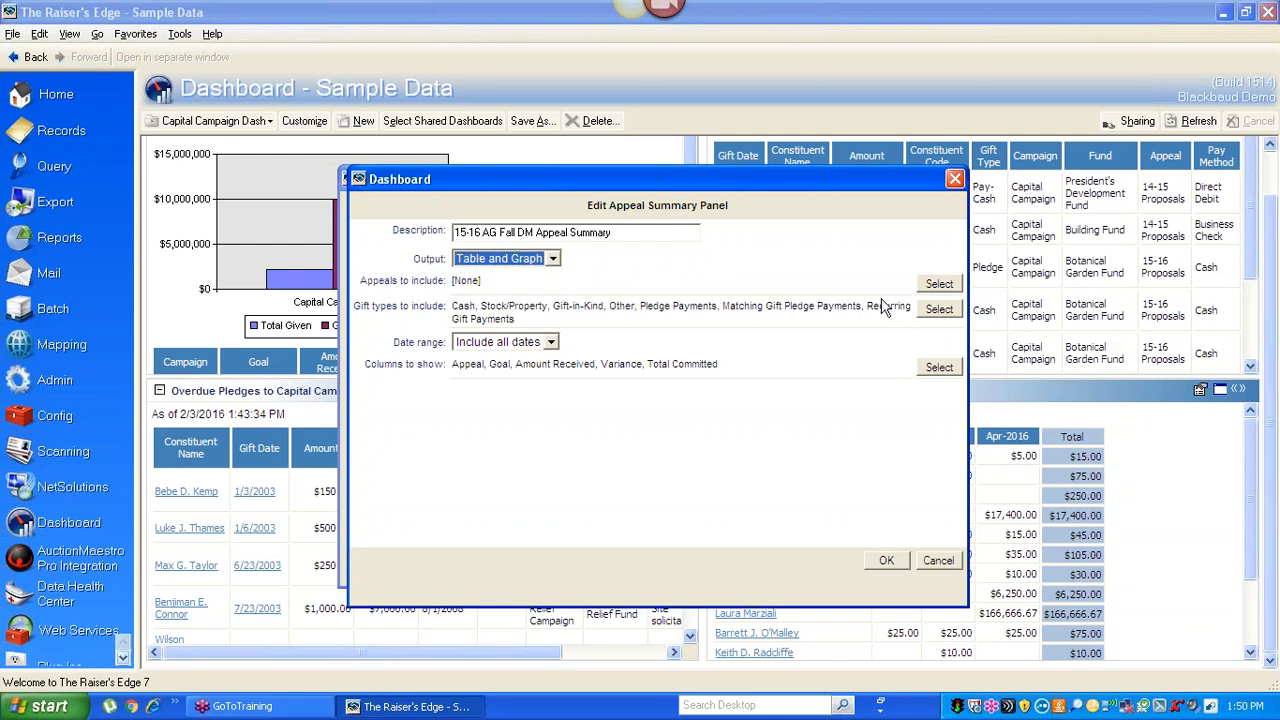
Step: Limit the Appeal Summary panel to the 15-16 AG Fall DM appeal and include all gift types
left_click(938, 285)
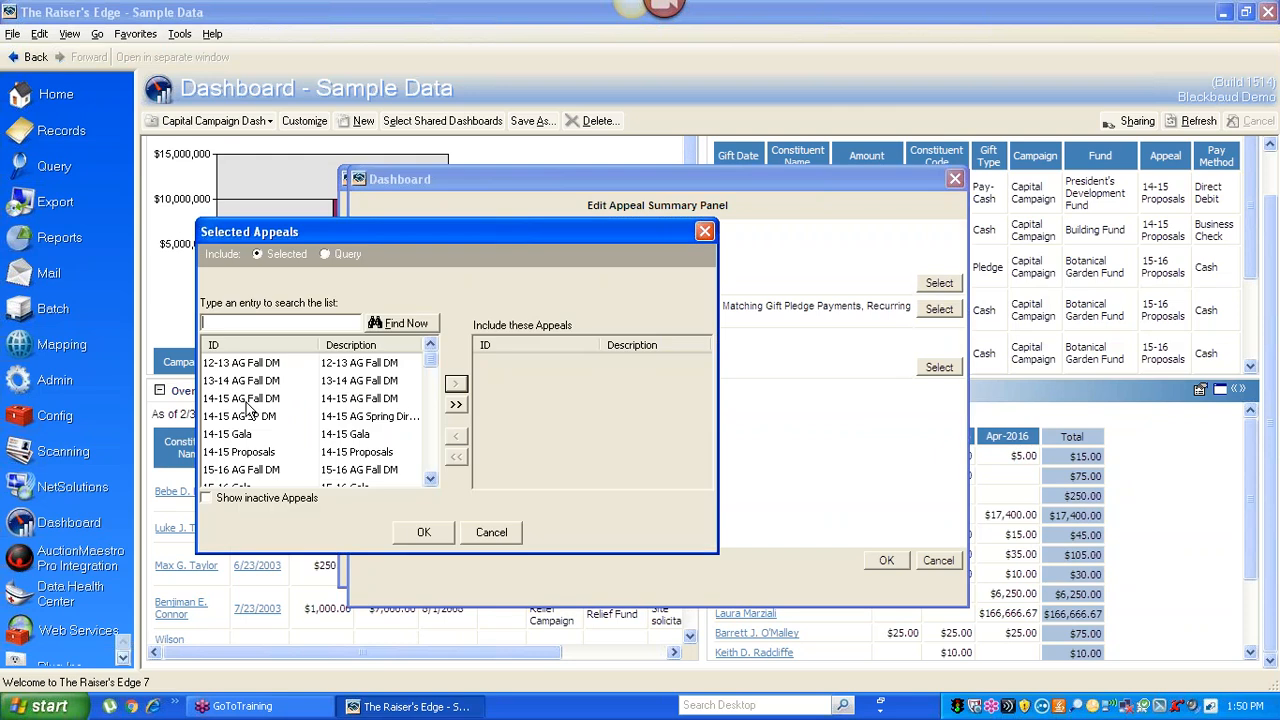
double_click(224, 470)
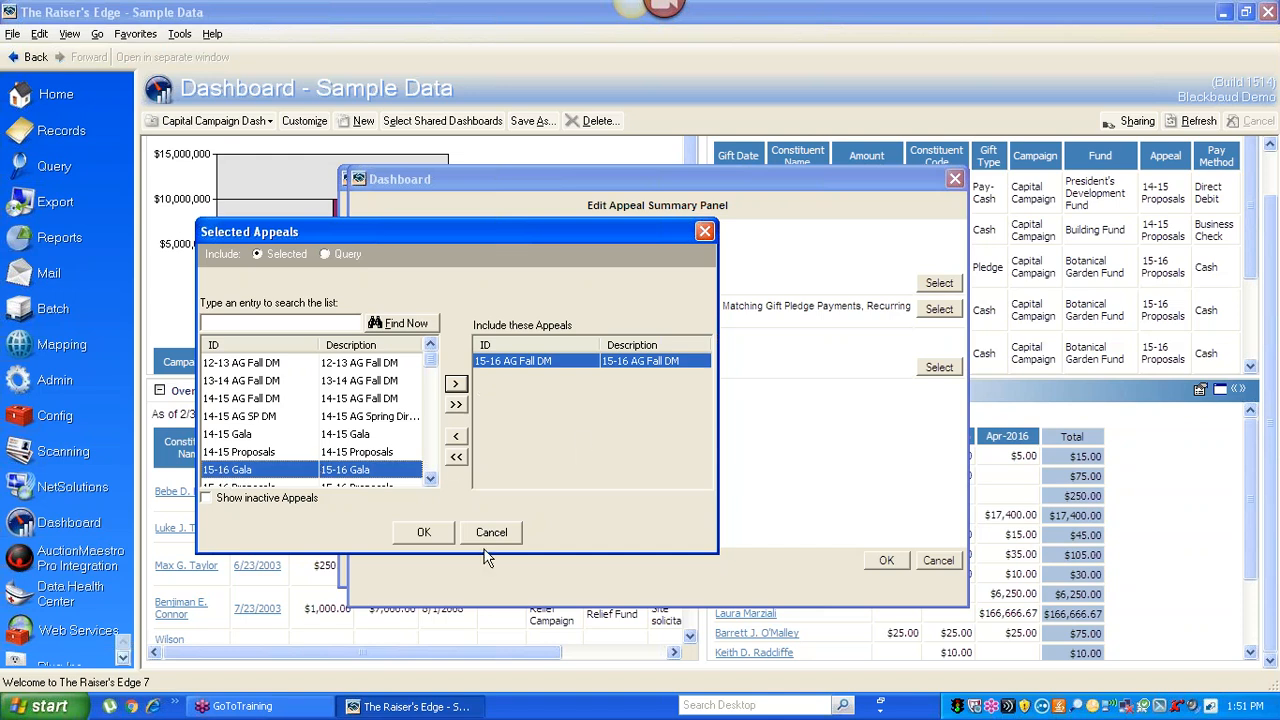
left_click(420, 533)
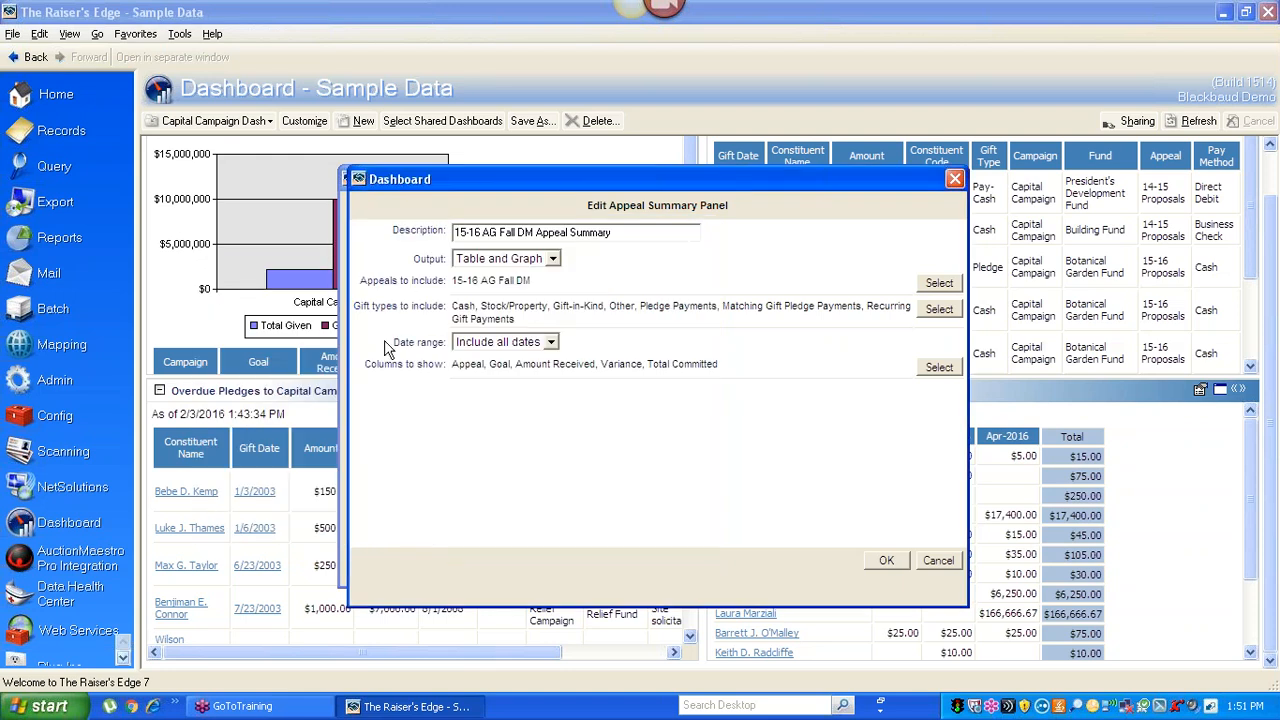
left_click(938, 310)
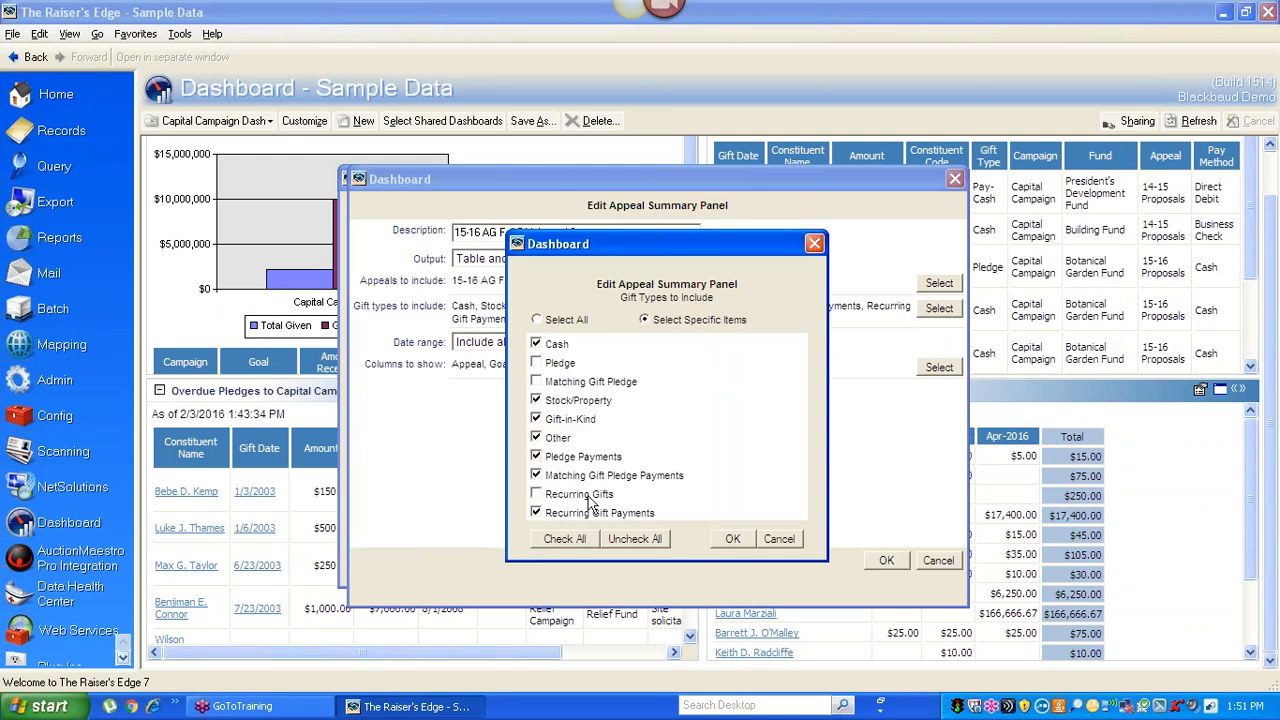
left_click(562, 540)
left_click(733, 540)
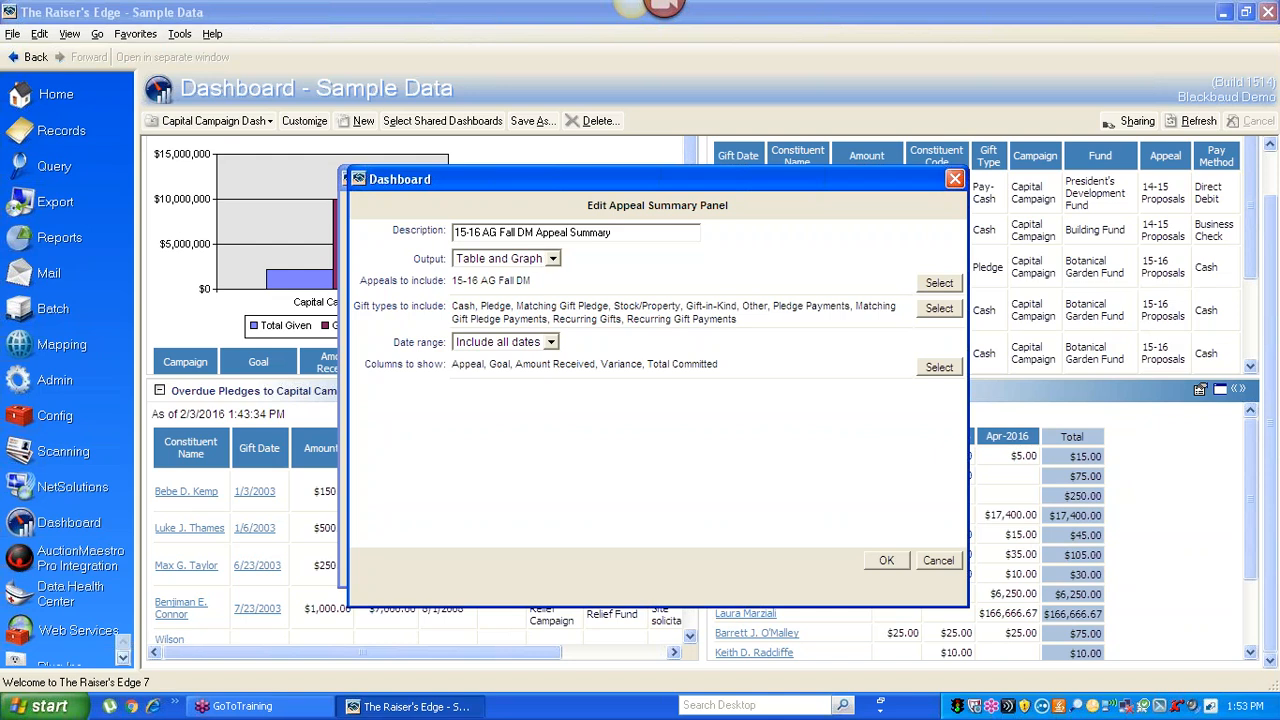
Step: Show every available column in the 15-16 AG Fall DM Appeal Summary panel and save the new dashboard
left_click(939, 367)
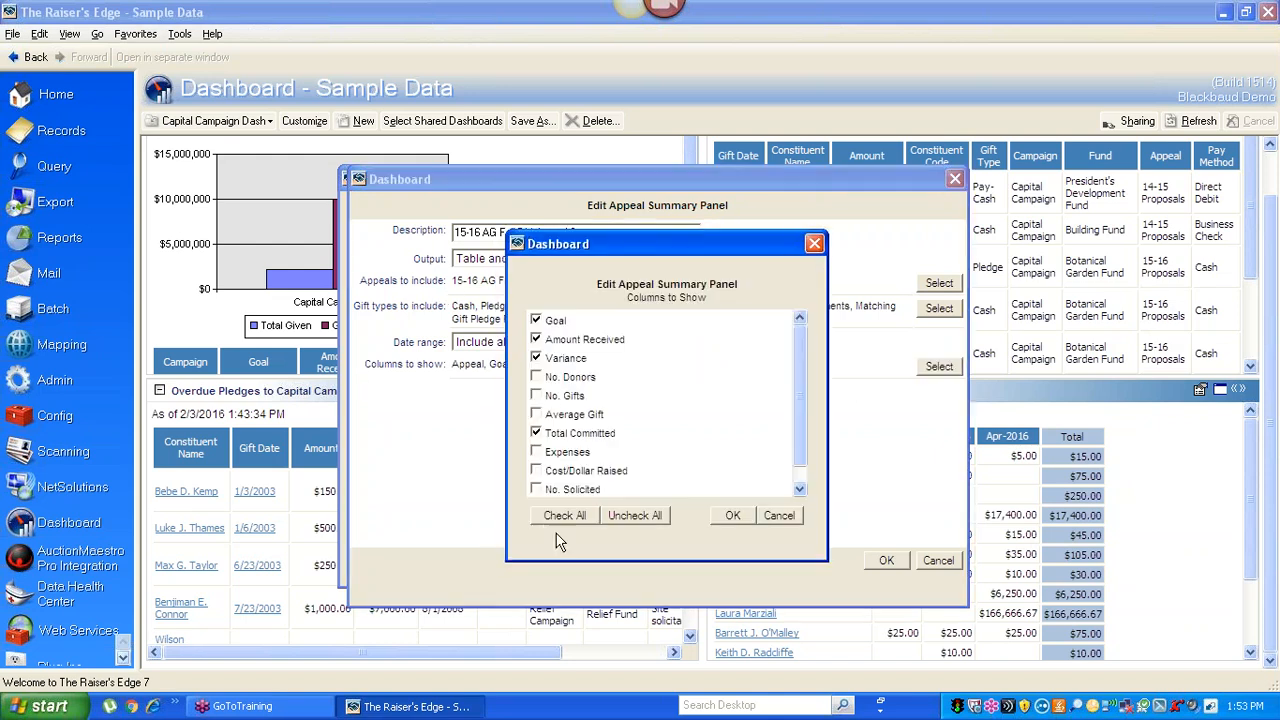
left_click(572, 519)
left_click(738, 520)
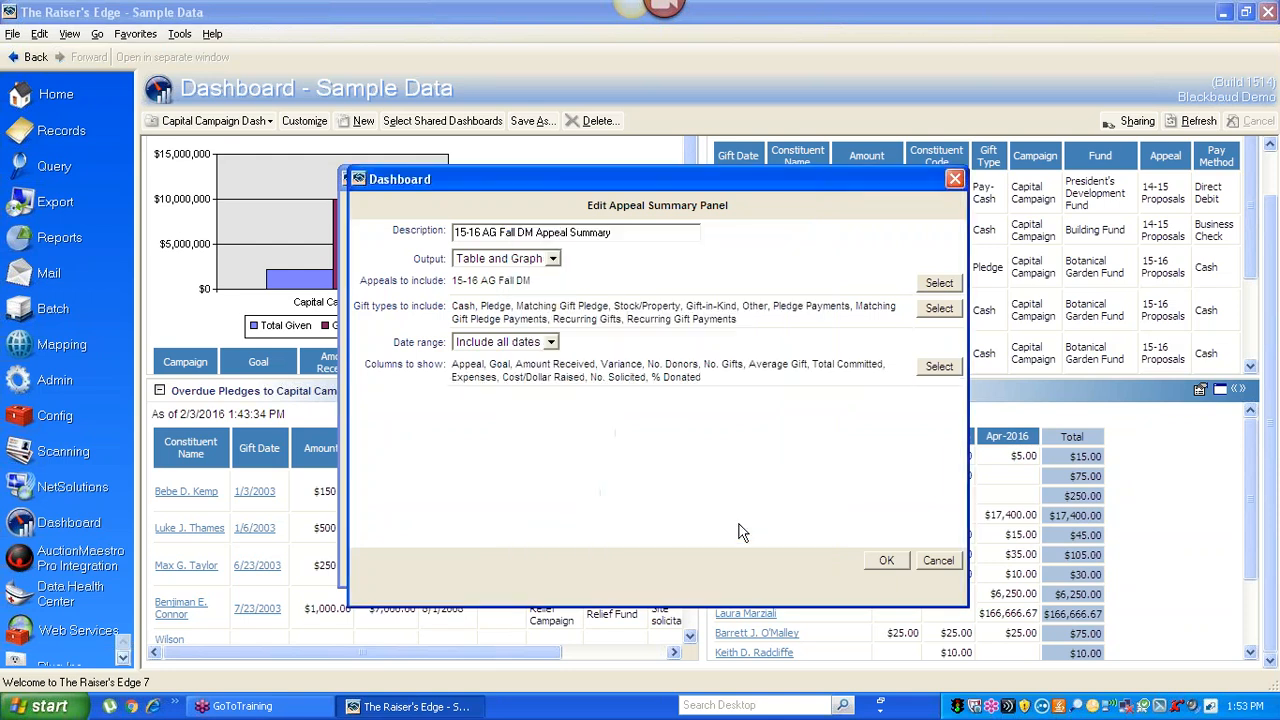
left_click(886, 563)
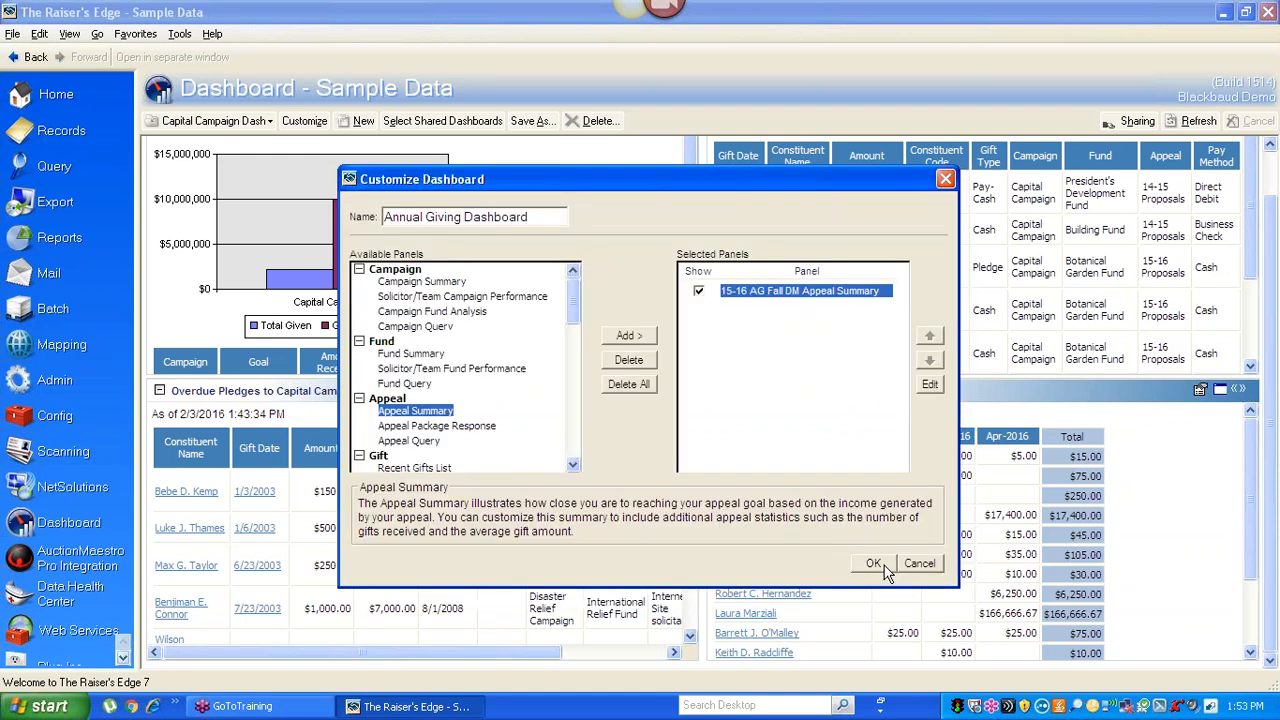
left_click(872, 565)
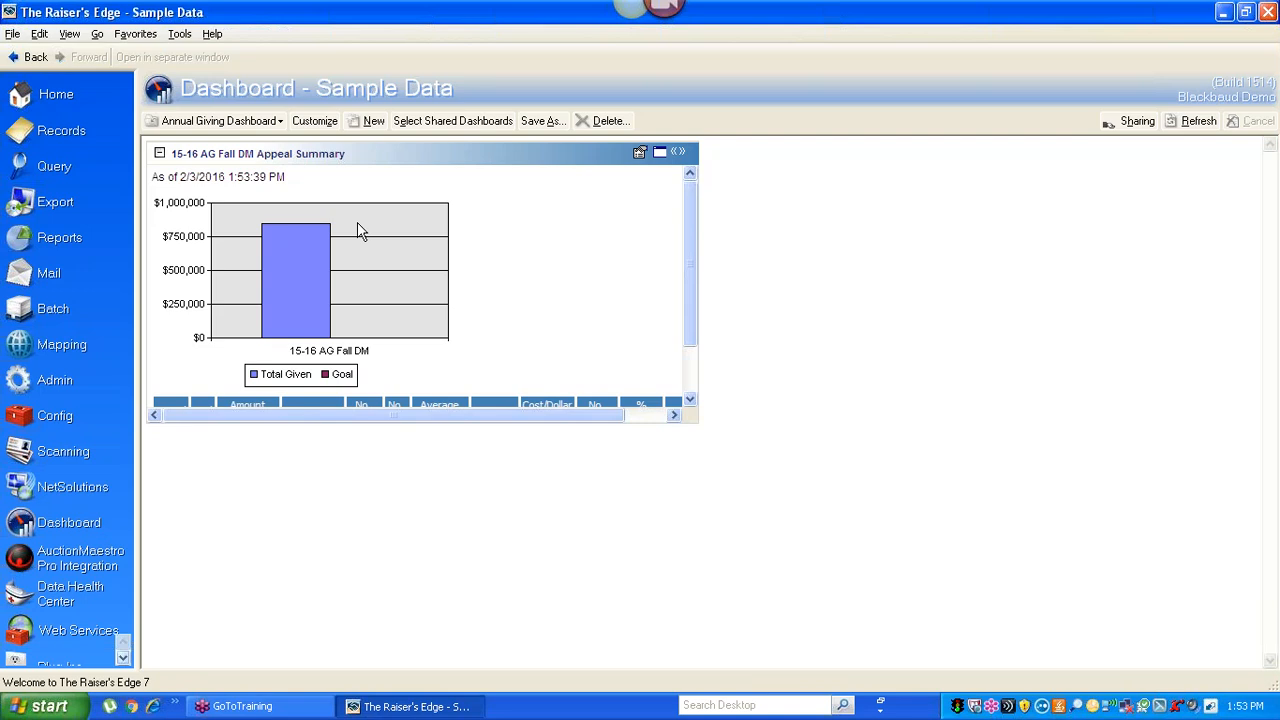
Step: Check the list of saved dashboards and enlarge the 15-16 AG Fall DM Appeal Summary panel to full view
left_click(280, 124)
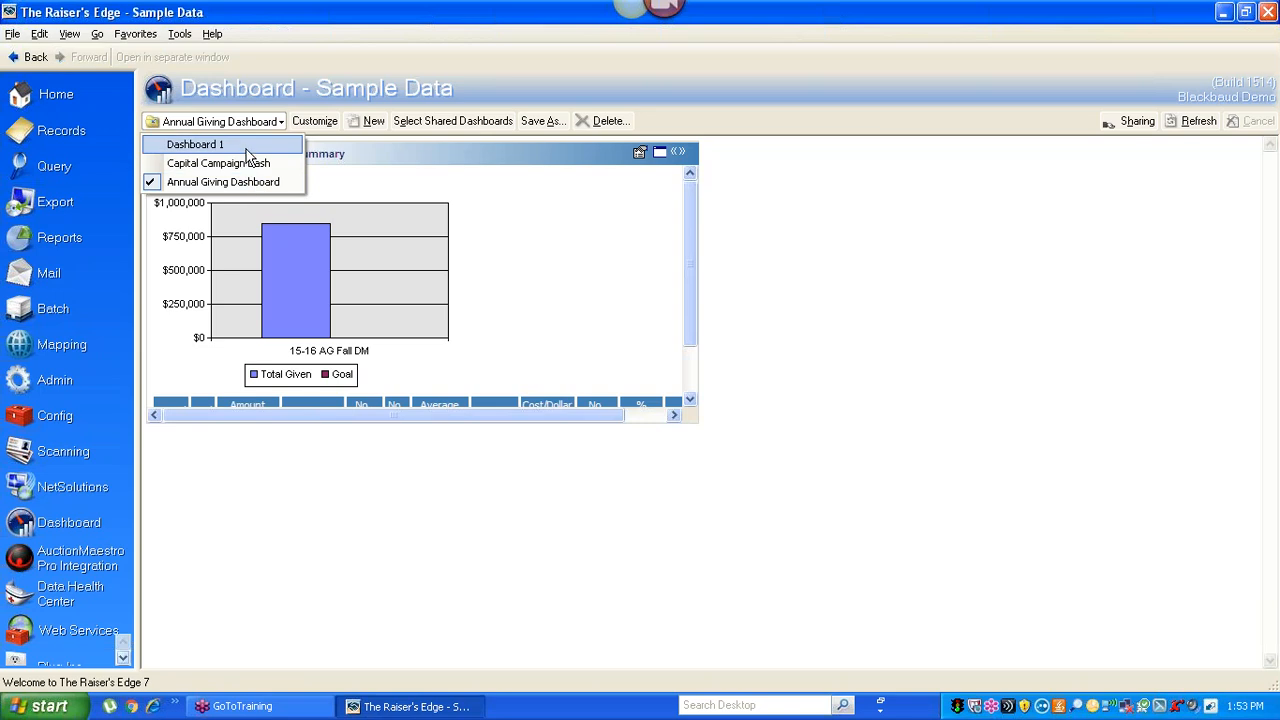
left_click(294, 114)
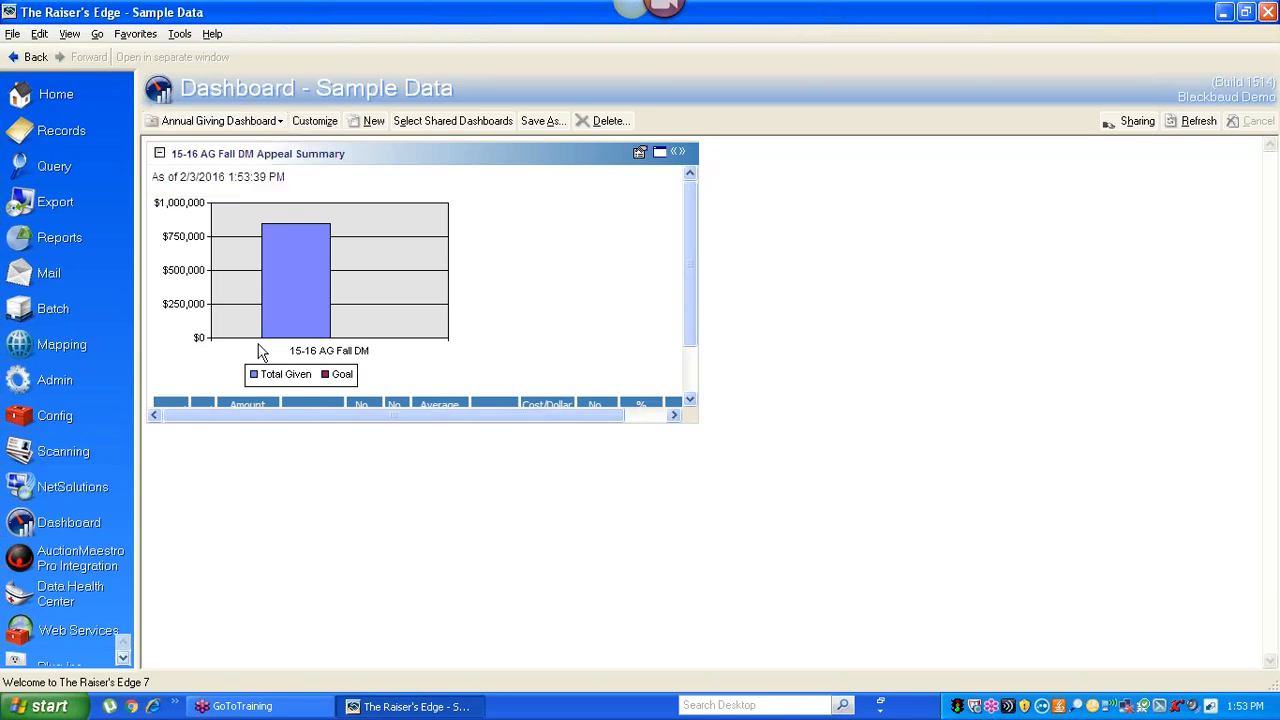
left_click(660, 153)
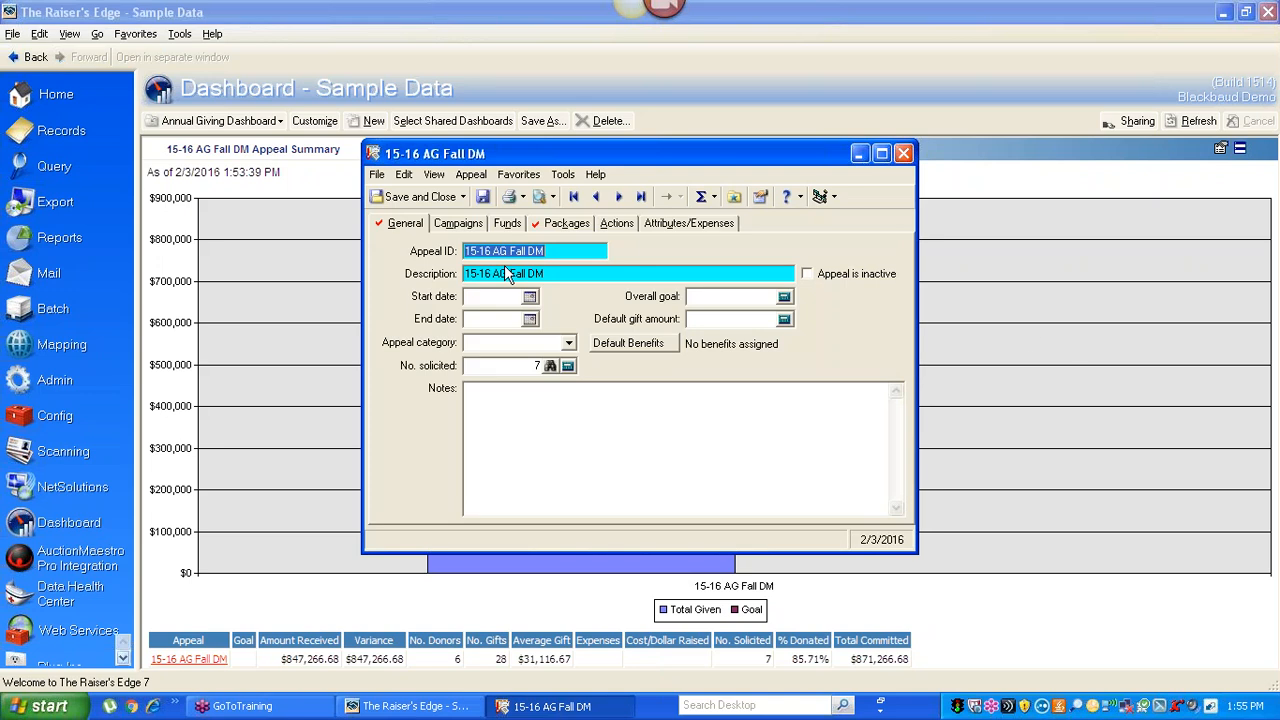
Step: Examine the 15-16 AG Fall DM appeal record's overall goal, packages and expenses, and return to the full Annual Giving Dashboard
left_click(709, 296)
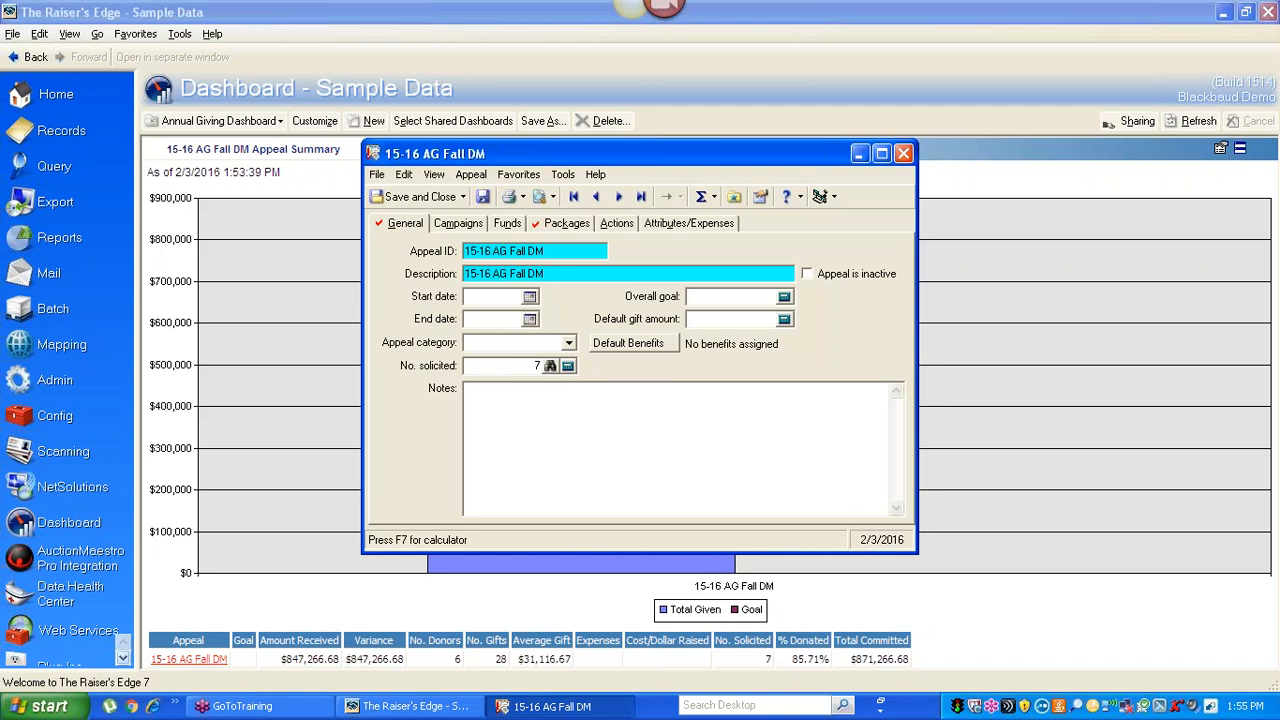
left_click(562, 223)
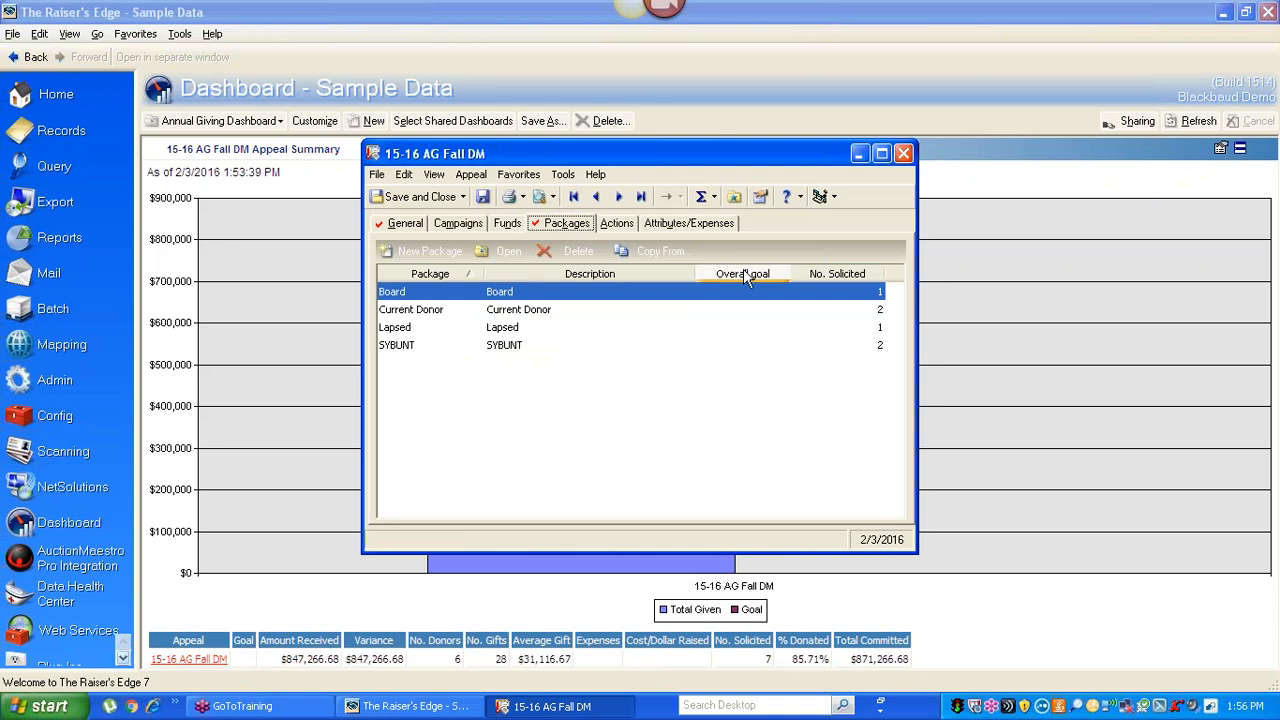
left_click(686, 224)
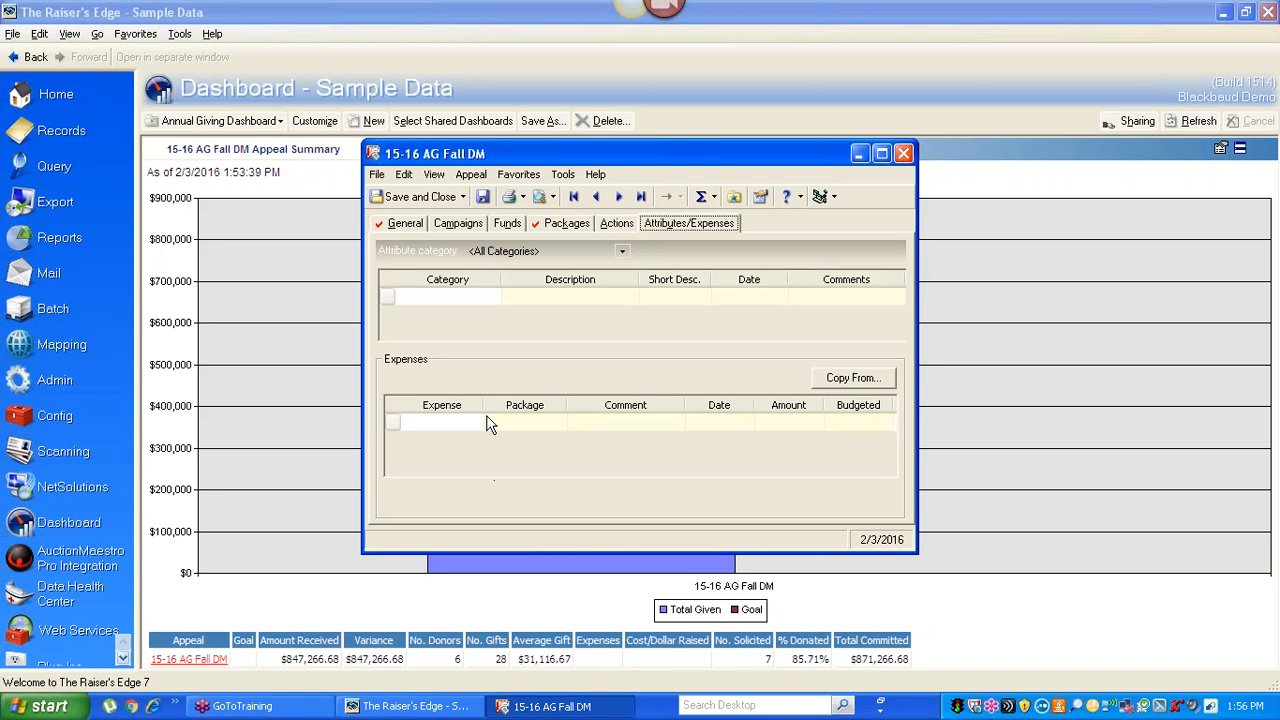
left_click(401, 230)
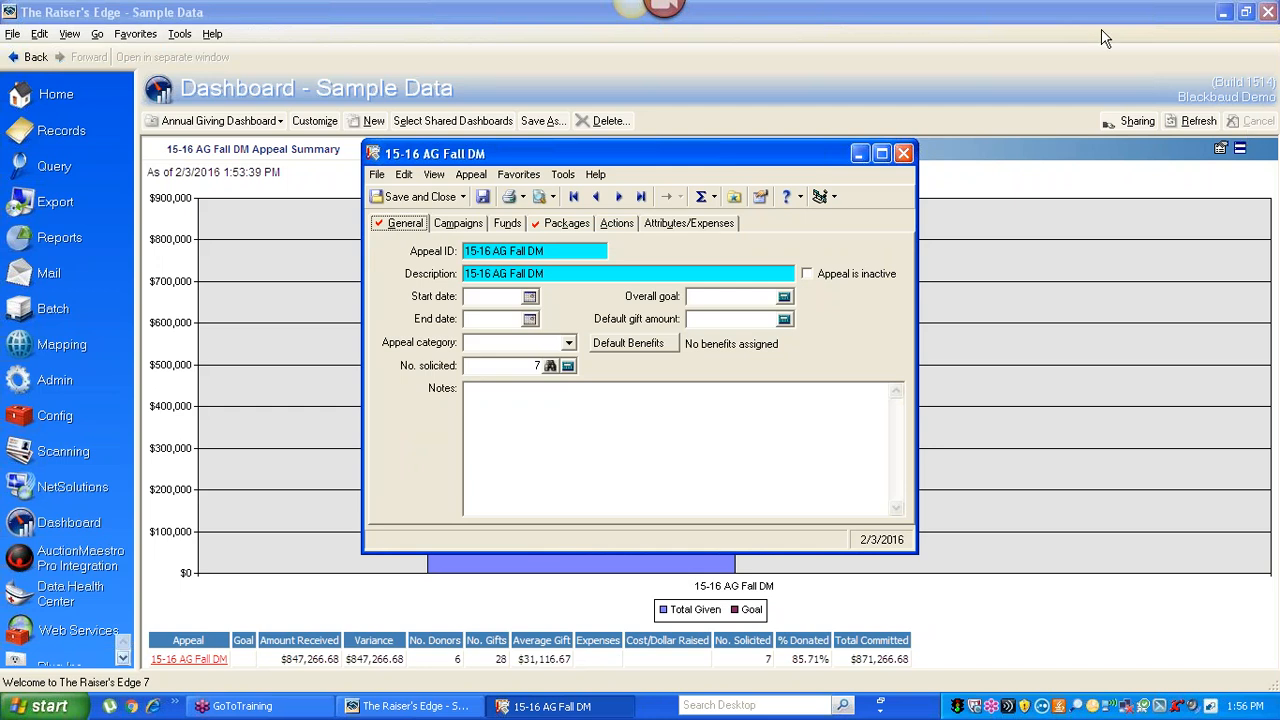
left_click(903, 155)
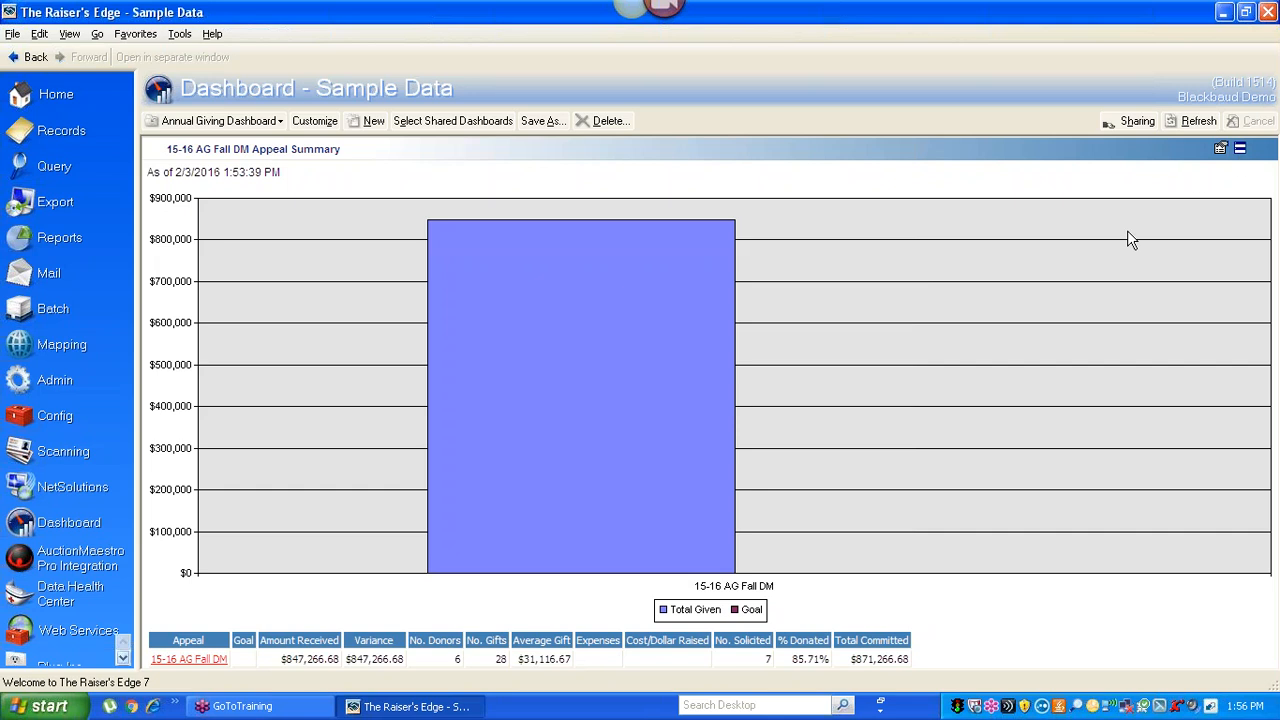
left_click(1240, 150)
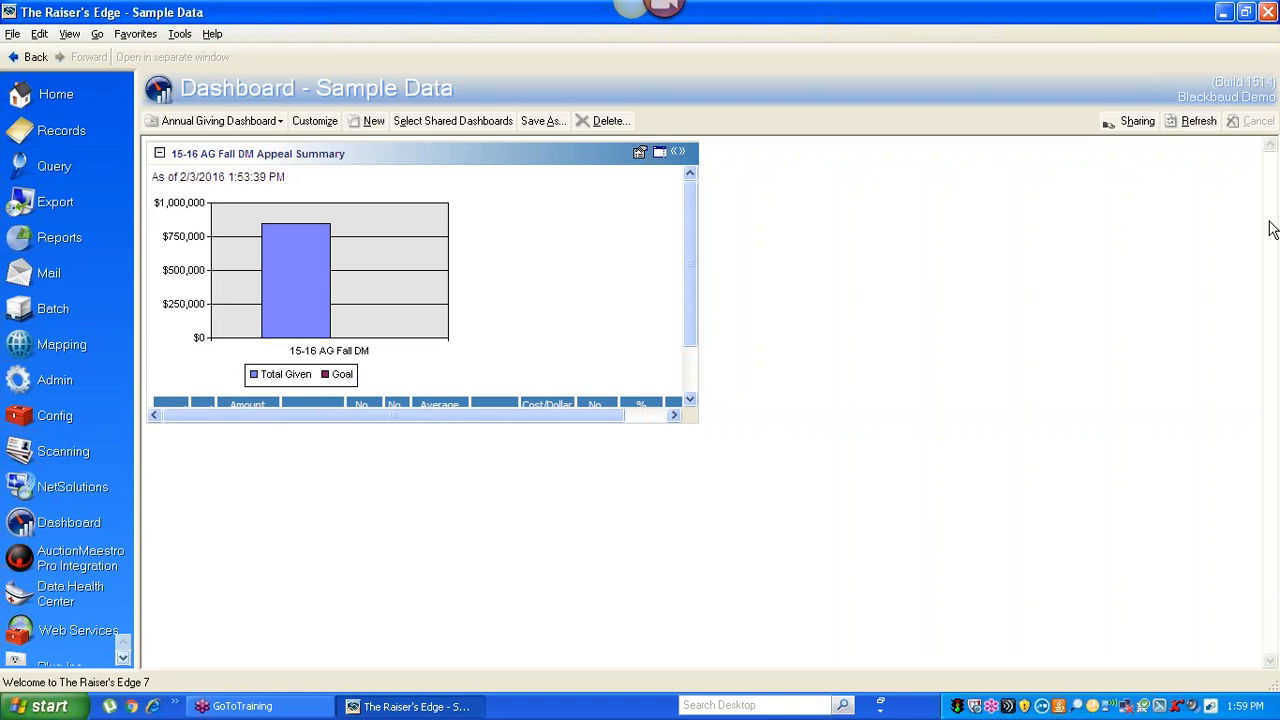
Step: Add an Appeal Package Response panel to the Annual Giving Dashboard and open the panel for editing
left_click(310, 119)
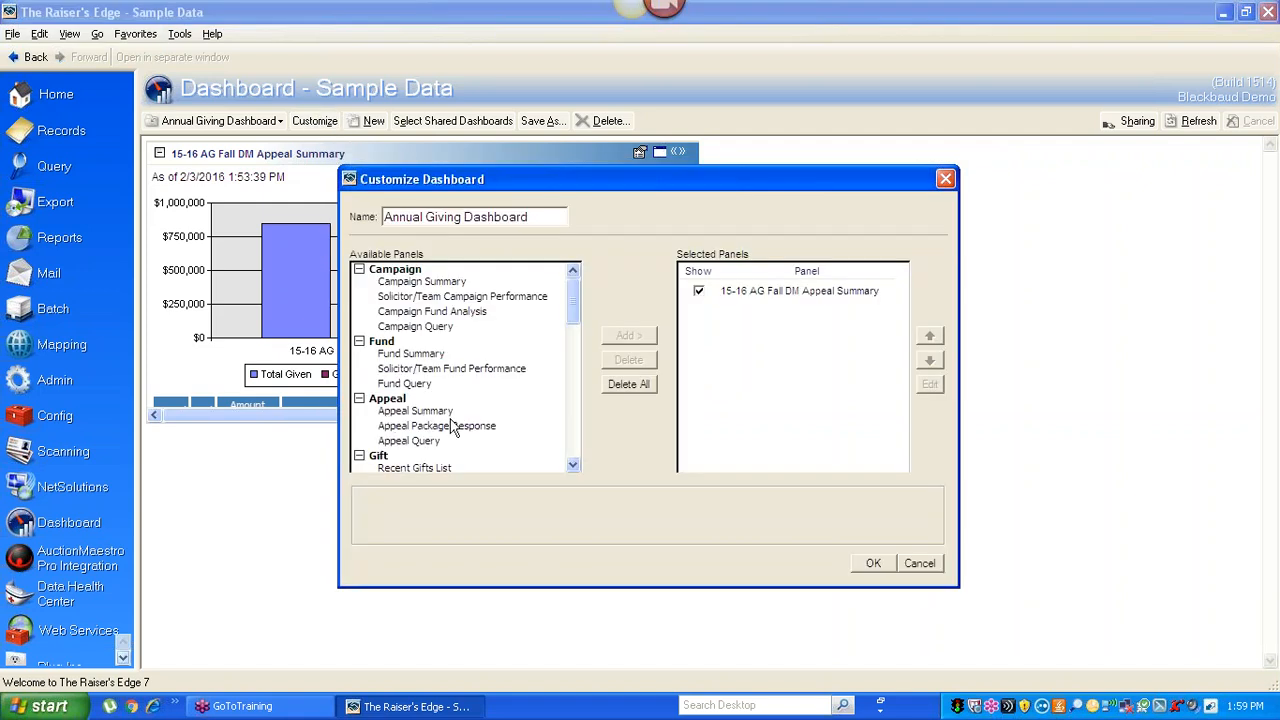
double_click(416, 427)
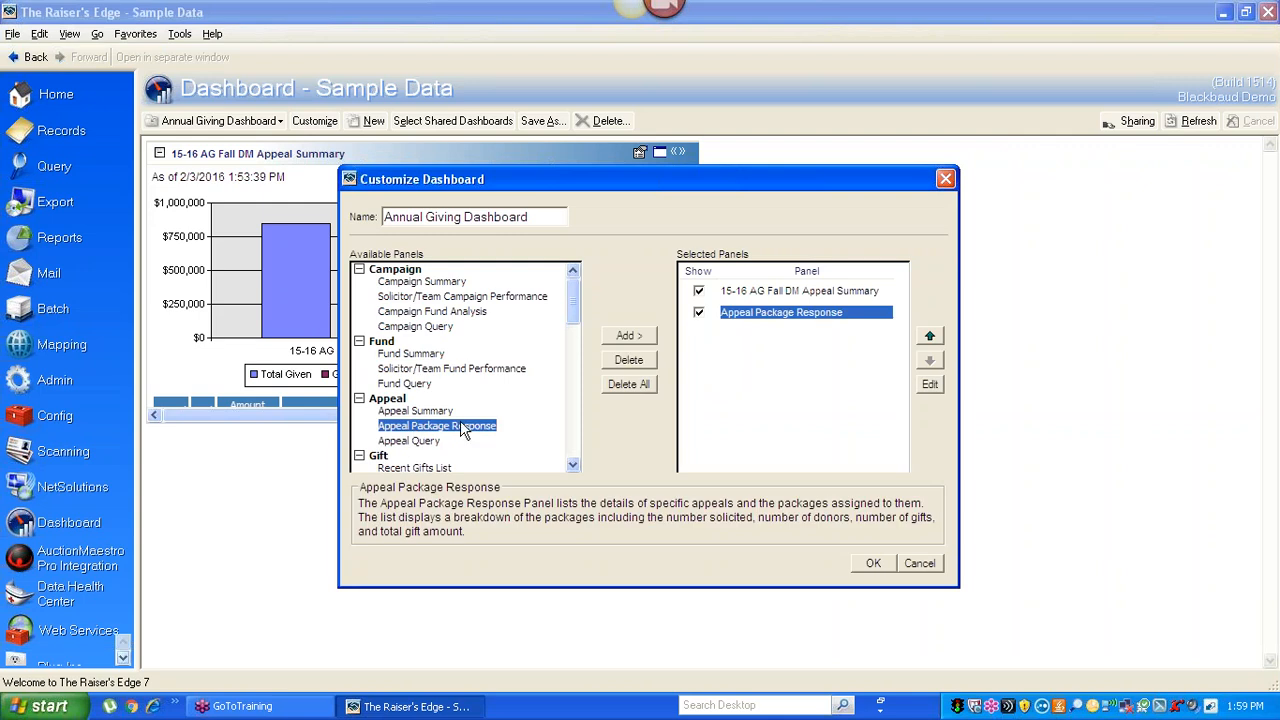
double_click(779, 314)
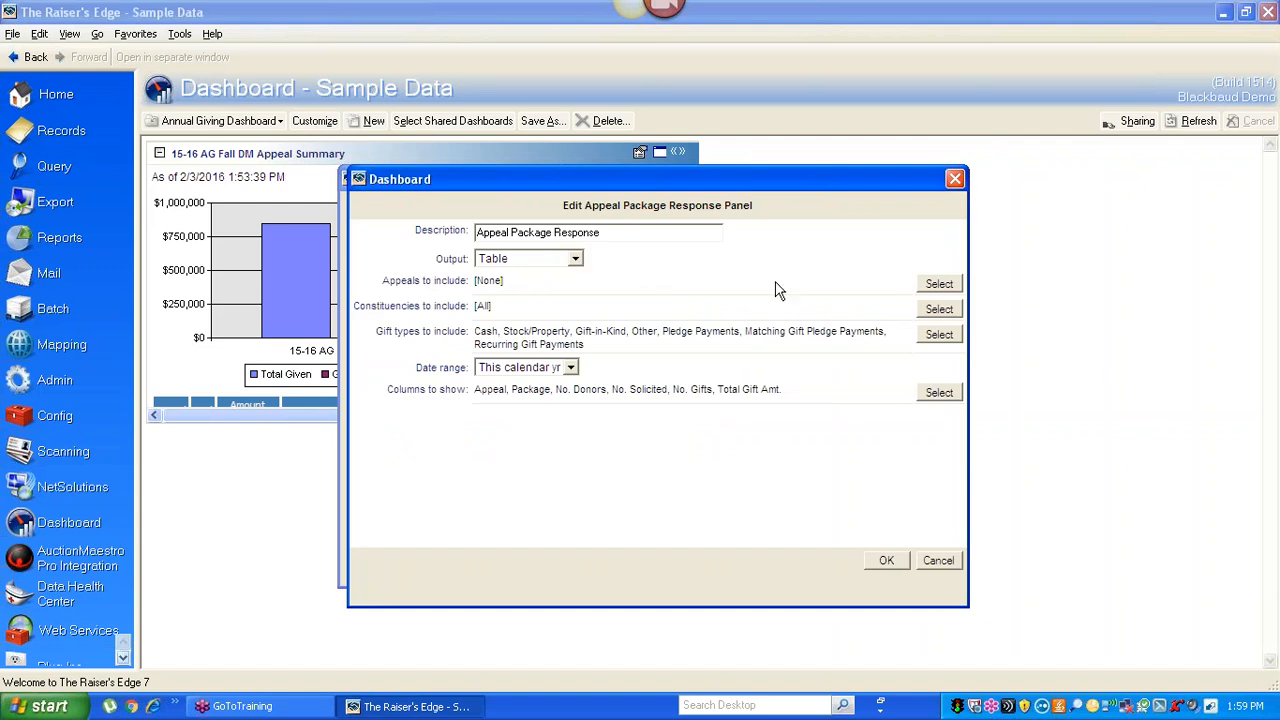
Step: Include the 15-16 AG Fall DM, 15-16 Gala and 15-16 Proposals appeals in the Appeal Package Response panel
left_click(938, 288)
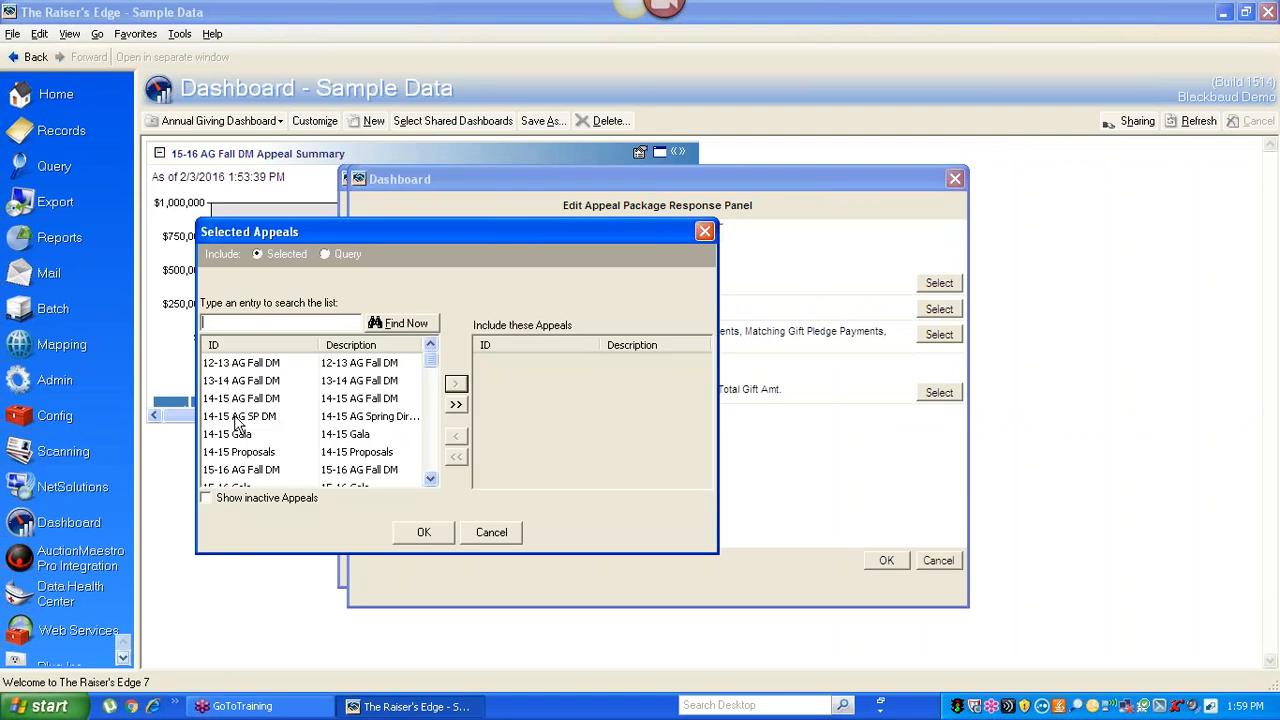
left_click(255, 473)
double_click(255, 473)
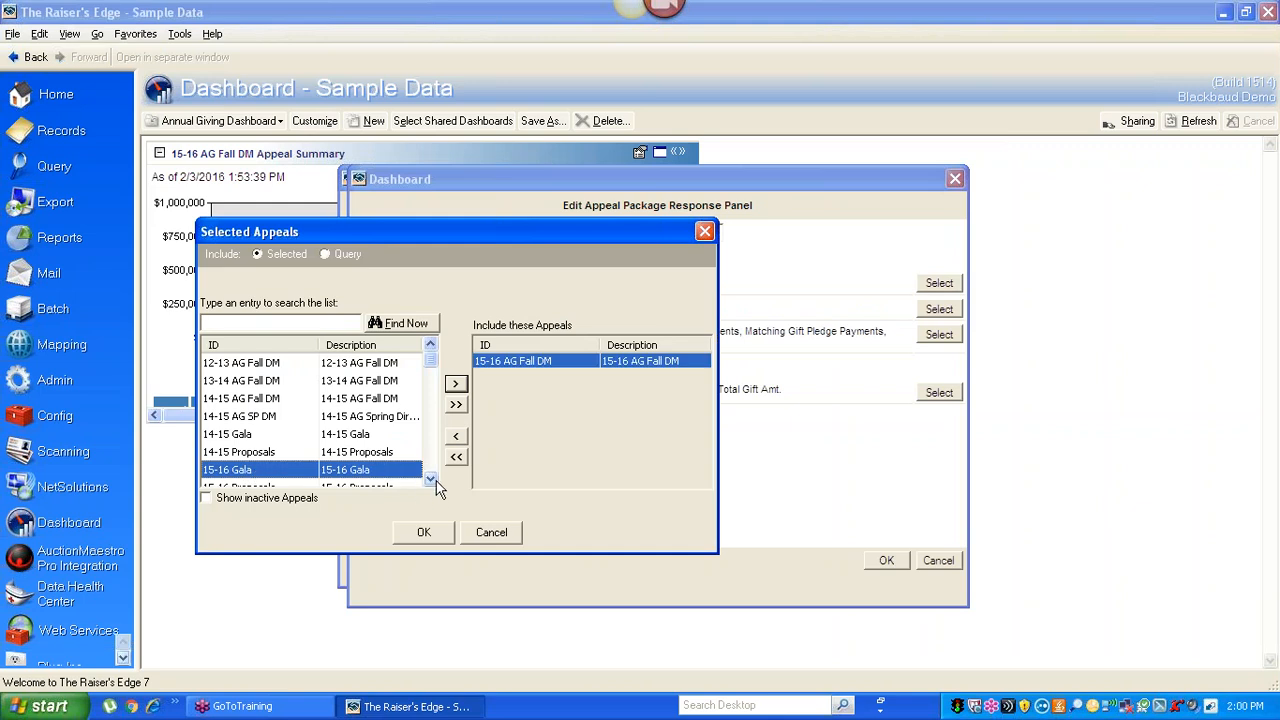
double_click(334, 474)
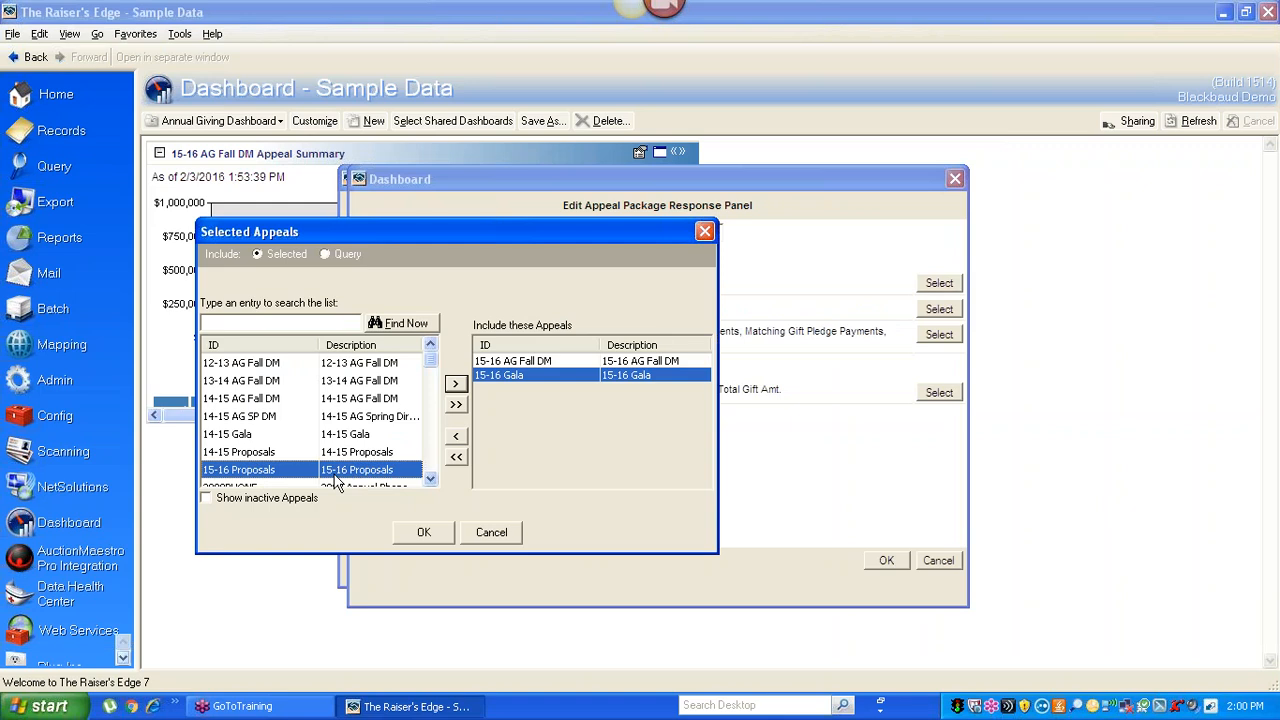
double_click(336, 474)
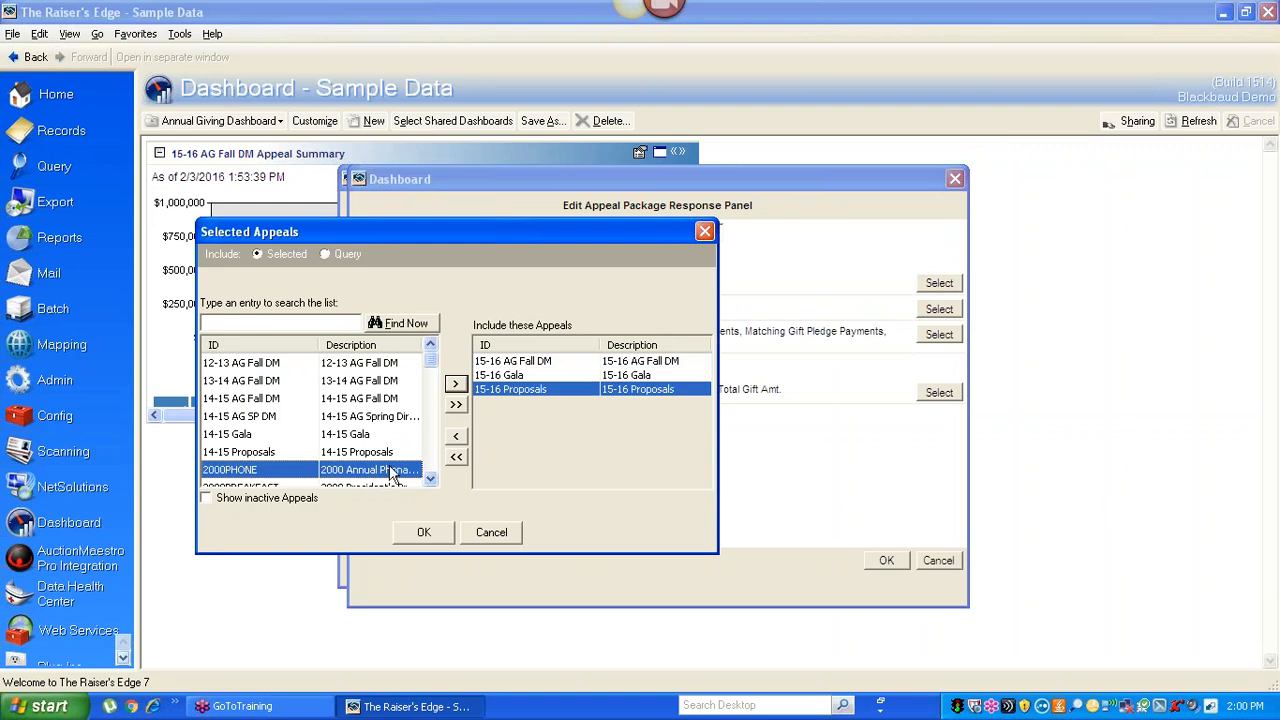
left_click(424, 532)
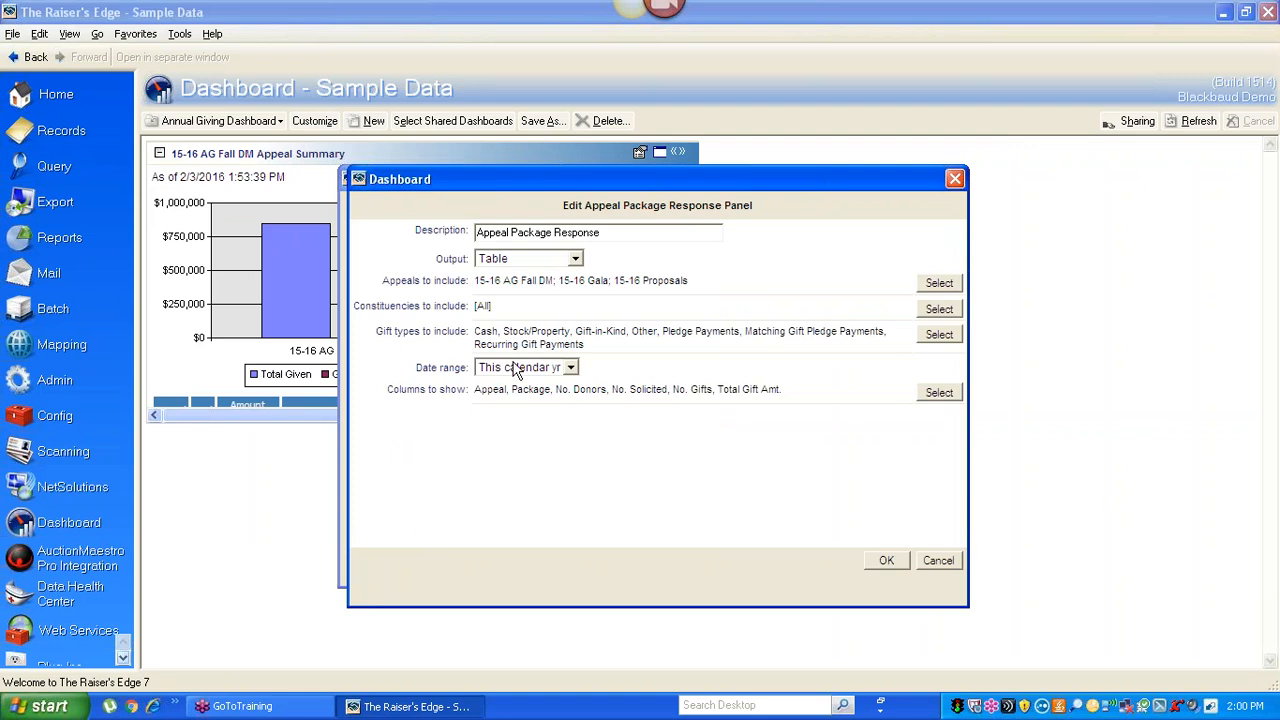
Step: Set the Appeal Package Response panel's date range to Last fiscal yr and accept all of its columns
left_click(571, 368)
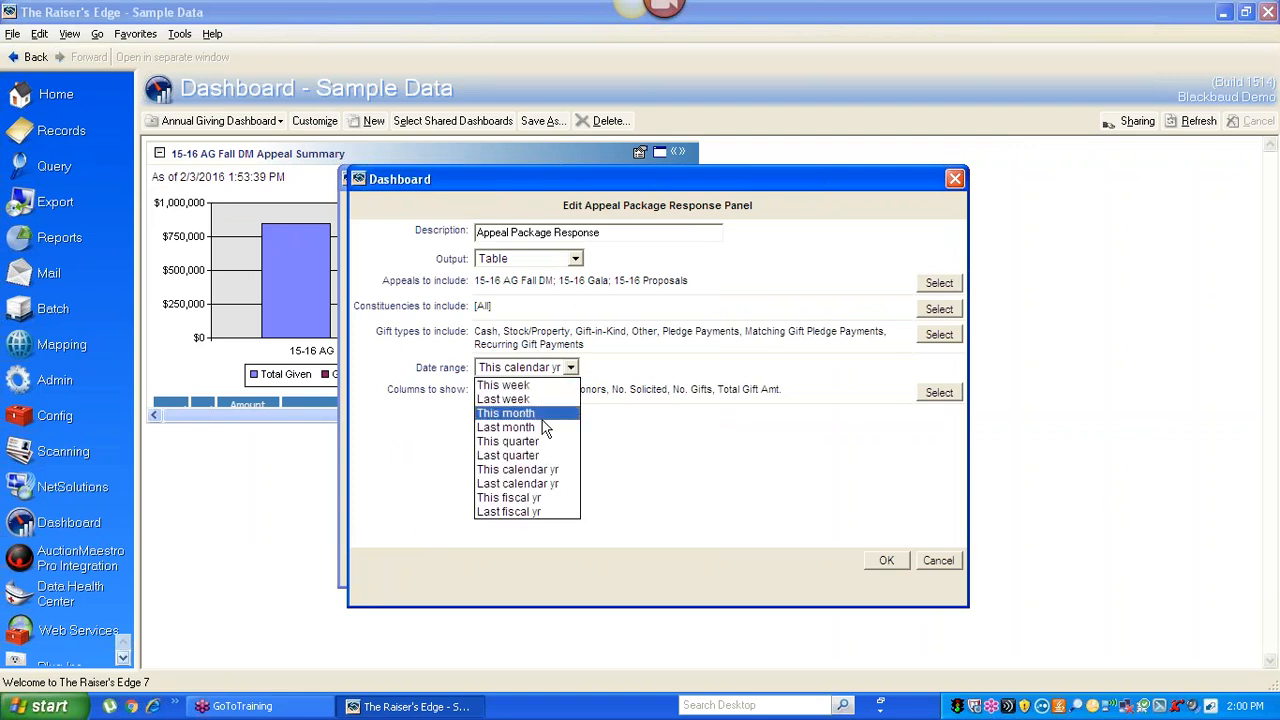
left_click(521, 509)
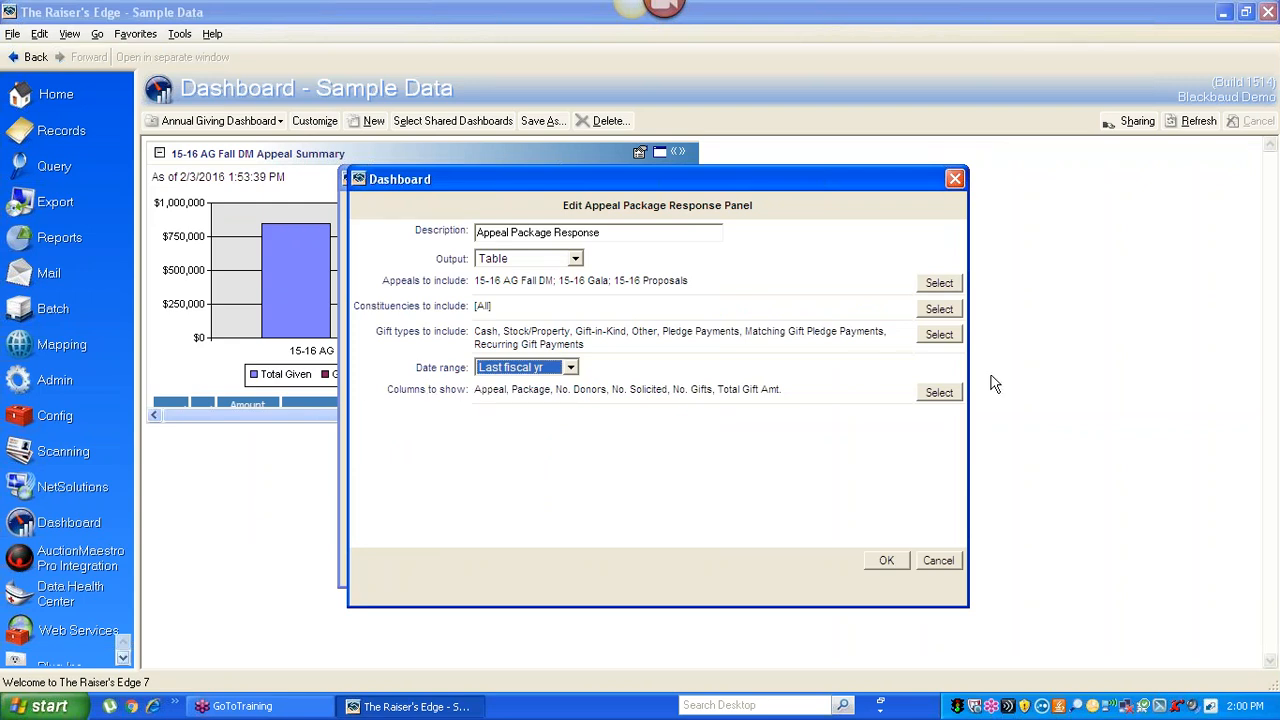
left_click(940, 394)
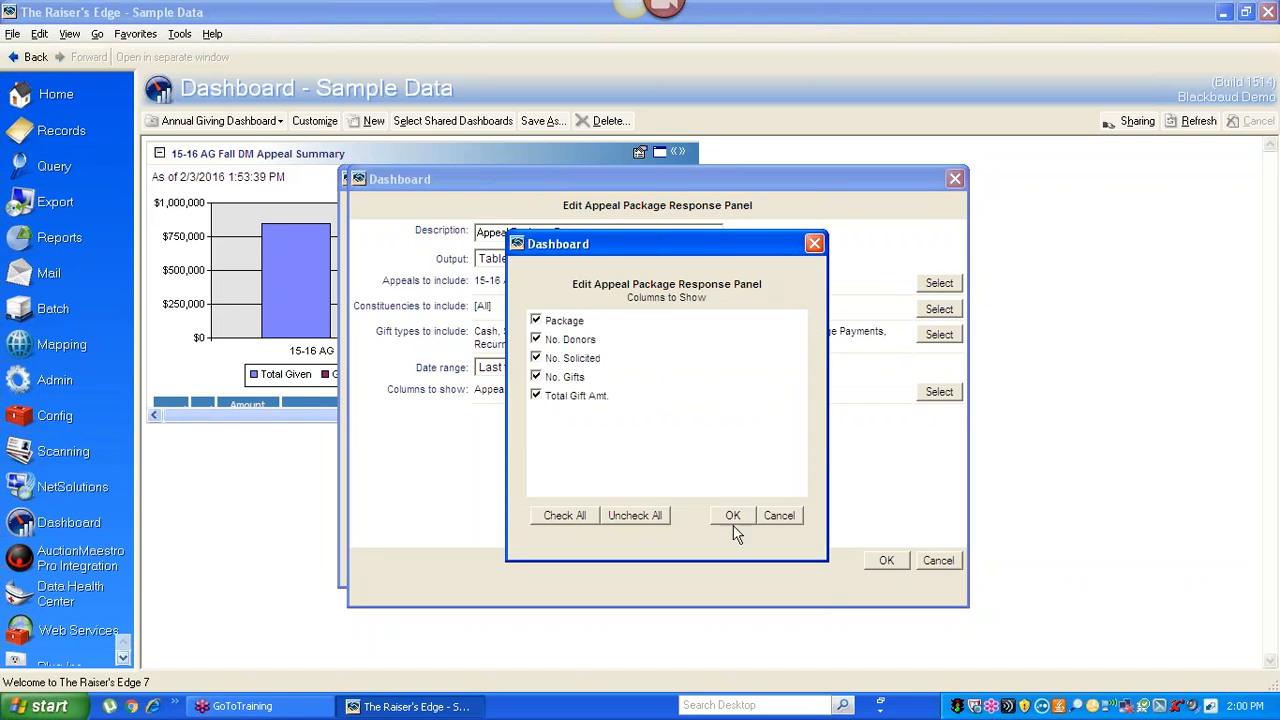
left_click(733, 516)
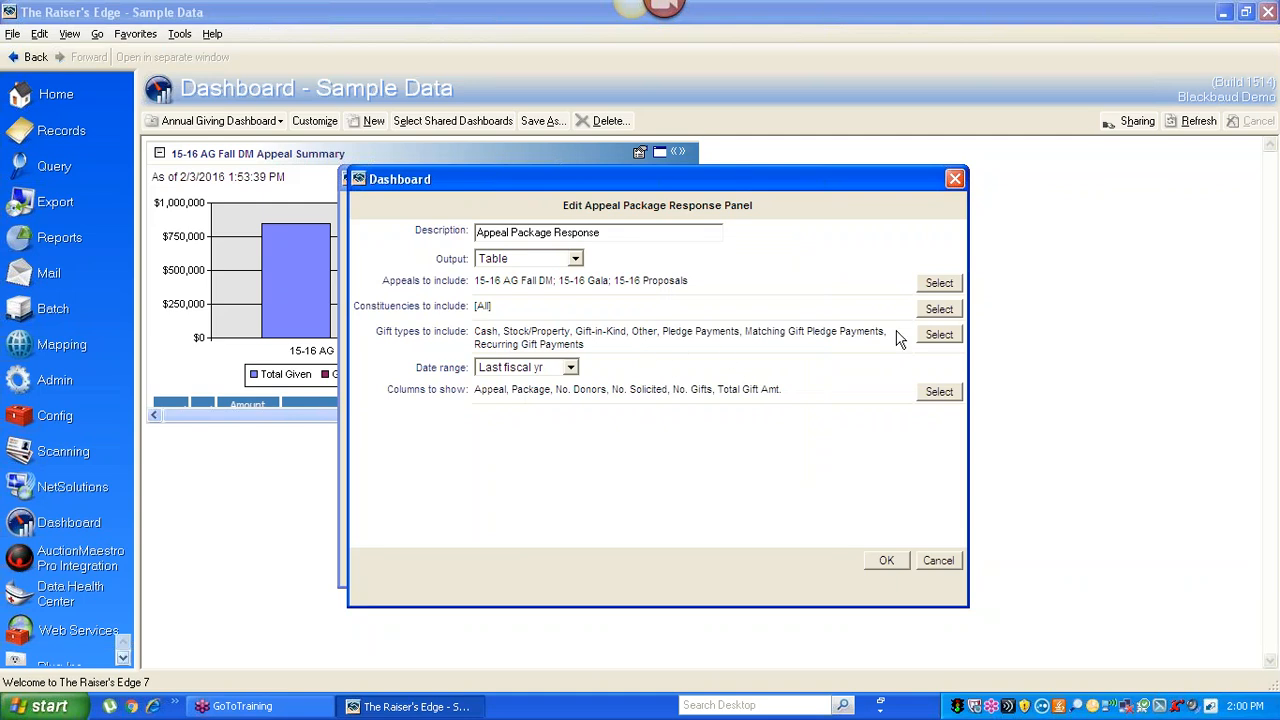
Step: Include all gift types in the Appeal Package Response panel and save the customized dashboard
left_click(939, 334)
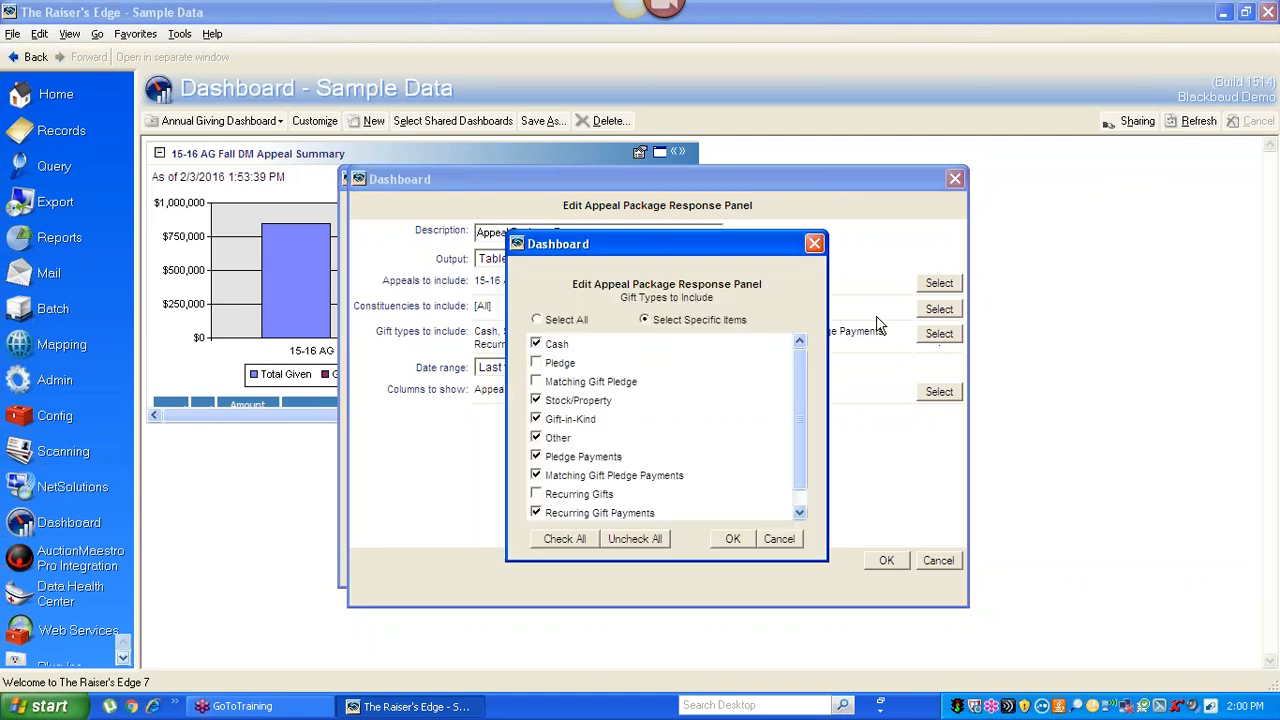
left_click(558, 542)
left_click(733, 541)
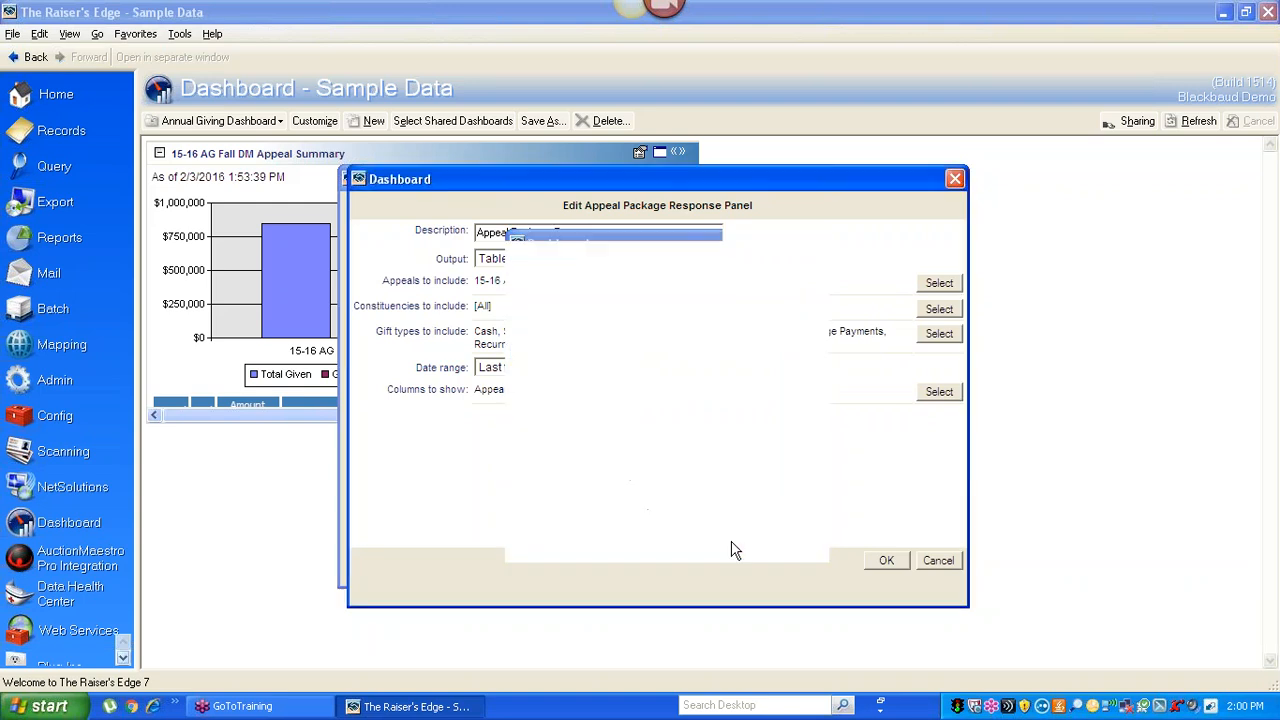
left_click(888, 562)
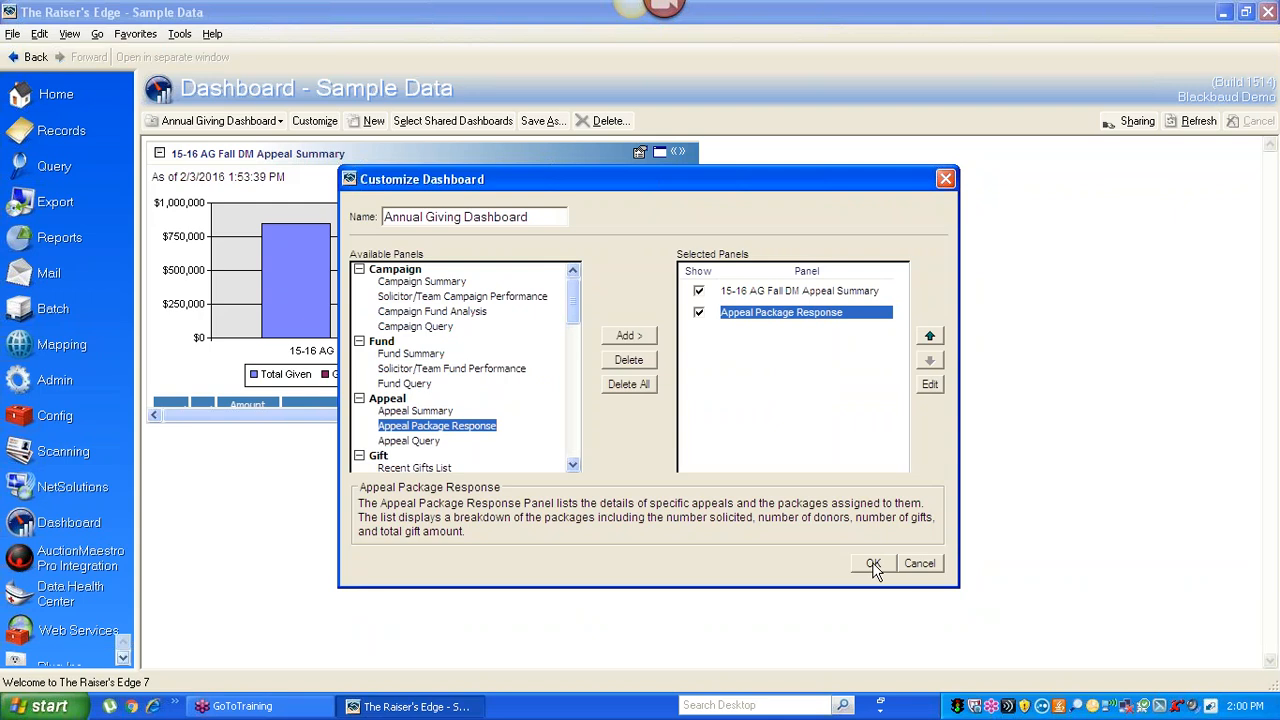
left_click(873, 565)
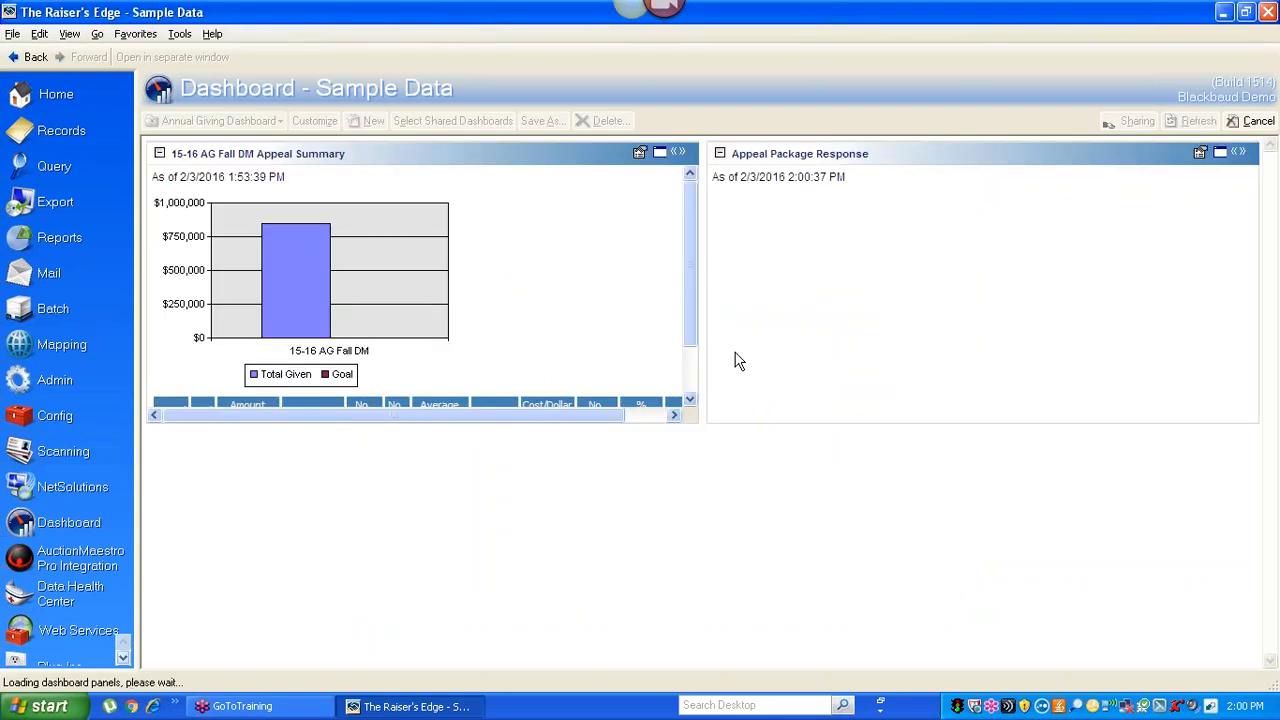
Step: Enlarge the Appeal Package Response panel, examine the package breakdown of each of its three appeals, and return to the full dashboard
left_click(1221, 154)
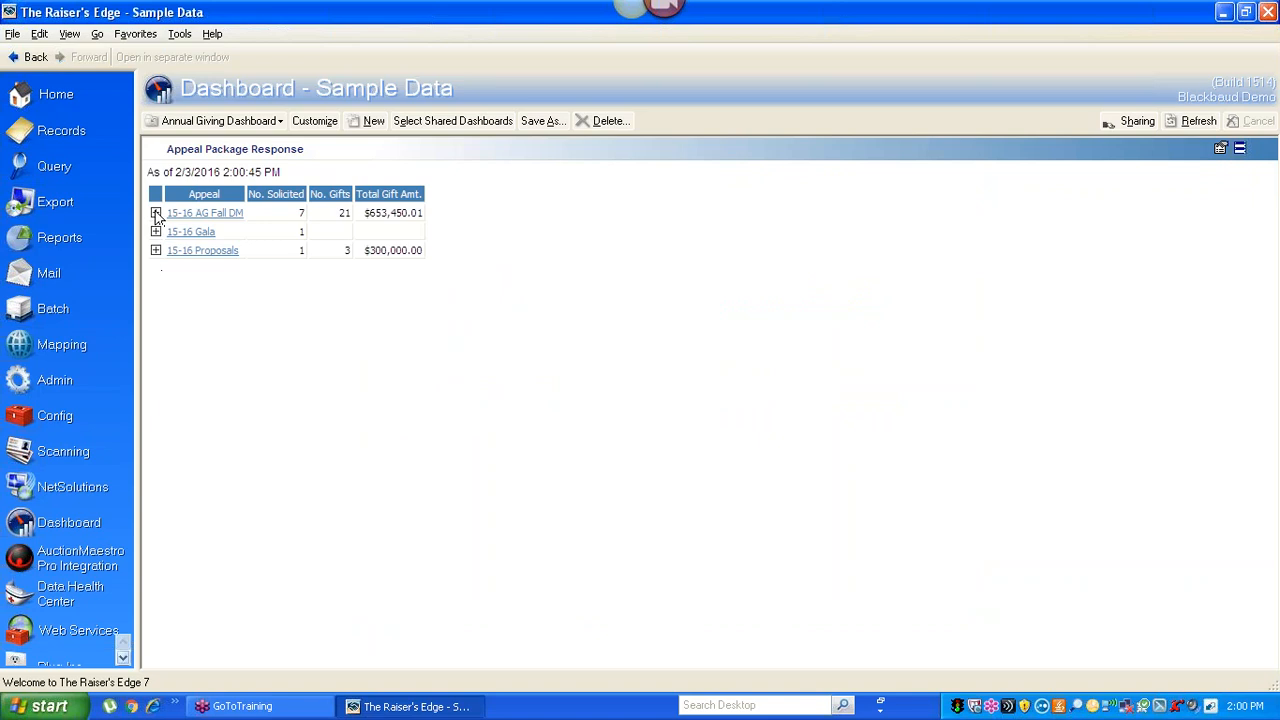
left_click(156, 214)
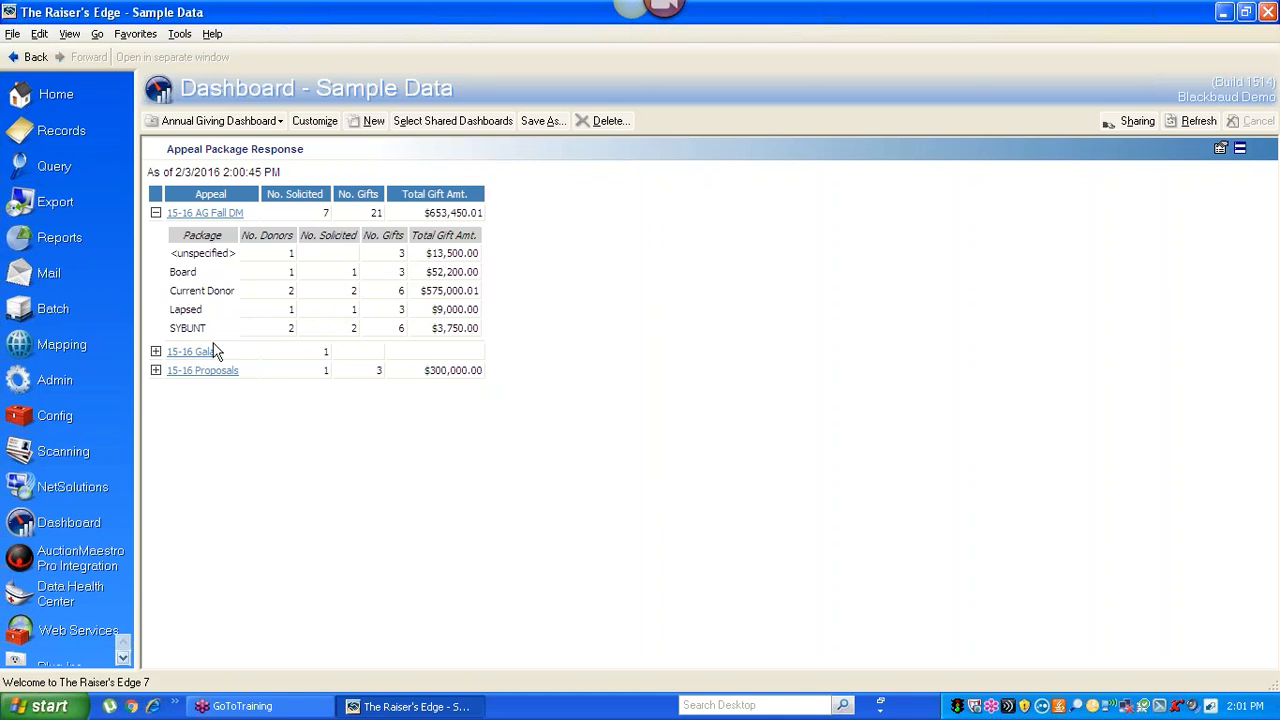
left_click(156, 353)
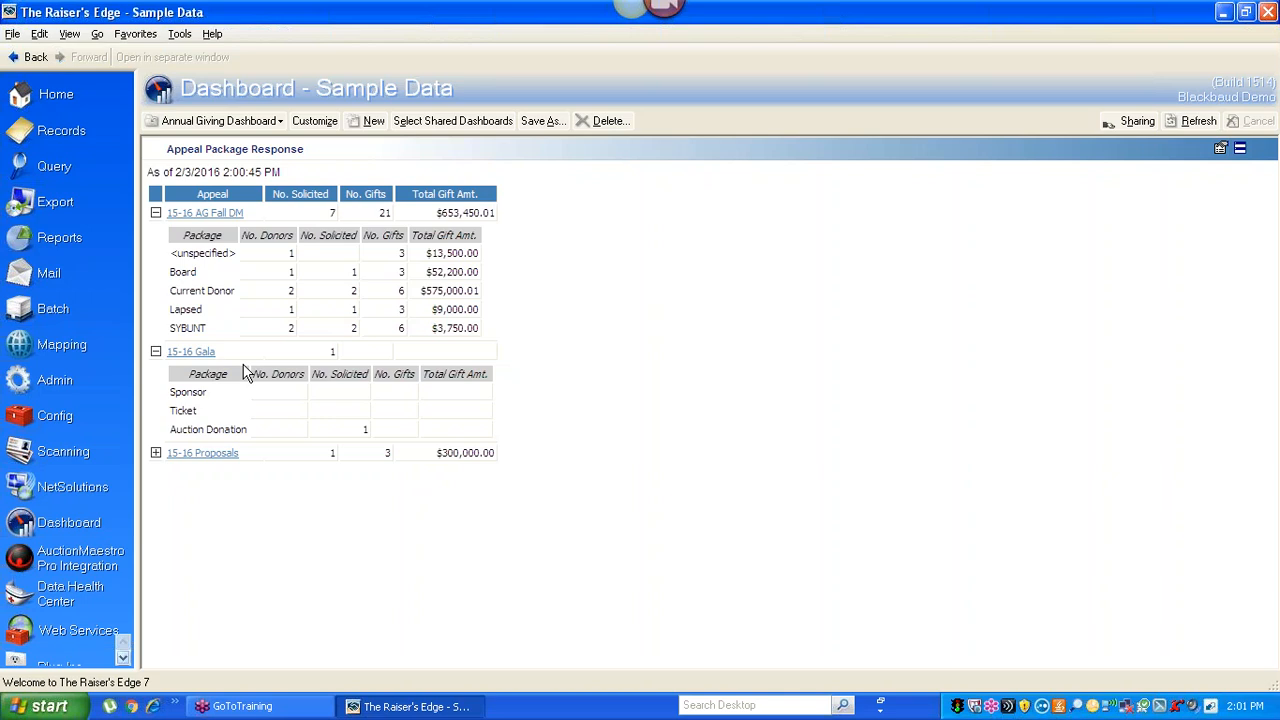
left_click(156, 454)
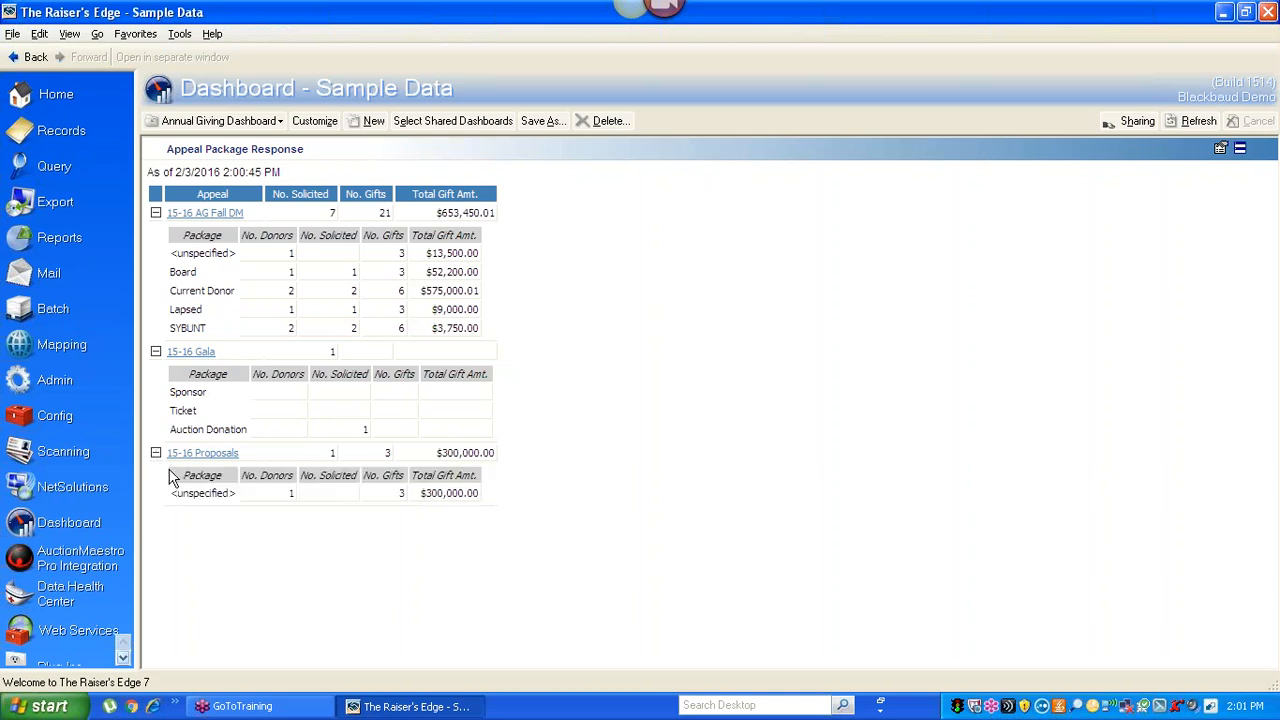
left_click(156, 453)
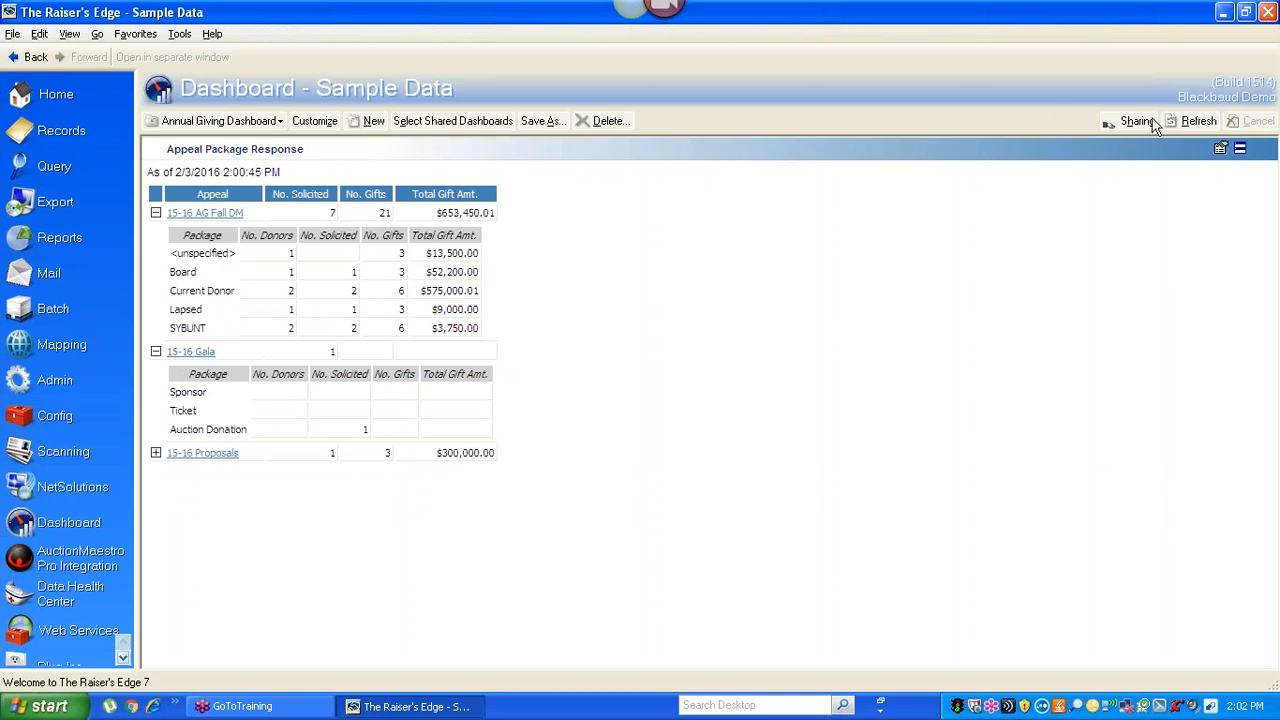
left_click(1241, 152)
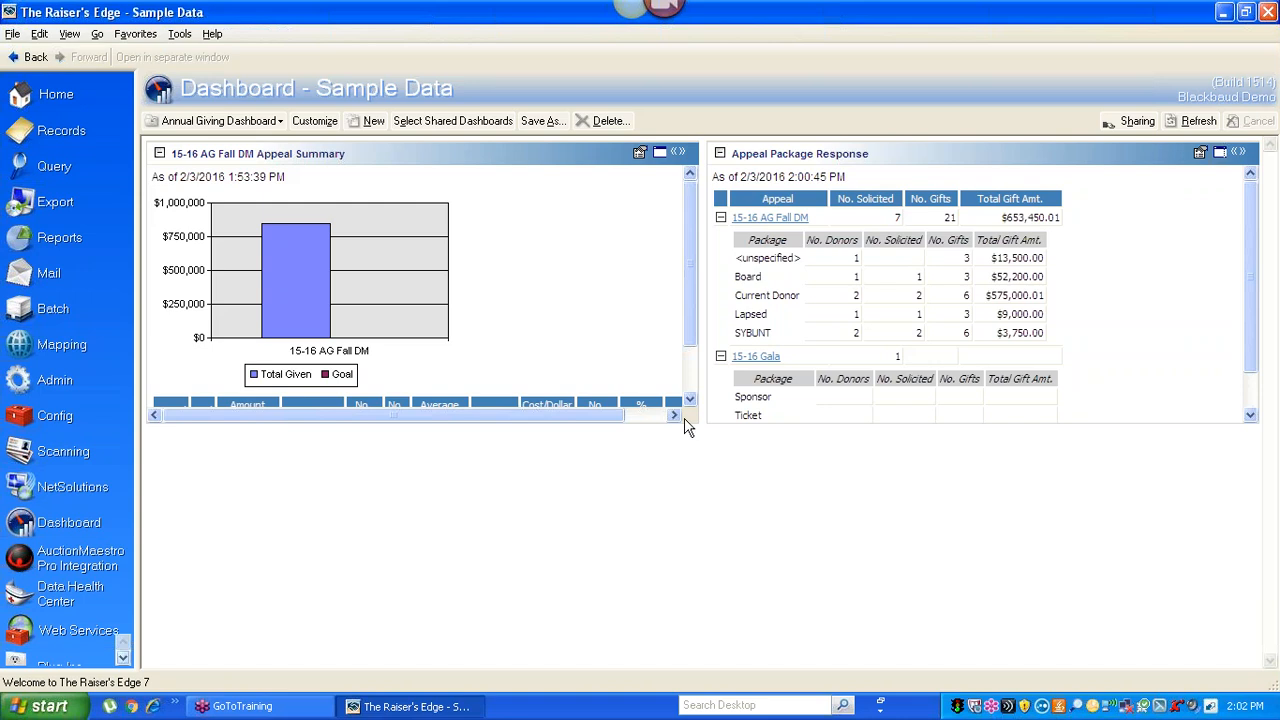
Step: Add a second Appeal Summary panel to the Annual Giving Dashboard and set its output to Table
left_click(313, 122)
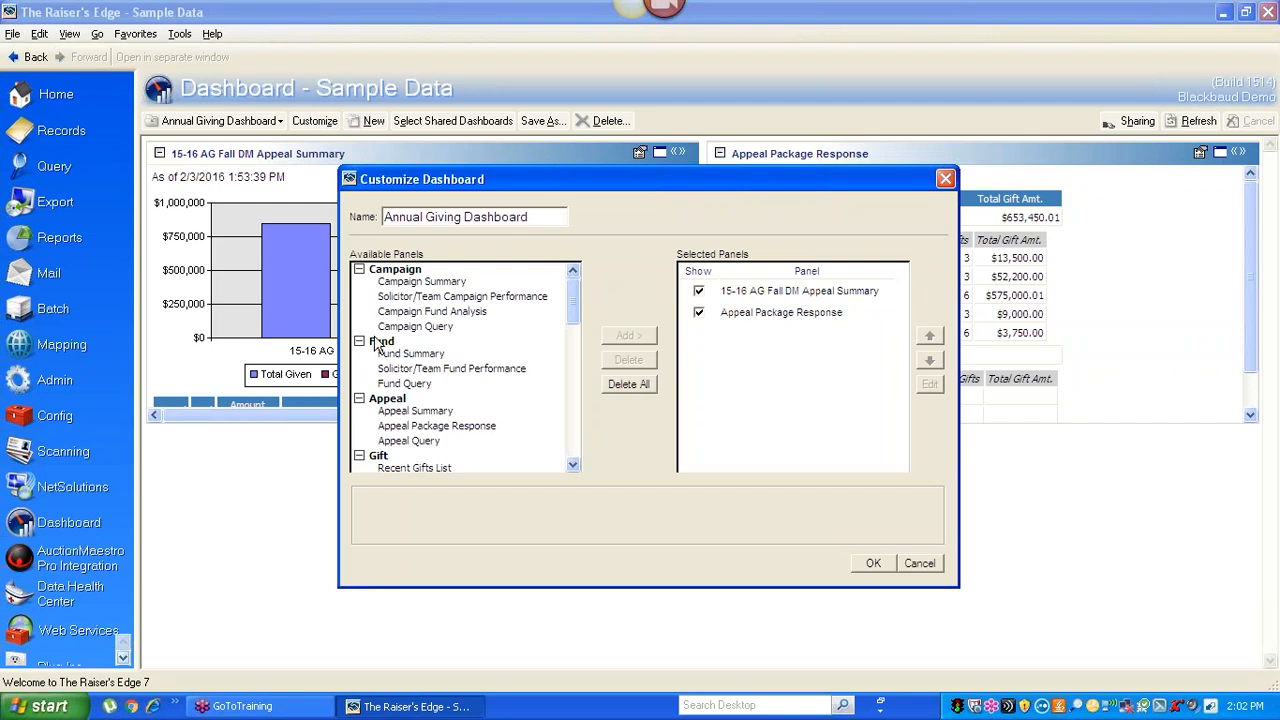
double_click(415, 412)
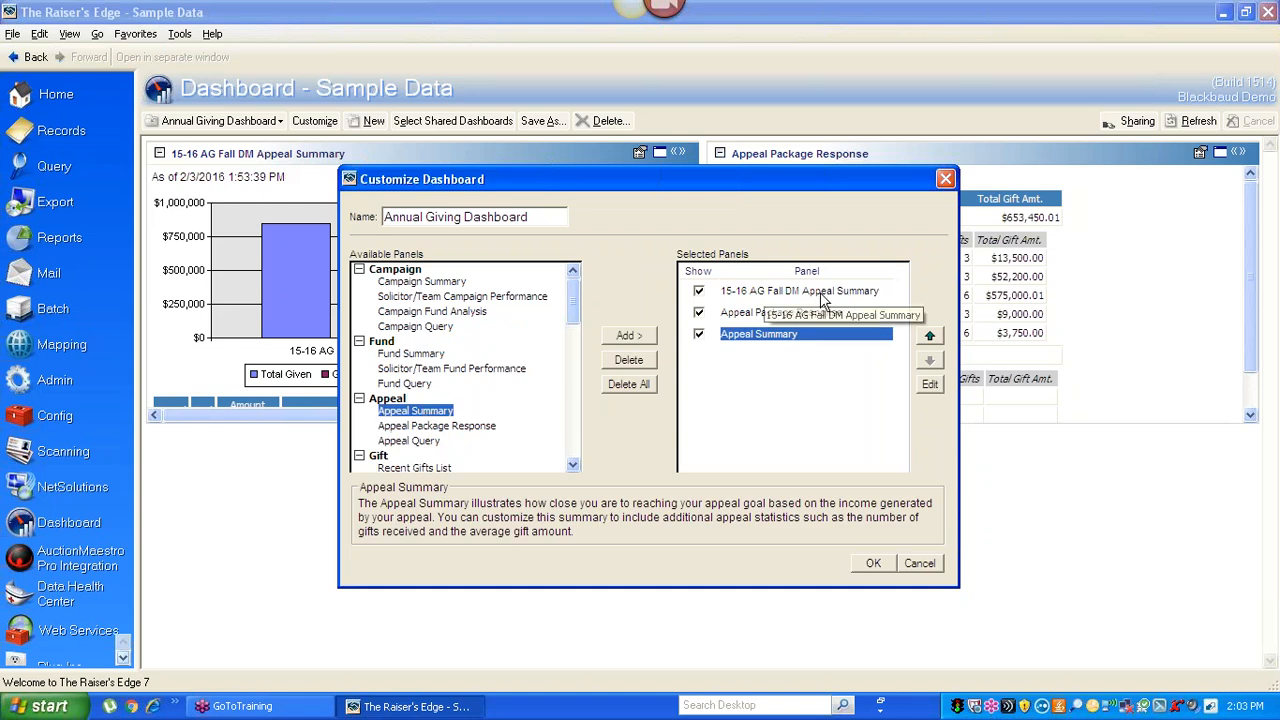
double_click(753, 337)
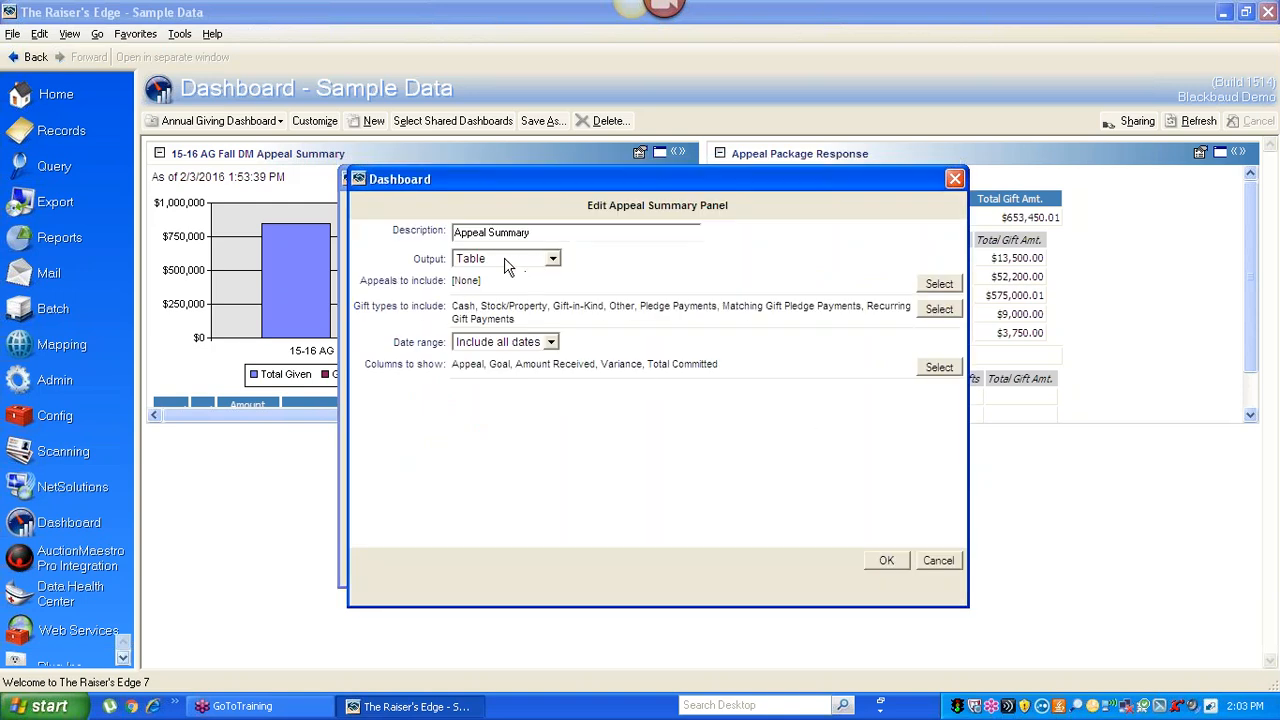
left_click(505, 262)
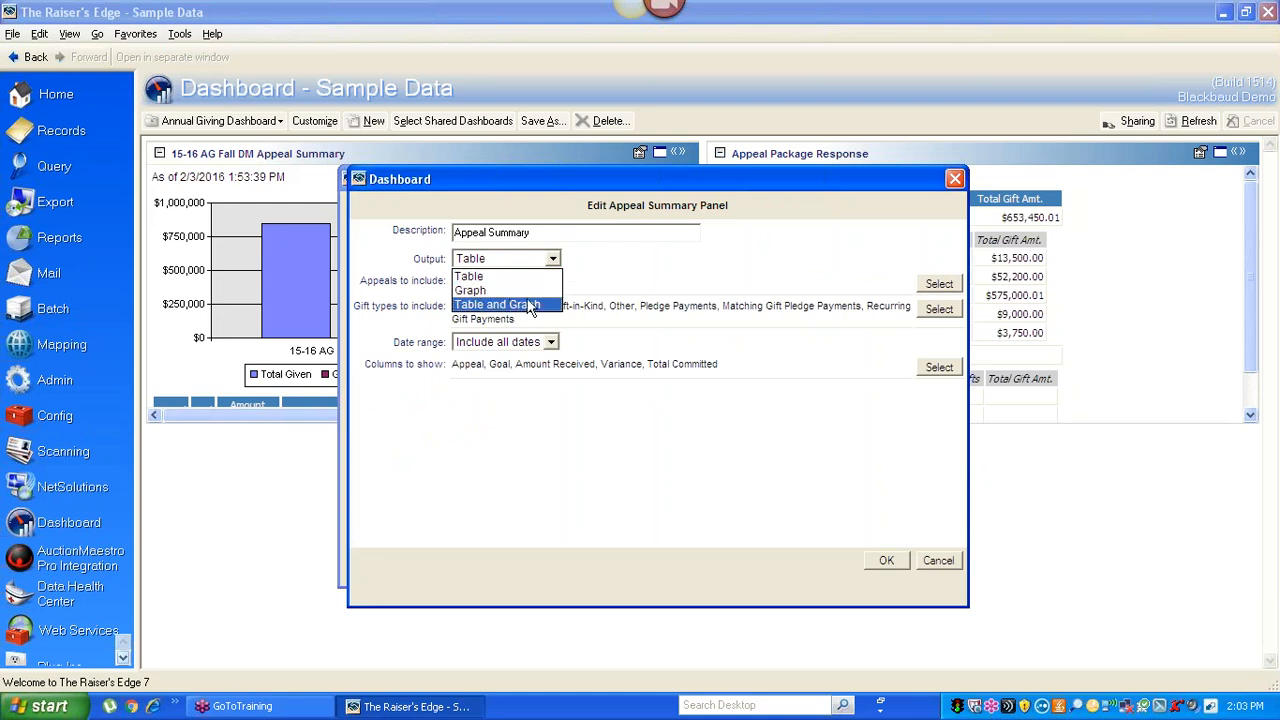
left_click(492, 275)
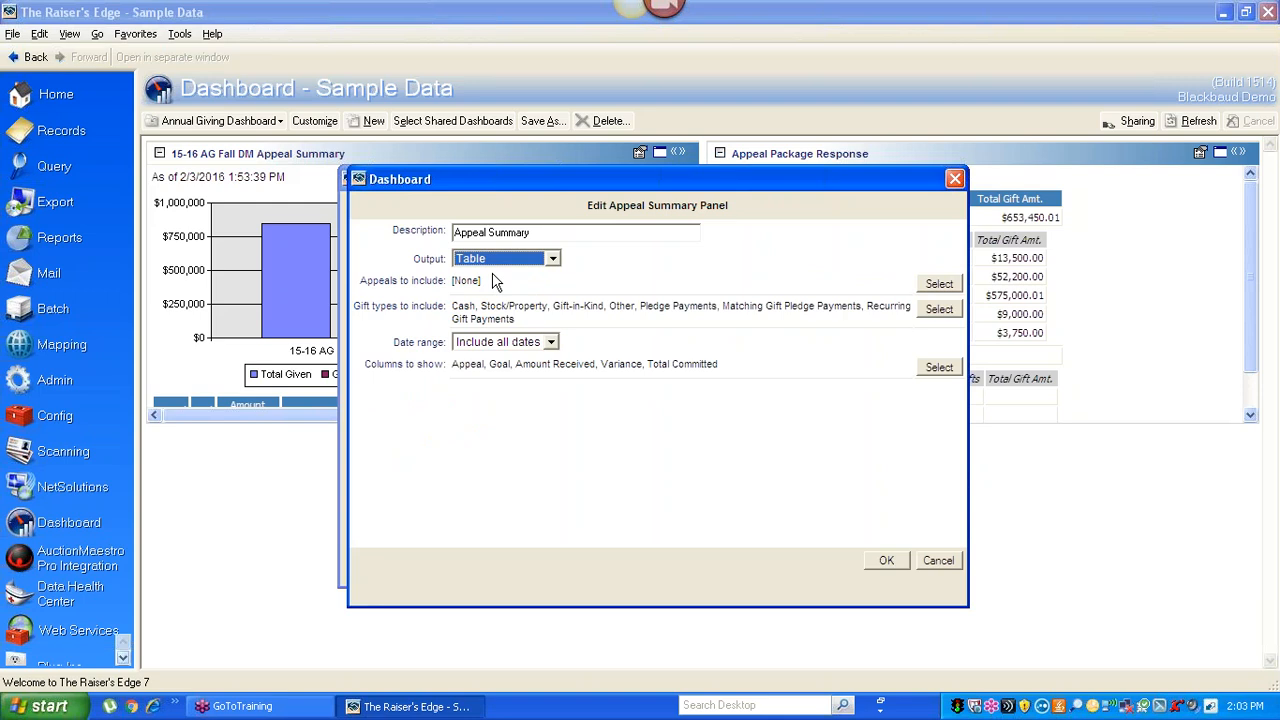
Step: Search the appeals for "*fall" and include the 12-13, 13-14, 14-15 and 15-16 AG Fall DM appeals in the new Appeal Summary panel
key("Tab")
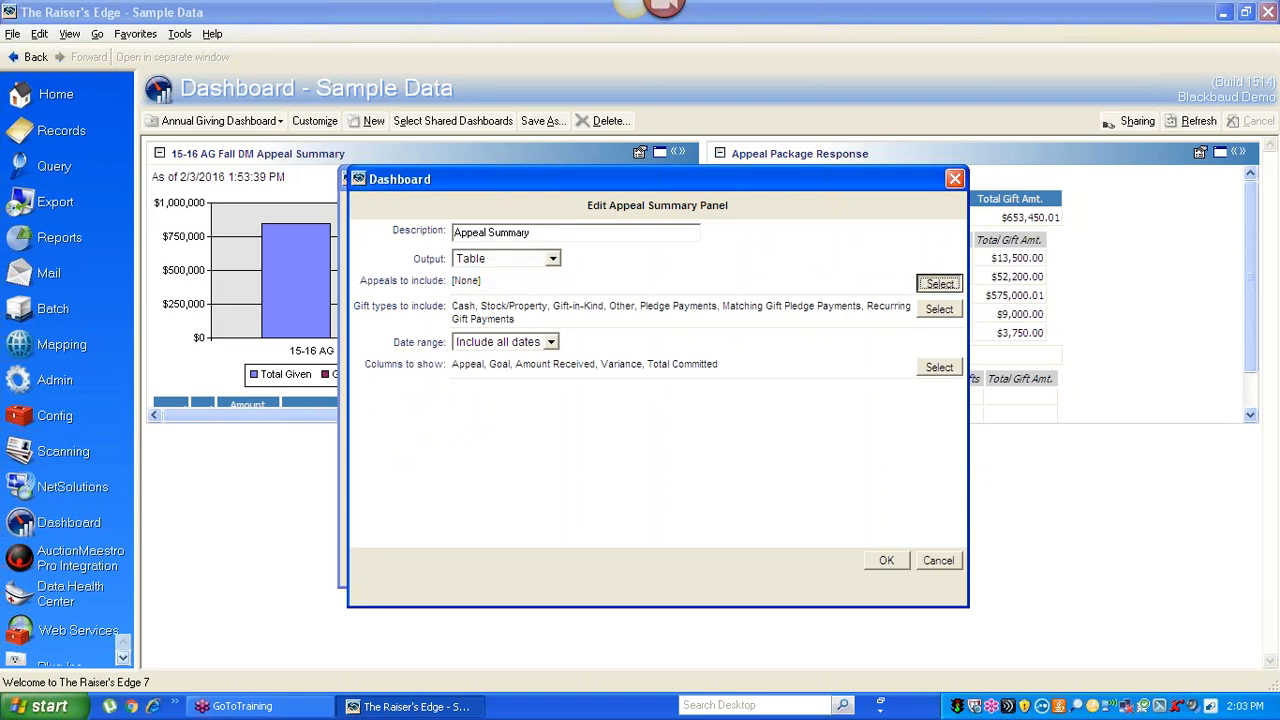
key("Return")
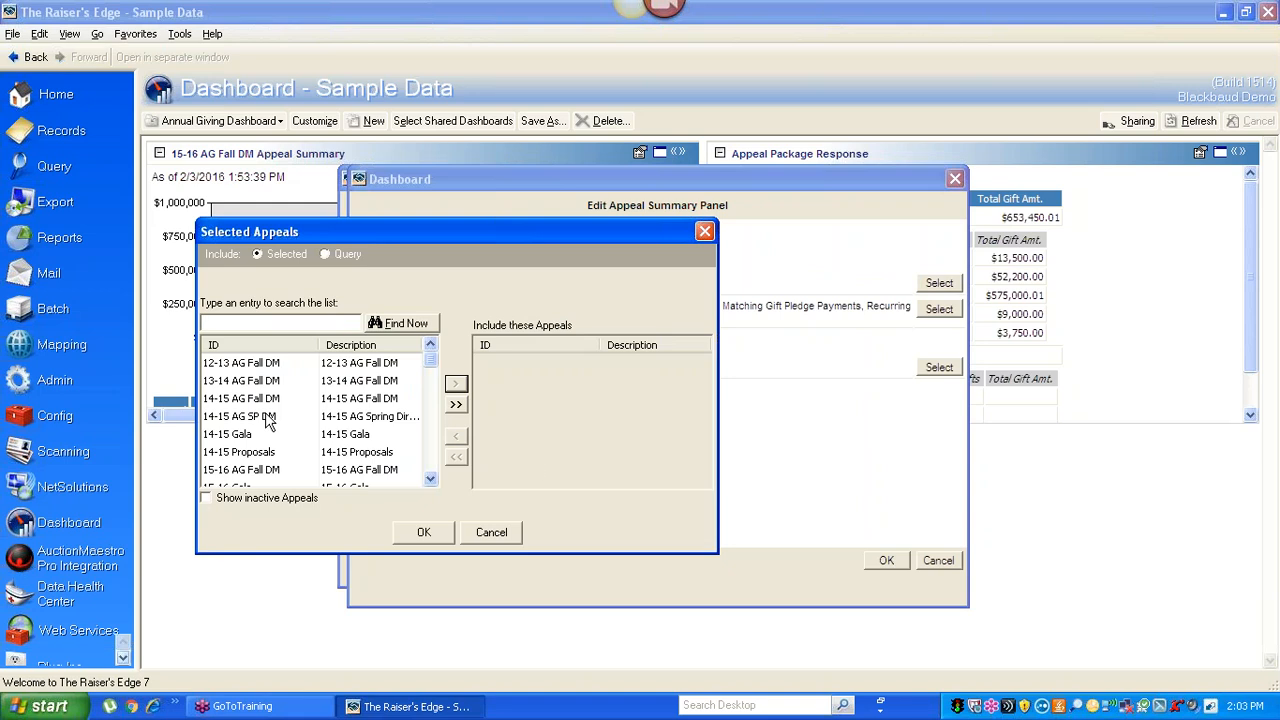
left_click(235, 470)
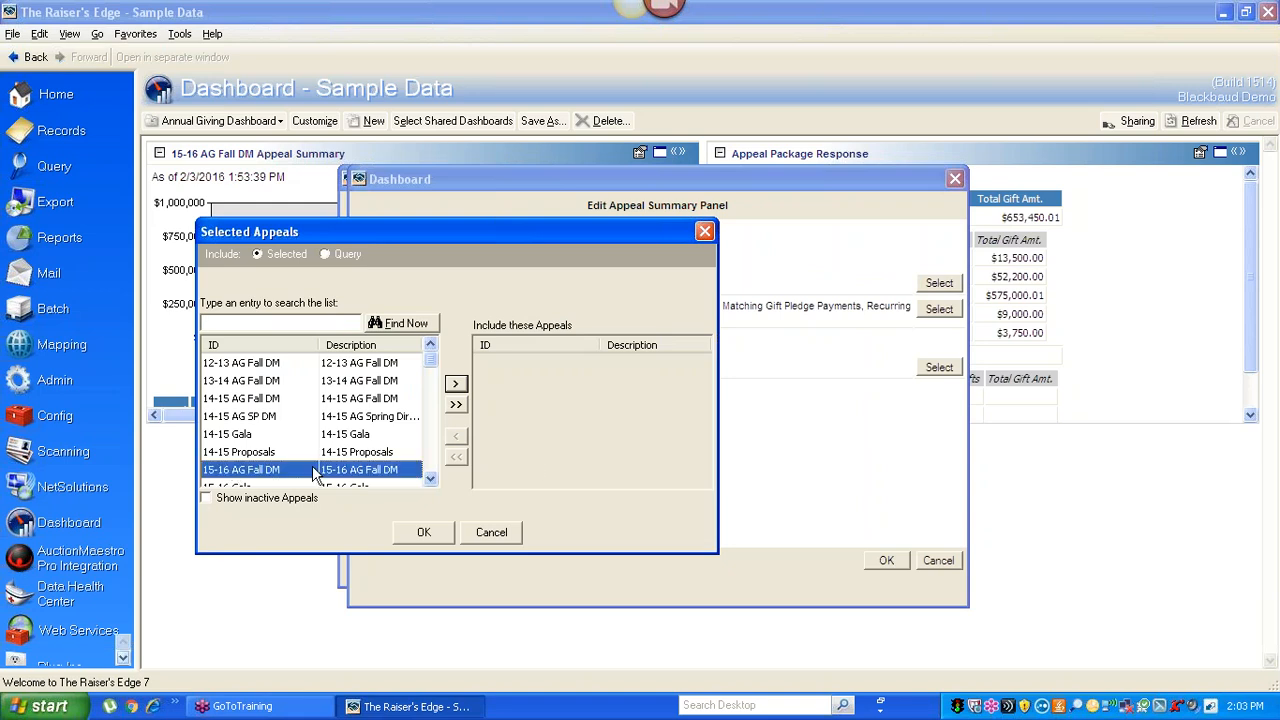
left_click(266, 322)
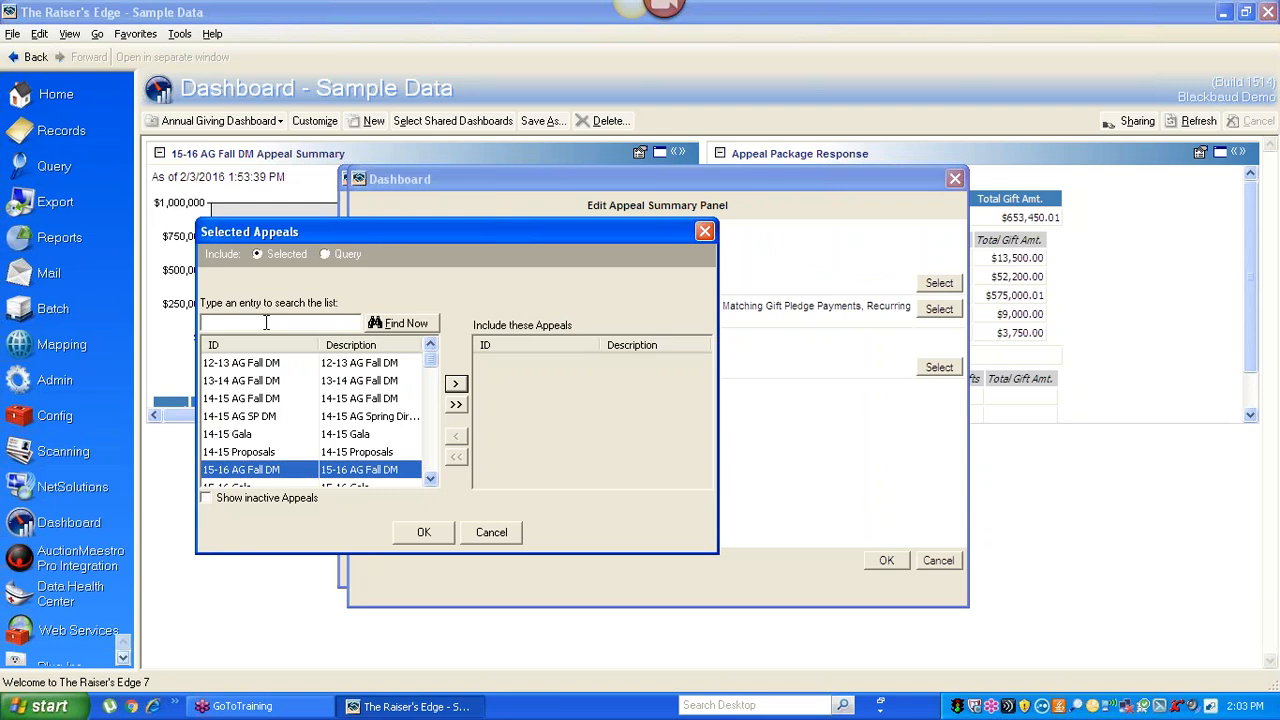
type("1")
type("fall")
left_click(408, 327)
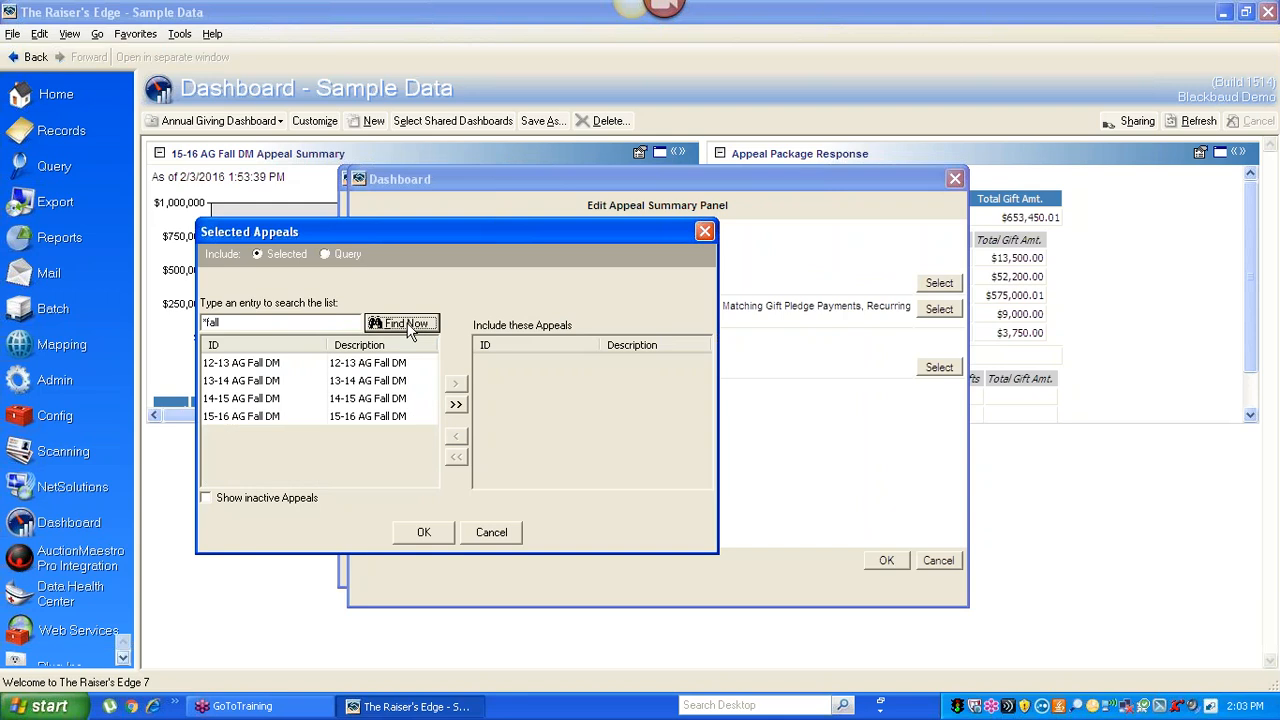
double_click(253, 364)
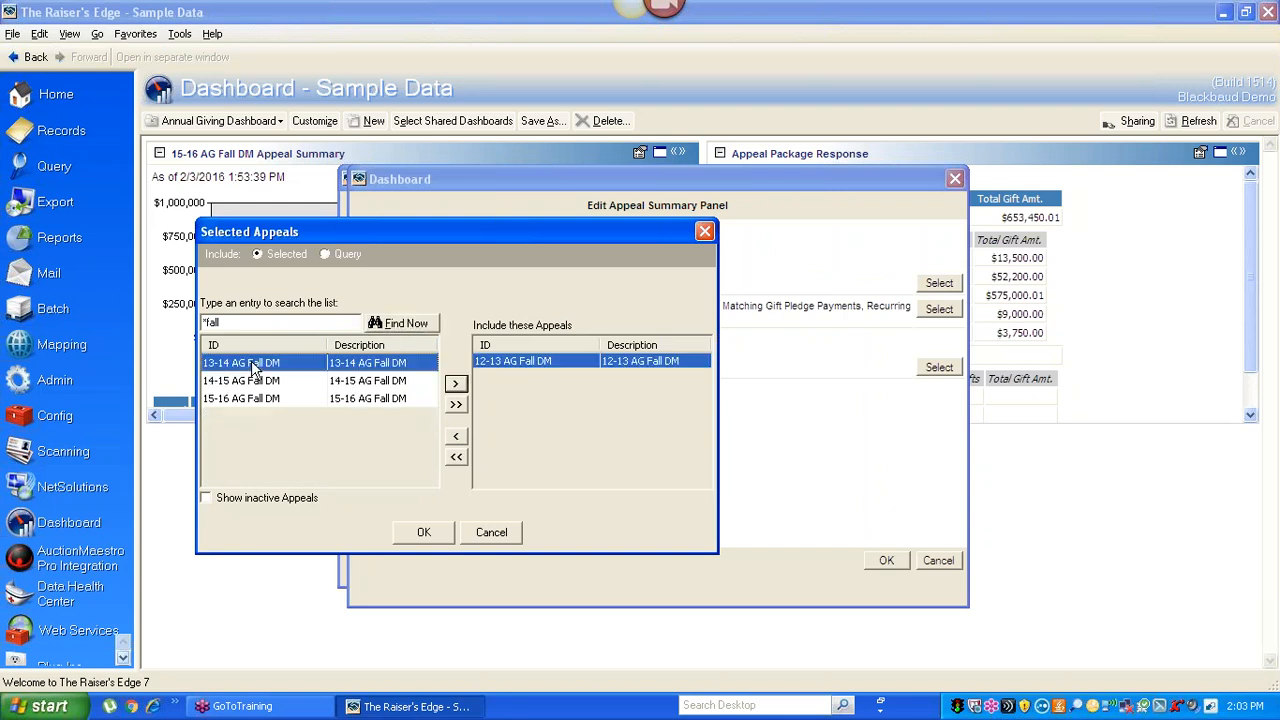
double_click(253, 364)
double_click(253, 364)
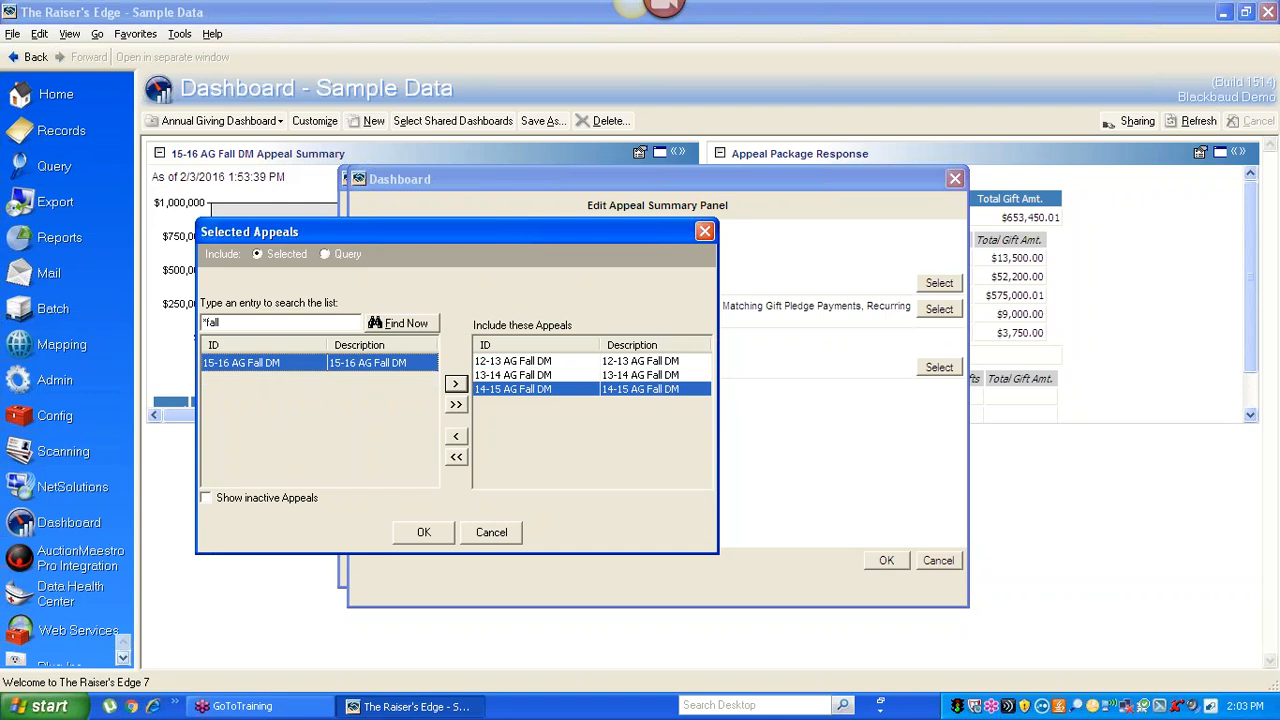
double_click(253, 364)
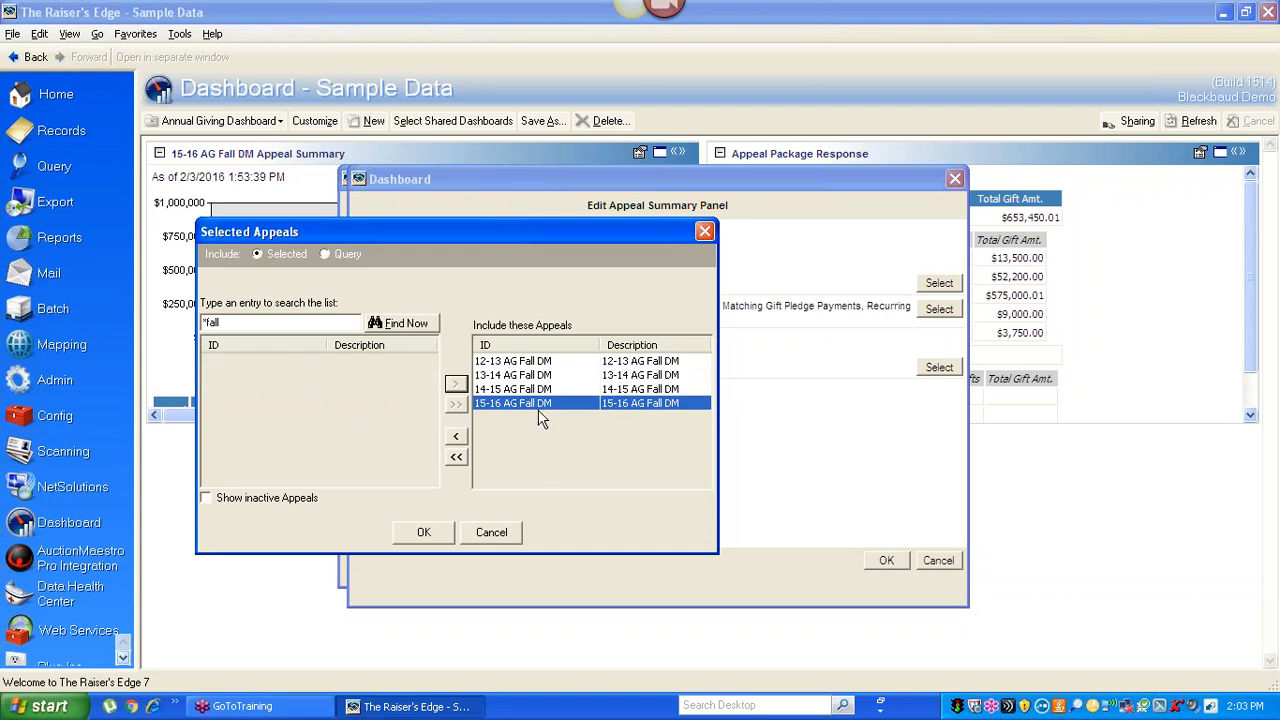
left_click(423, 533)
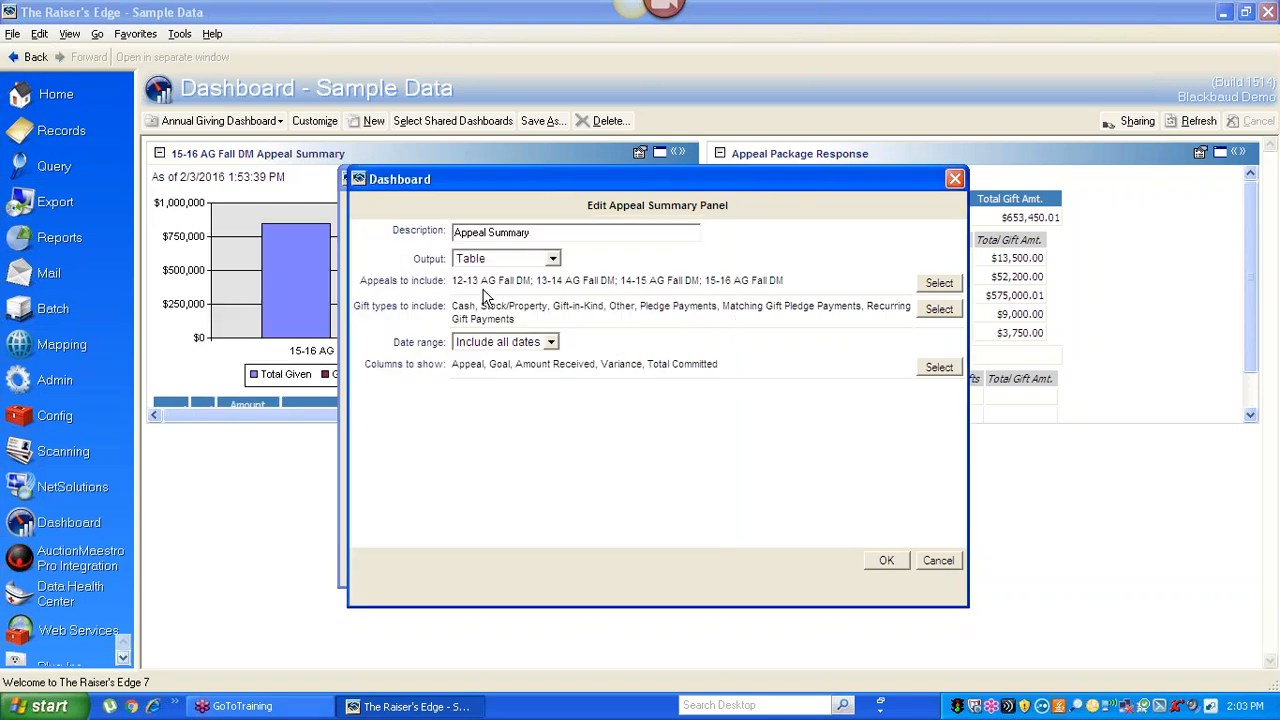
Step: Show all available columns in the new Appeal Summary panel
left_click(951, 370)
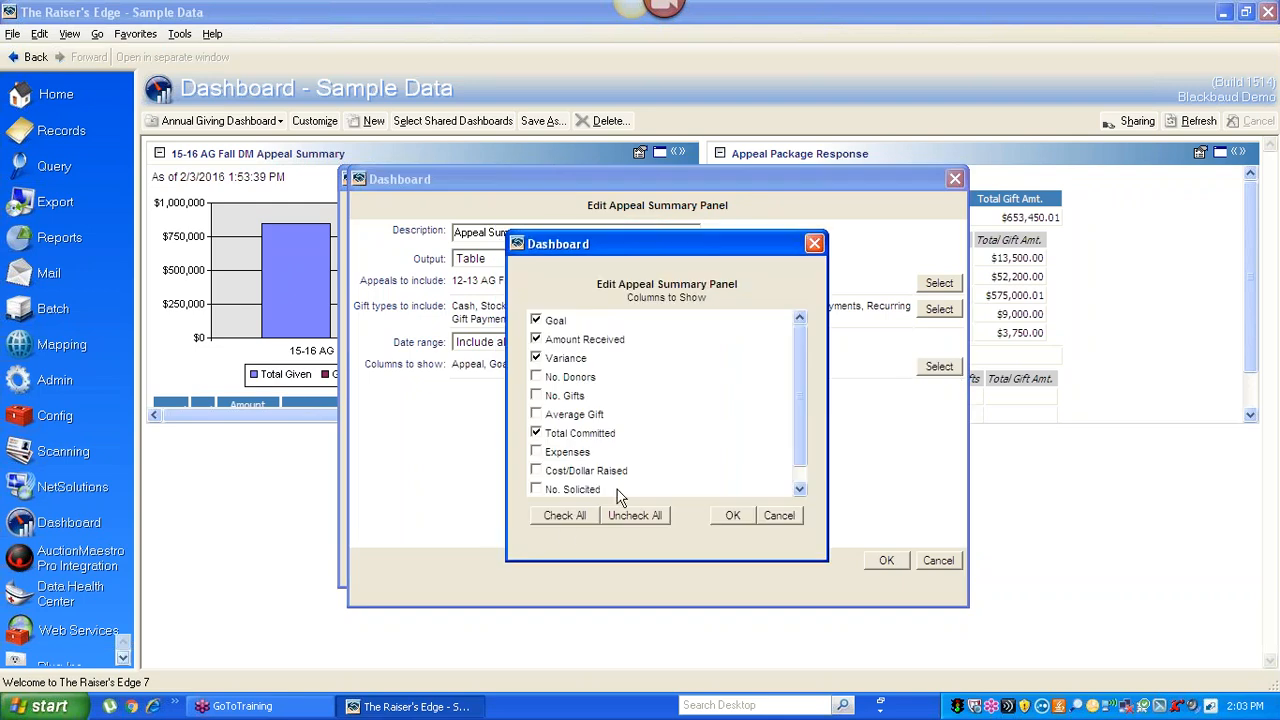
left_click(564, 518)
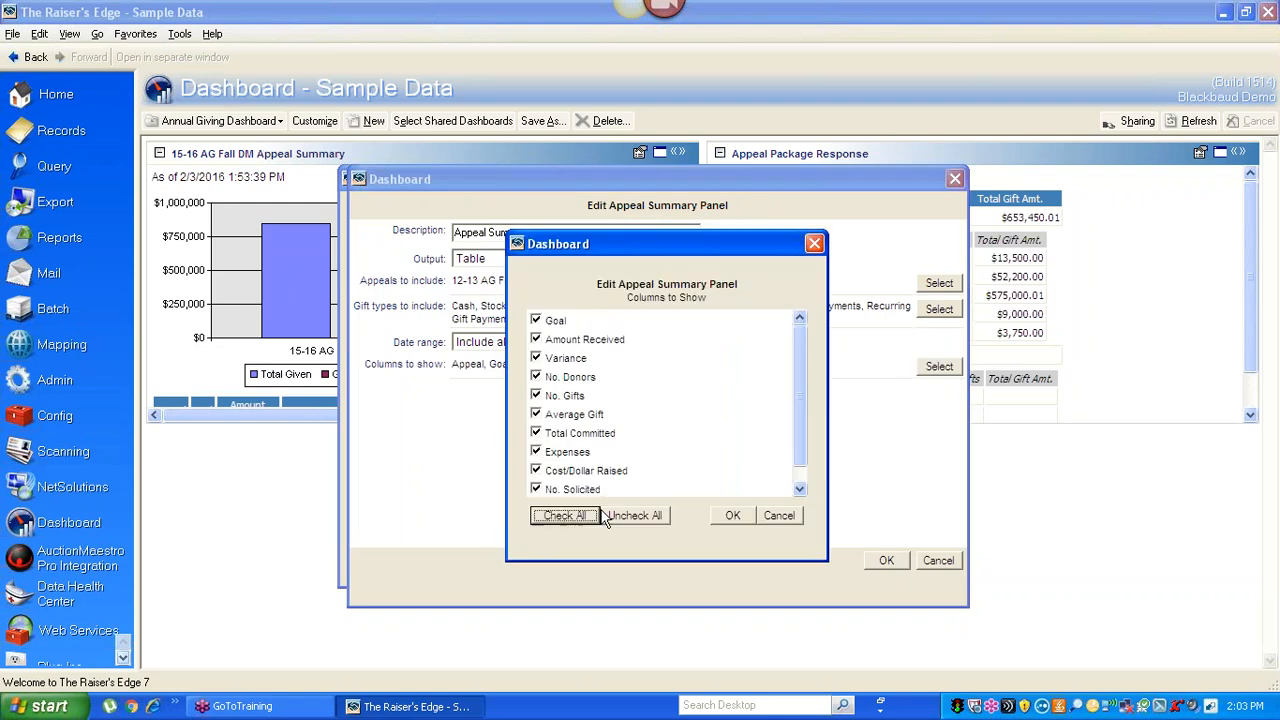
left_click(733, 518)
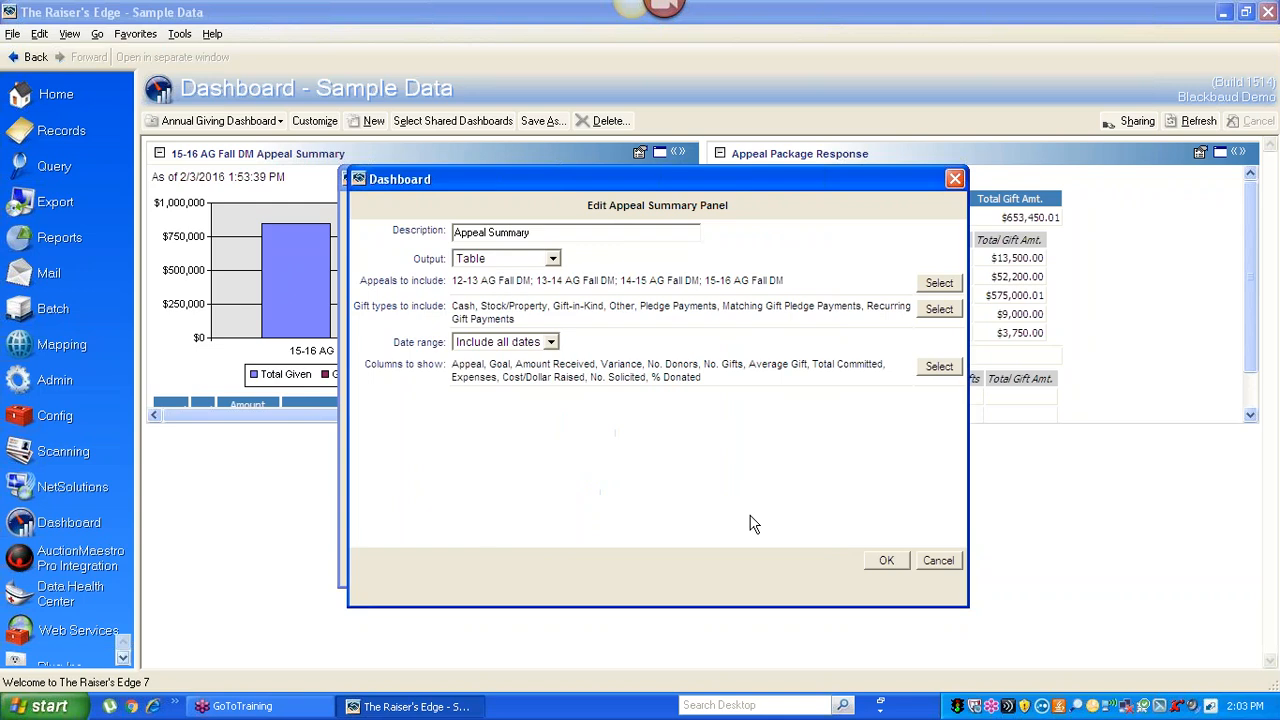
Step: Accept the panel settings, save the customized dashboard and enlarge the new Appeal Summary panel
left_click(887, 561)
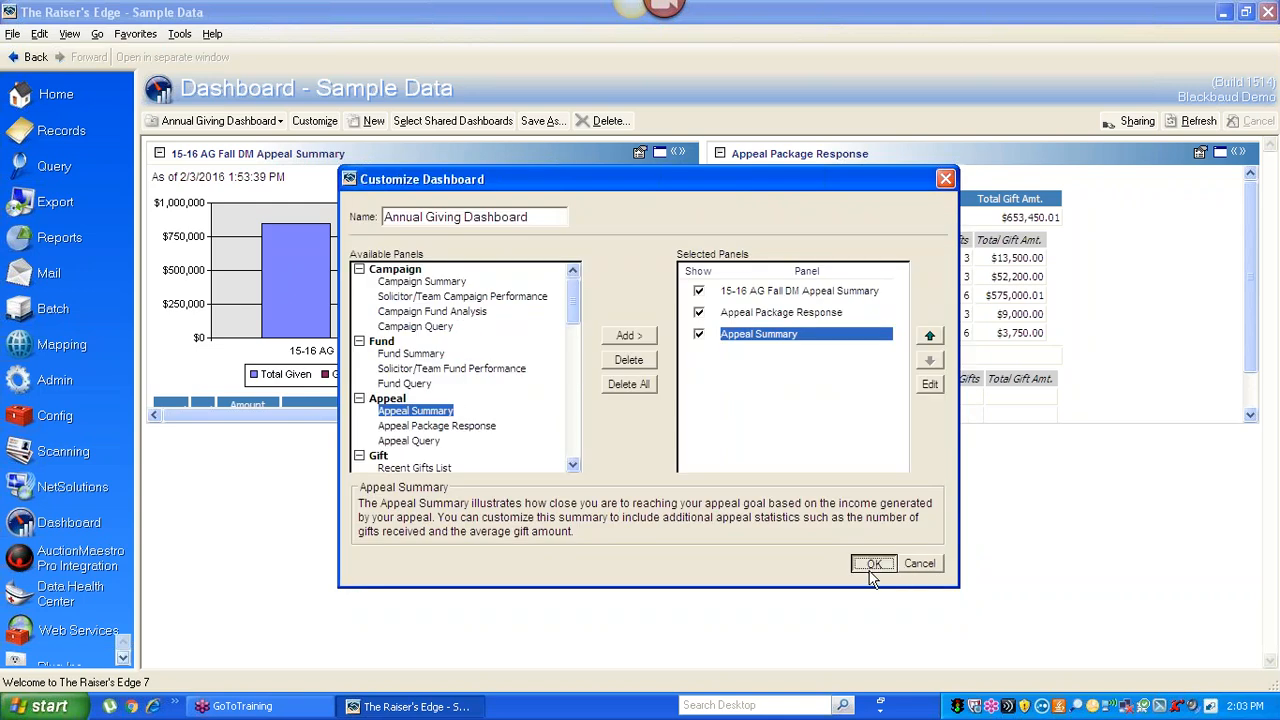
left_click(870, 566)
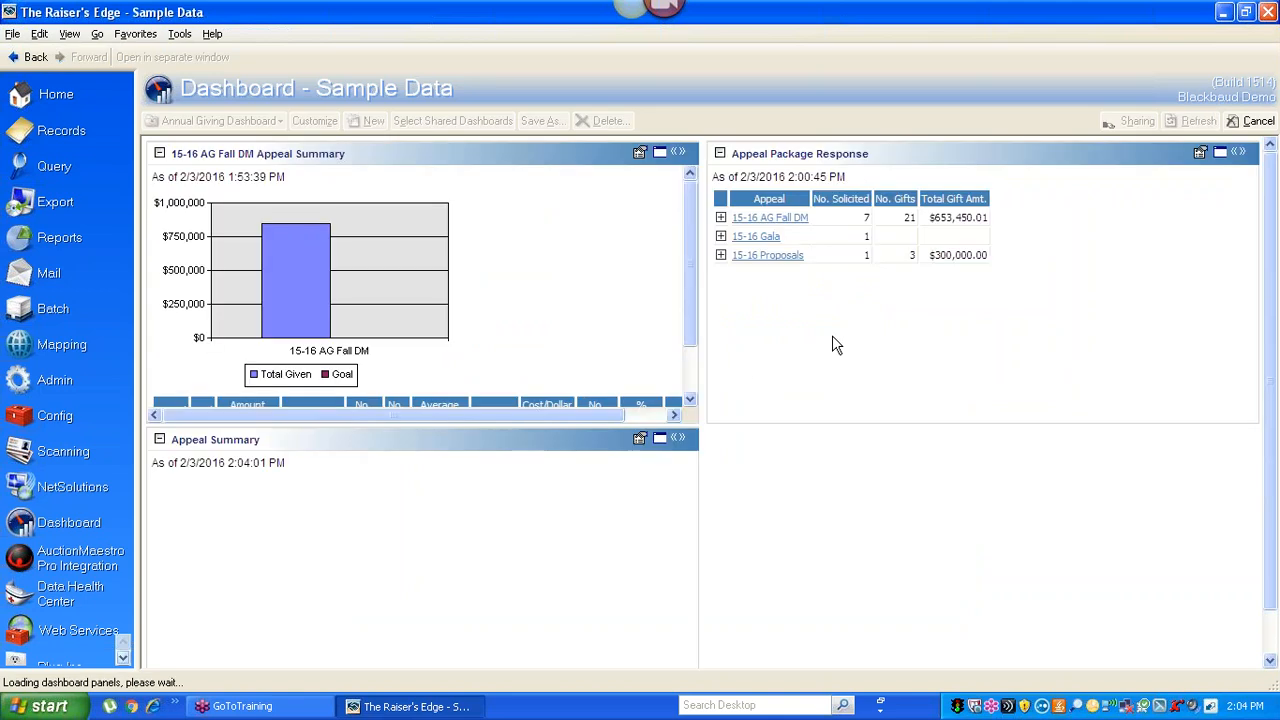
left_click(660, 440)
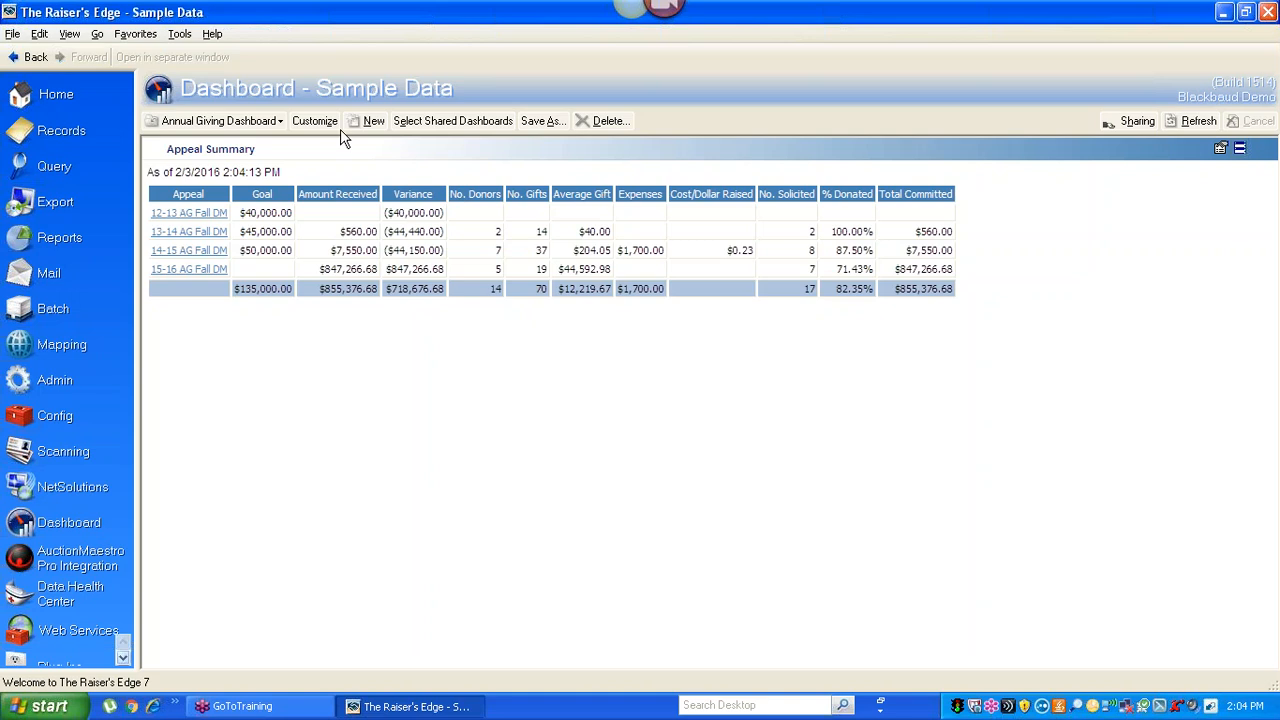
Step: Reopen the appeal selection of the new Appeal Summary panel and remove all of its included appeals
left_click(312, 121)
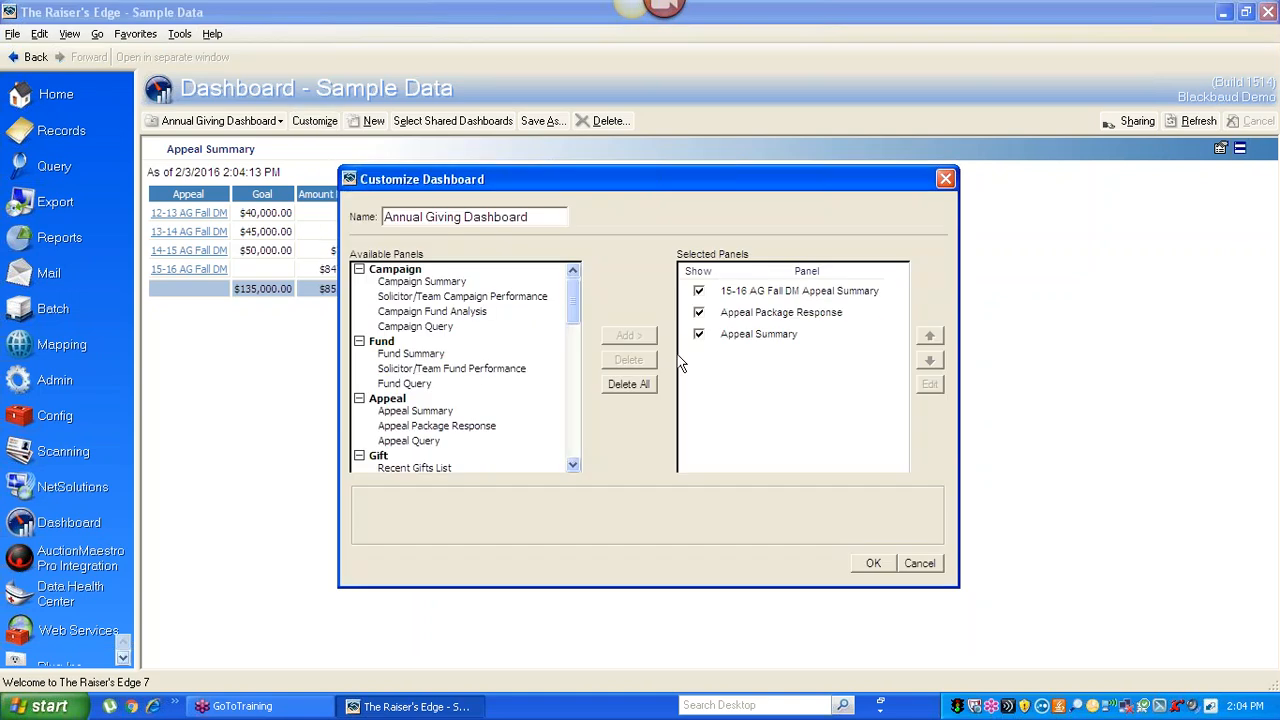
double_click(758, 336)
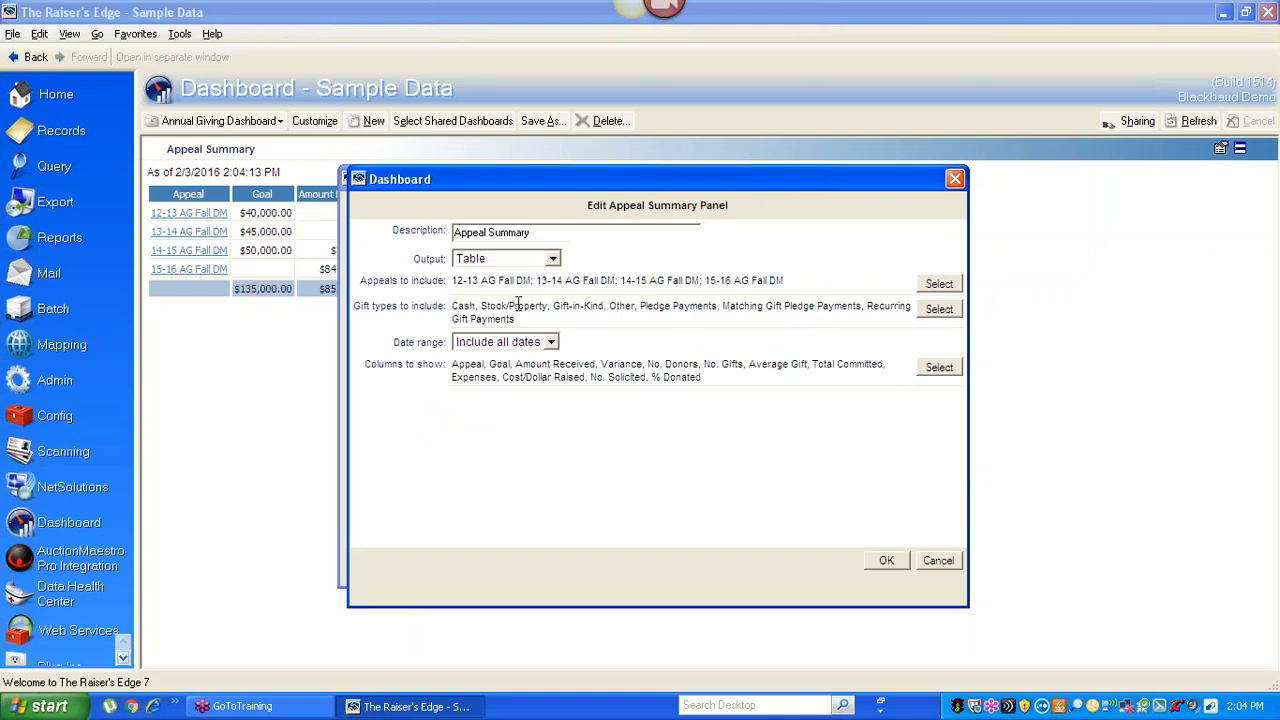
left_click(939, 283)
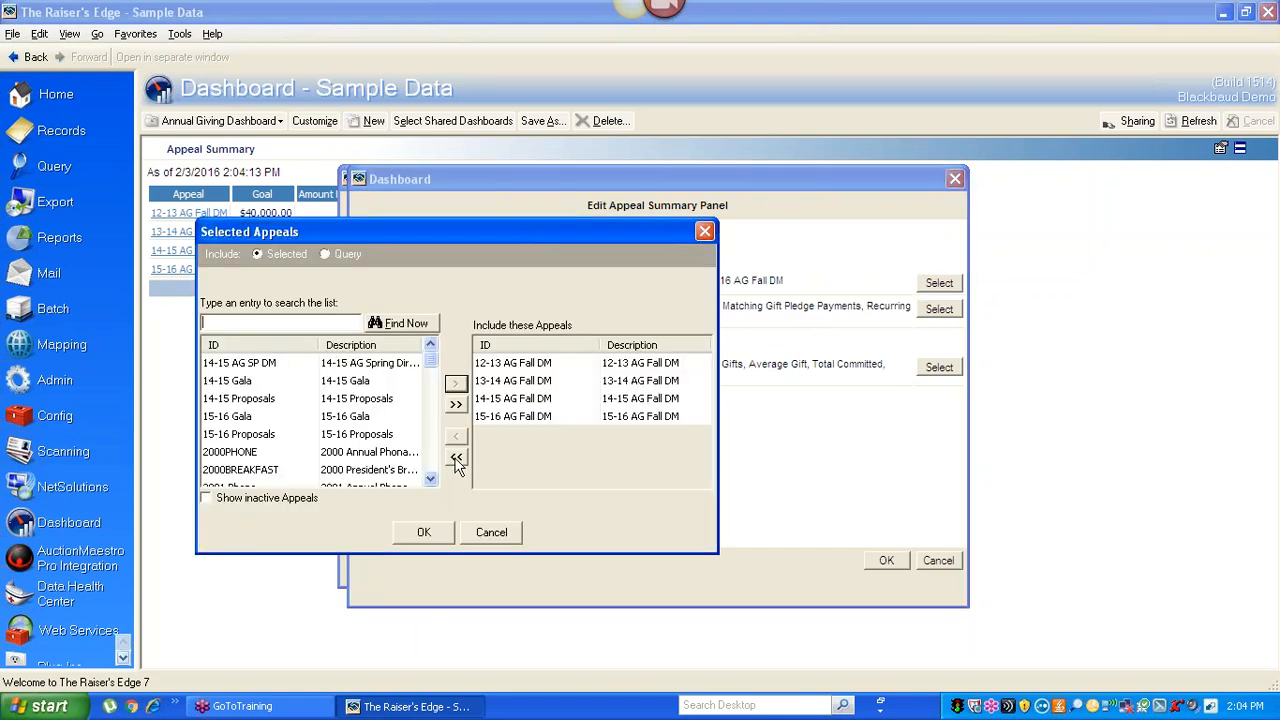
left_click(456, 457)
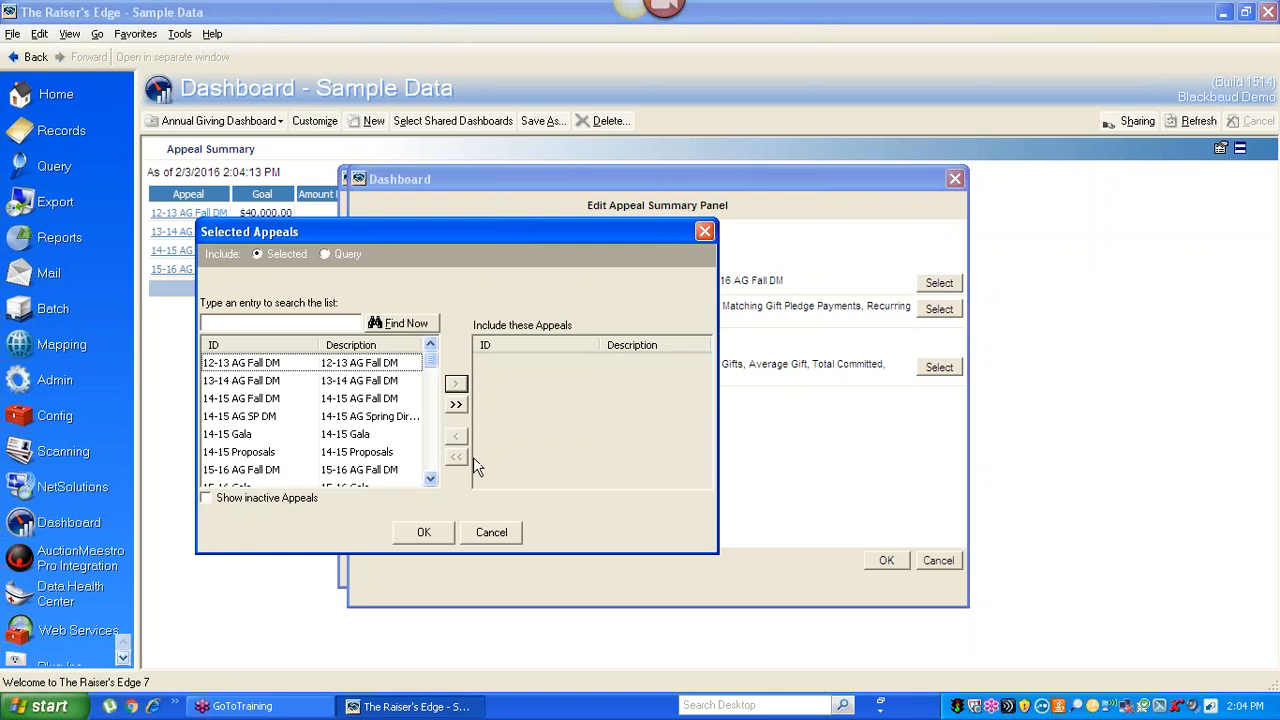
Step: Search the appeals for "15", include 15-16 AG Fall DM, 15-16 Gala and 15-16 Proposals, and accept the Appeal Summary panel's settings
left_click(218, 325)
type("1")
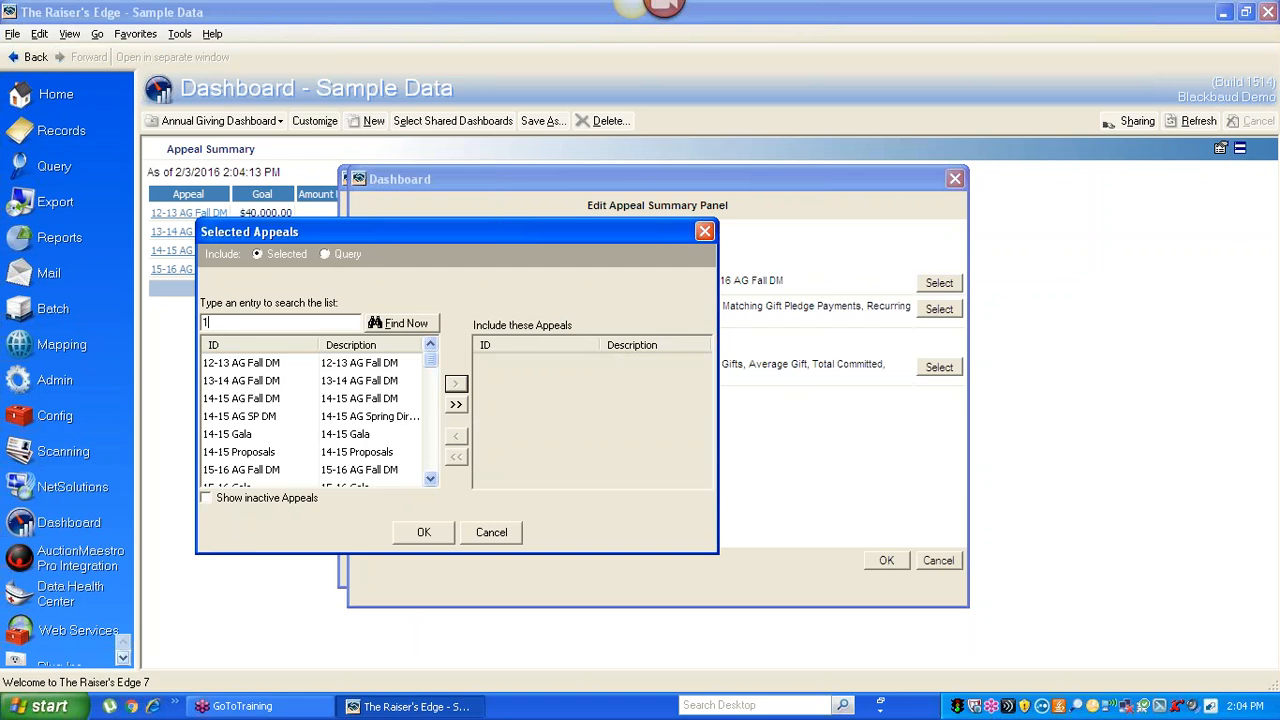
type("5")
left_click(405, 323)
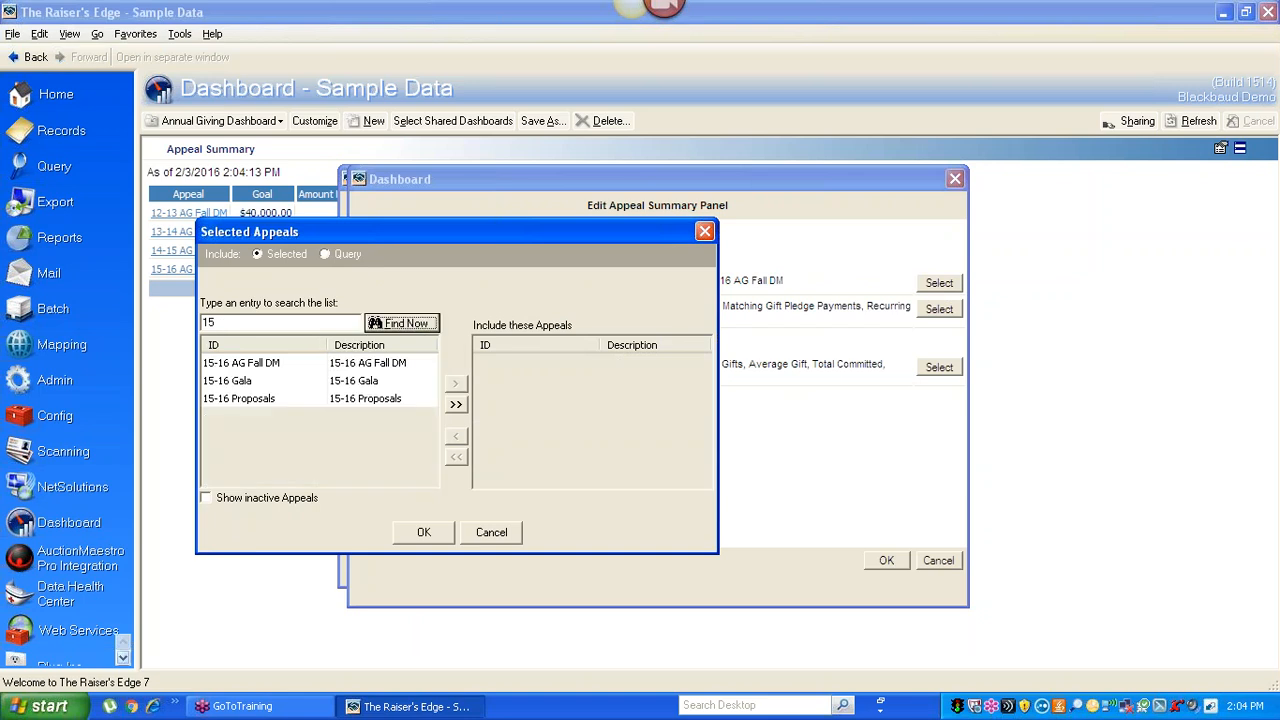
double_click(353, 366)
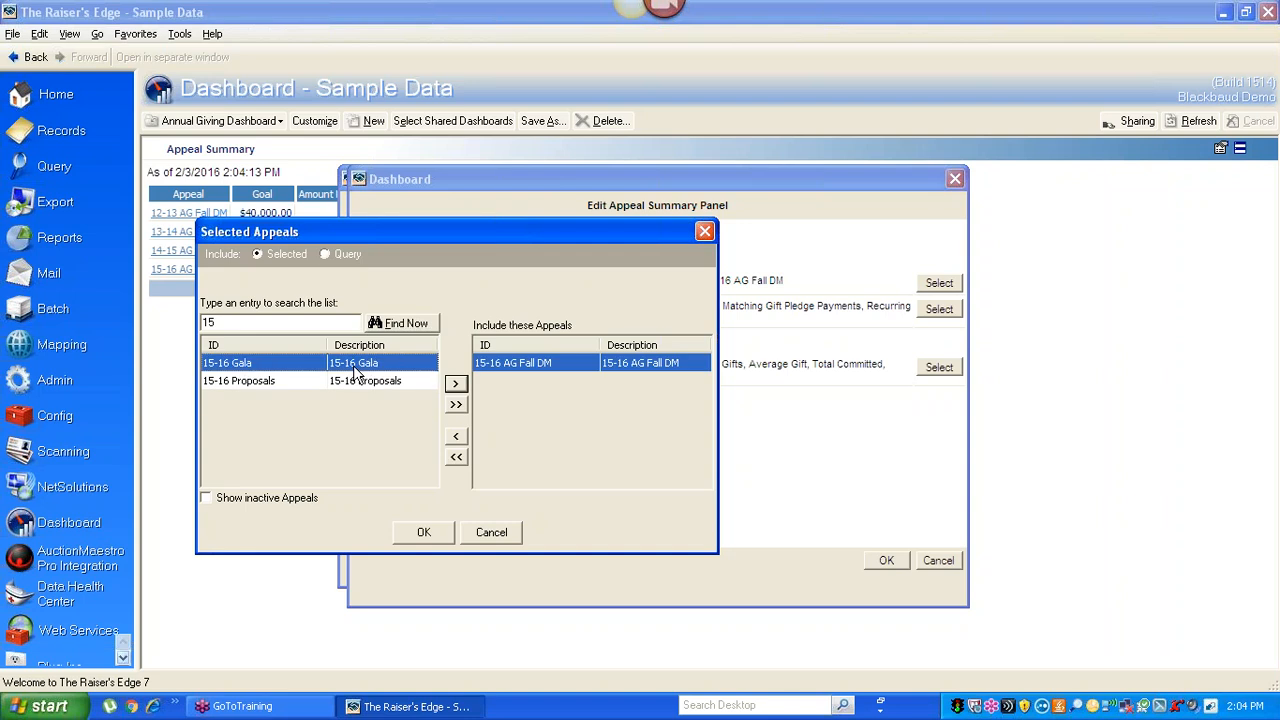
double_click(354, 368)
double_click(354, 368)
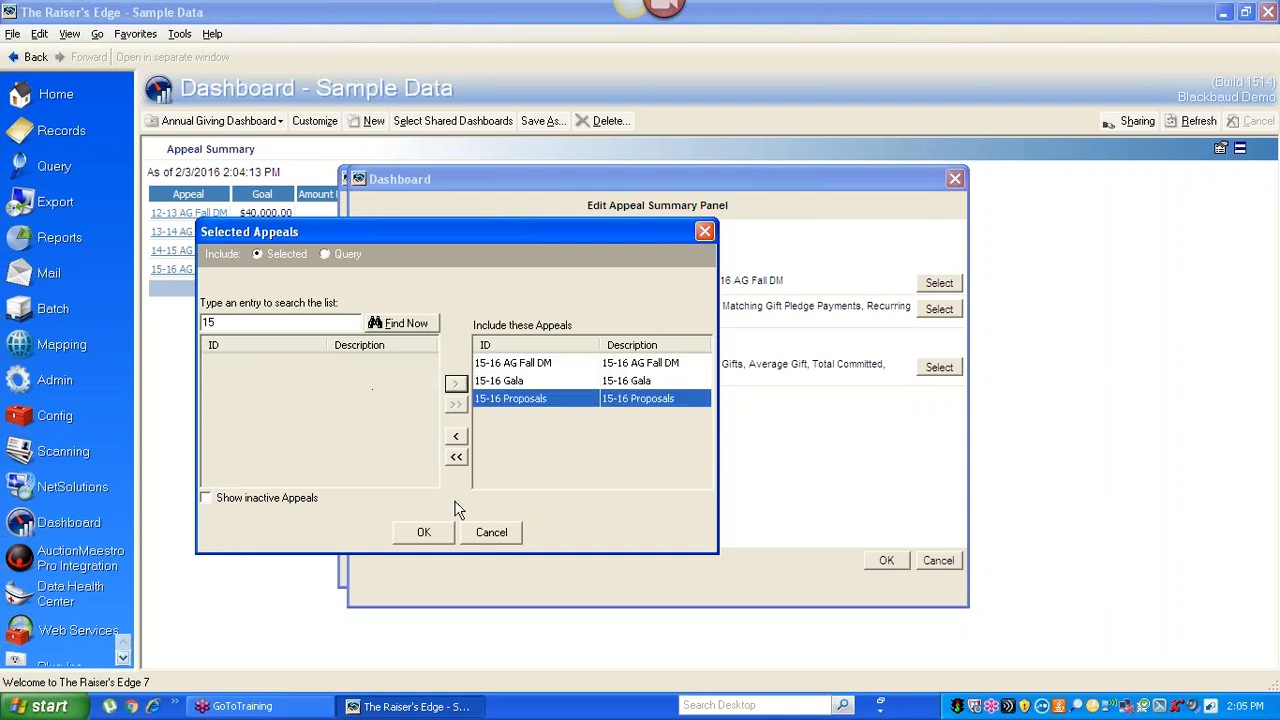
left_click(419, 534)
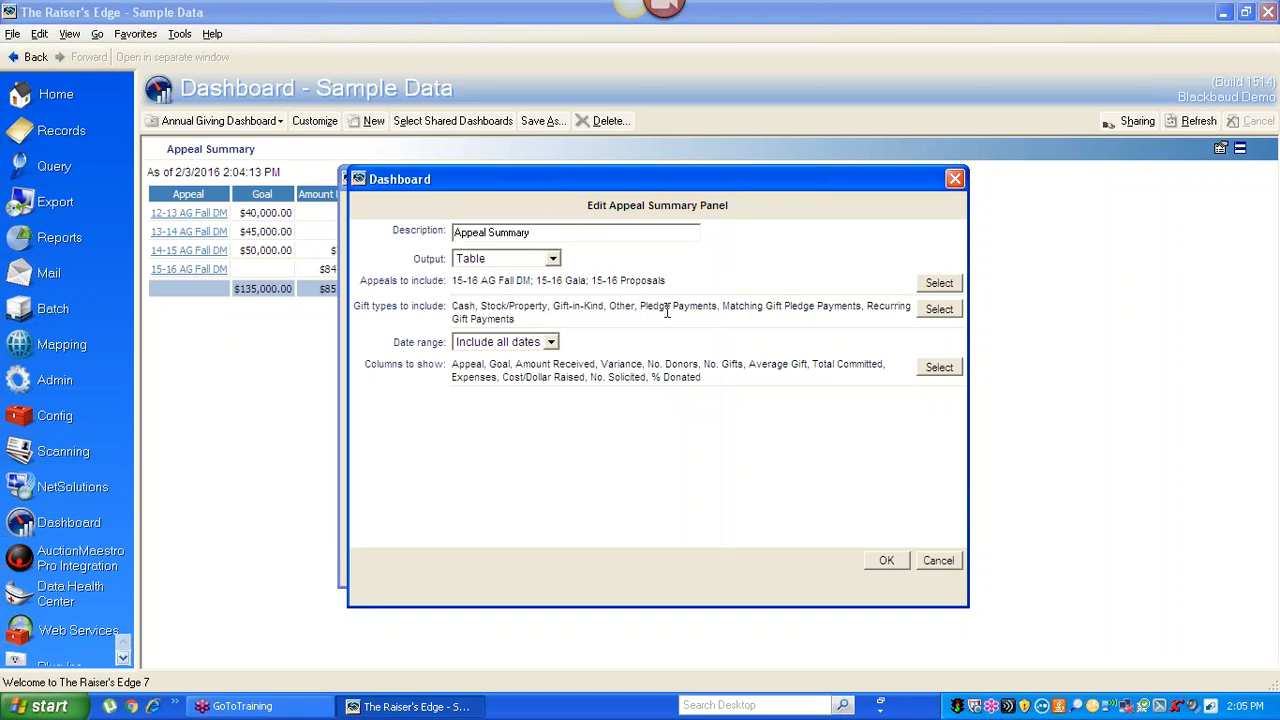
left_click(886, 561)
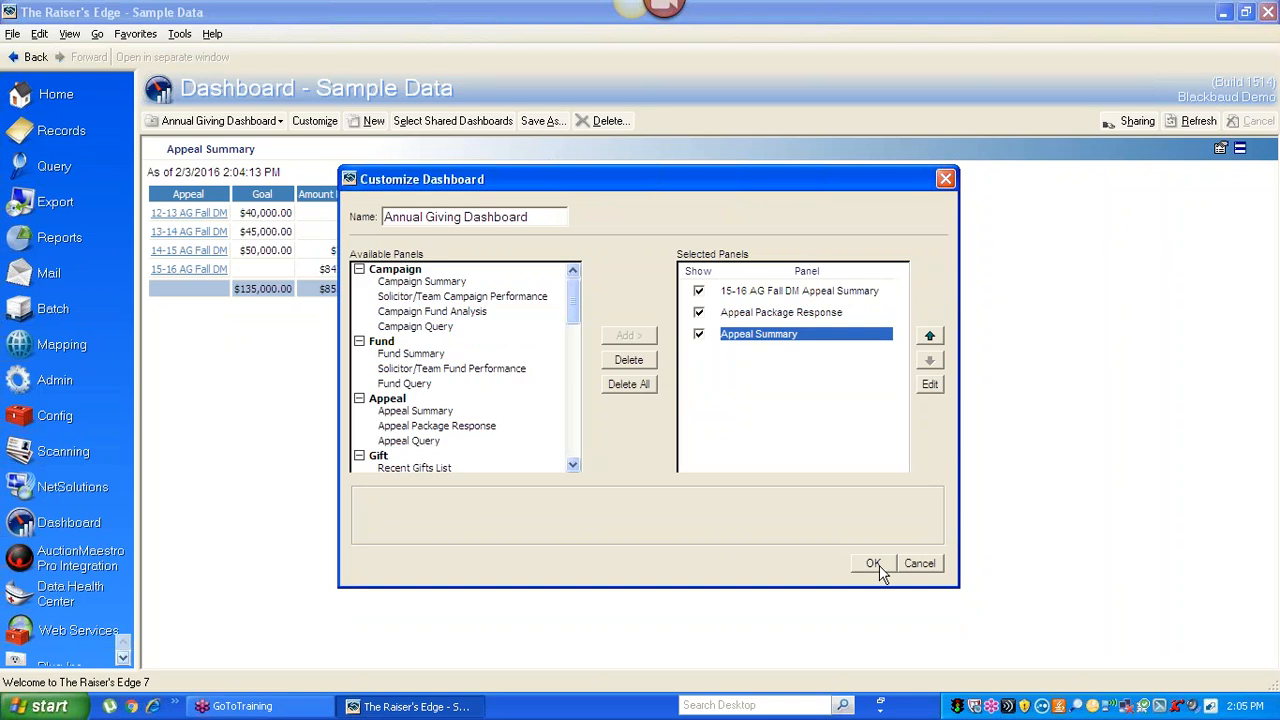
Step: Apply the customization of the Annual Giving Dashboard and return from the enlarged Appeal Summary panel to the full dashboard
left_click(873, 564)
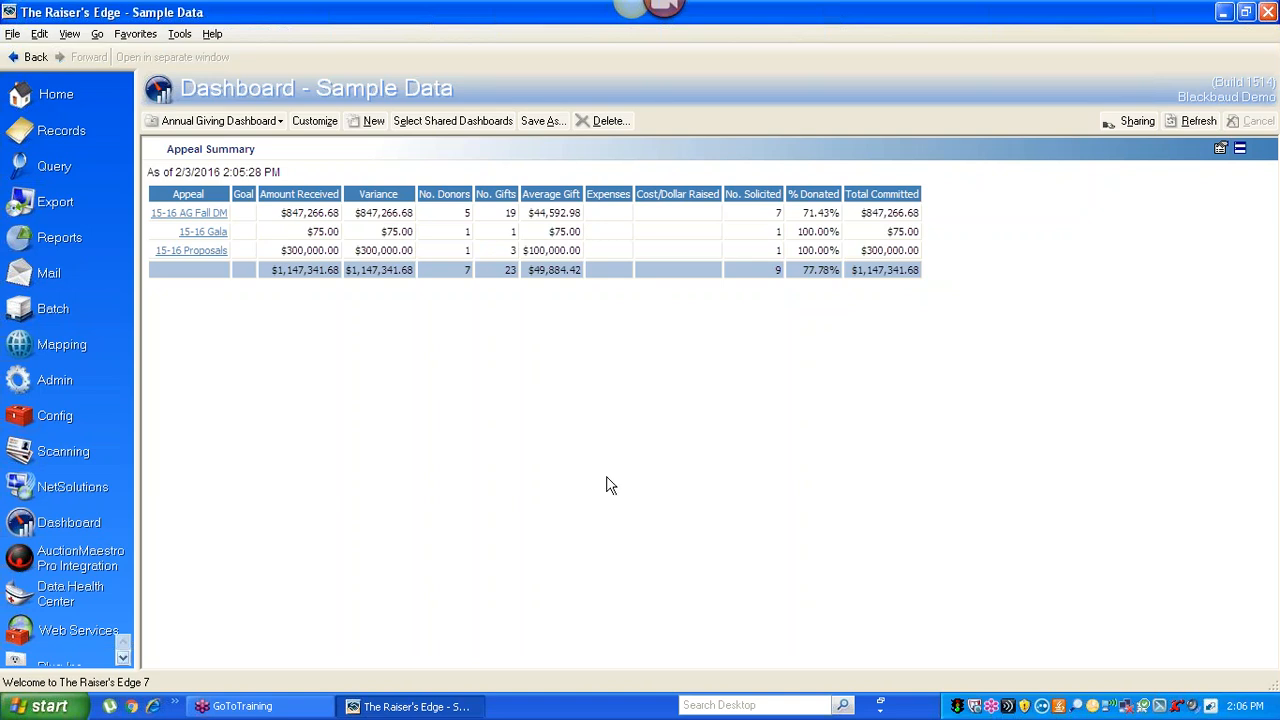
left_click(1241, 152)
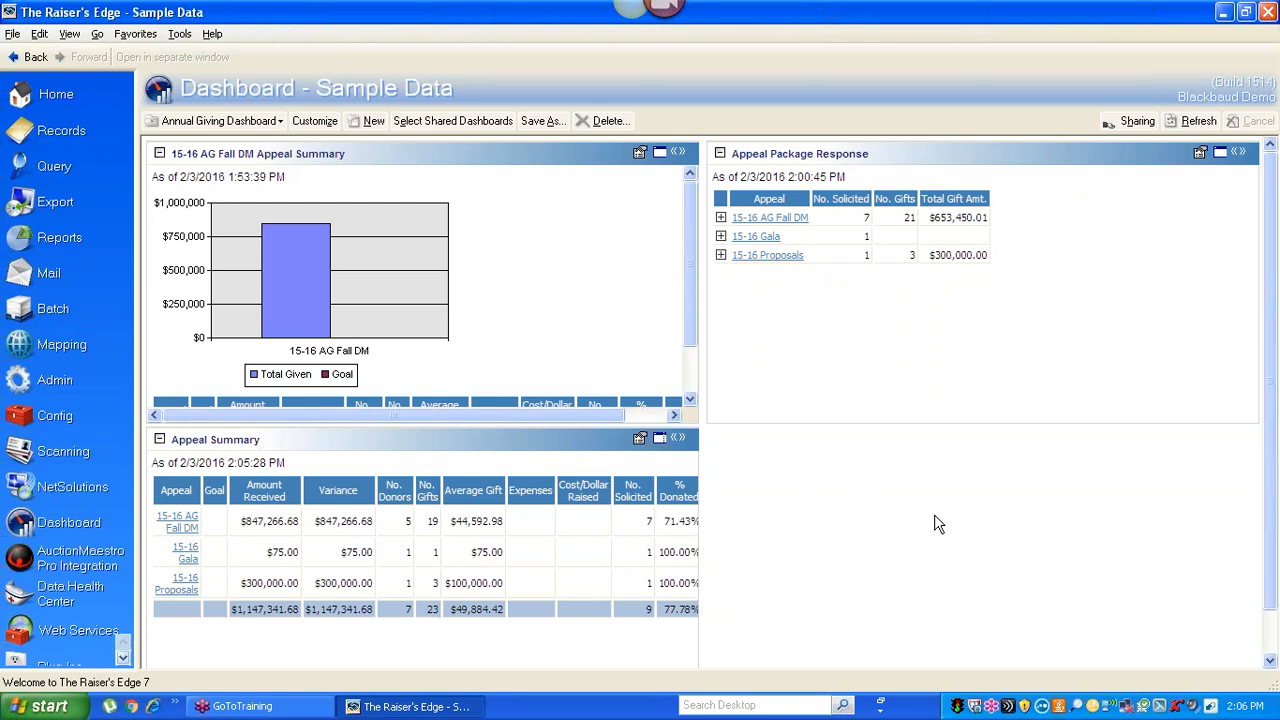
Step: Customize the Annual Giving Dashboard by adding the Donor Giving Analysis panel to its selected panels
left_click(312, 121)
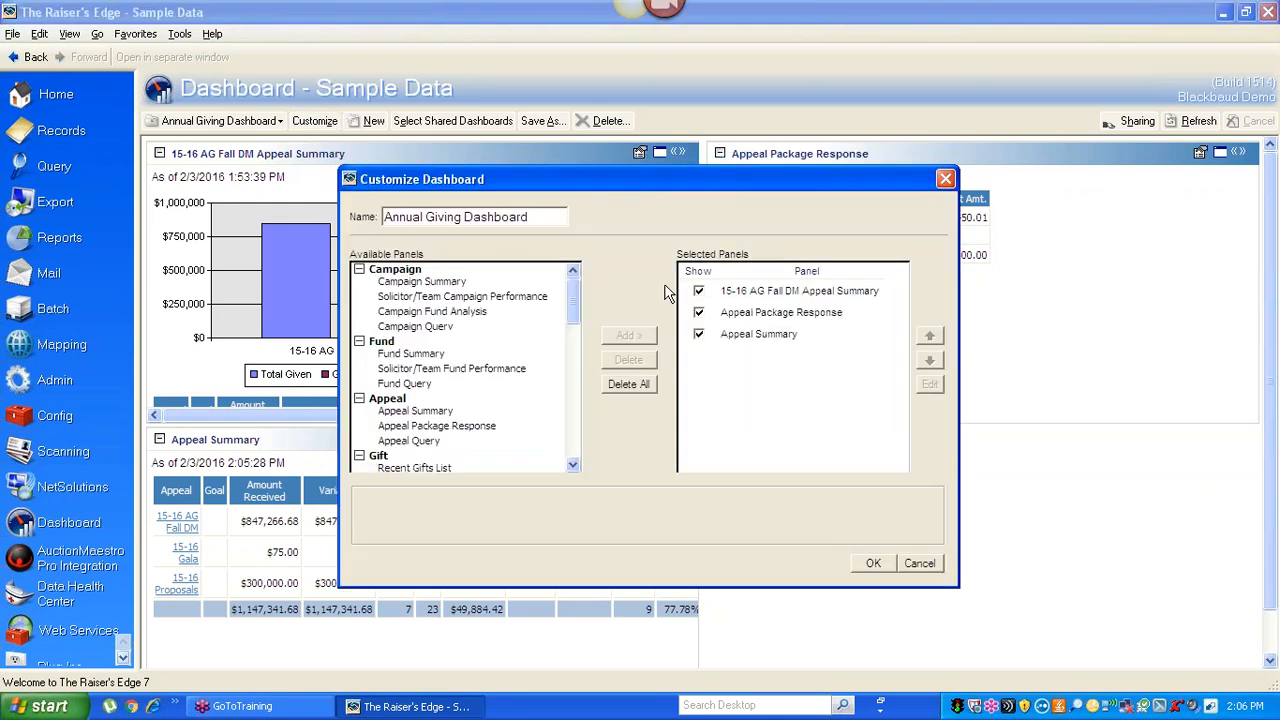
left_click_drag(568, 300, 565, 356)
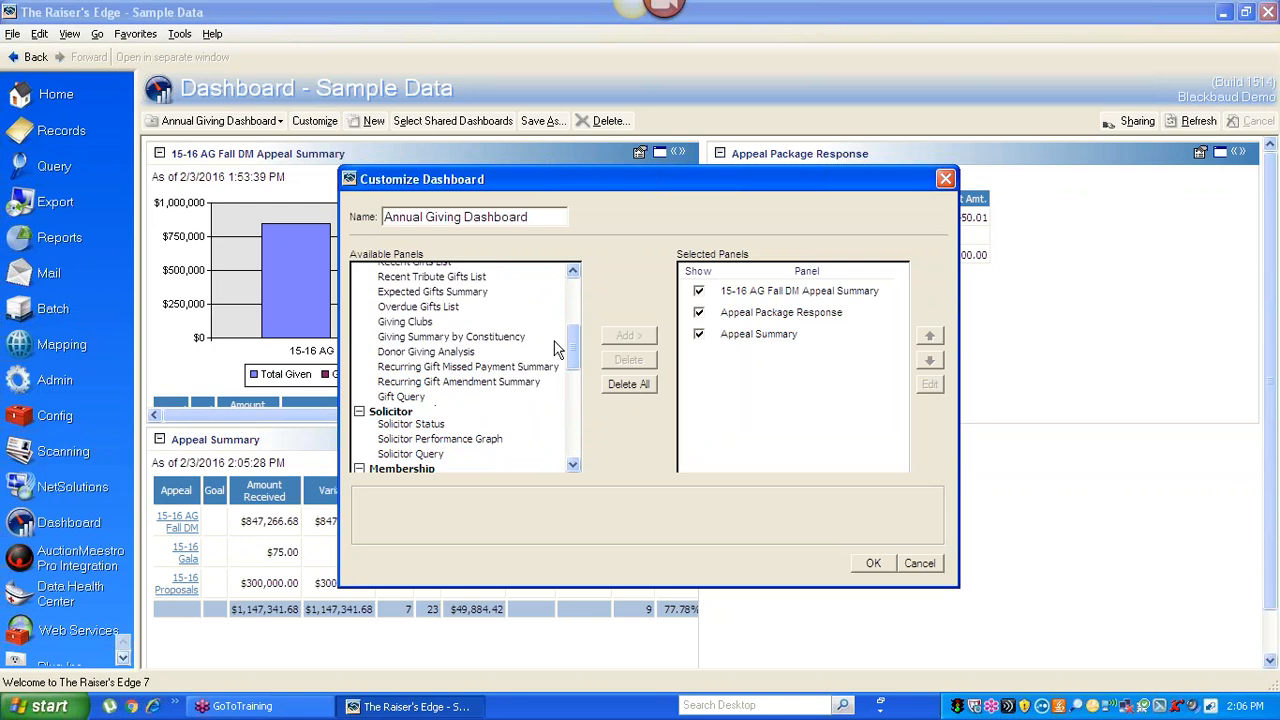
left_click(457, 356)
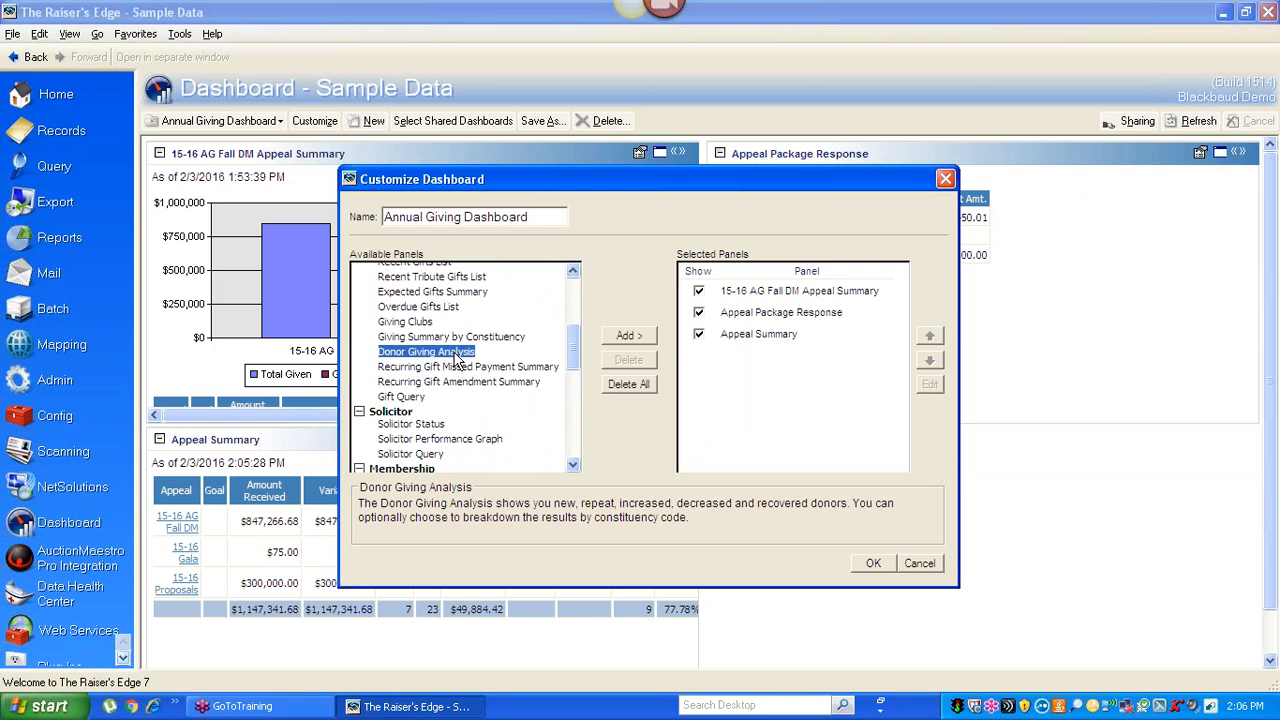
double_click(457, 356)
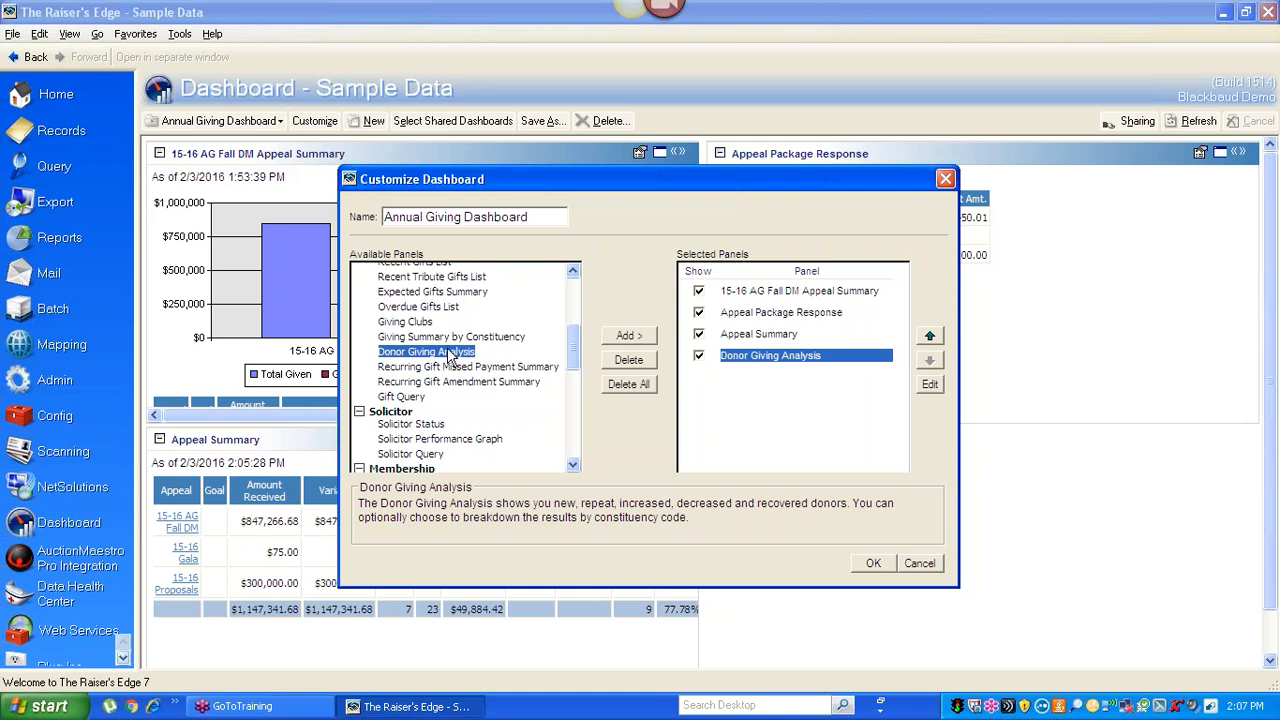
mouse_move(576, 354)
left_mouse_down()
mouse_move(575, 333)
mouse_move(575, 345)
left_mouse_up()
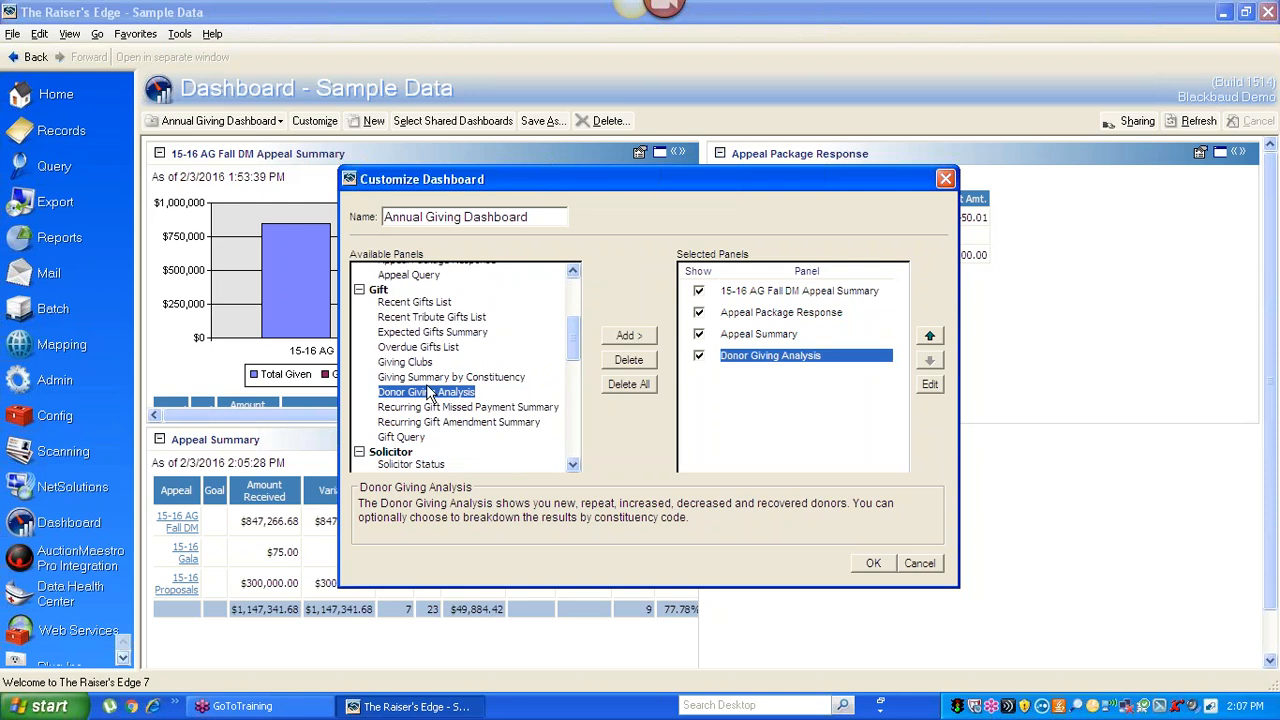
Step: Set the Donor Giving Analysis panel's date range to Last fiscal yr, and review the panel enlarged before returning to the full dashboard
double_click(778, 357)
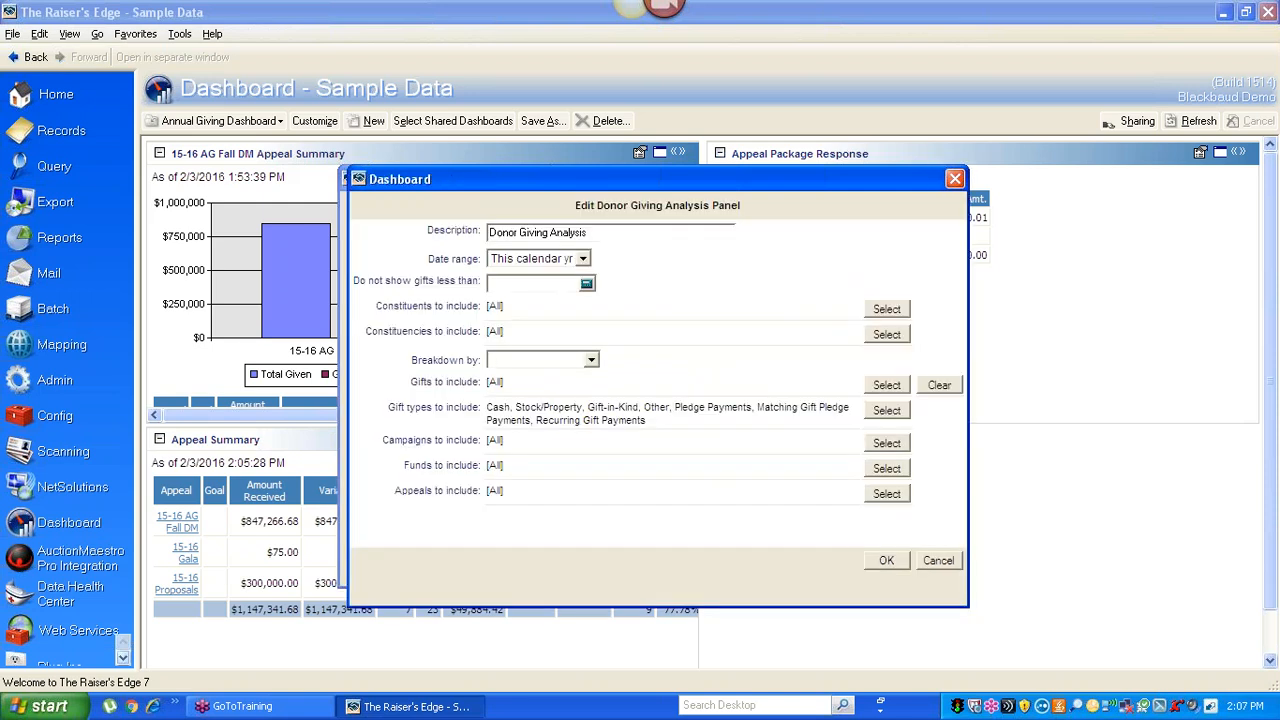
left_click(582, 259)
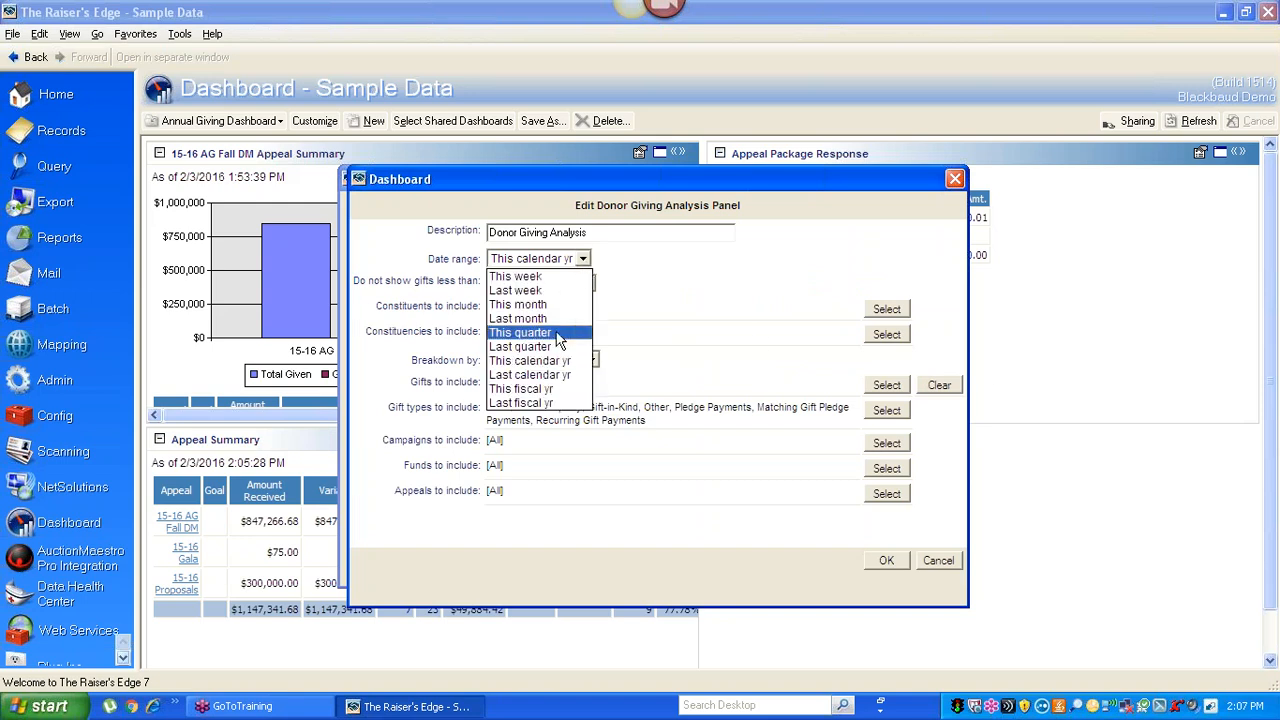
left_click(544, 403)
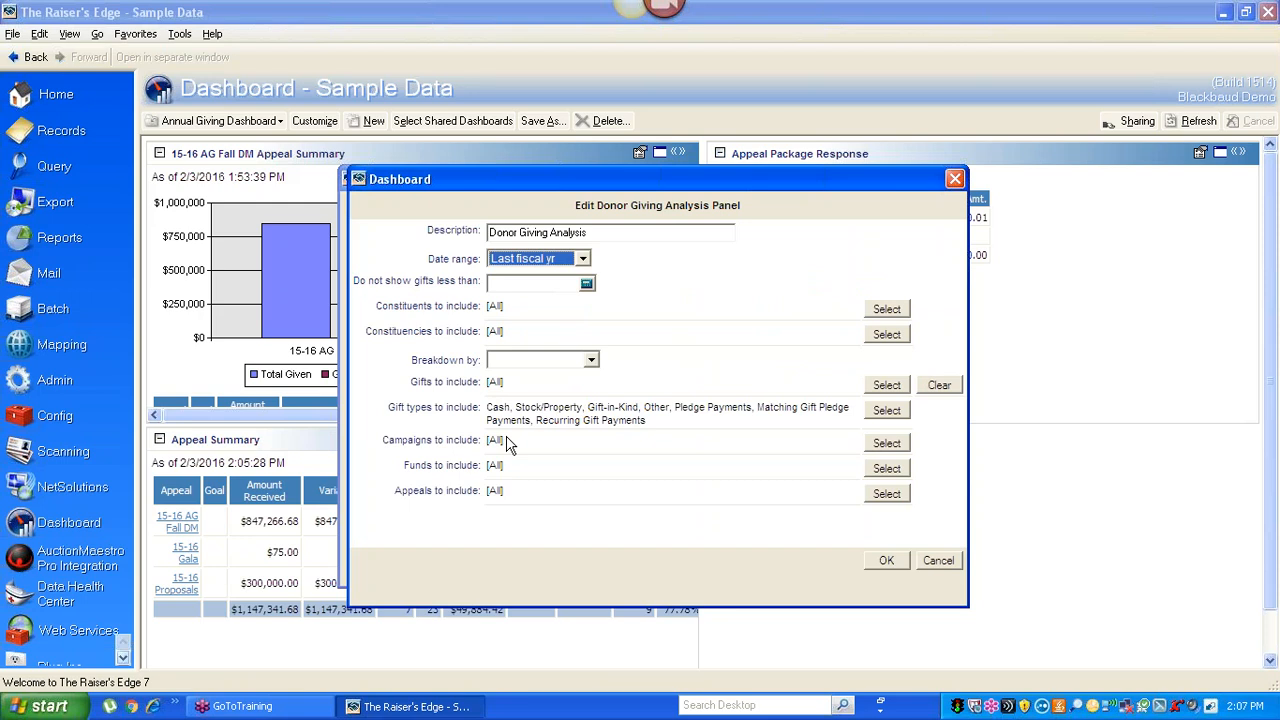
left_click(886, 561)
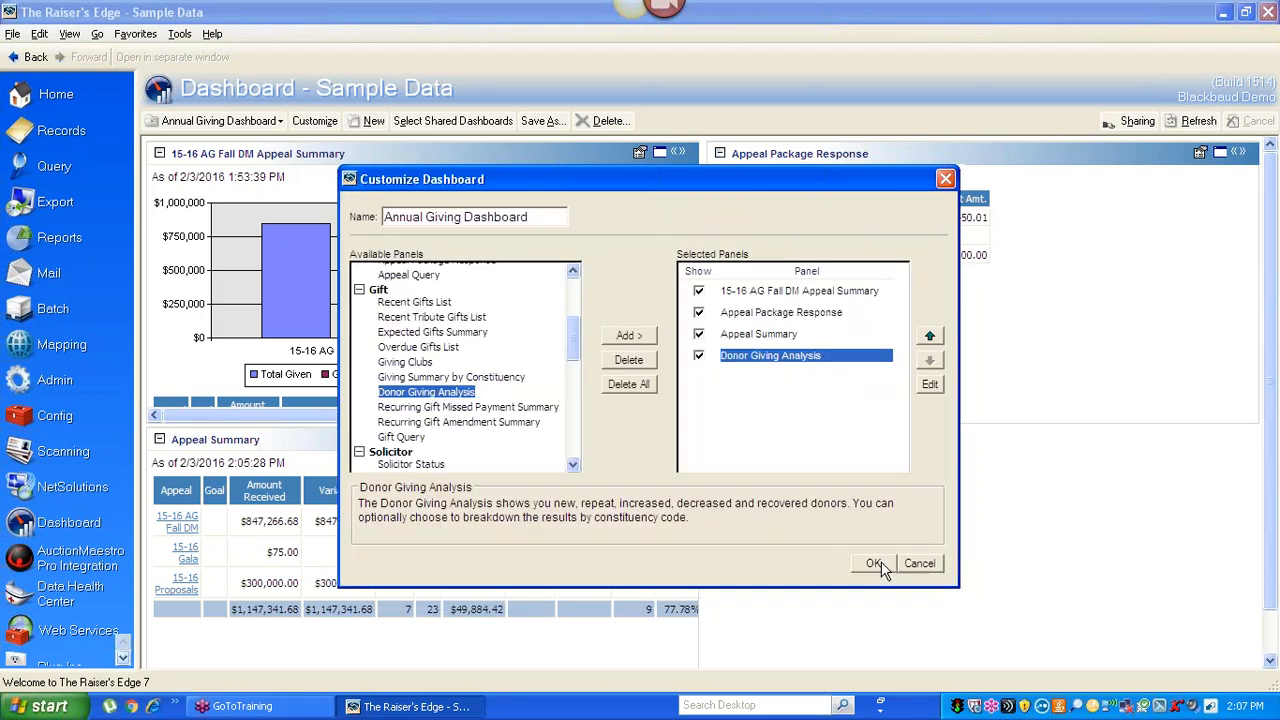
left_click(874, 564)
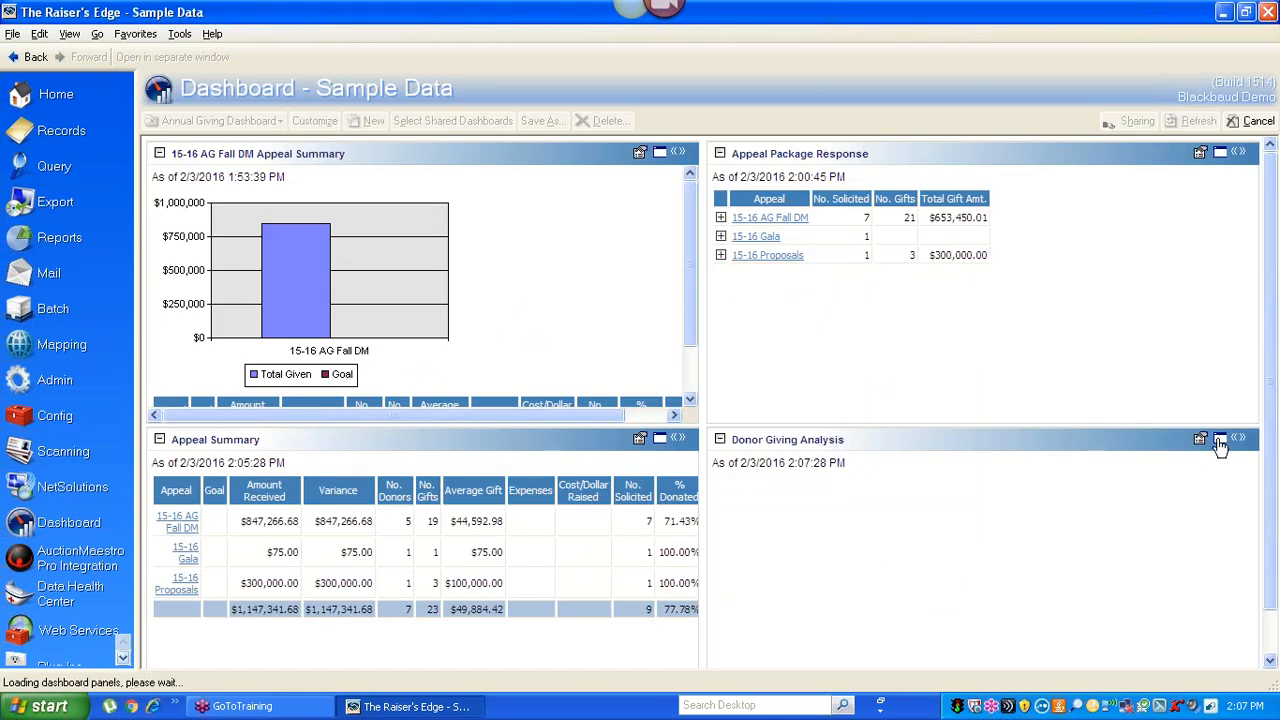
left_click(1220, 442)
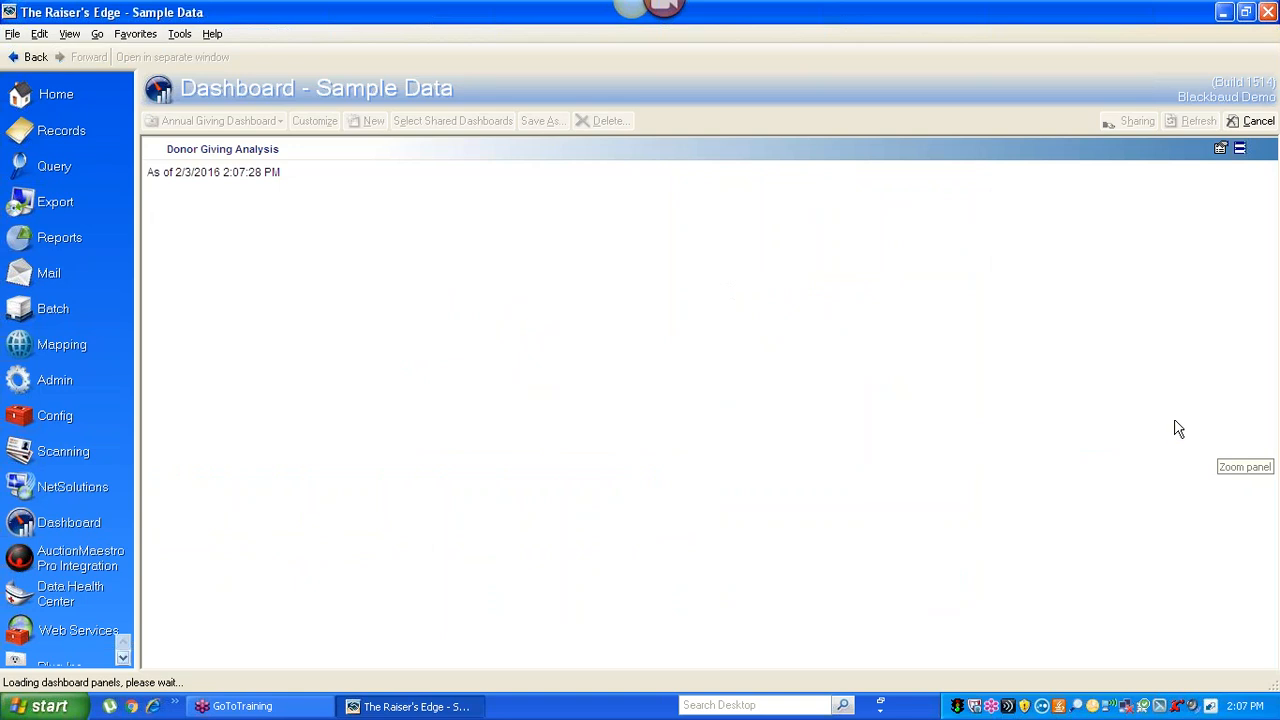
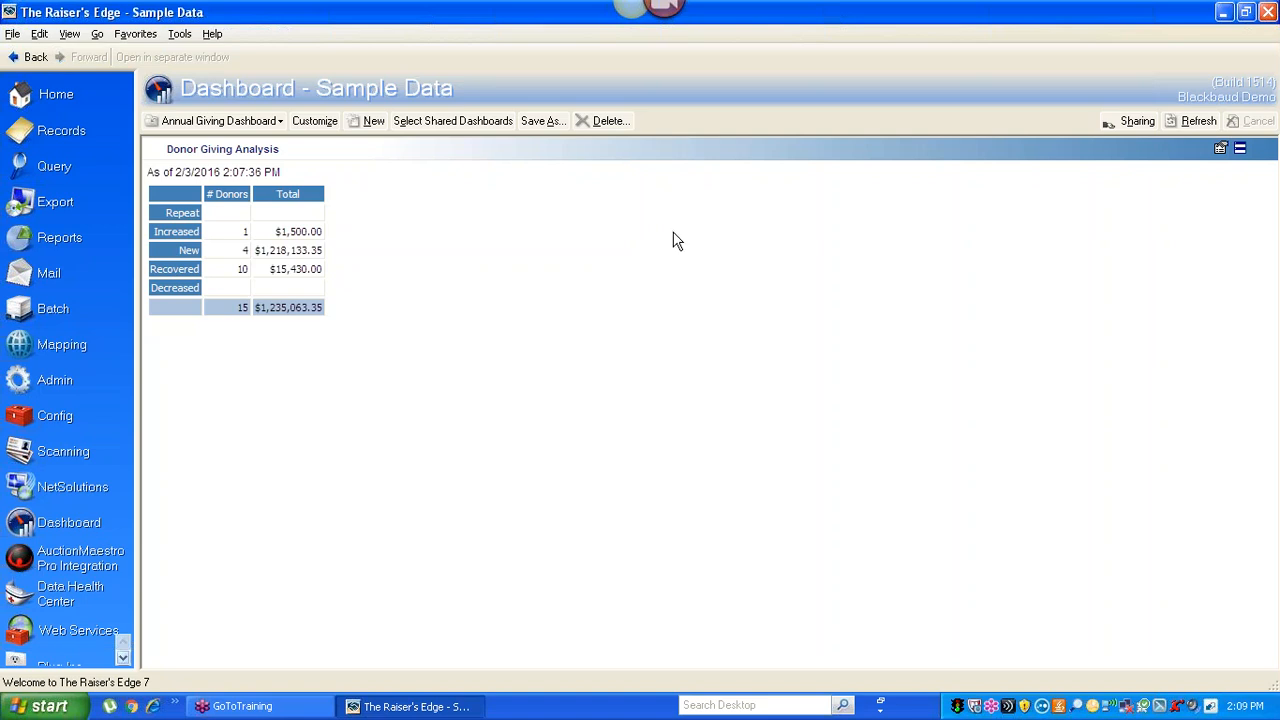
left_click(1241, 150)
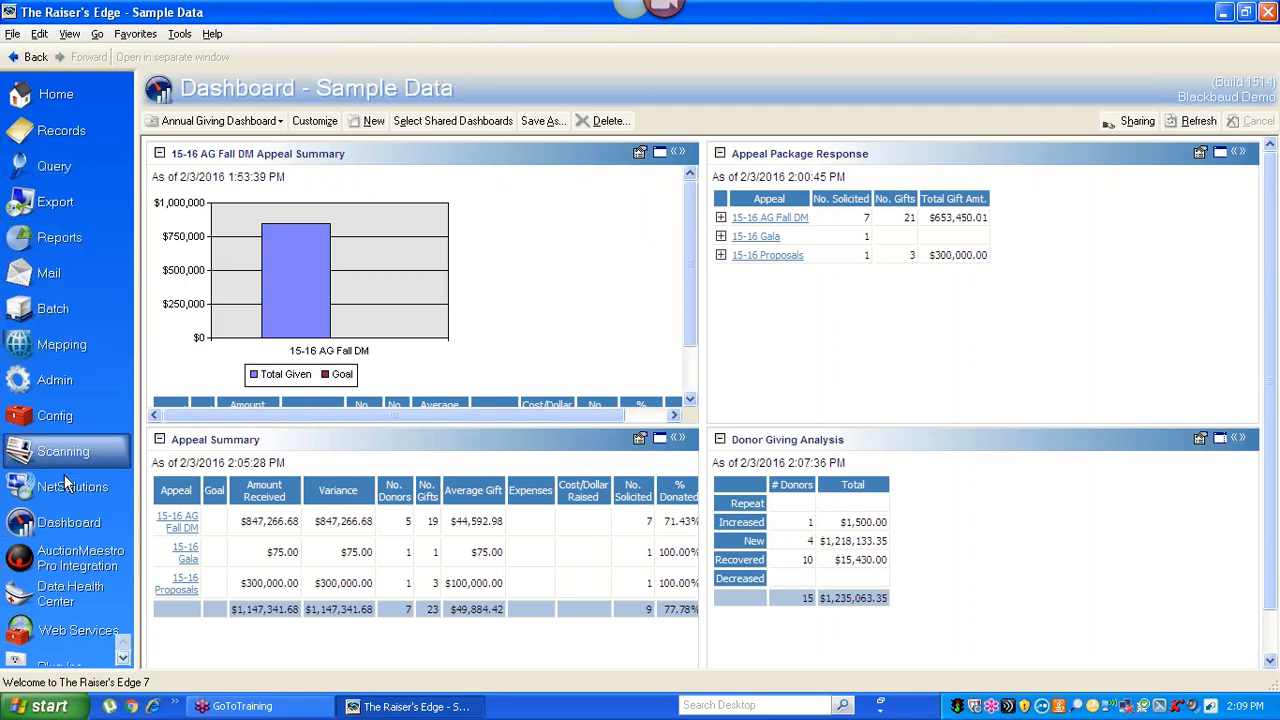
Step: Create a new Constituent Directory report from the Profiles, Lists, and Directories reports
left_click(55, 240)
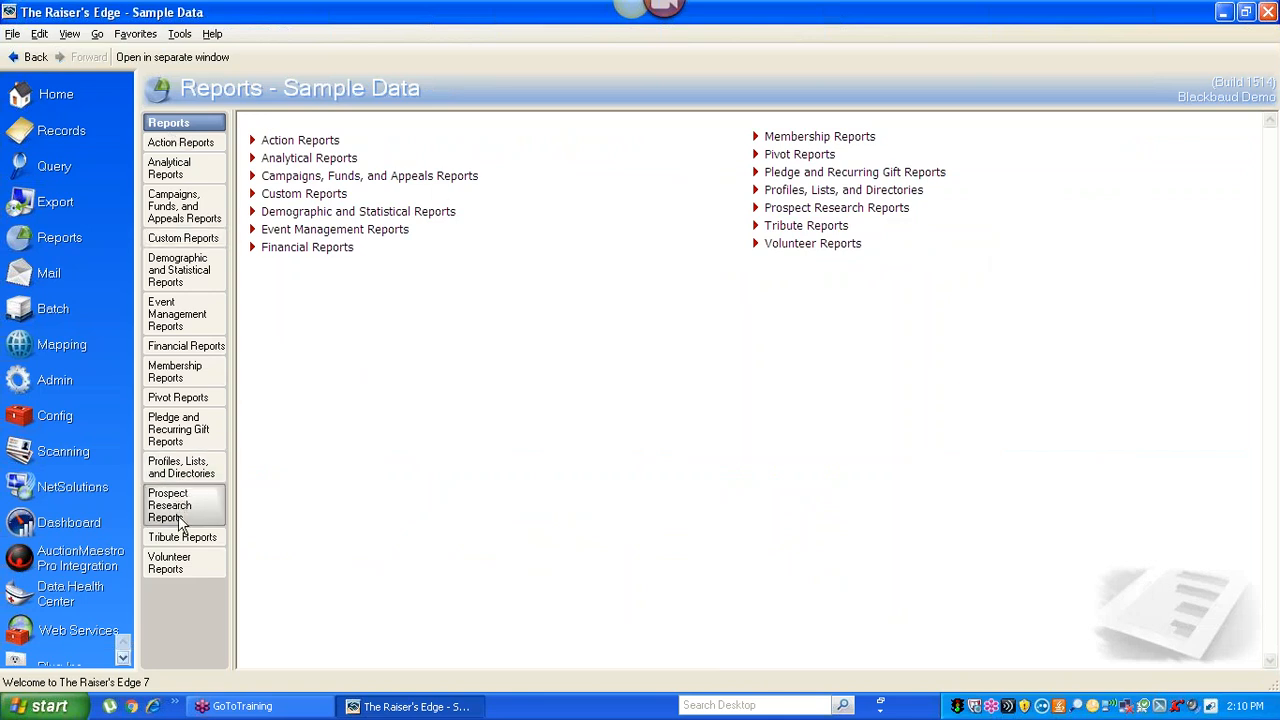
left_click(178, 468)
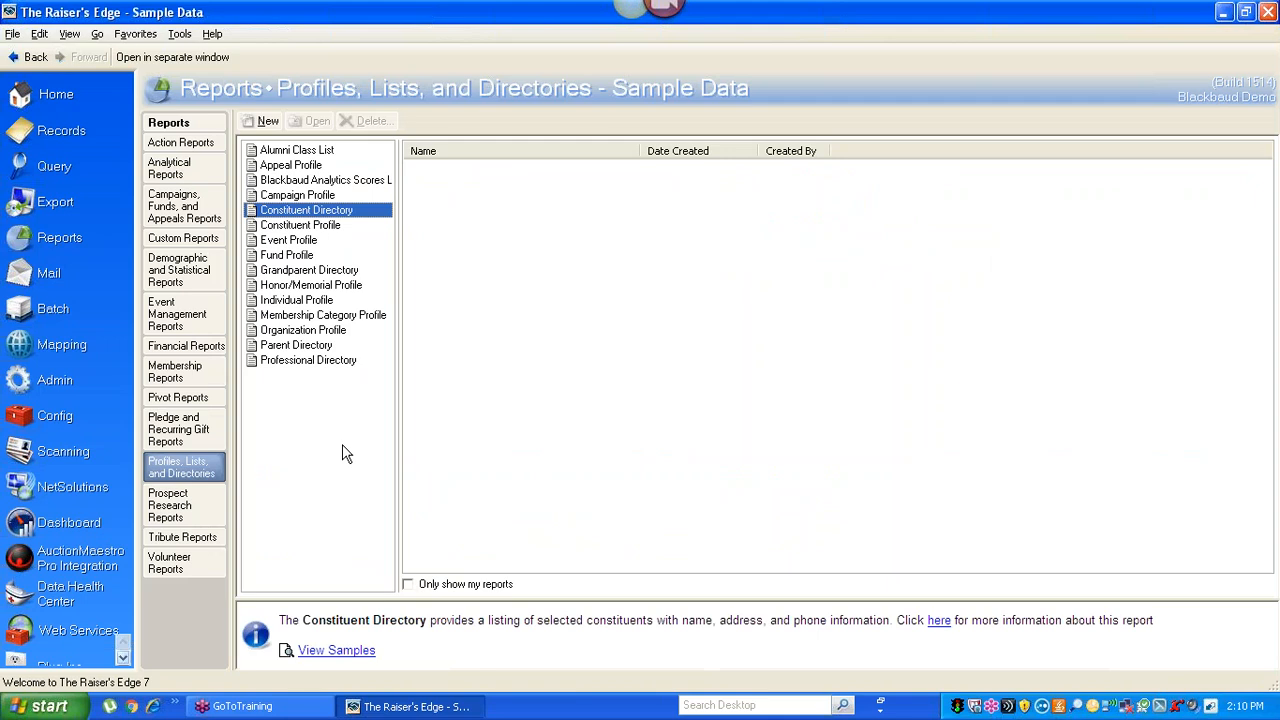
double_click(287, 212)
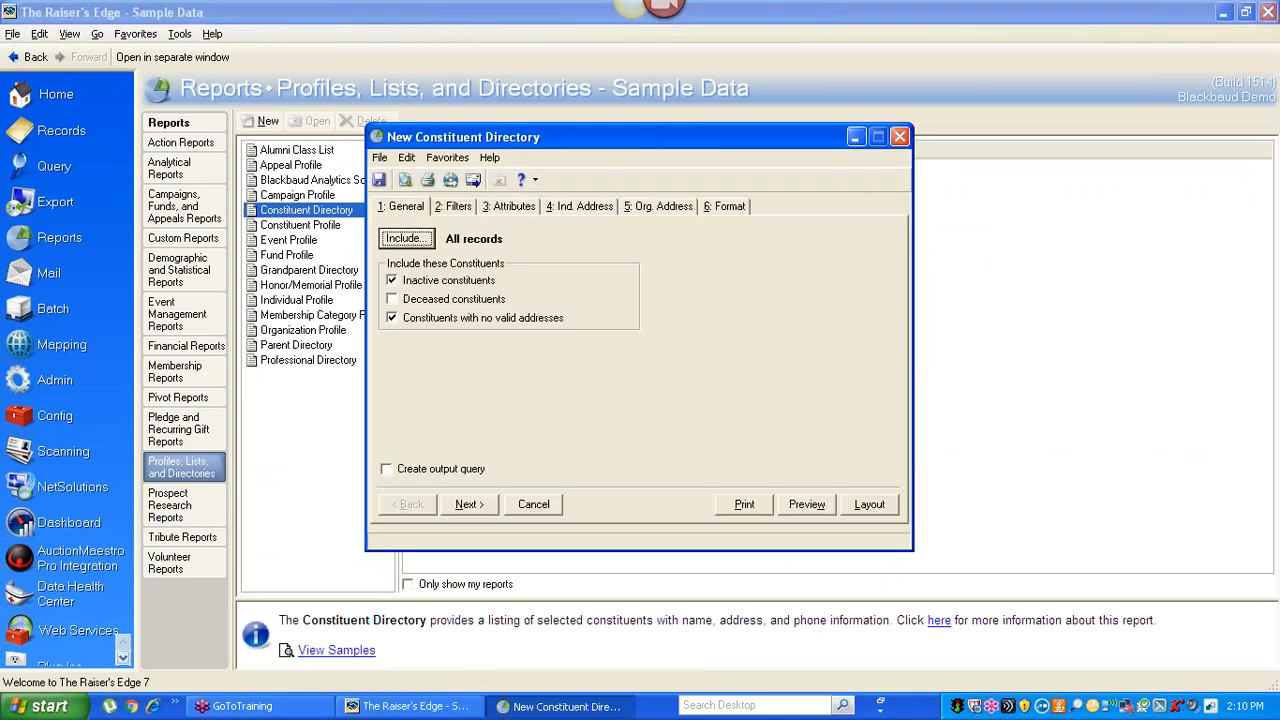
Step: Filter the Constituent Directory to include only constituents with the Board Member constituent code
left_click(456, 212)
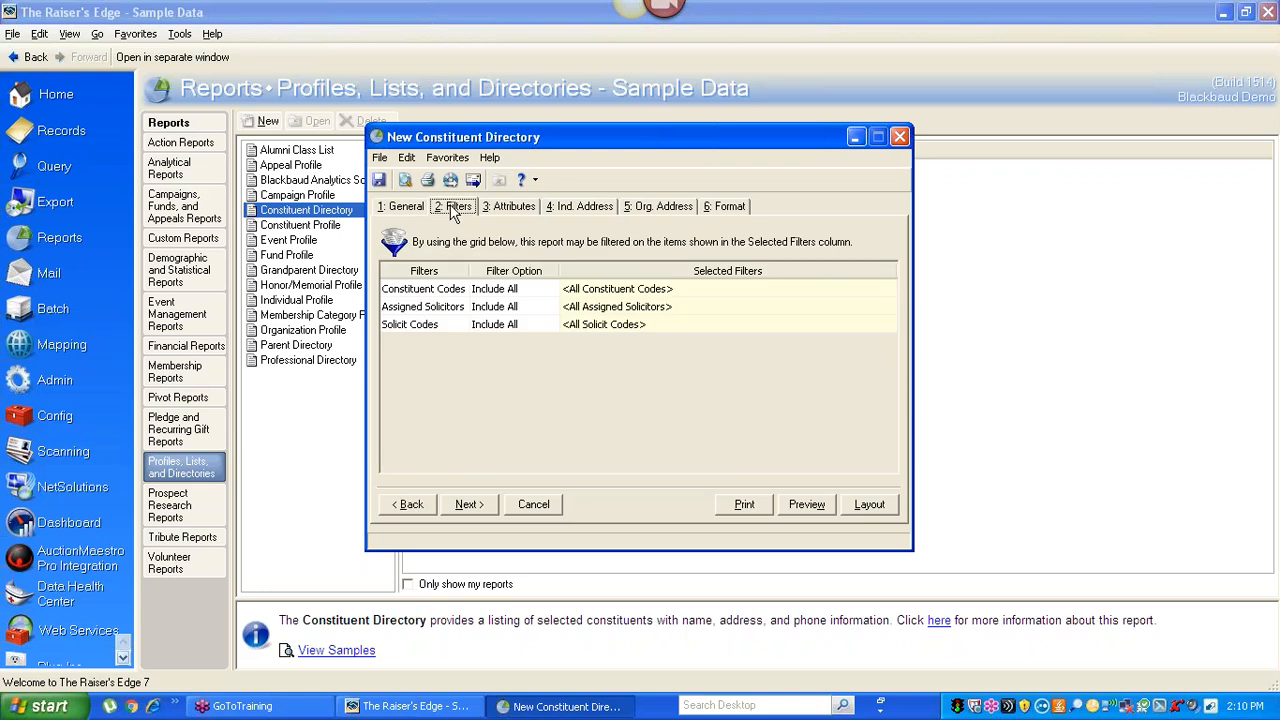
left_click(507, 290)
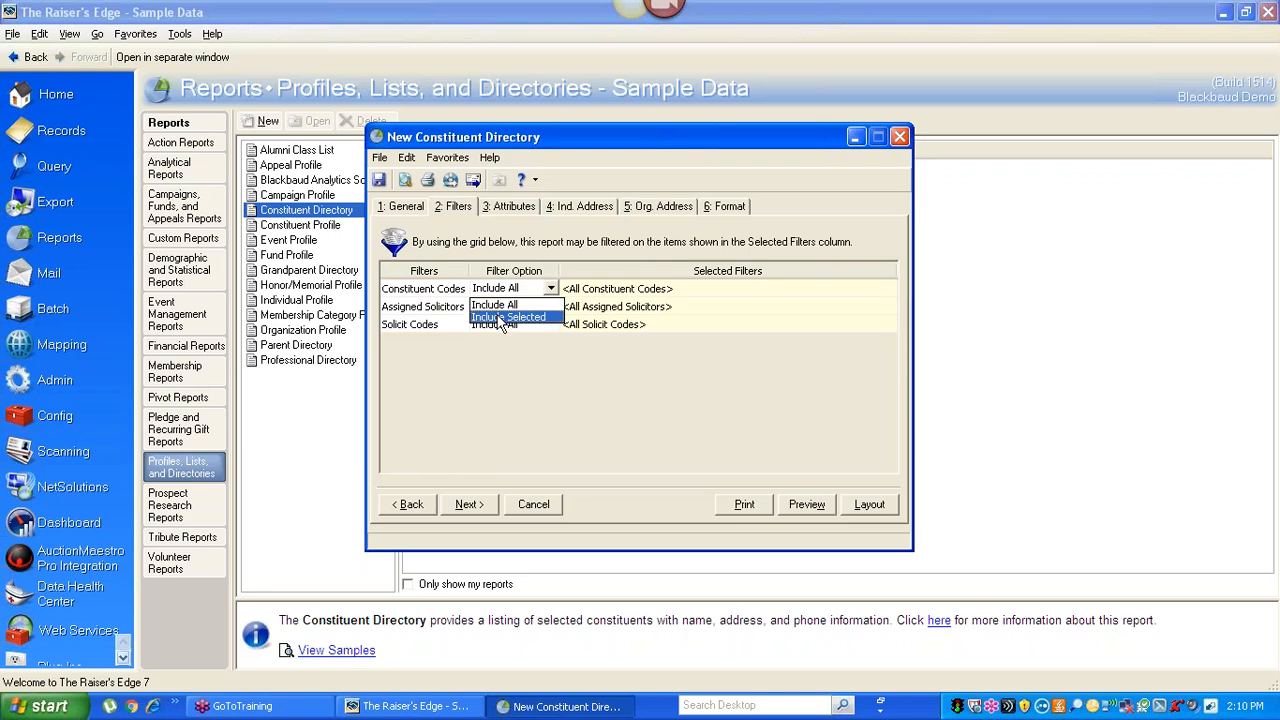
left_click(500, 317)
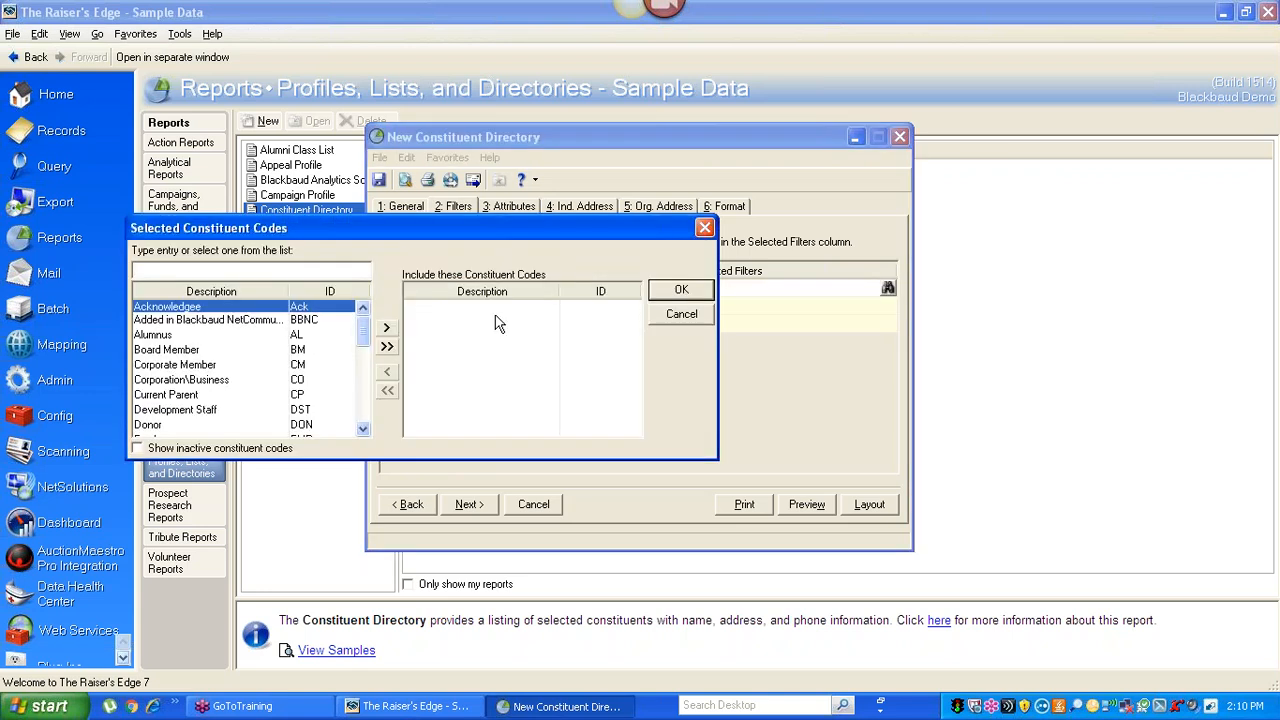
left_click(159, 352)
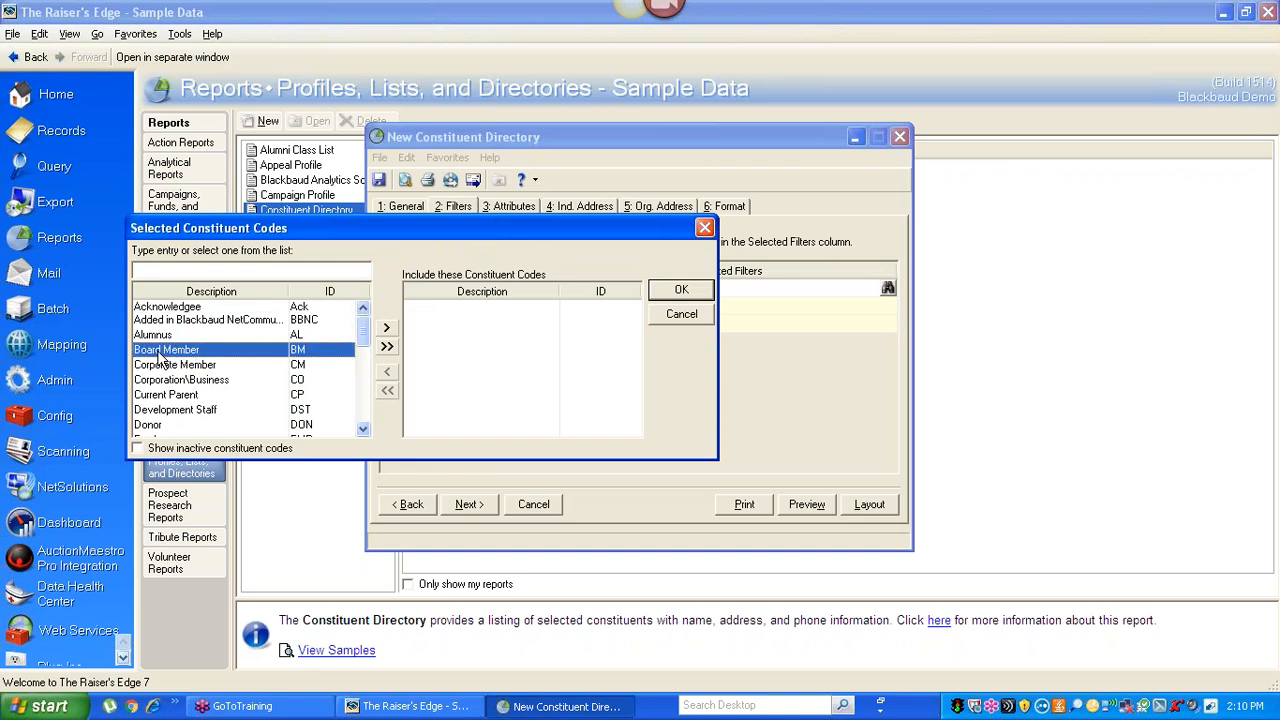
left_click(387, 330)
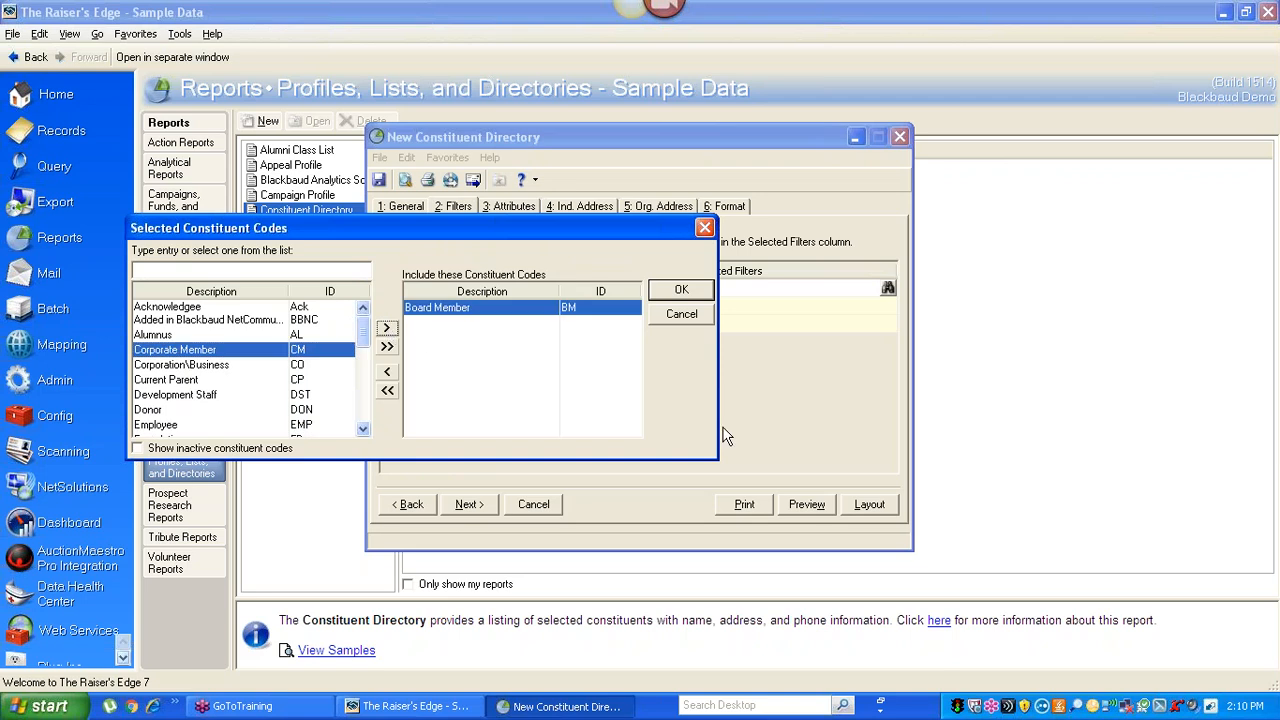
left_click(684, 292)
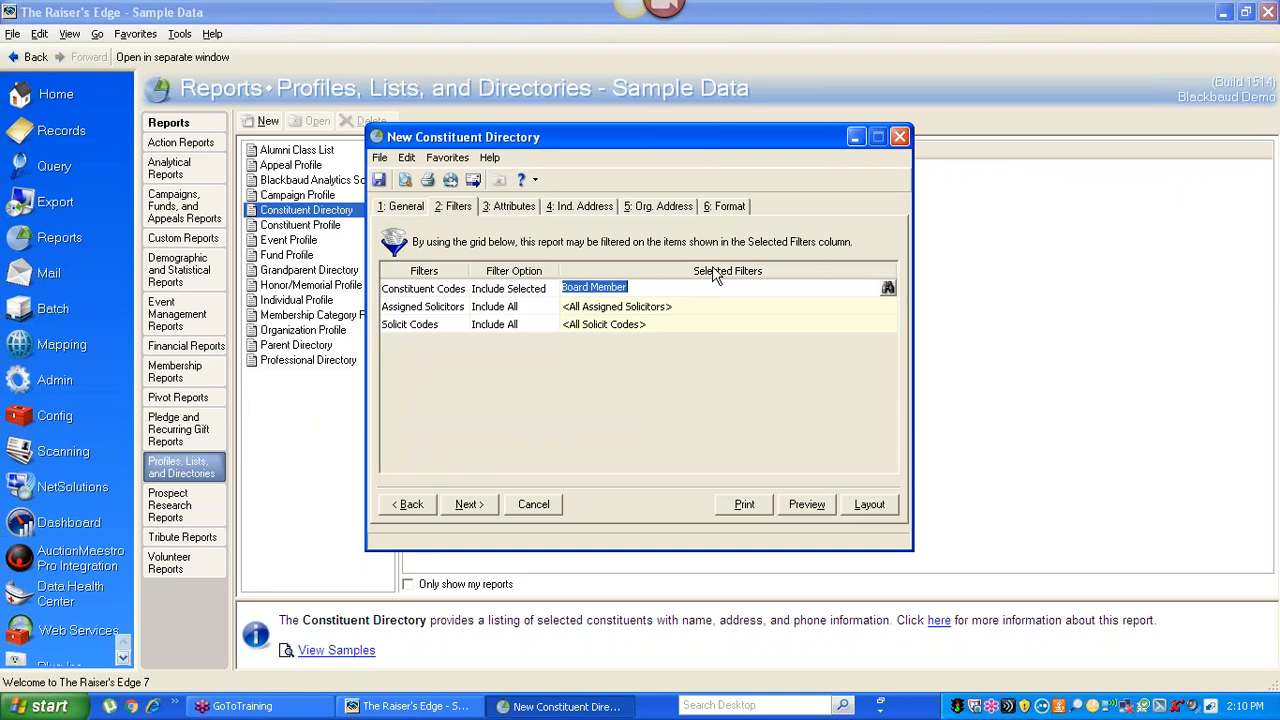
Step: Keep Address for the first individual address, and set the second to print Phone using the Preferred address
left_click(577, 210)
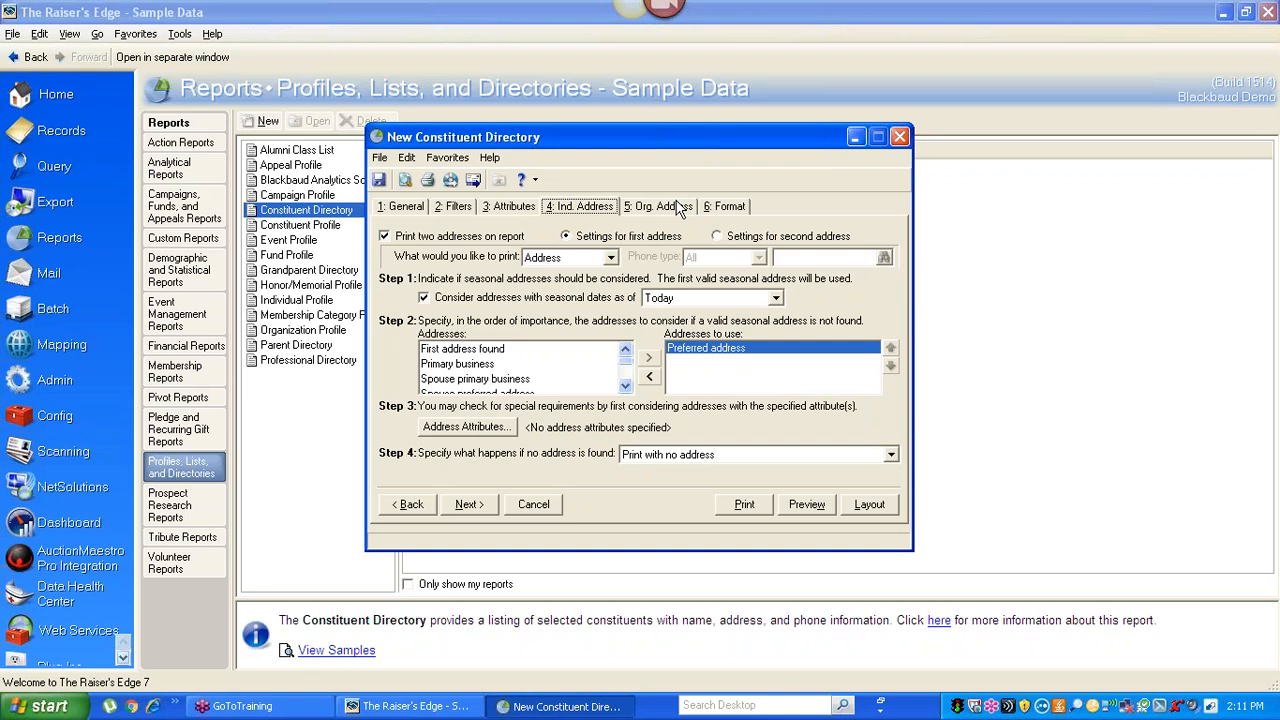
left_click(560, 258)
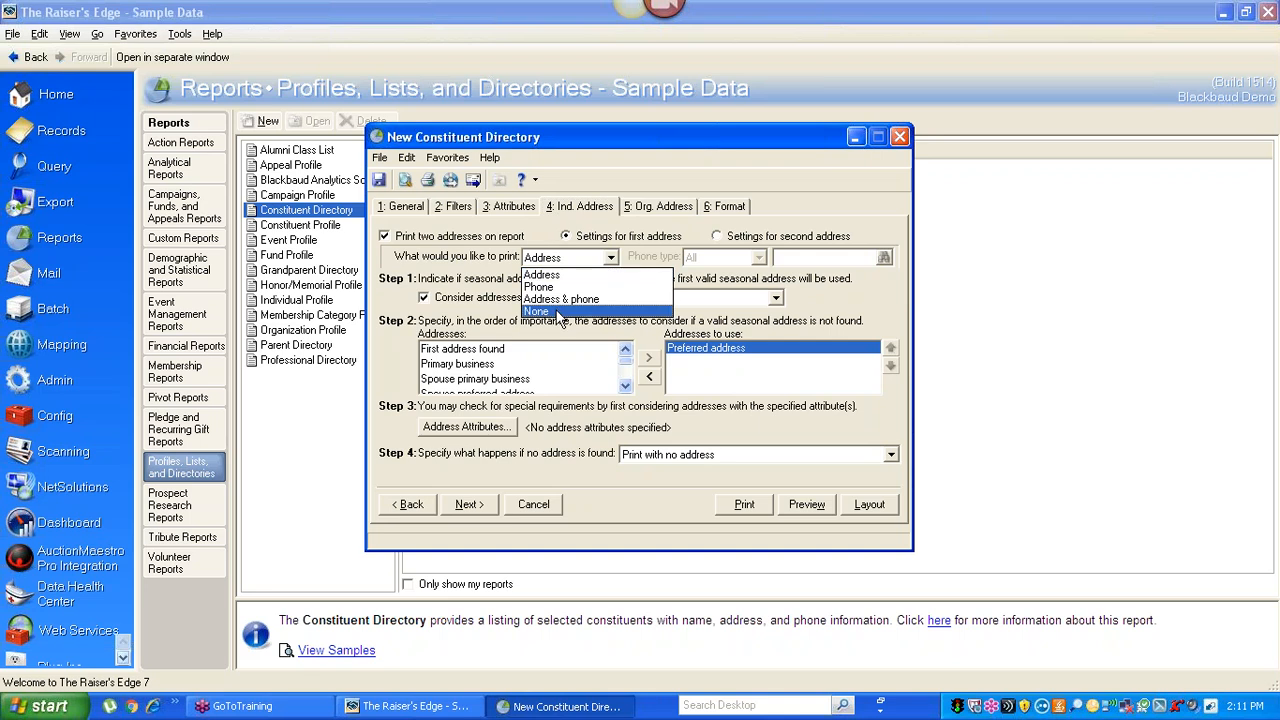
left_click(545, 220)
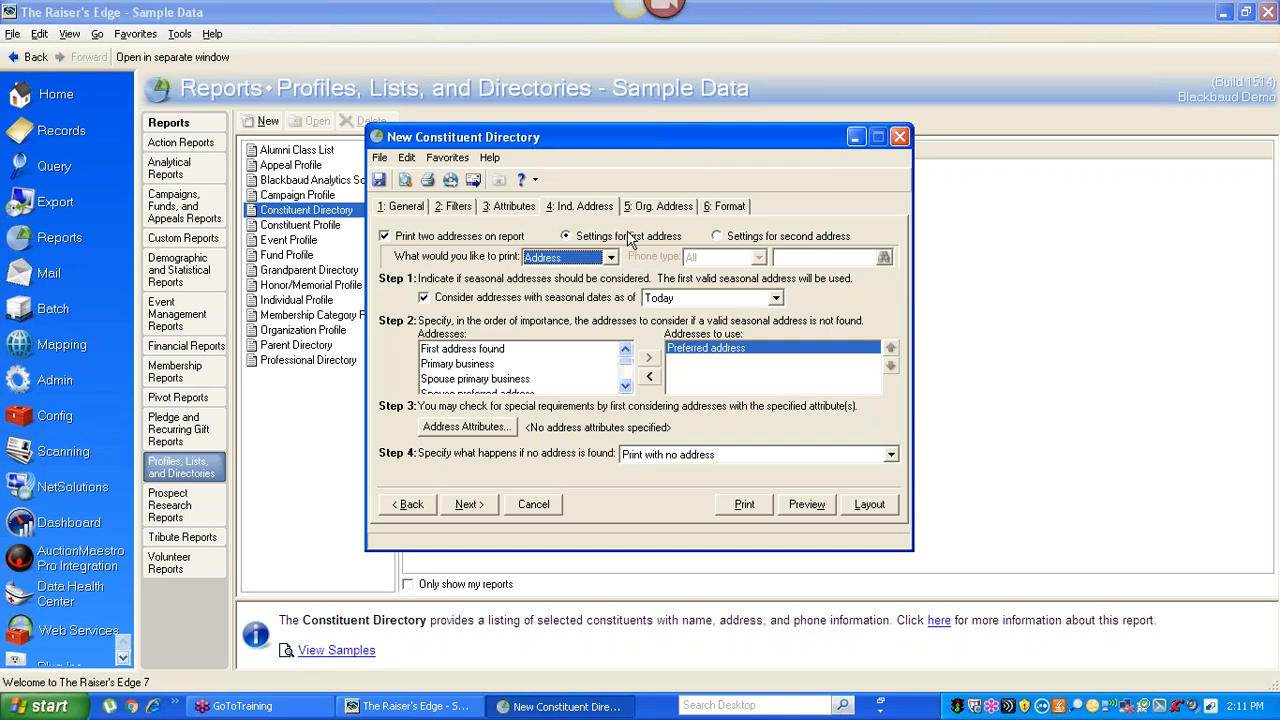
left_click(733, 240)
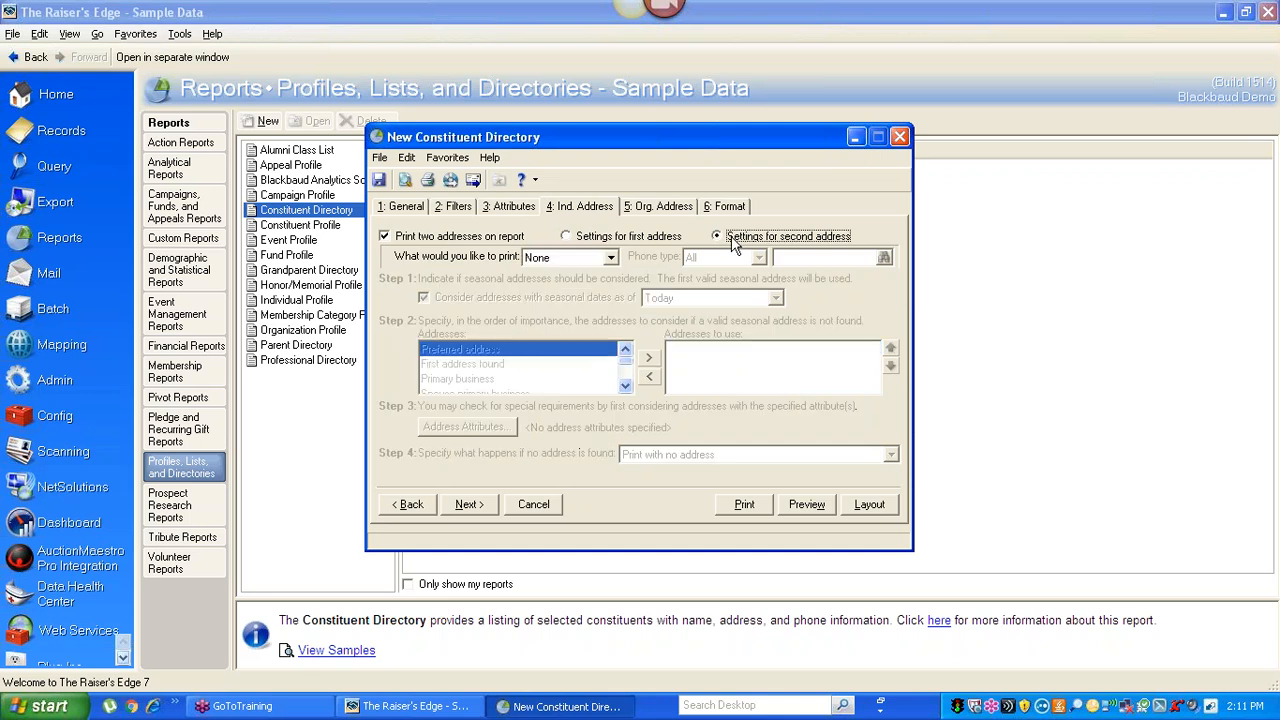
left_click(608, 258)
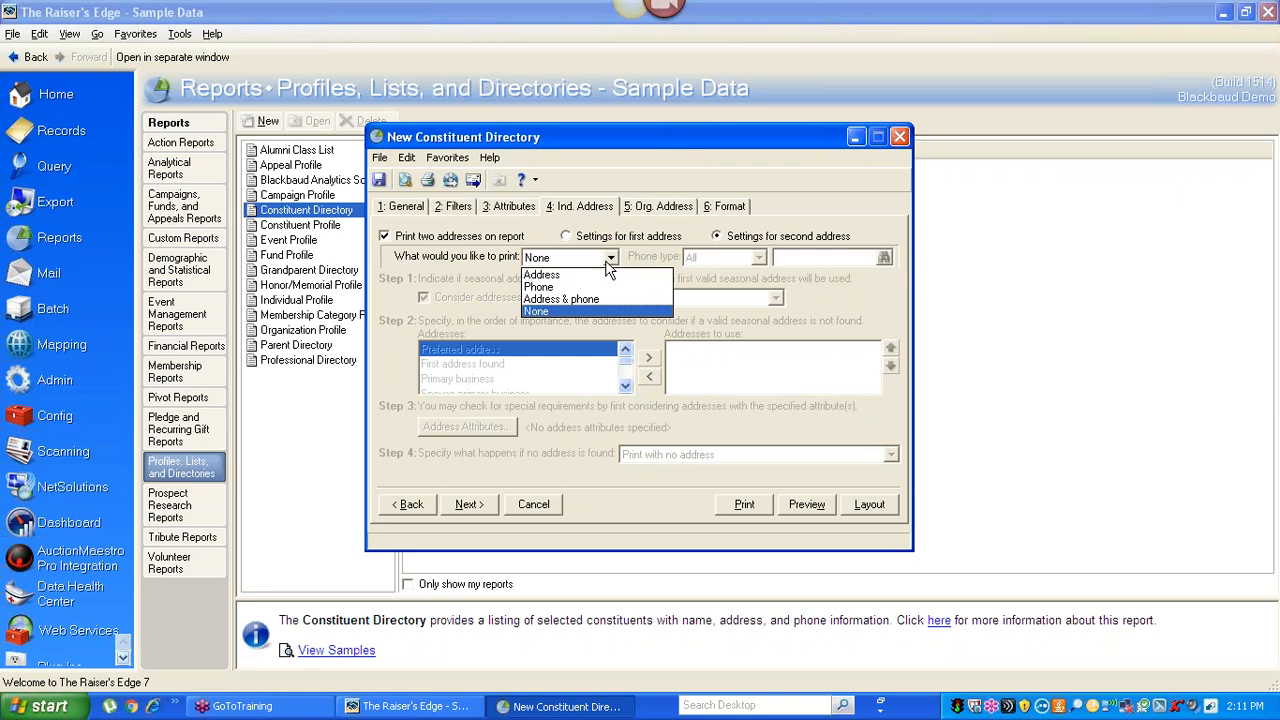
left_click(558, 288)
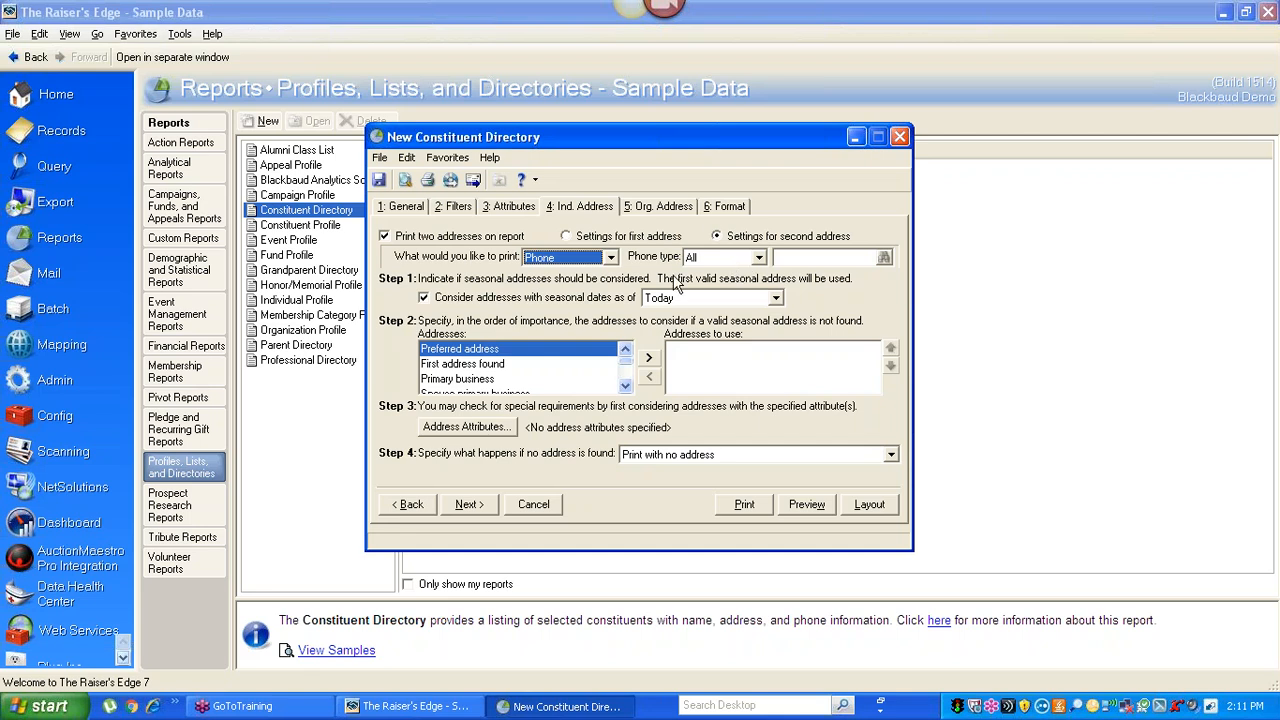
double_click(447, 352)
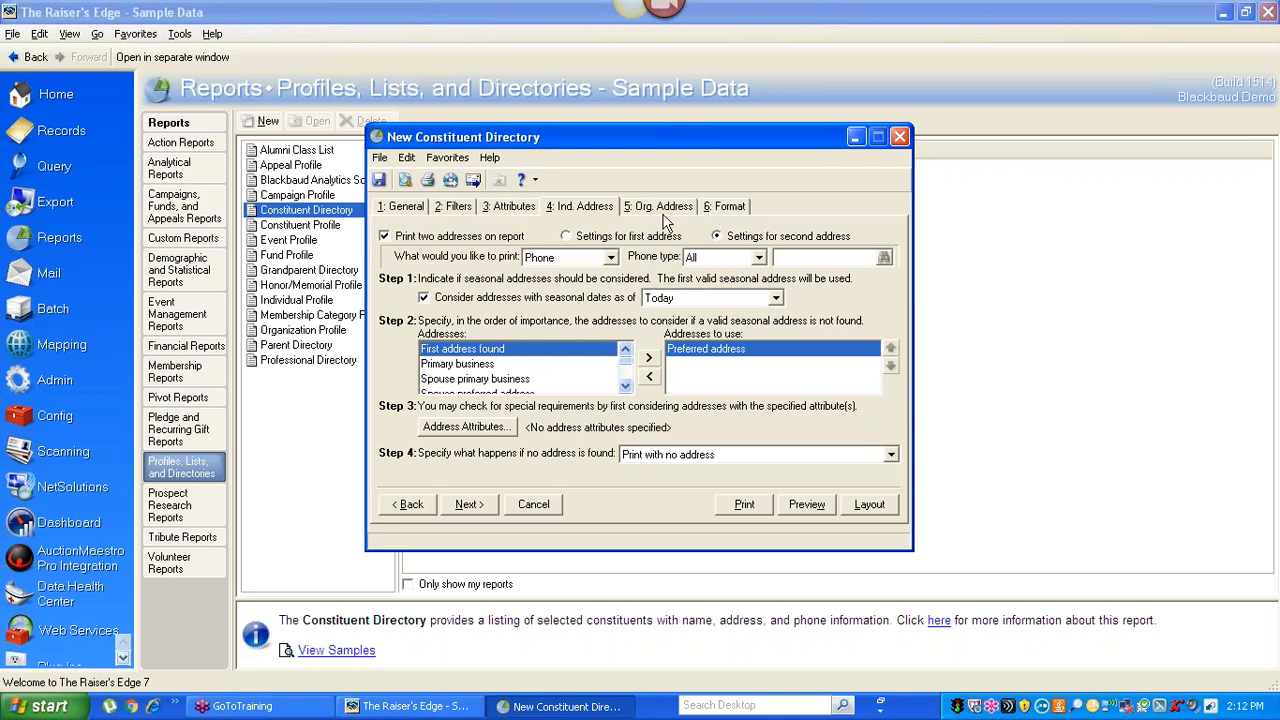
Step: Include the spouse in the directory's detail format and preview the report through to its last entry
left_click(740, 212)
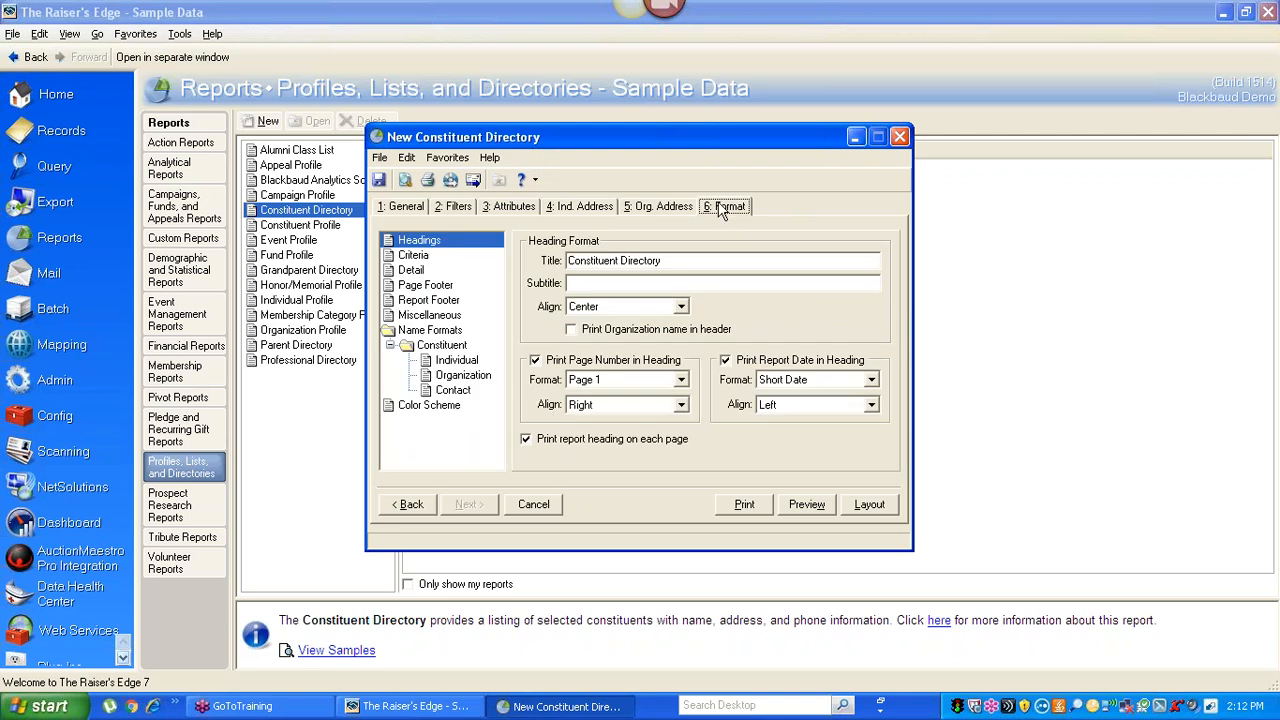
left_click(410, 271)
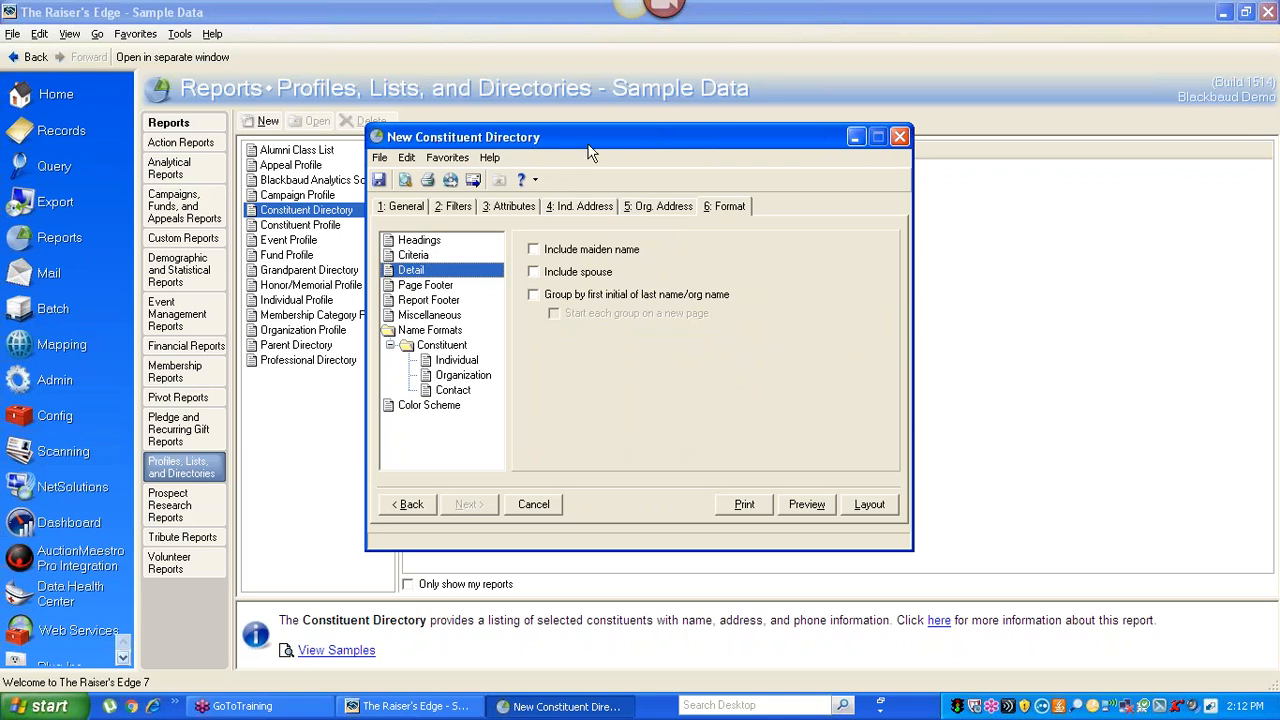
left_click(575, 276)
left_click(808, 507)
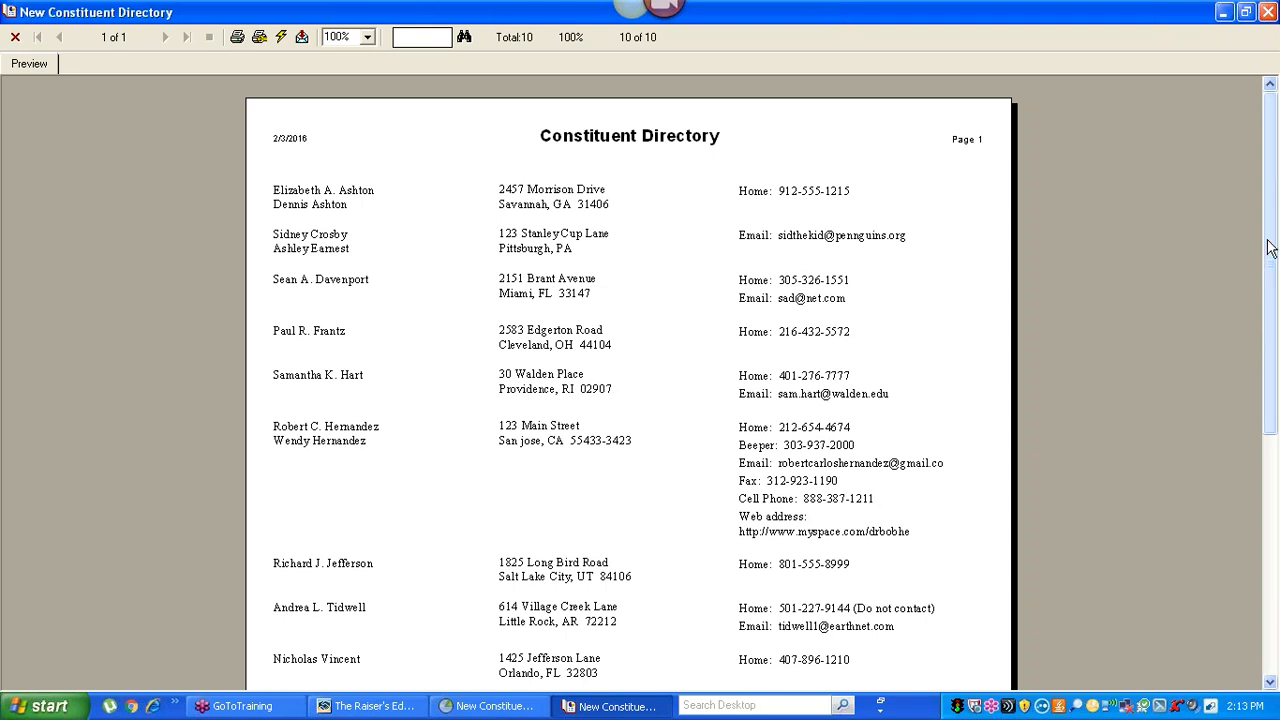
left_click_drag(1270, 248, 1276, 450)
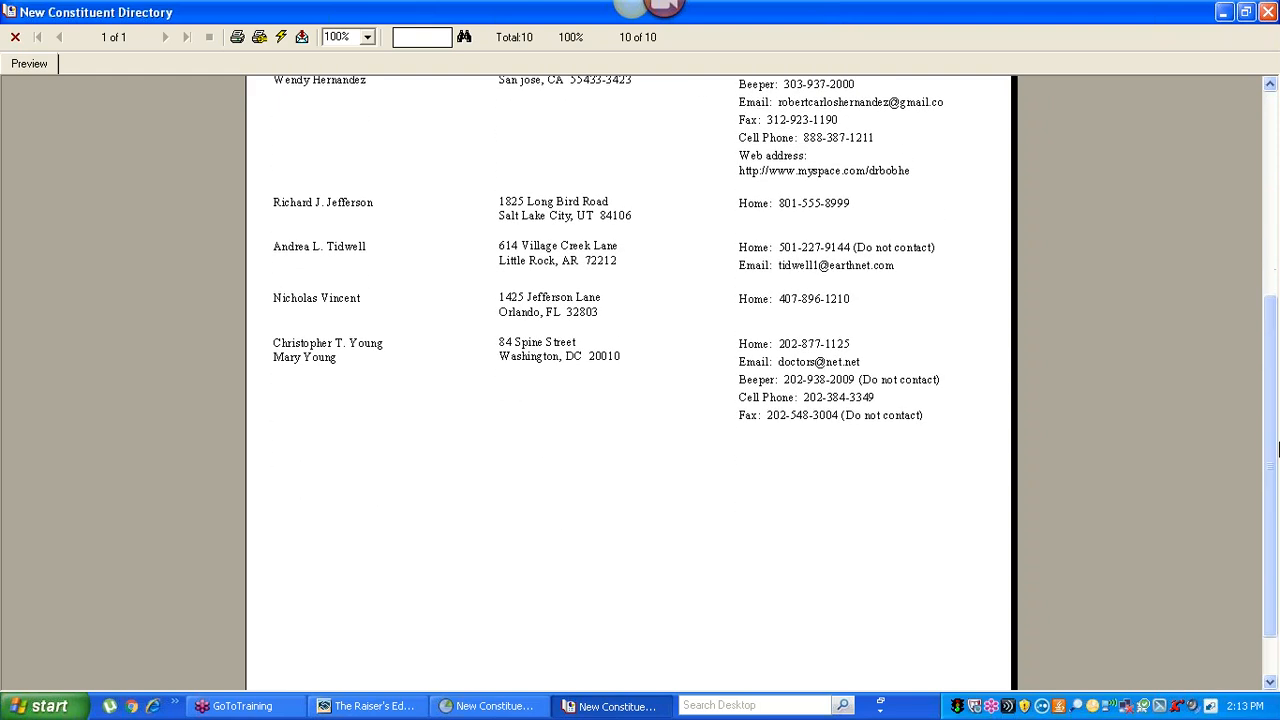
Step: Group the Constituent Directory by first initial of last name/org name and preview the grouped report
left_click(15, 37)
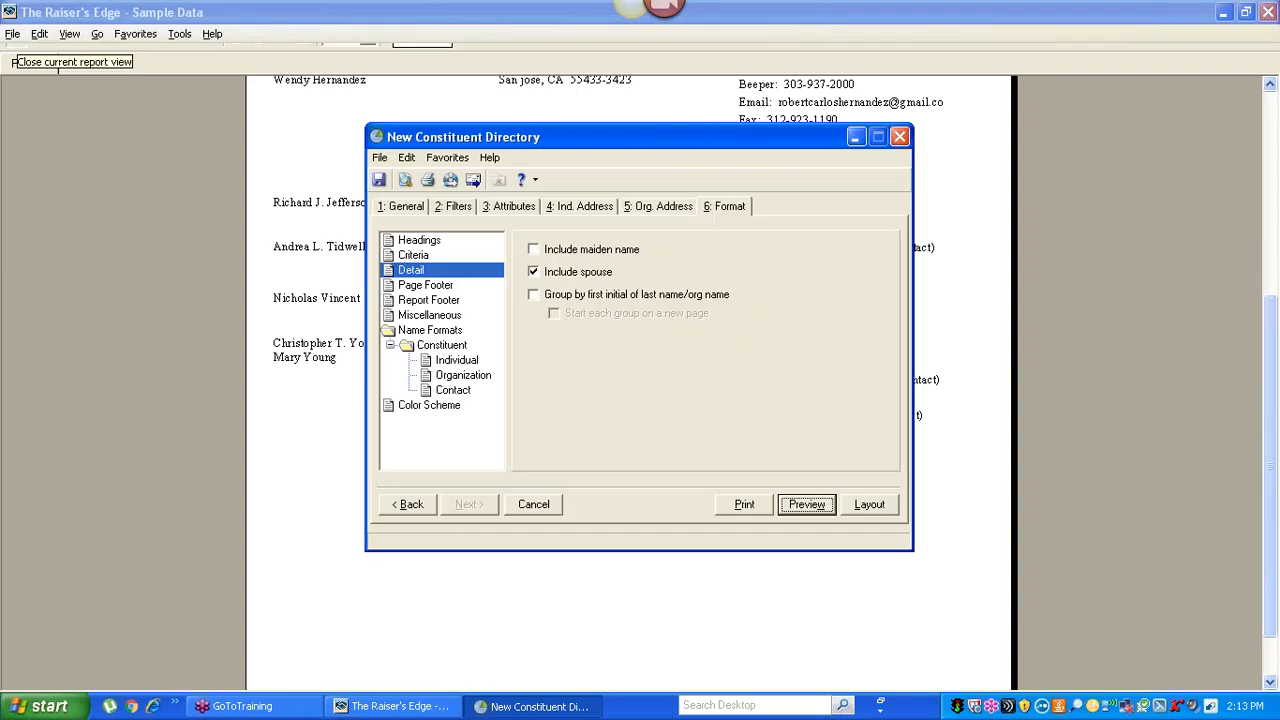
left_click(533, 294)
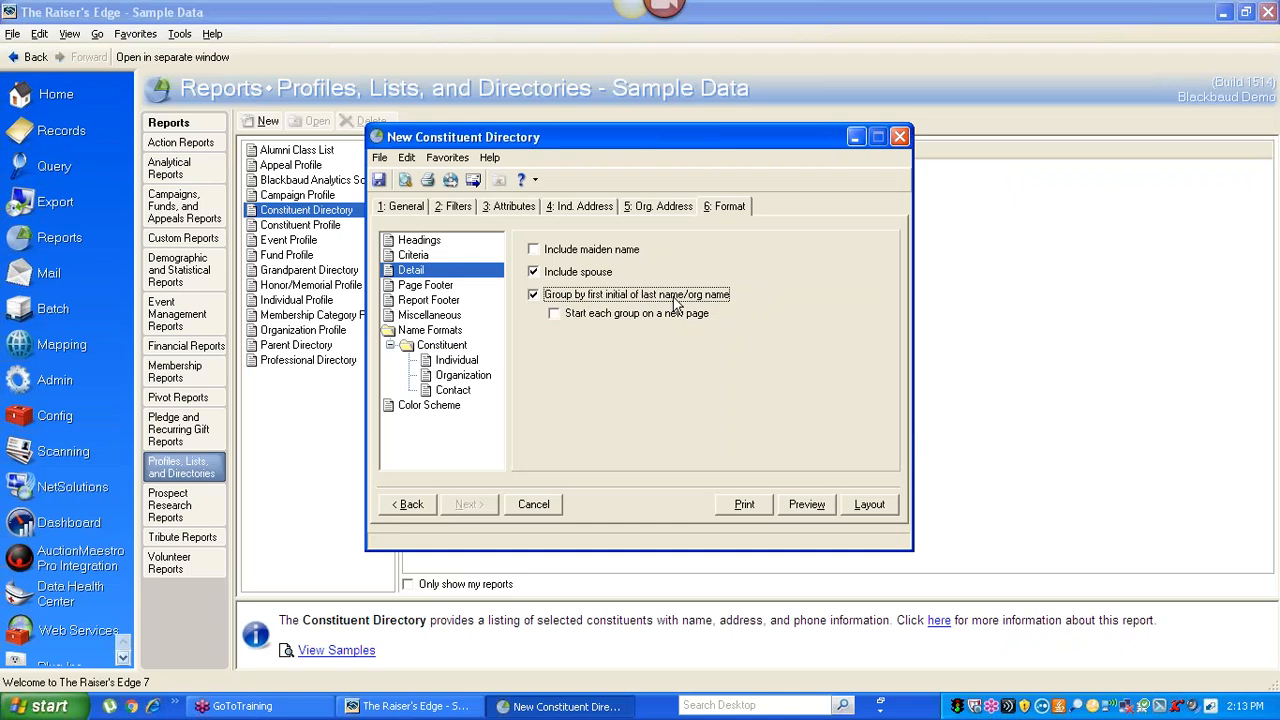
left_click(806, 505)
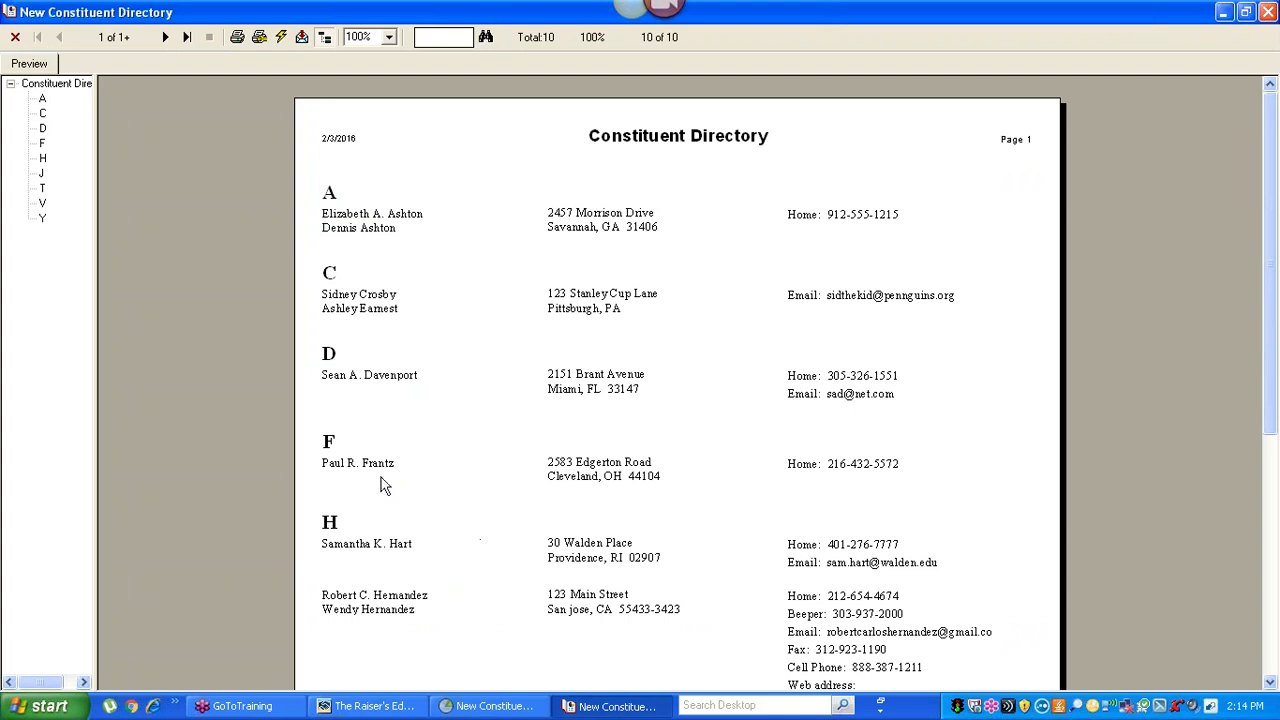
left_click(15, 38)
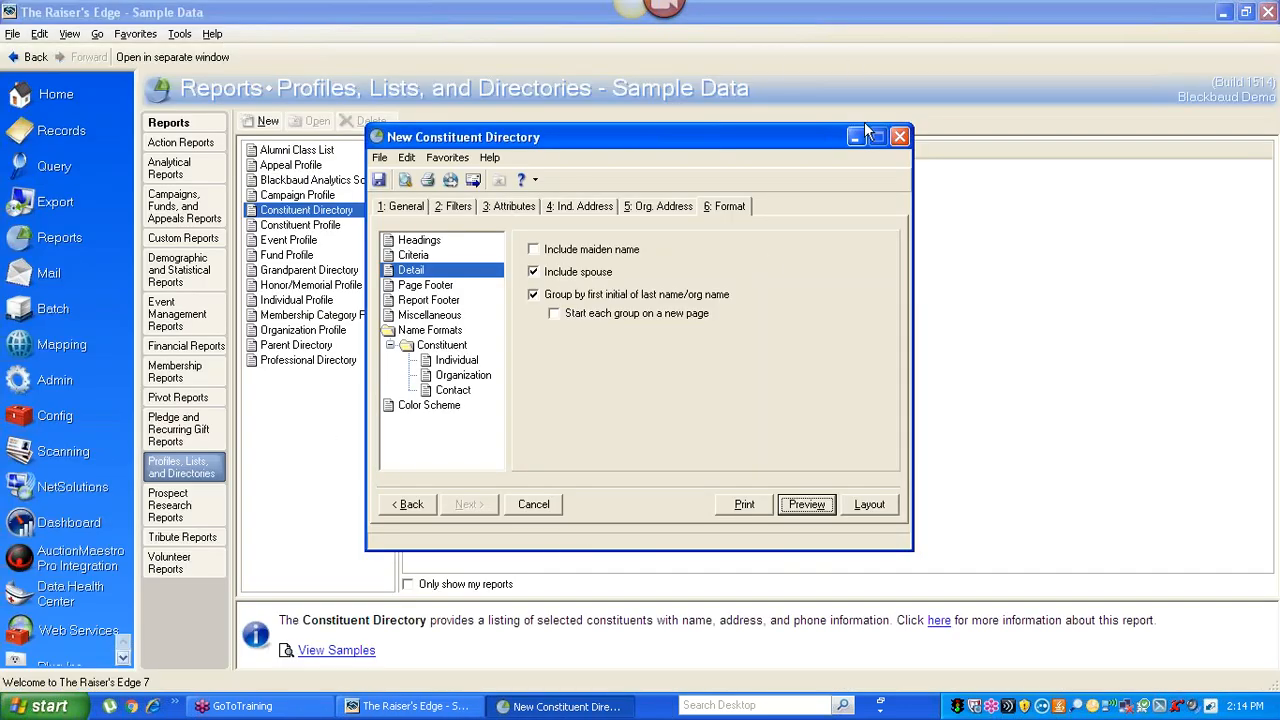
Step: Close the directory report without saving and create a new Constituent Giving History report from the Financial Reports
left_click(898, 139)
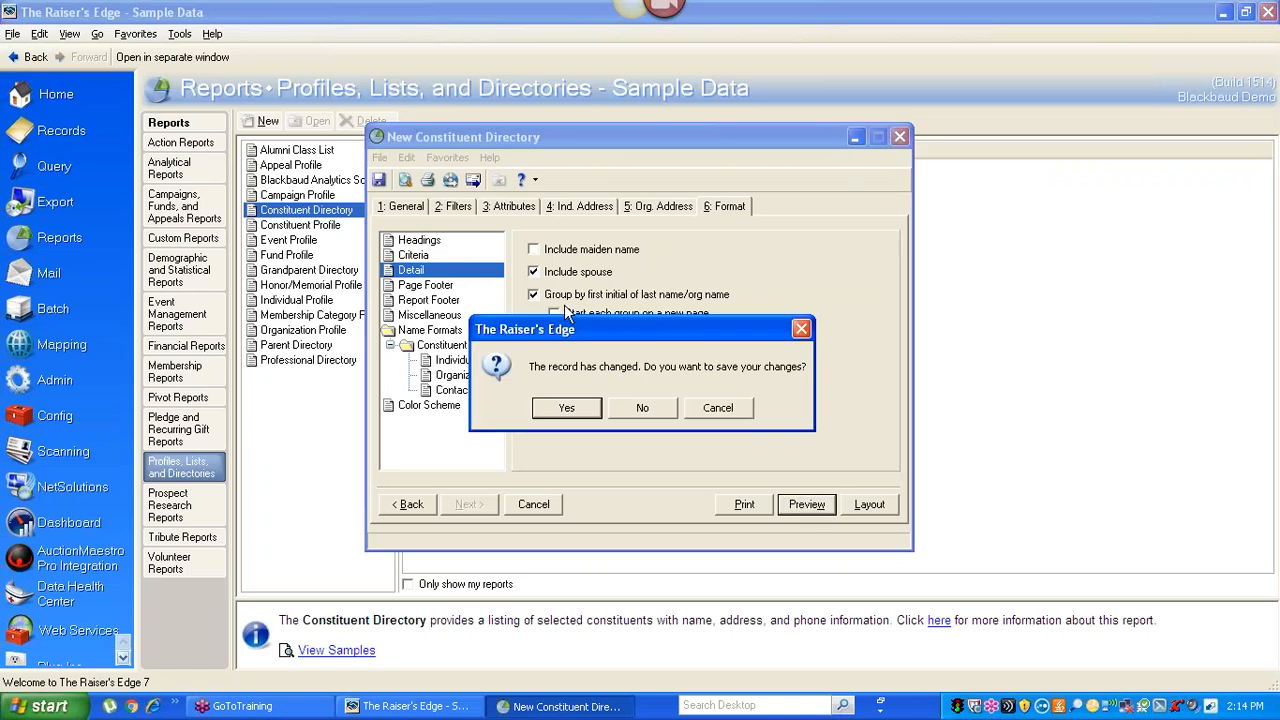
left_click(641, 410)
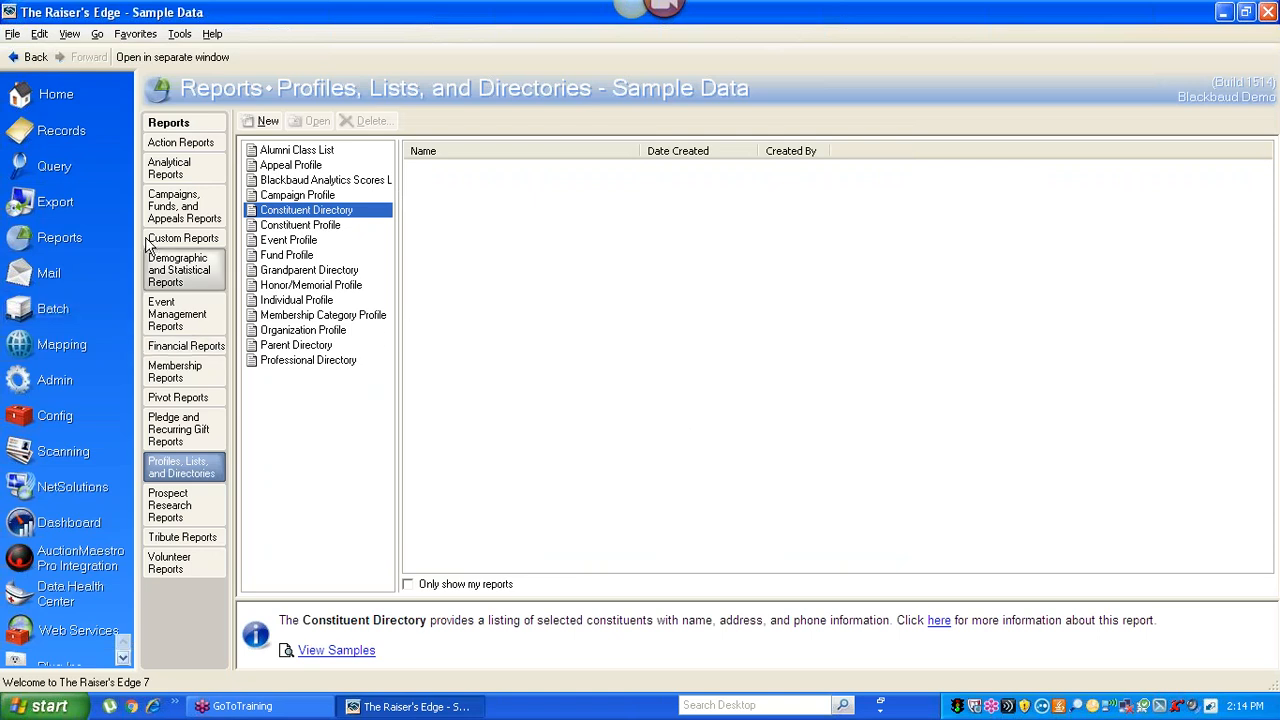
left_click(190, 350)
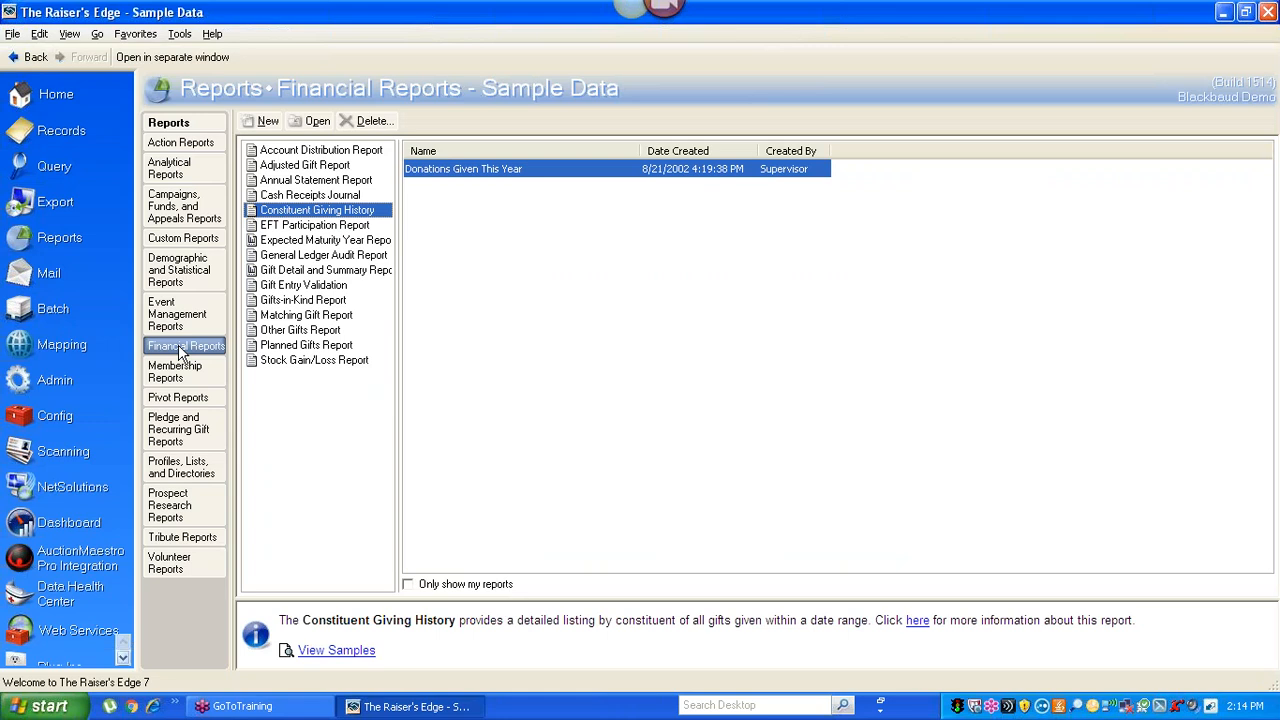
left_click(320, 270)
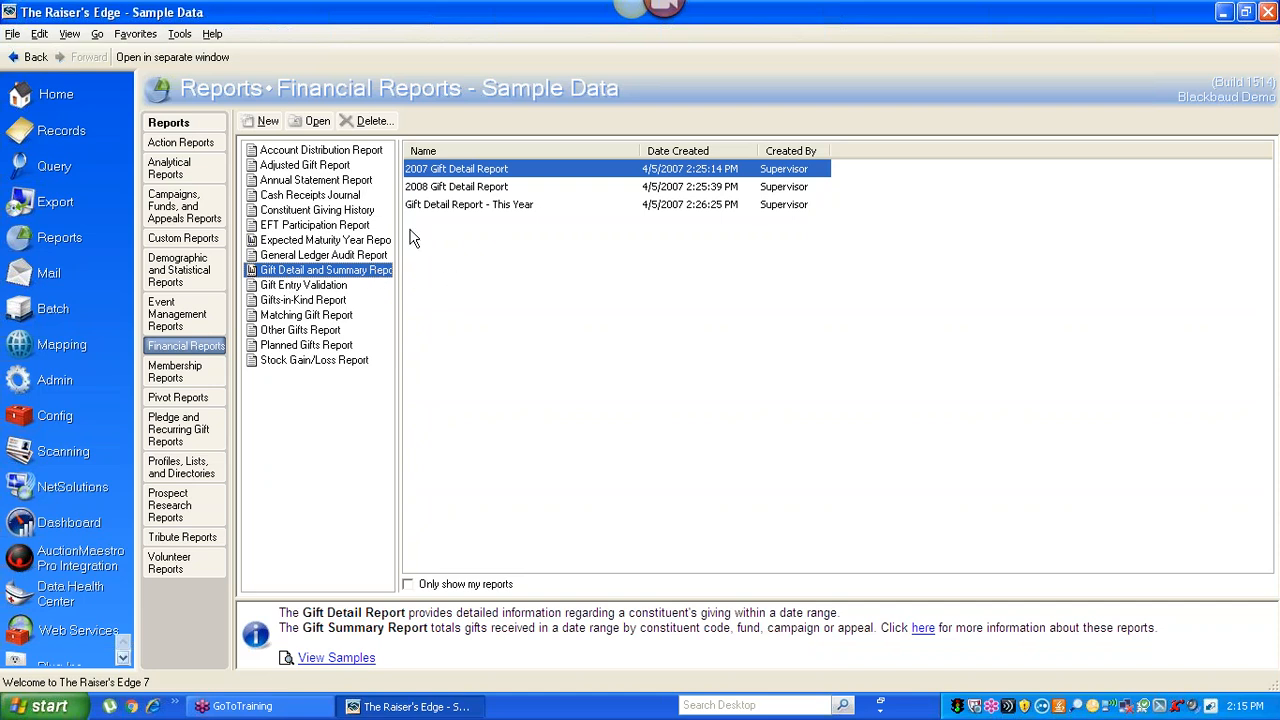
left_click(288, 212)
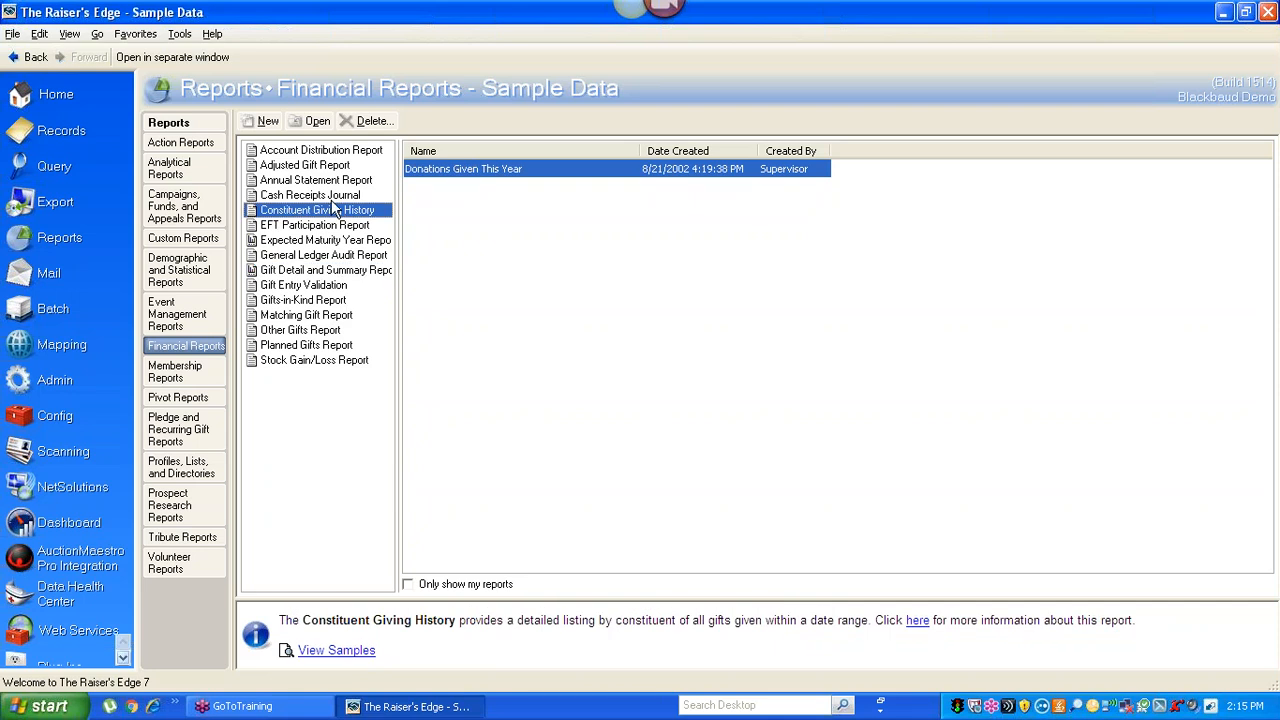
left_click(266, 122)
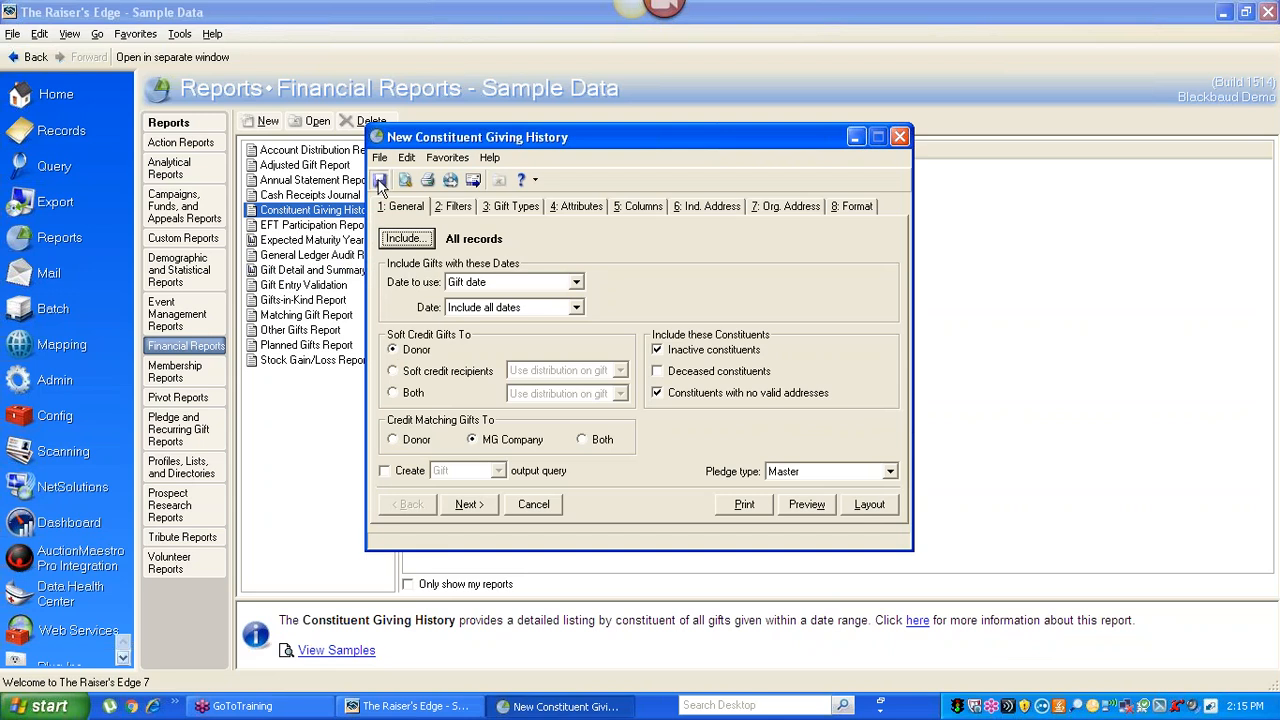
Step: Save the report as "Board Member Giving History" and allow other users to modify it
key("ctrl+s")
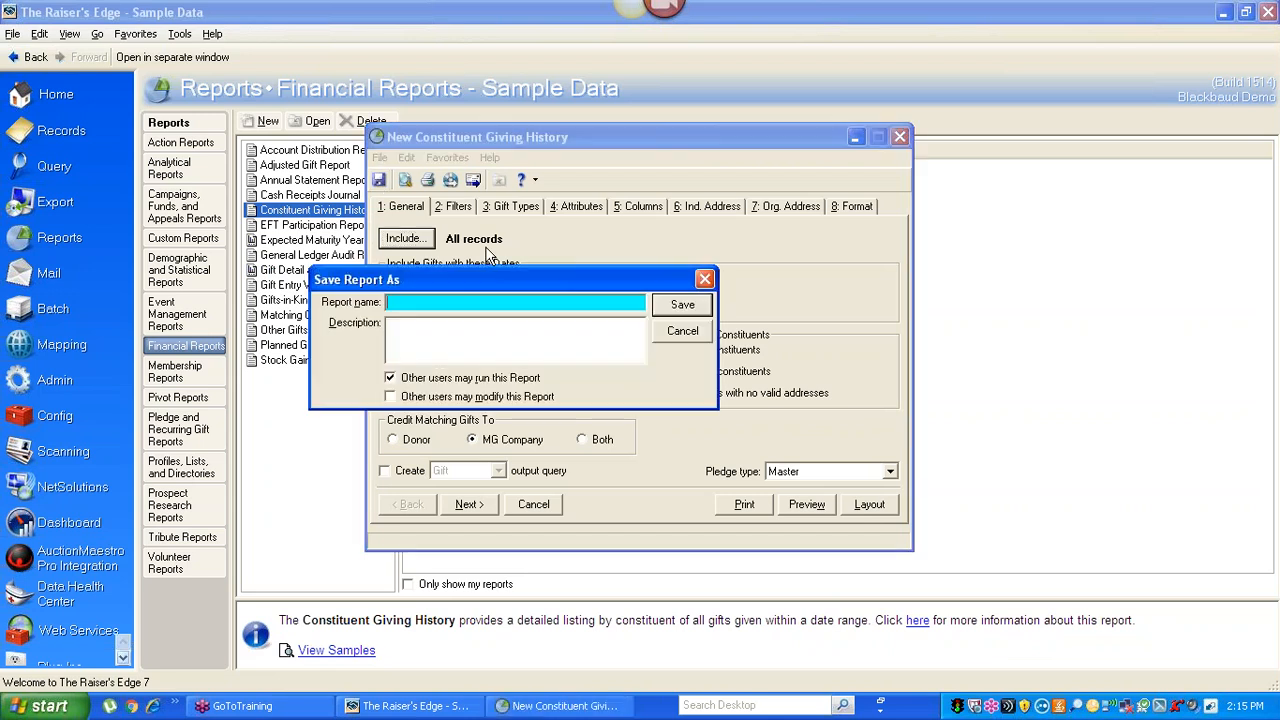
type("B")
type("oard Member Giving")
key("BackSpace")
type("g History")
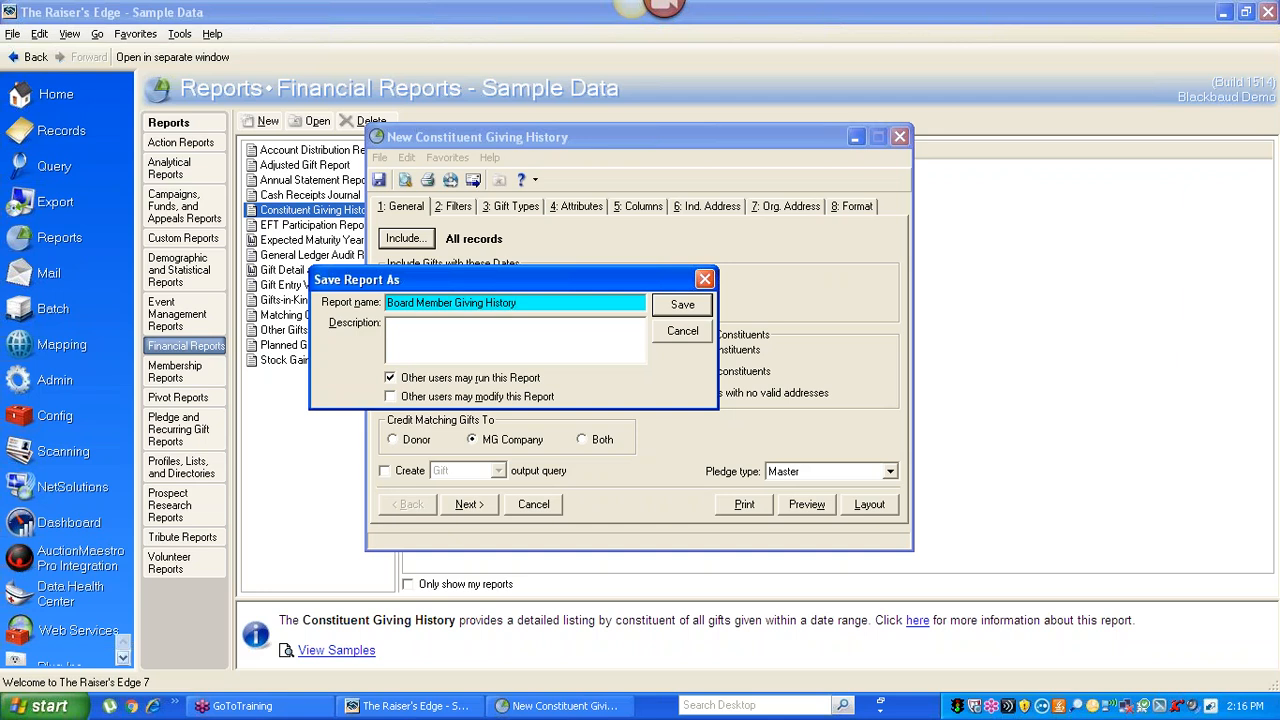
left_click(400, 396)
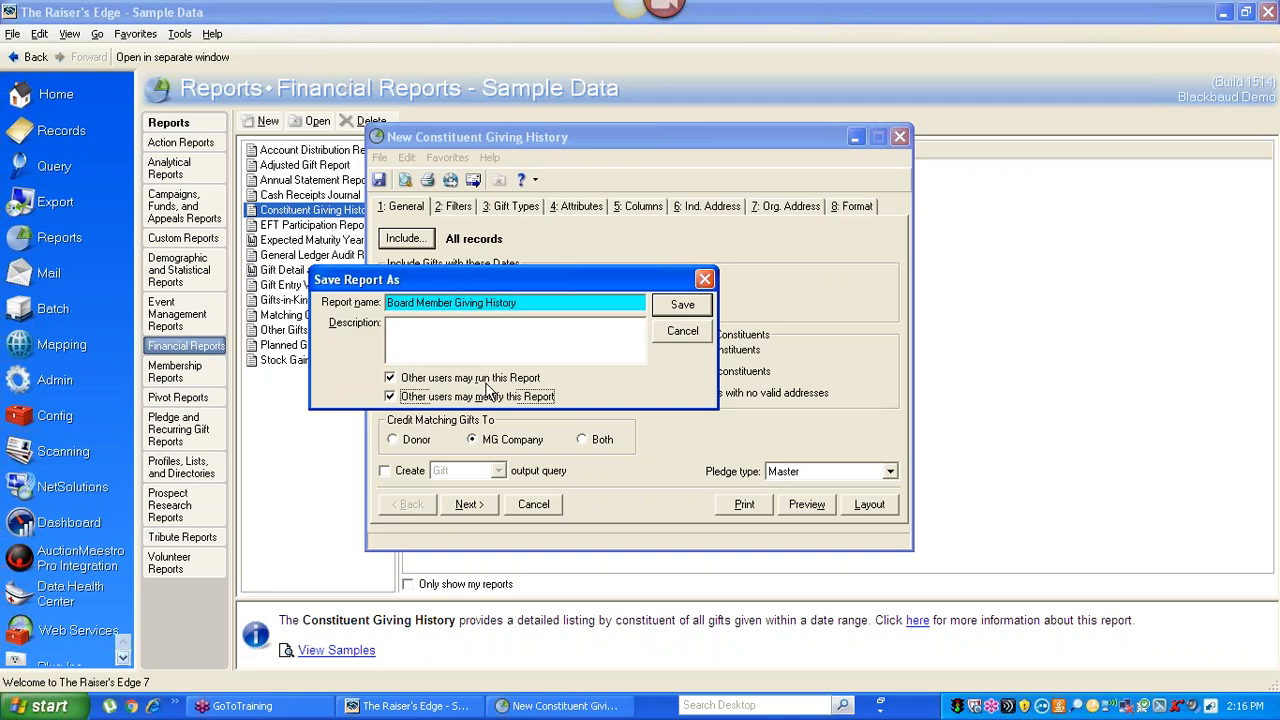
left_click(681, 304)
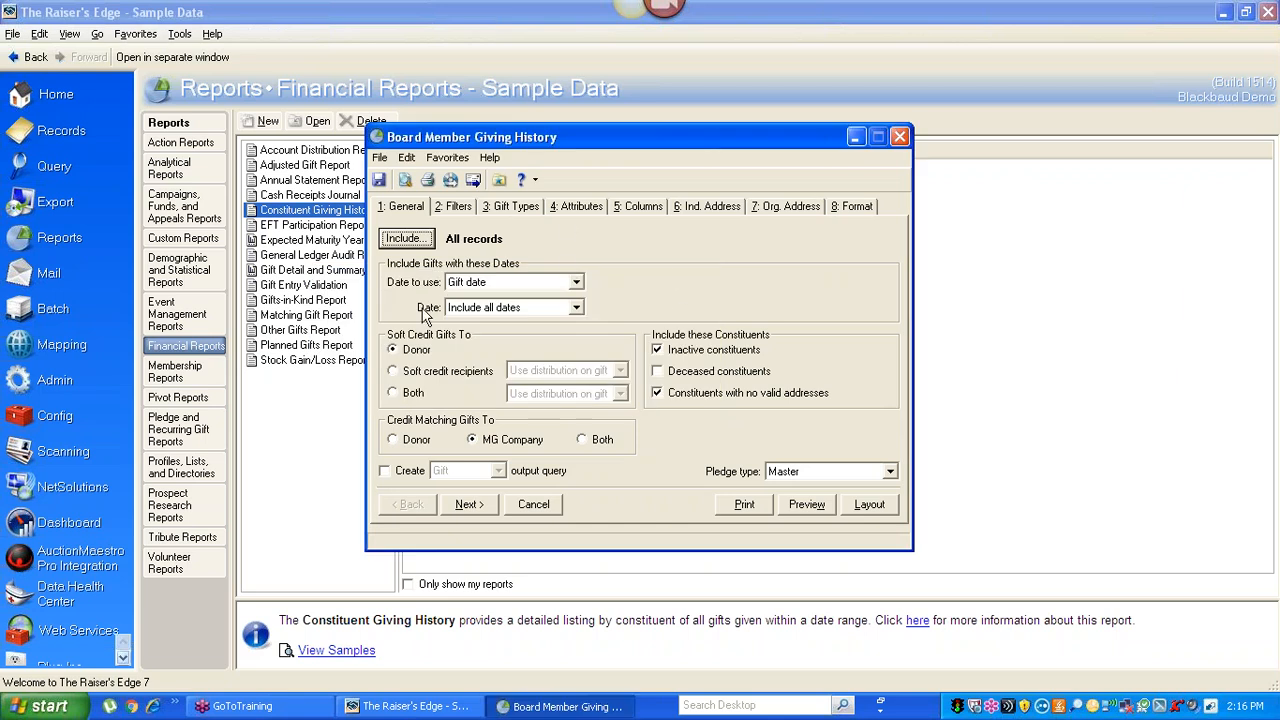
Step: Keep all gift dates included in the report and soft credit gifts to both donor and recipients
left_click(577, 308)
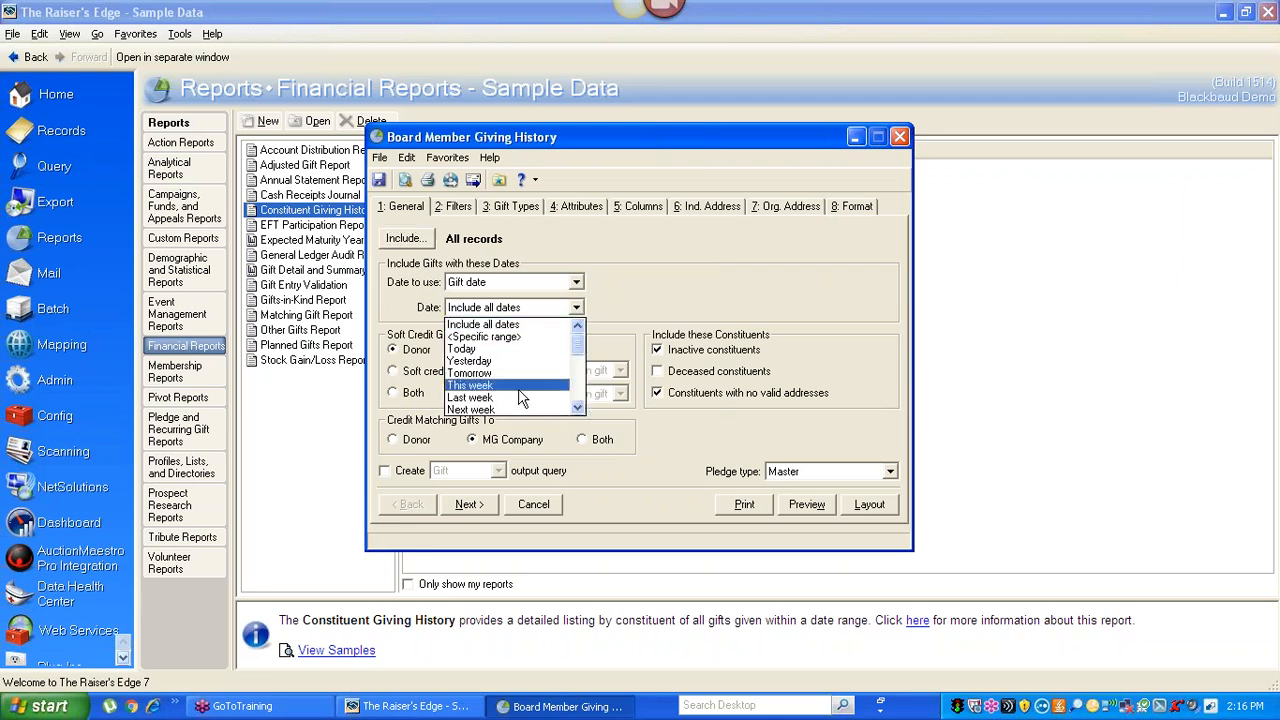
left_click(578, 410)
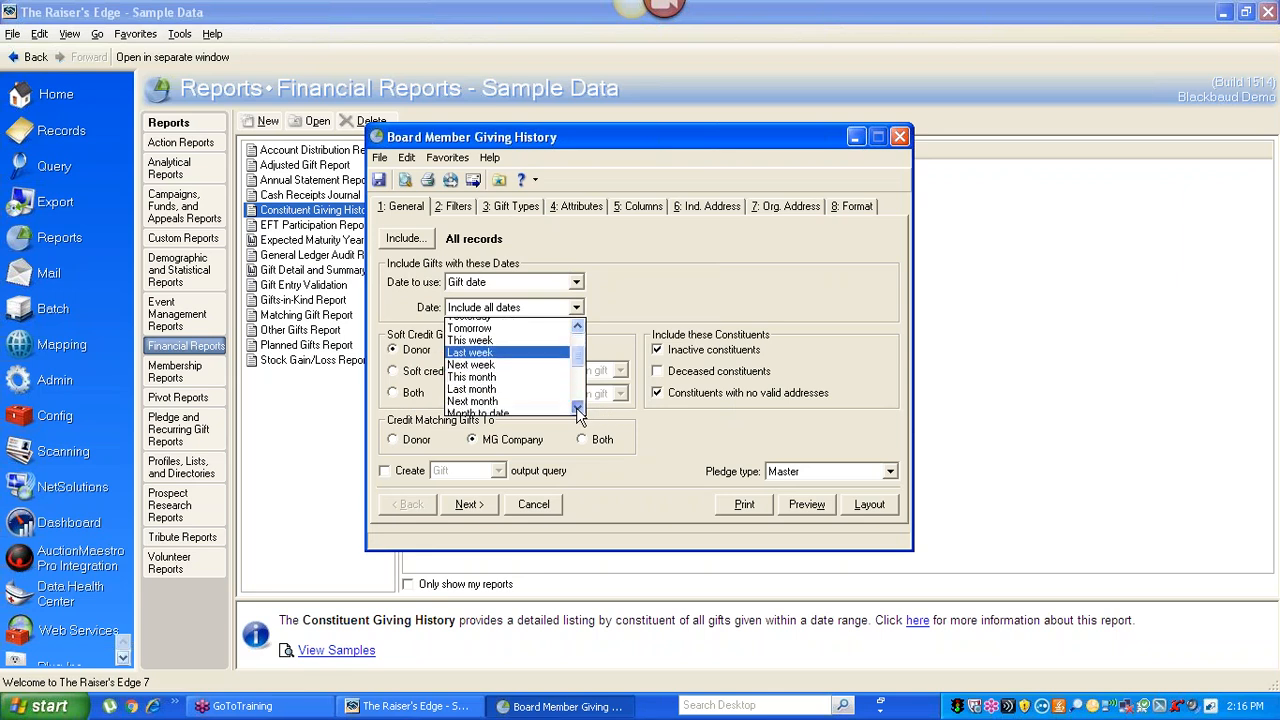
left_click(578, 410)
left_click(578, 410)
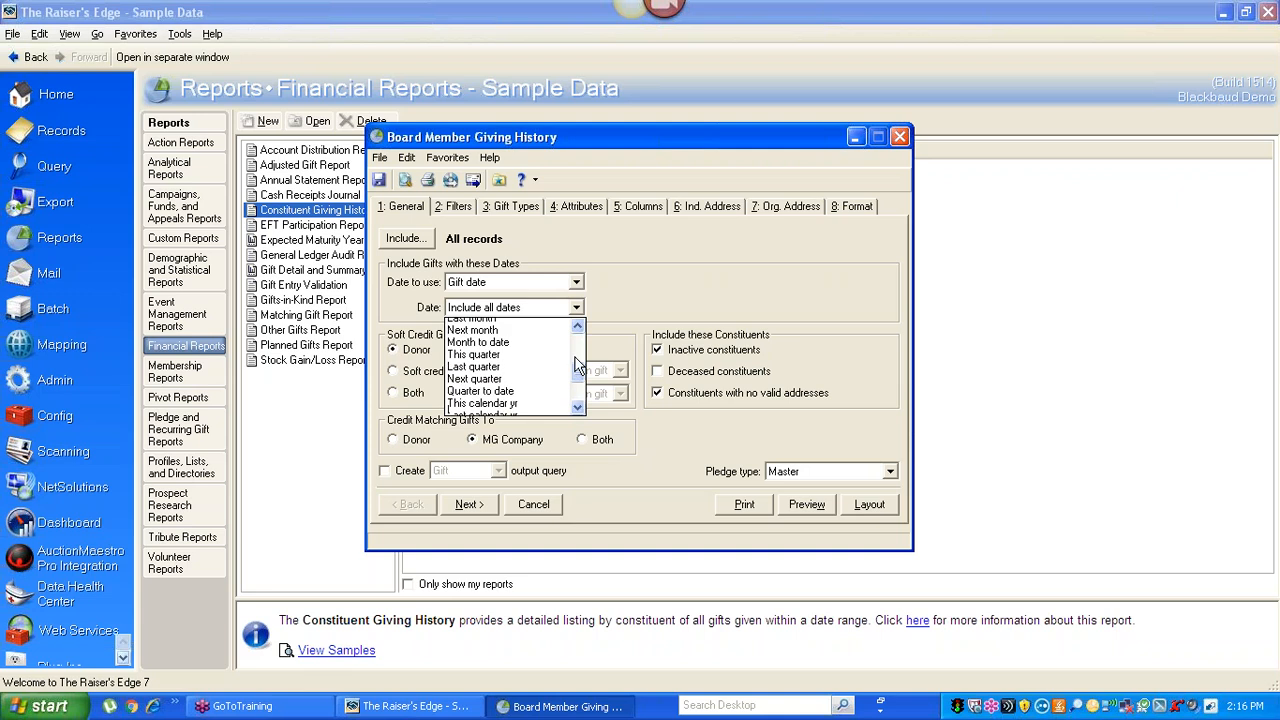
left_click_drag(578, 378, 578, 336)
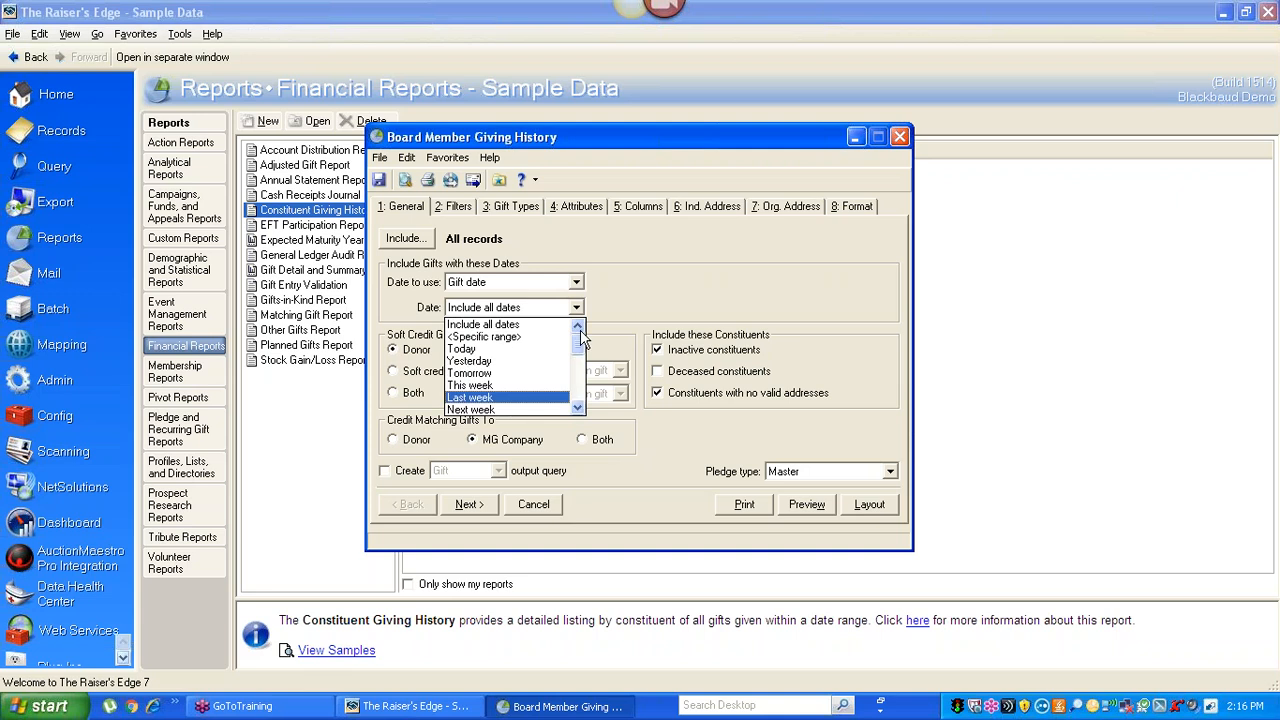
left_click(480, 325)
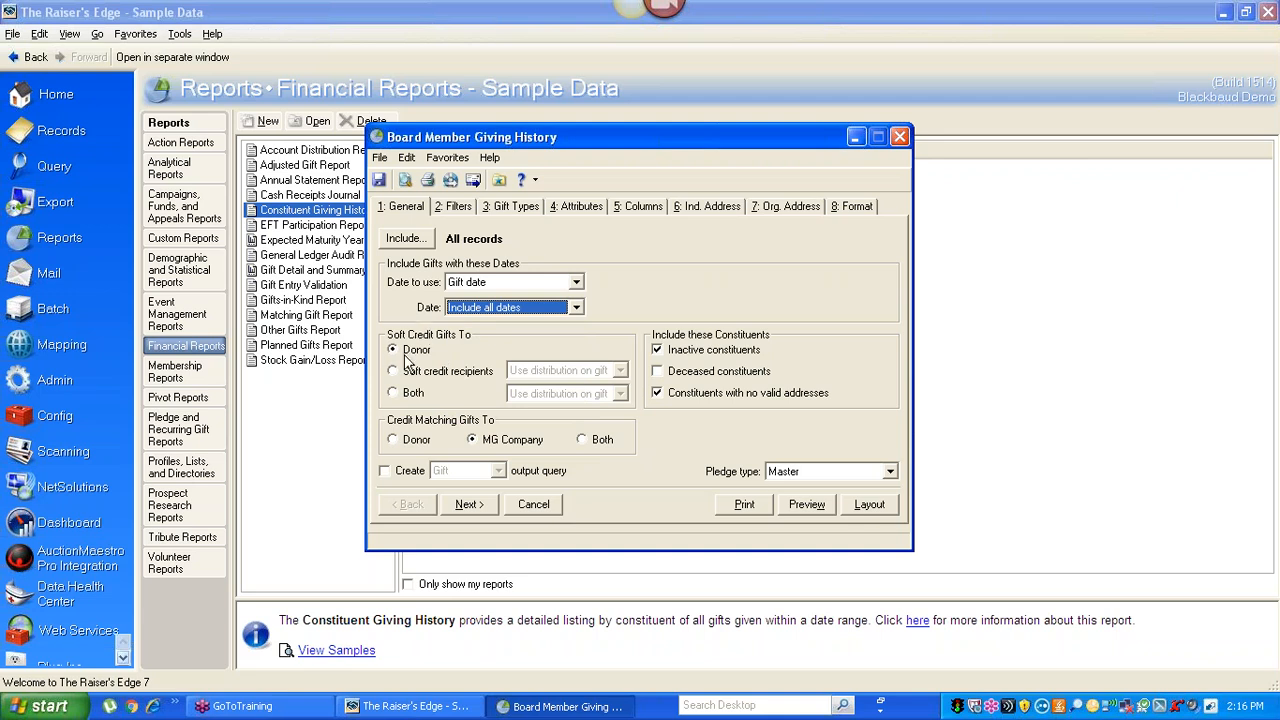
left_click(412, 396)
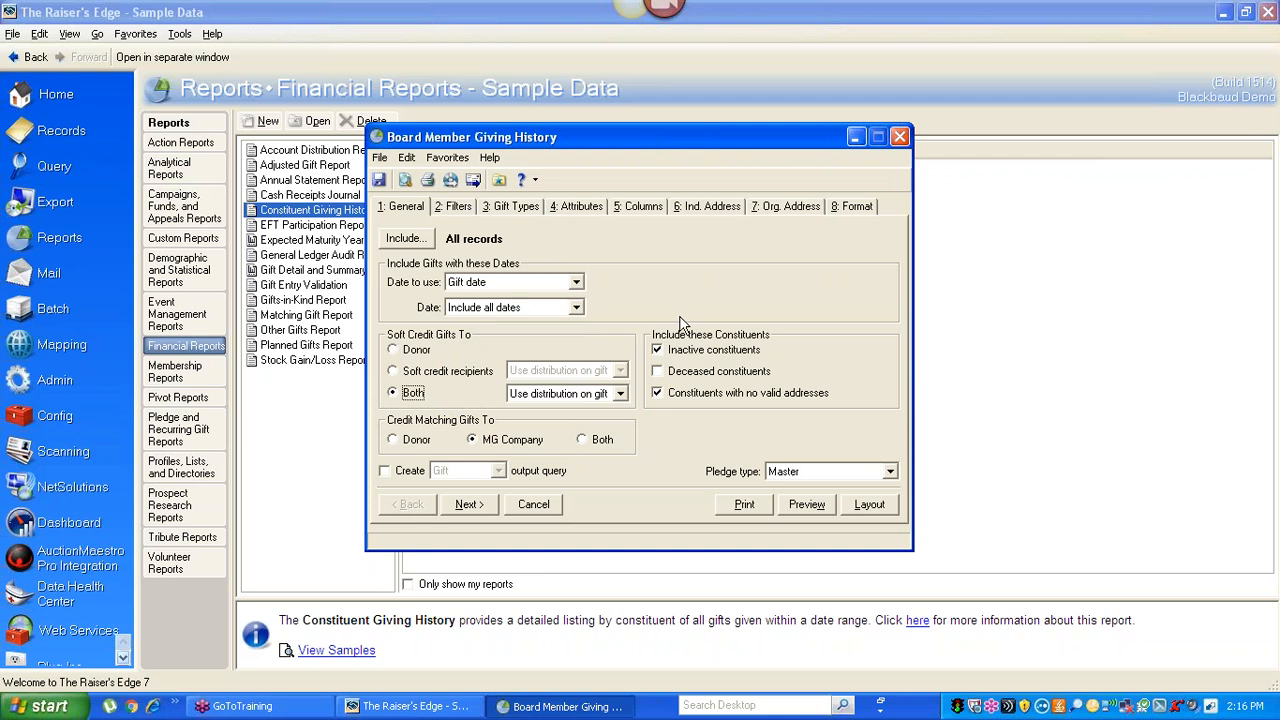
Step: Filter the giving history report to include only the Board Member constituent code
left_click(454, 206)
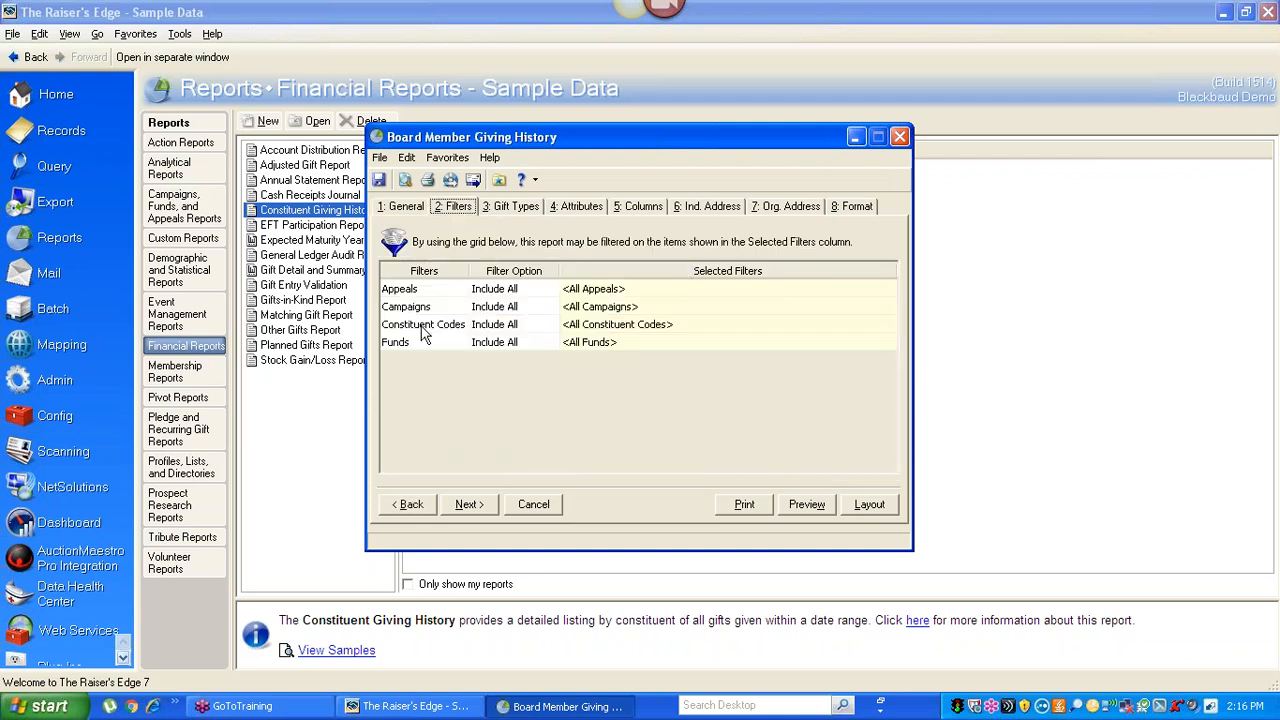
left_click(507, 327)
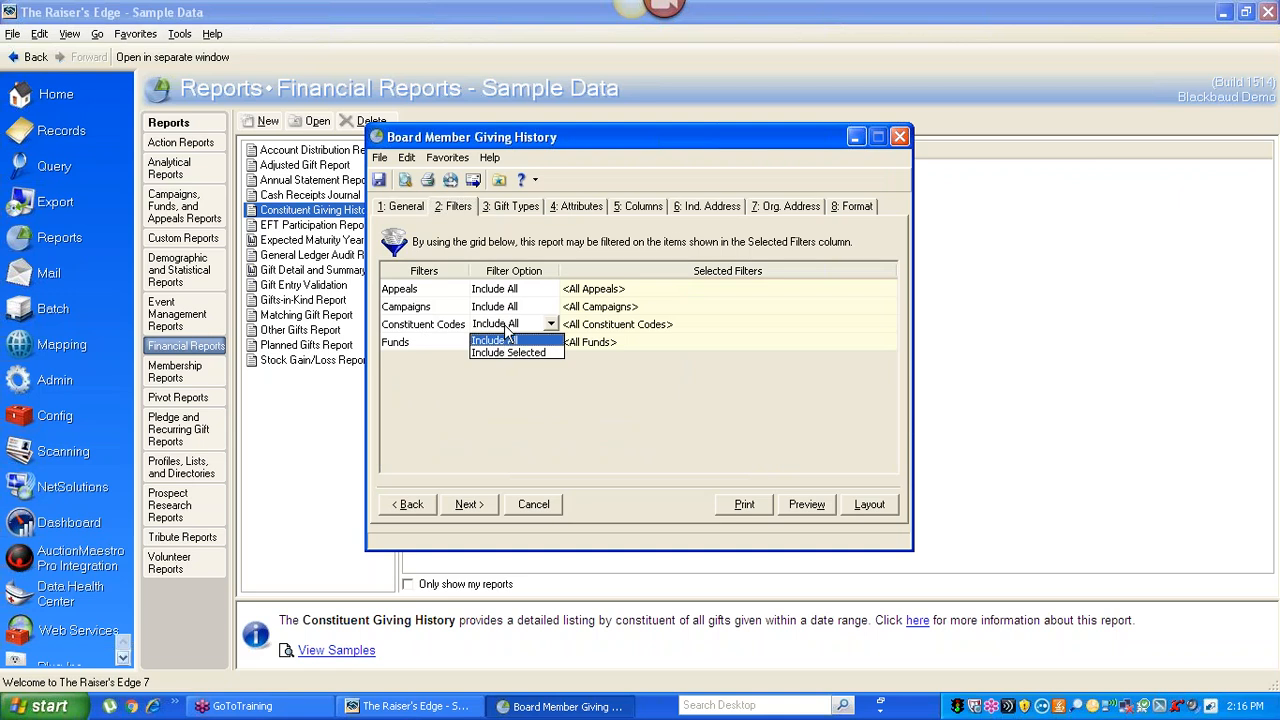
left_click(506, 351)
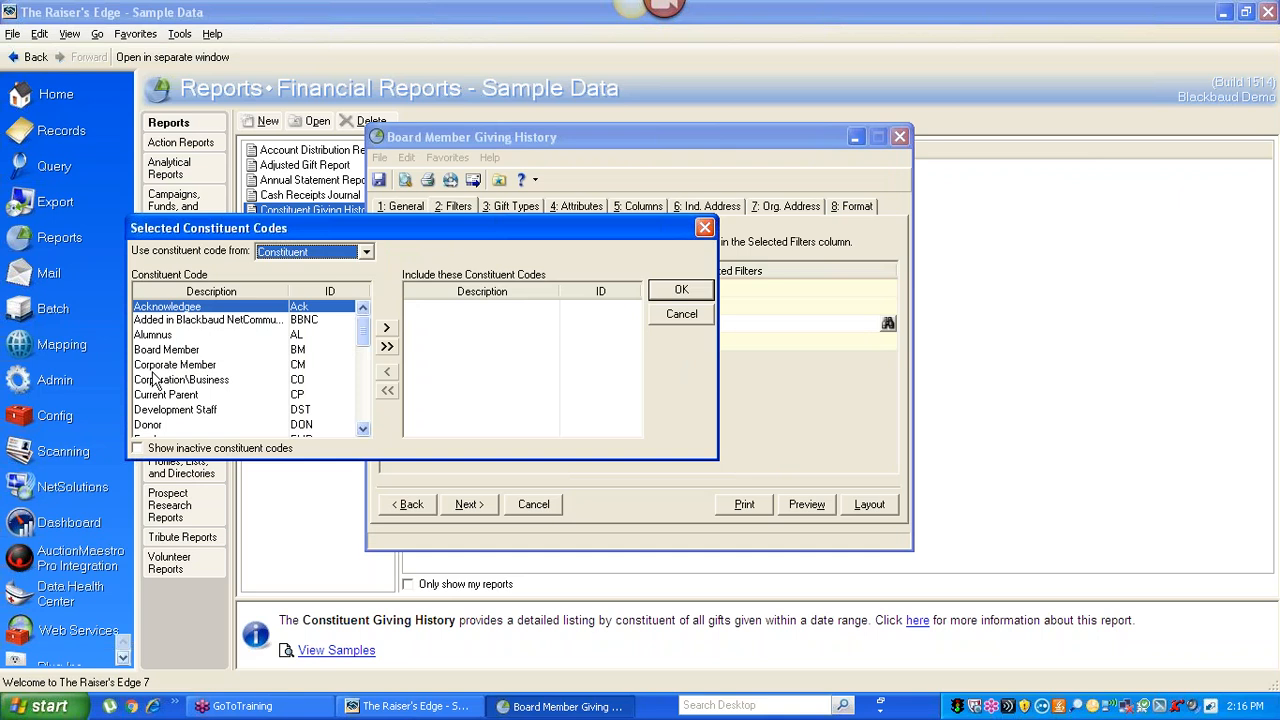
double_click(166, 350)
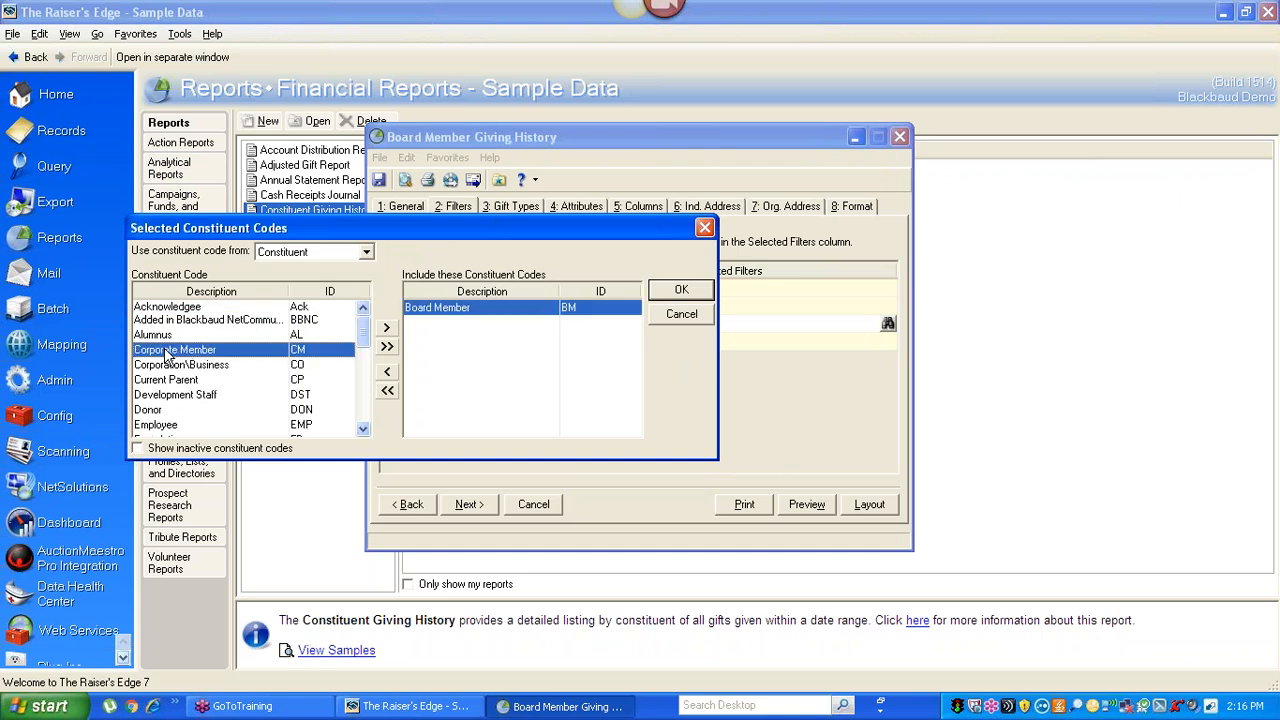
left_click(680, 291)
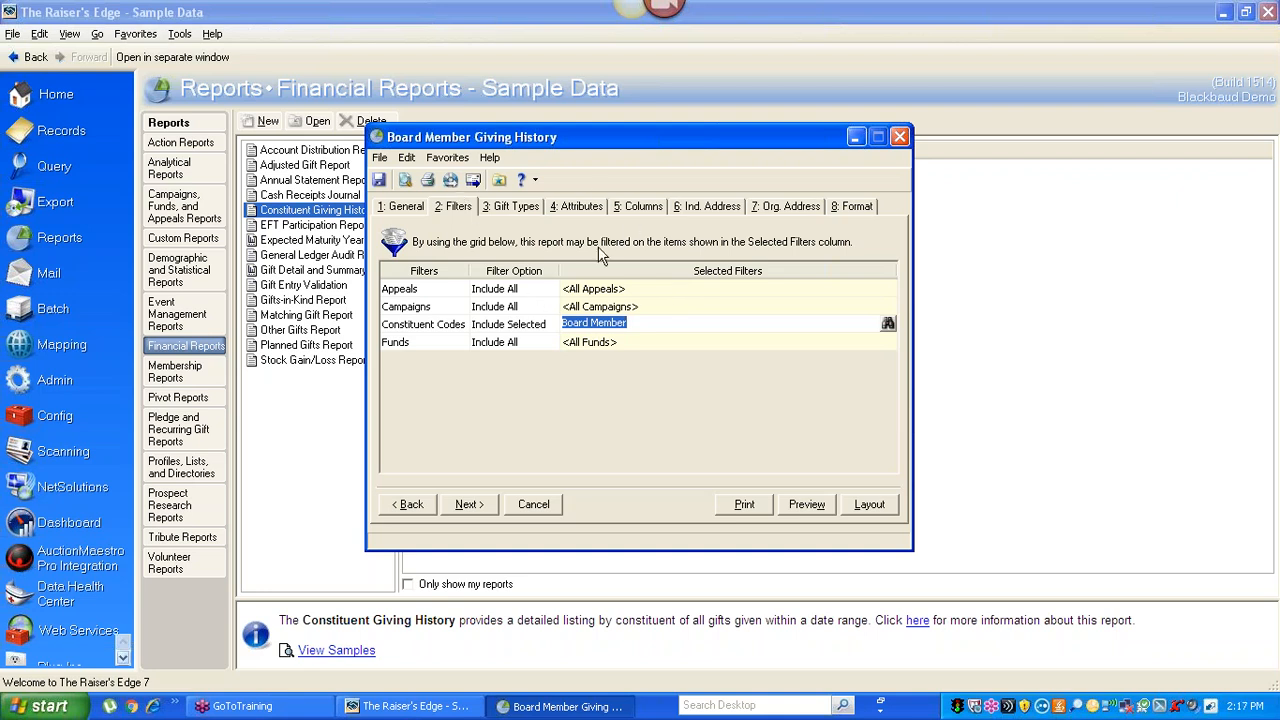
Step: Review the report's gift types, selected columns, and individual and organization address settings
left_click(640, 208)
left_click(516, 208)
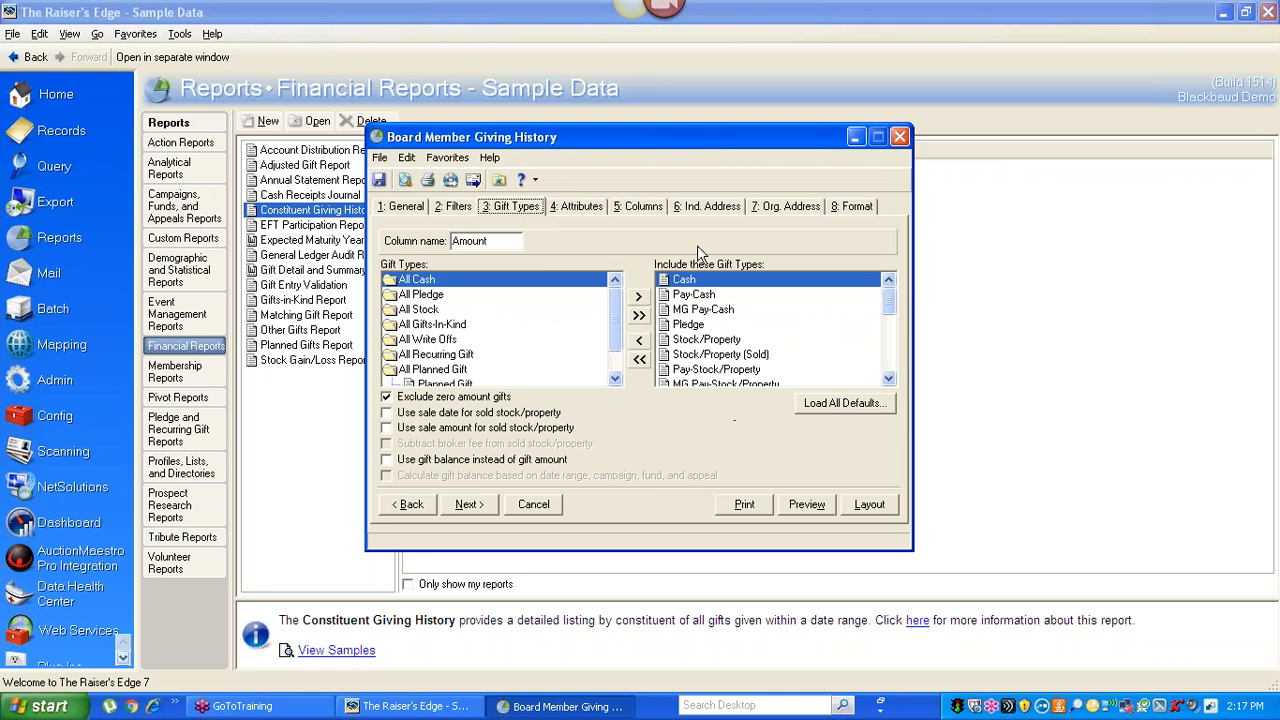
left_click(638, 207)
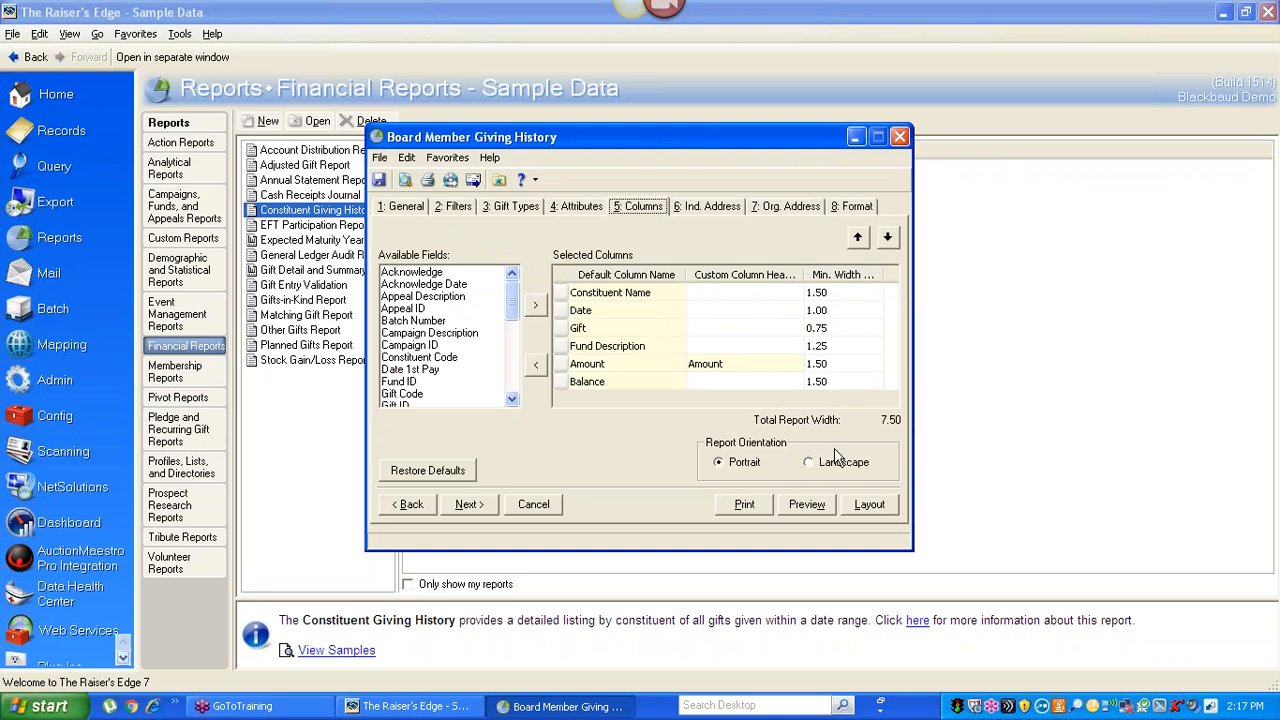
left_click(712, 206)
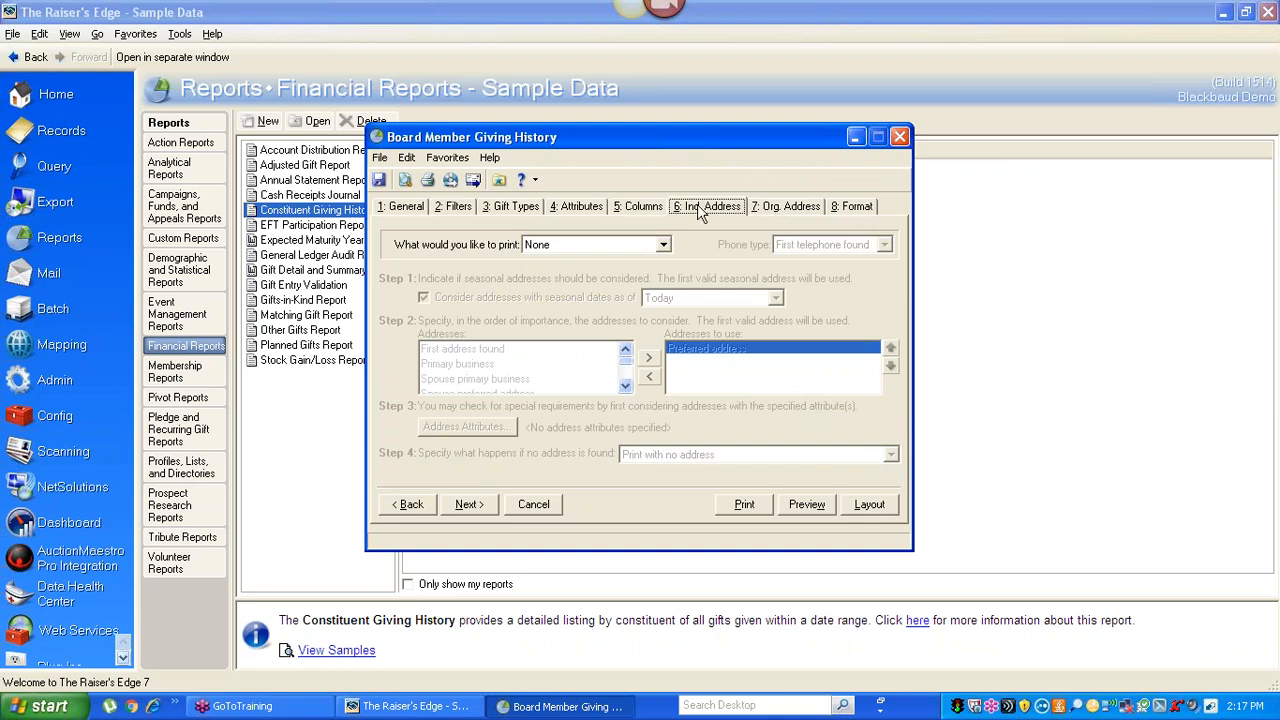
left_click(773, 204)
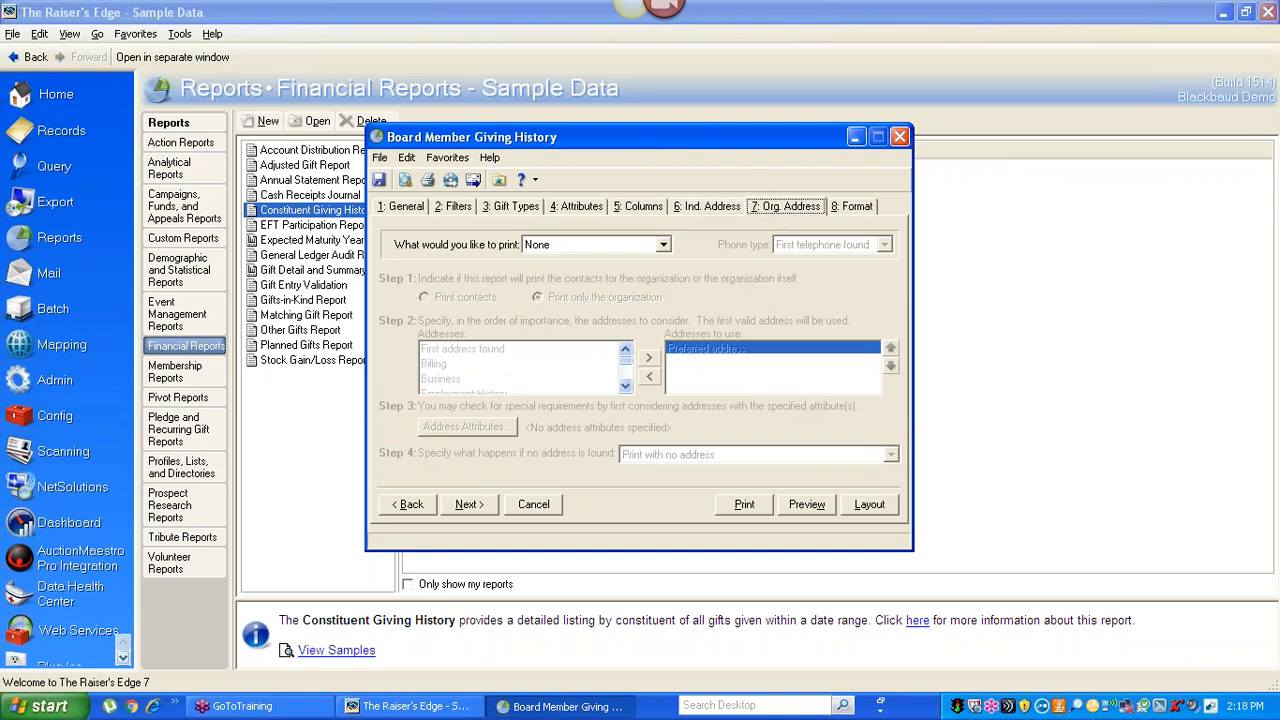
Step: Change the report heading's title to "Board Lifetime Giving History"
left_click(852, 210)
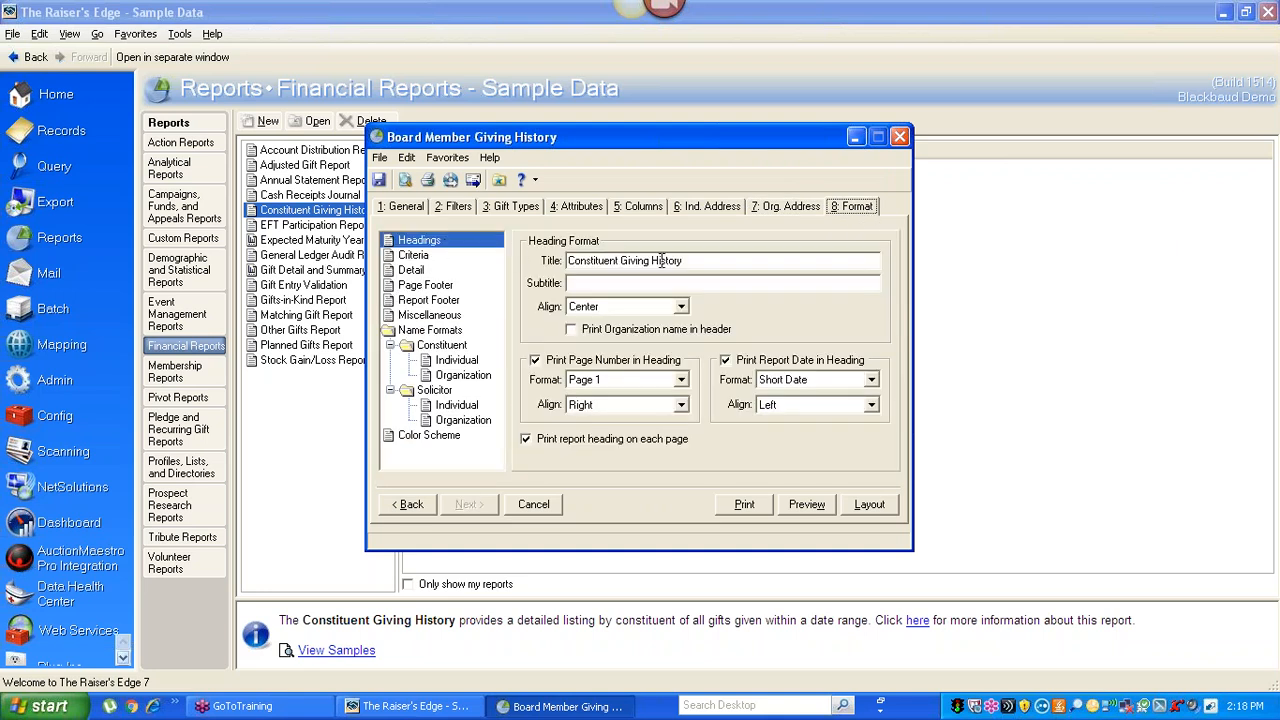
double_click(593, 259)
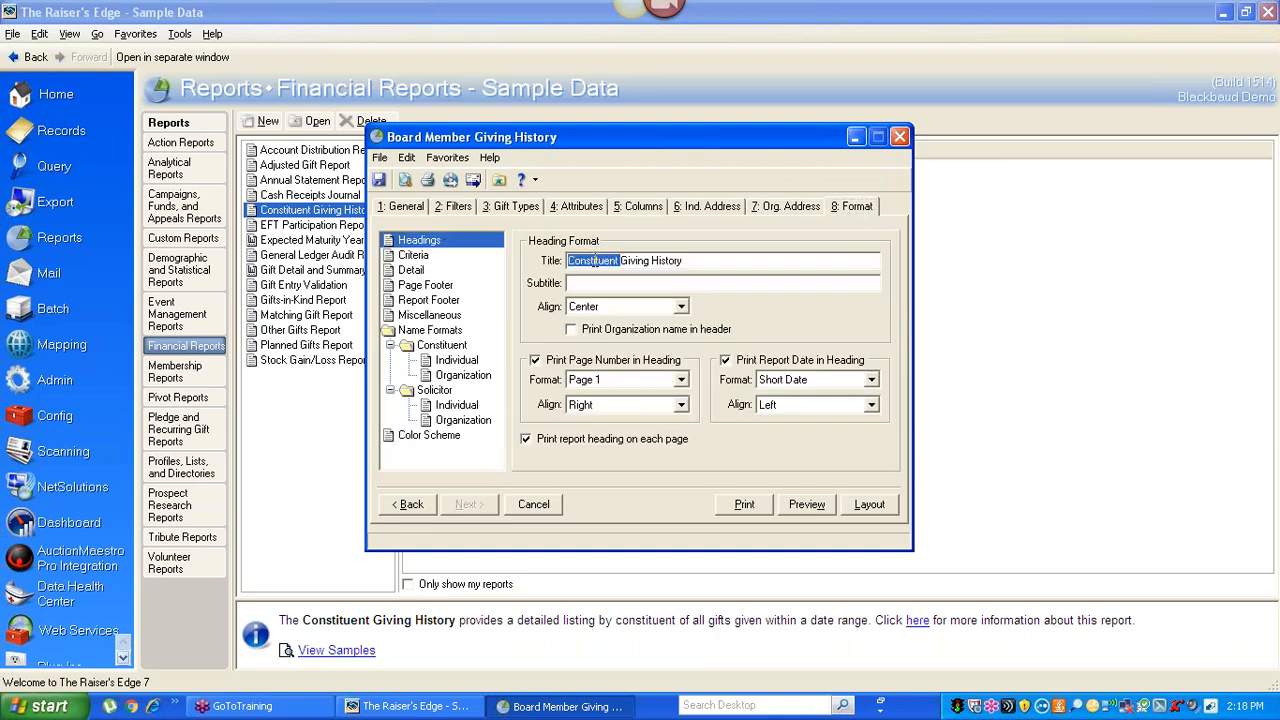
type("Board")
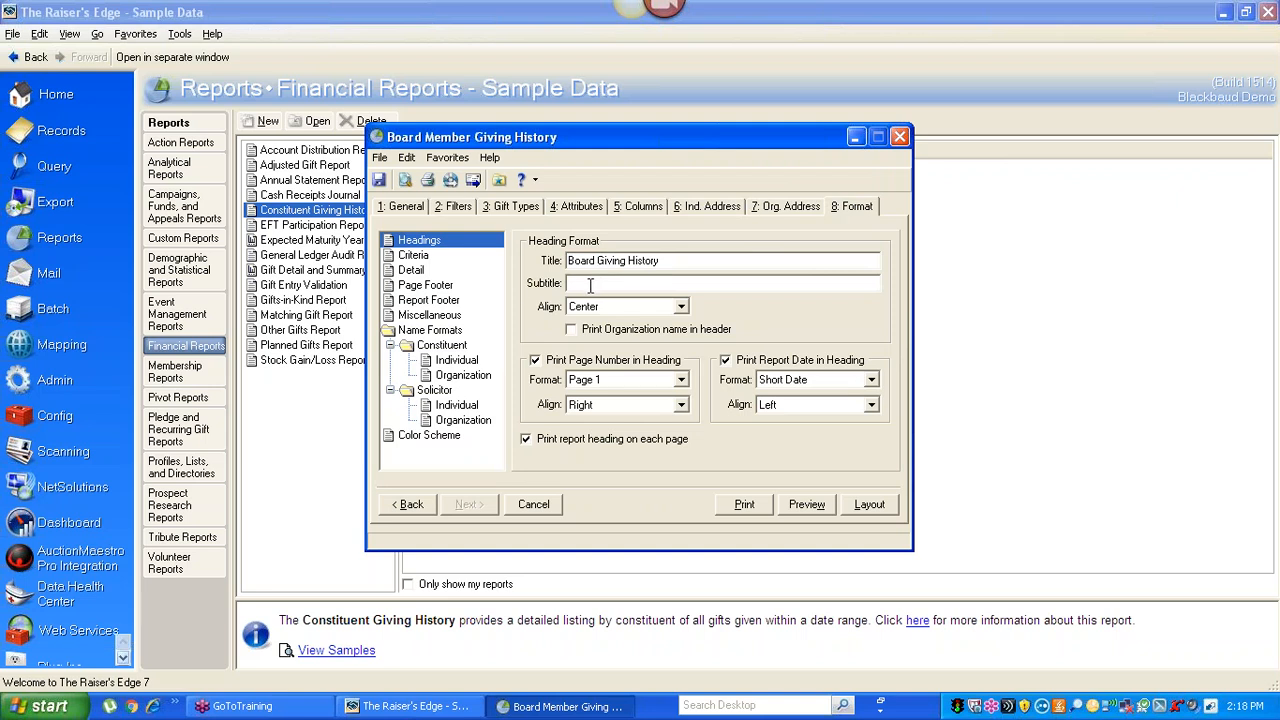
type(" Lifetime")
Step: Include non-givers in the giving history report's detail format and check the name format for individual constituents
left_click(410, 270)
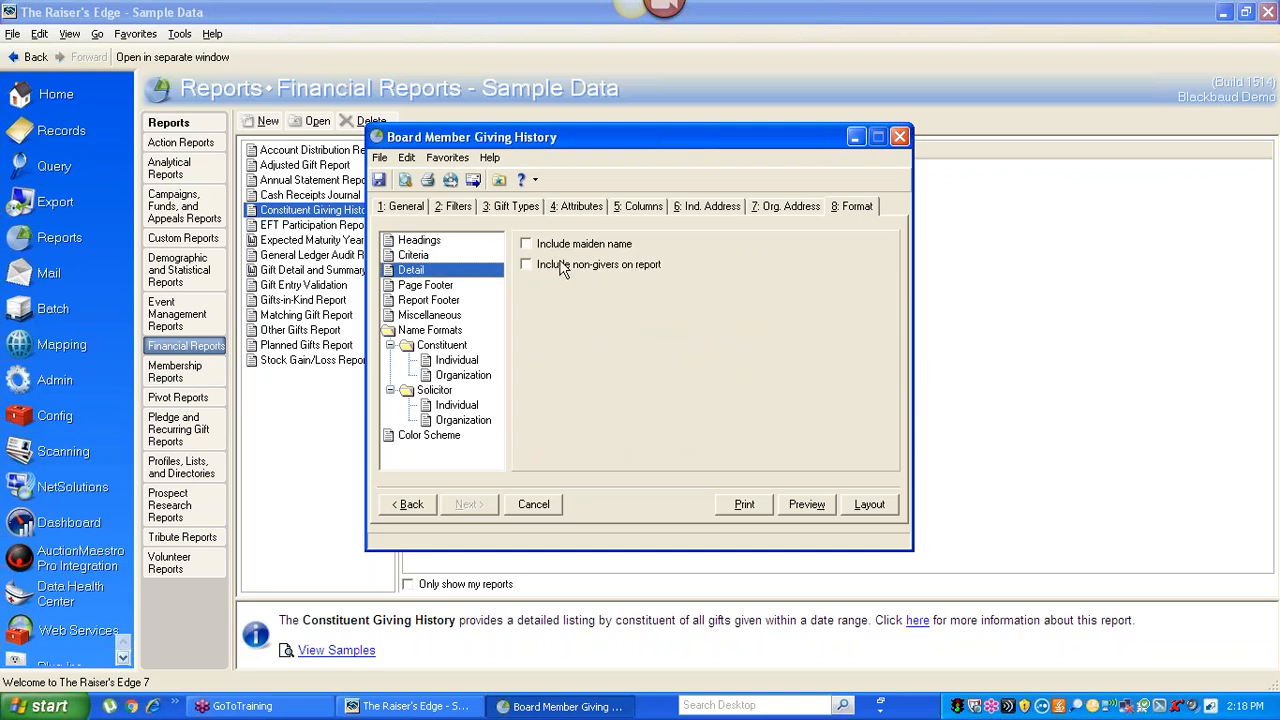
left_click(533, 266)
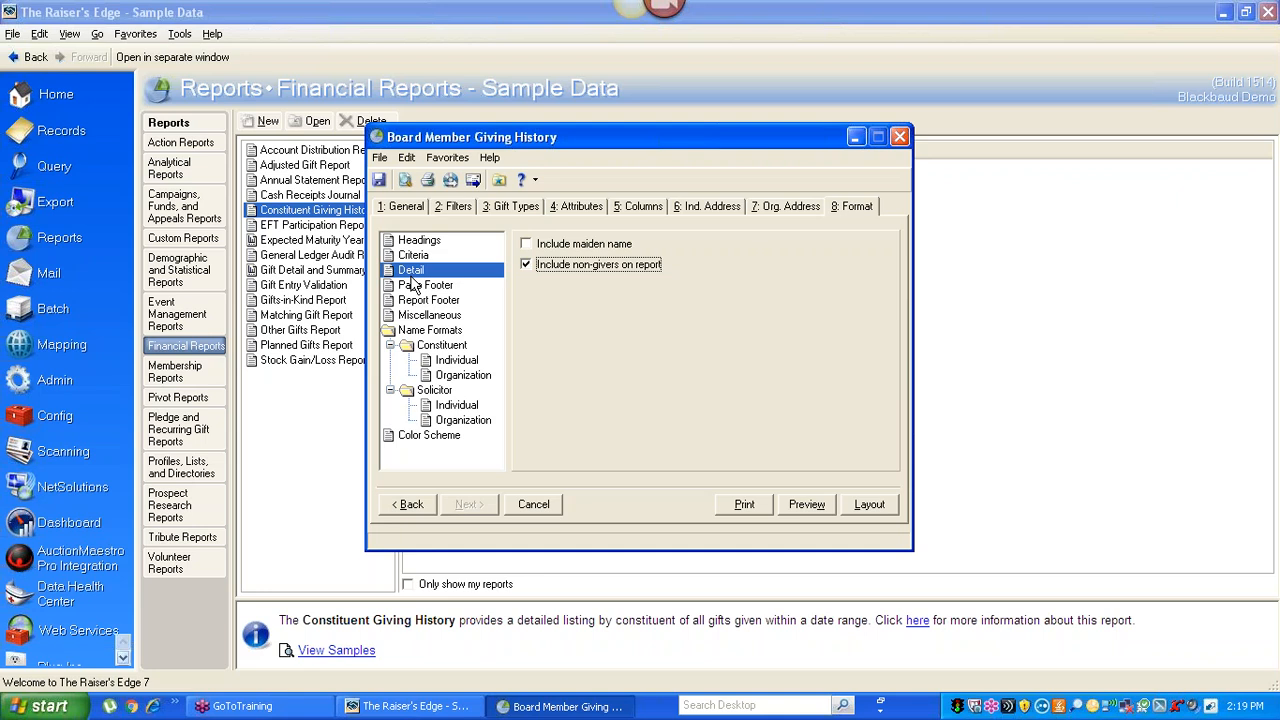
left_click(458, 362)
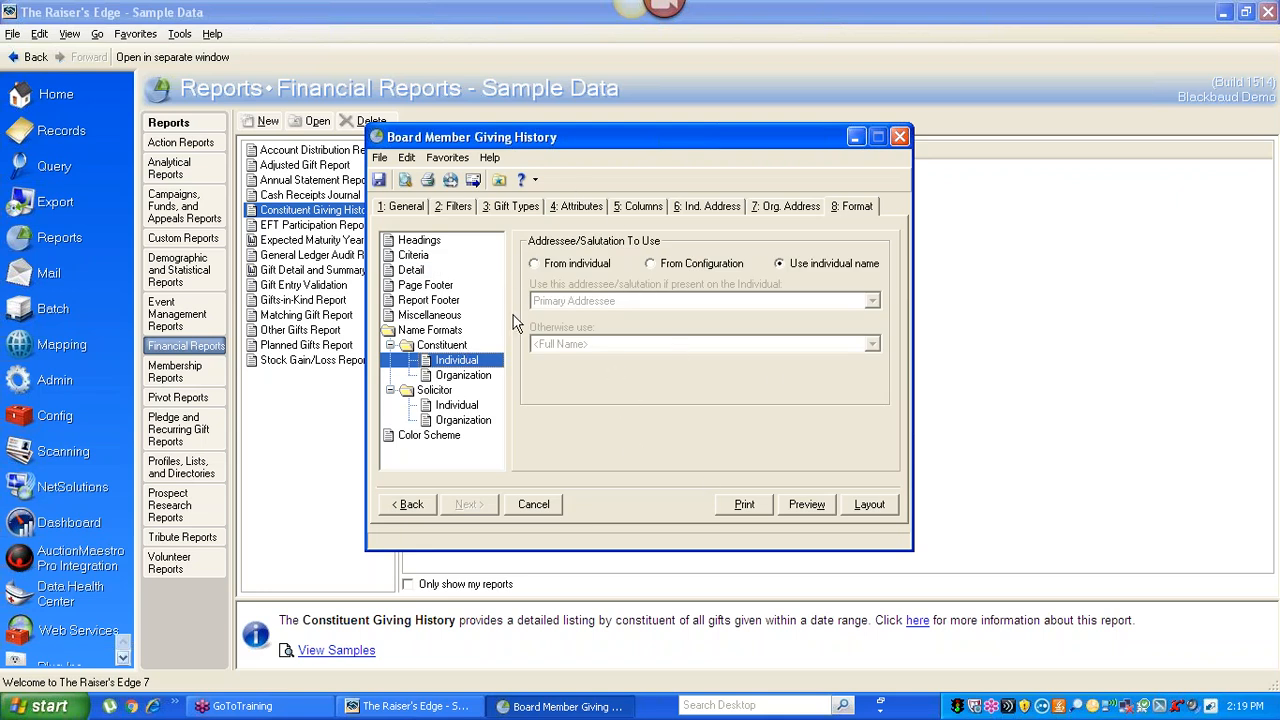
Step: Preview the Board Member Giving History report and examine the board members' gifts and totals across its pages
left_click(405, 208)
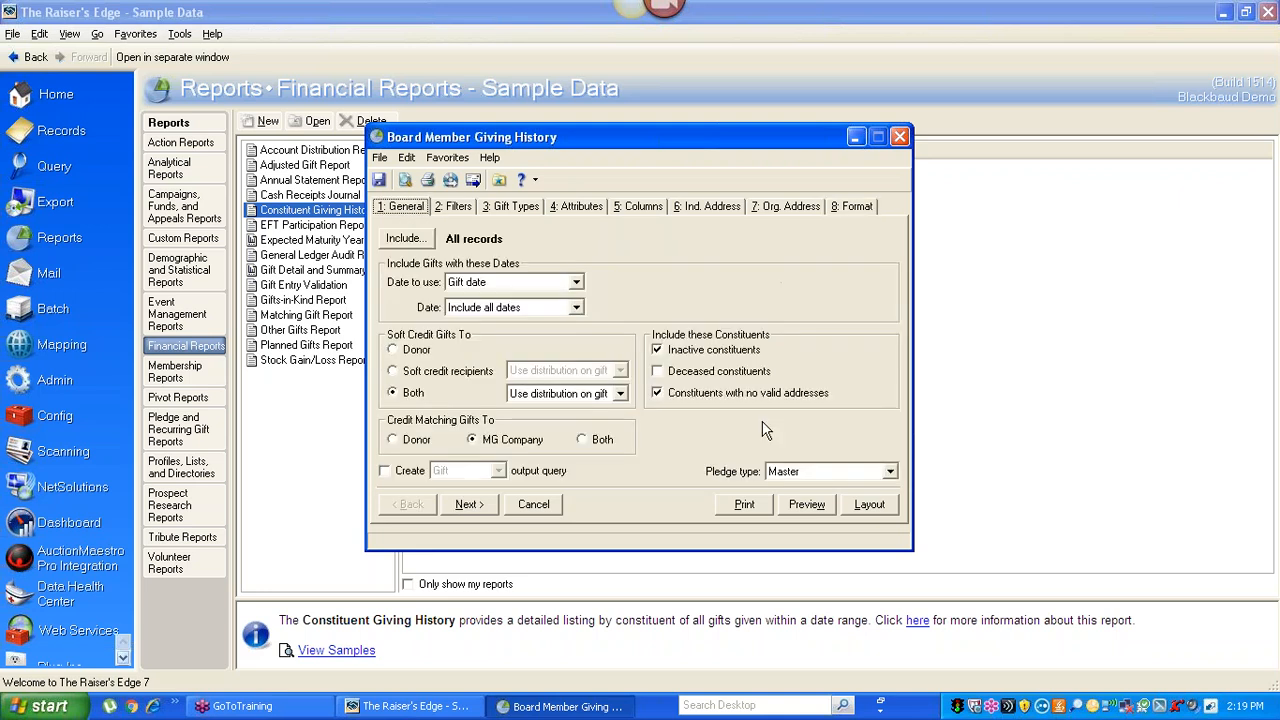
left_click(804, 506)
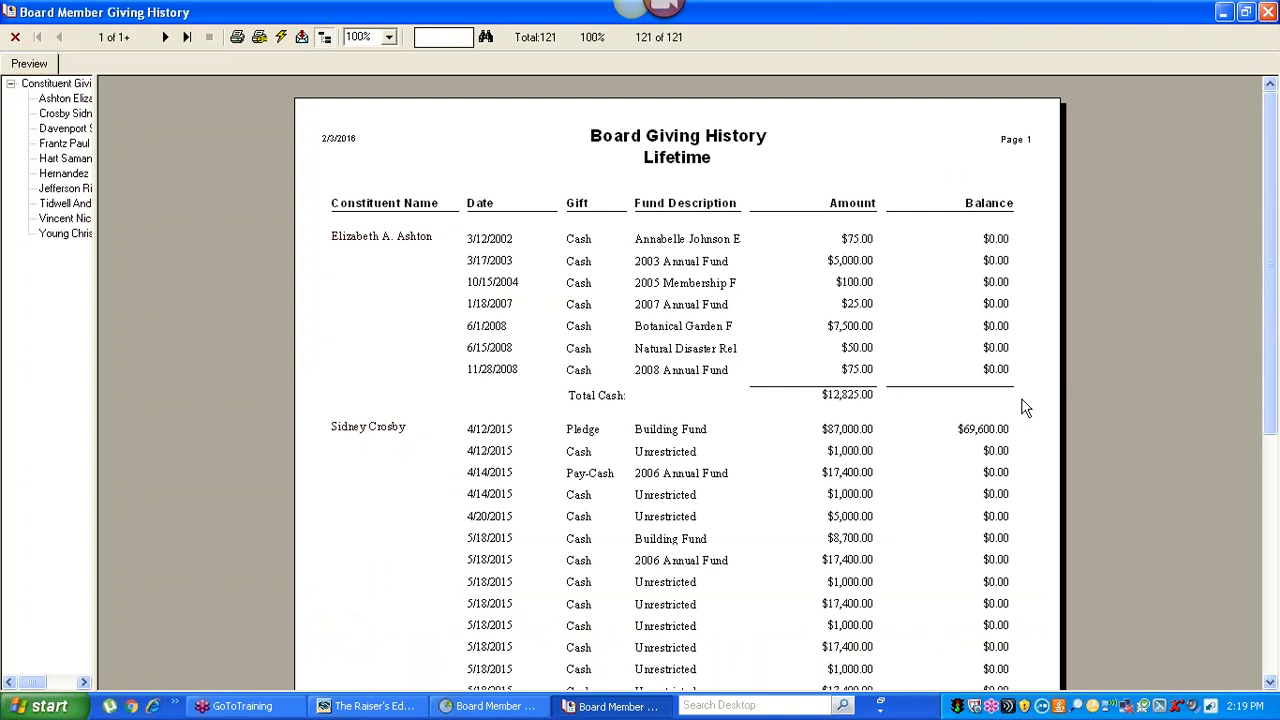
left_click_drag(1270, 272, 1275, 438)
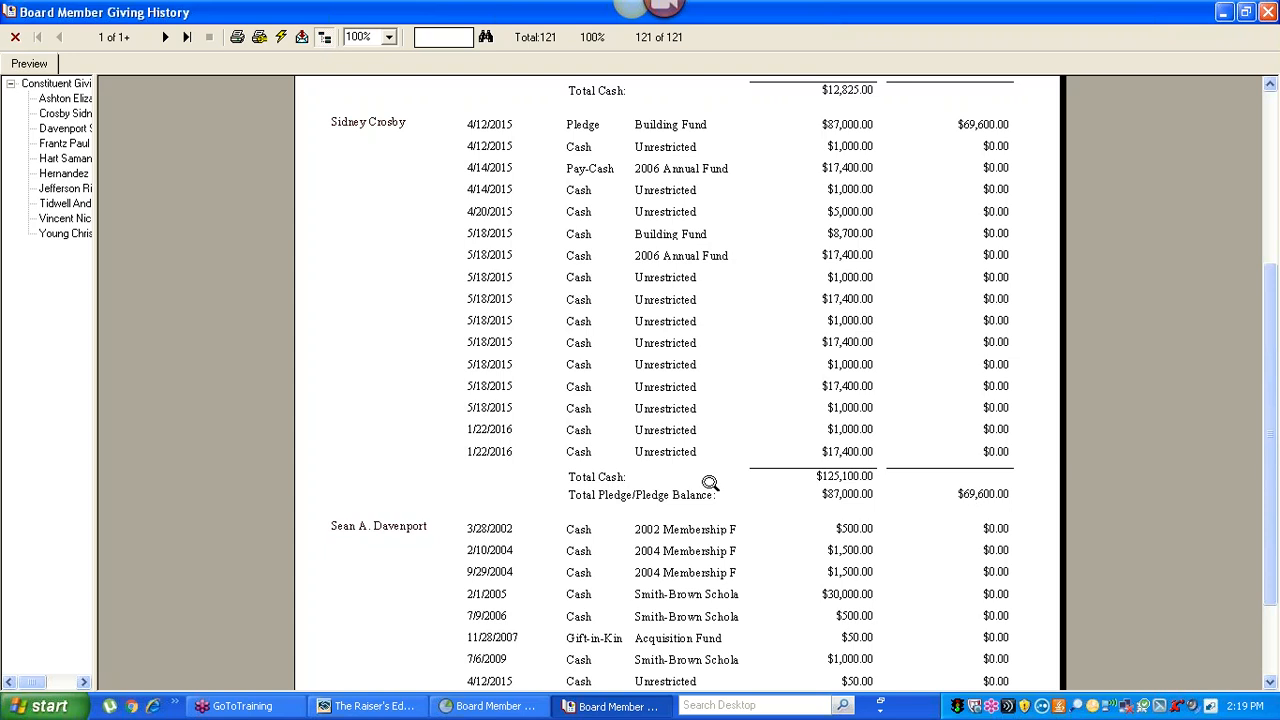
left_click(62, 176)
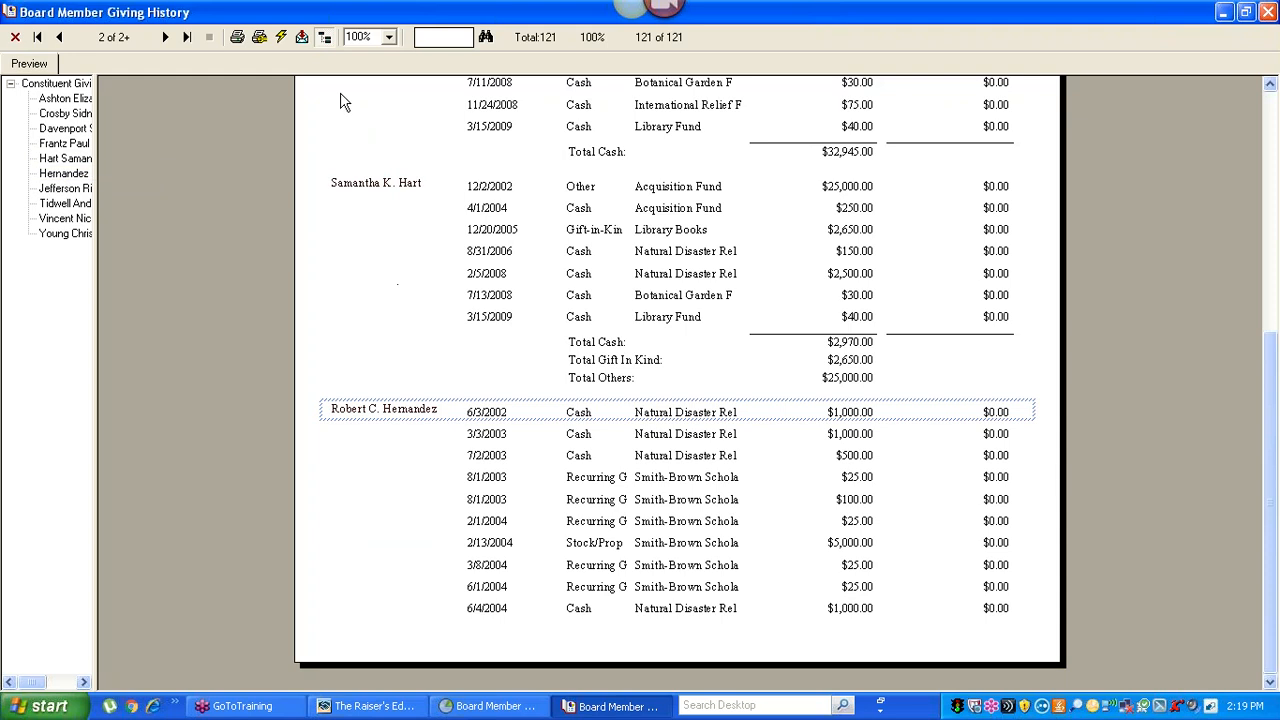
left_click(165, 37)
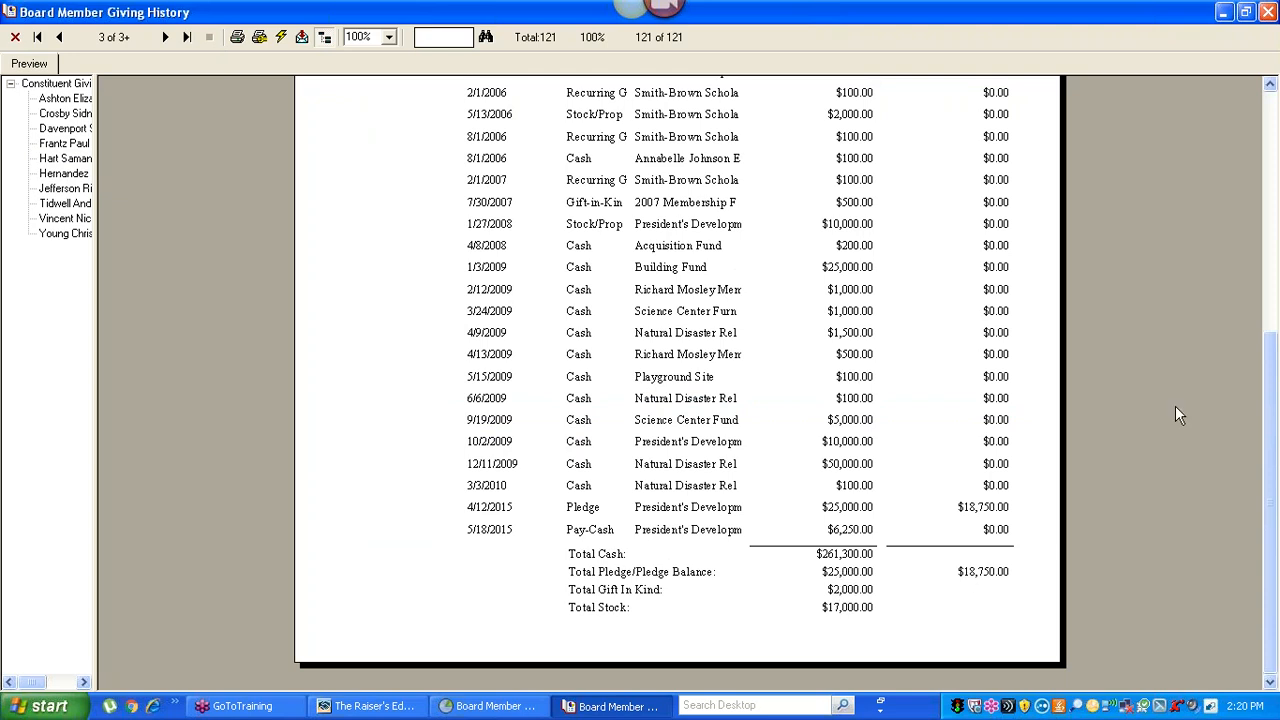
left_click_drag(1276, 477, 1272, 236)
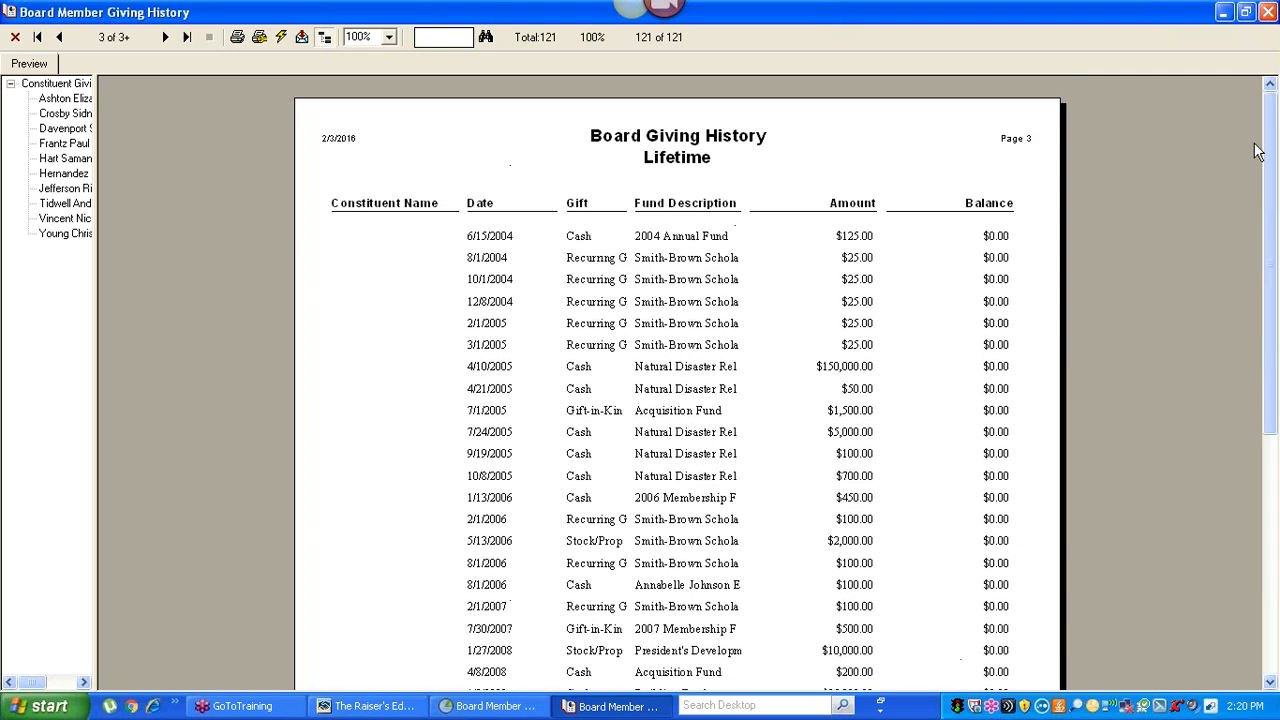
Step: Close the preview and the Board Member Giving History report, saving the changes
left_click(17, 38)
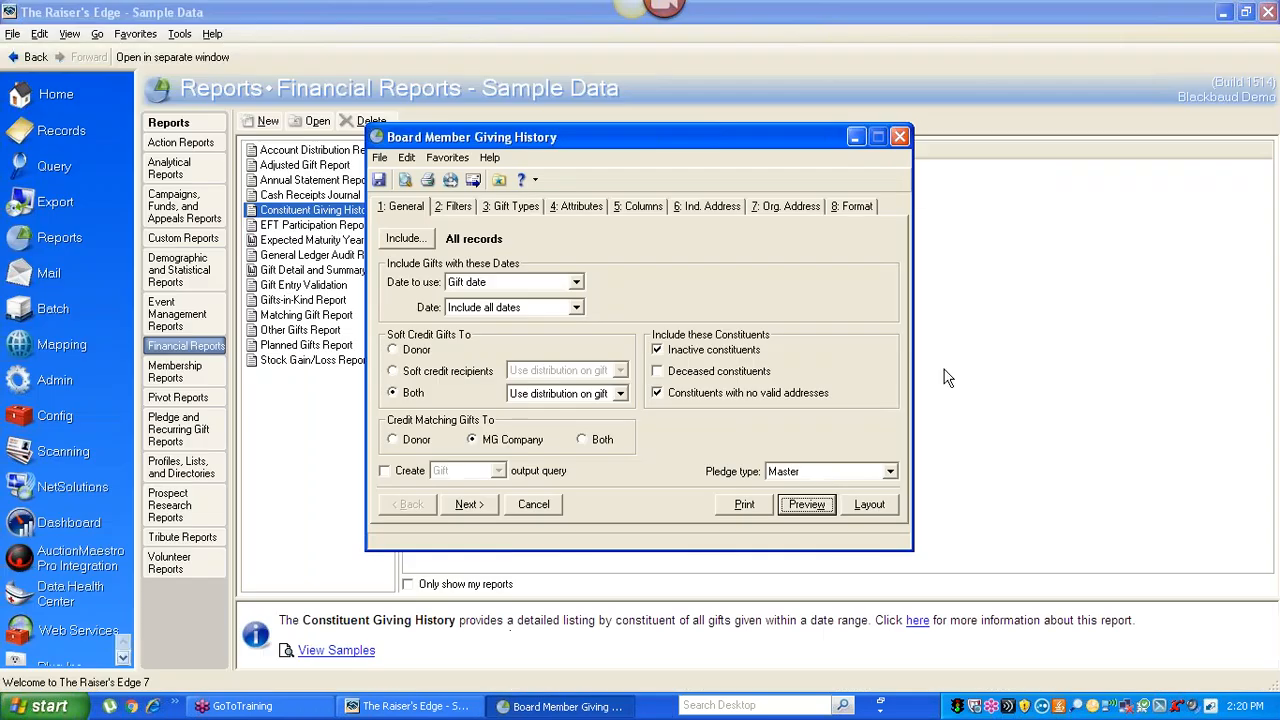
left_click(900, 137)
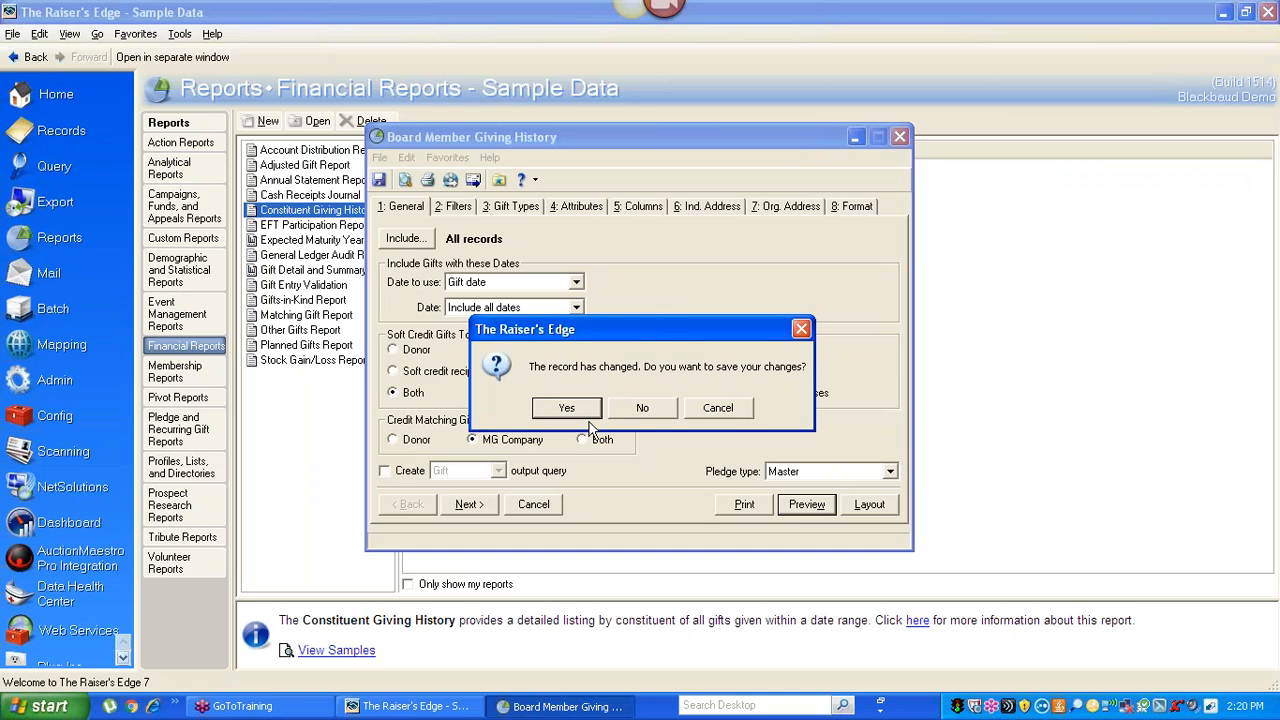
left_click(560, 409)
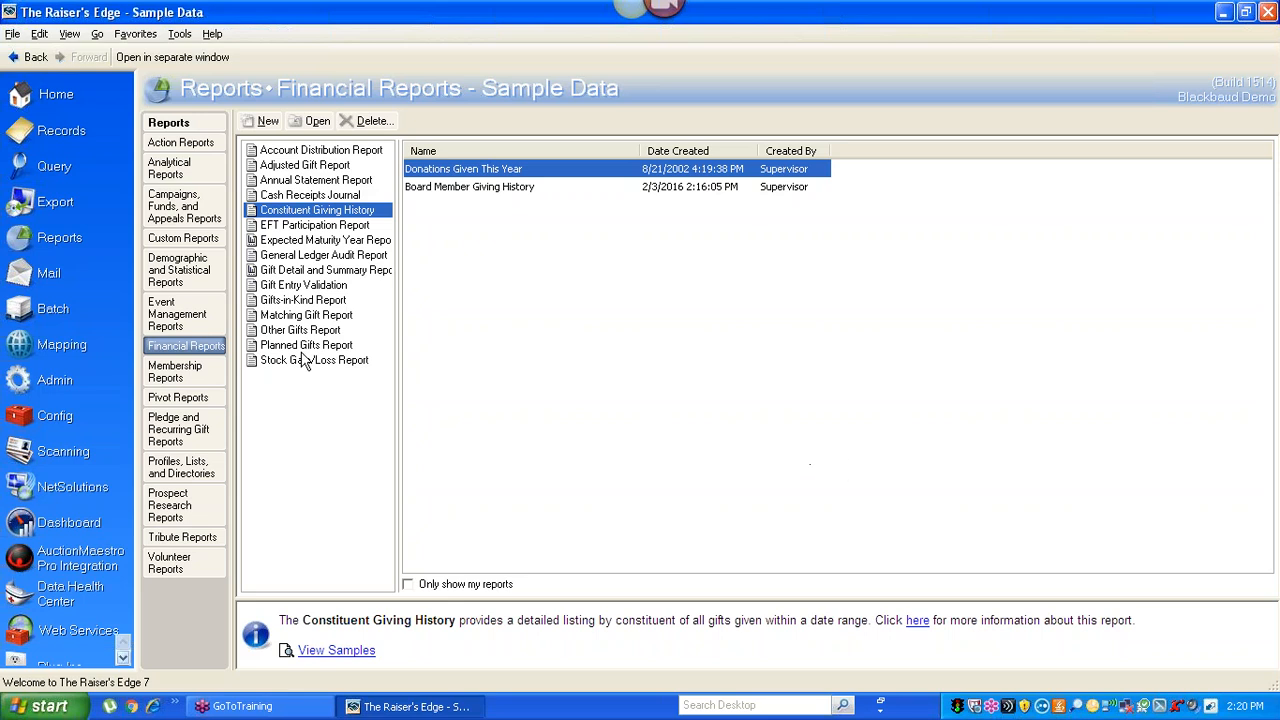
Step: Create a new SYBUNT analytical report and save it as "Sybunt Last 5 years"
left_click(165, 172)
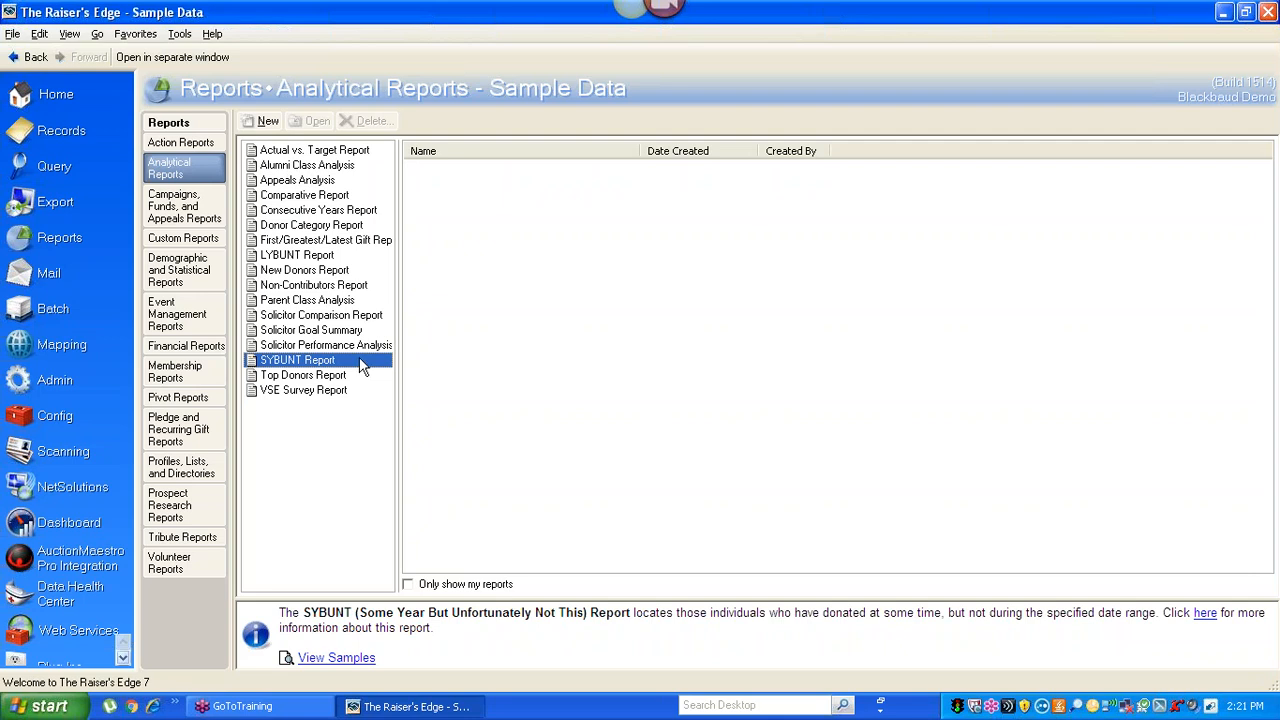
left_click(280, 257)
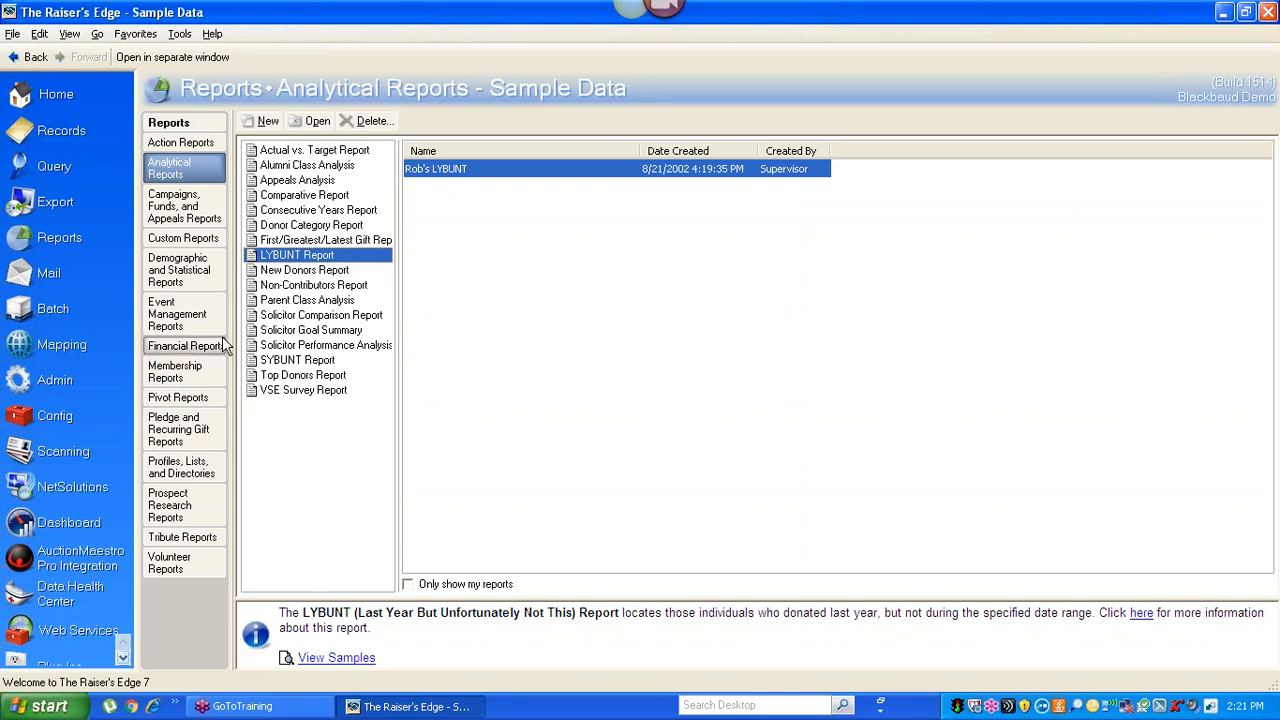
left_click(298, 362)
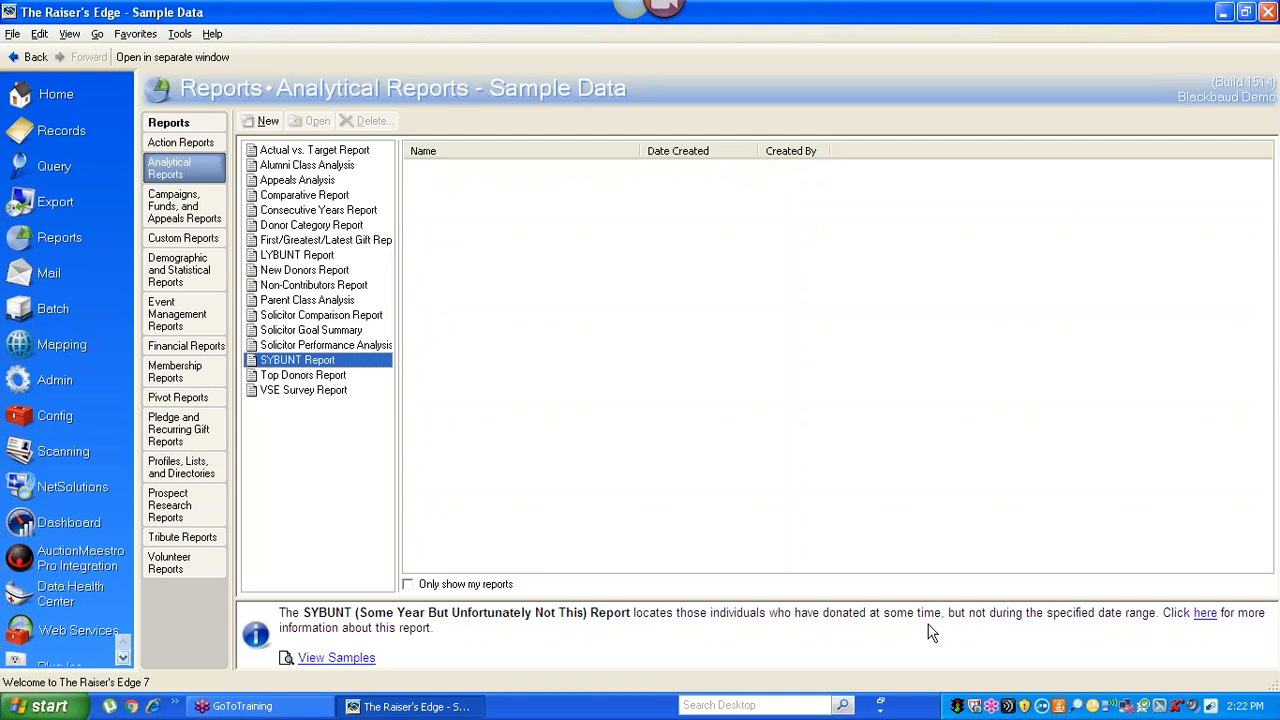
double_click(285, 362)
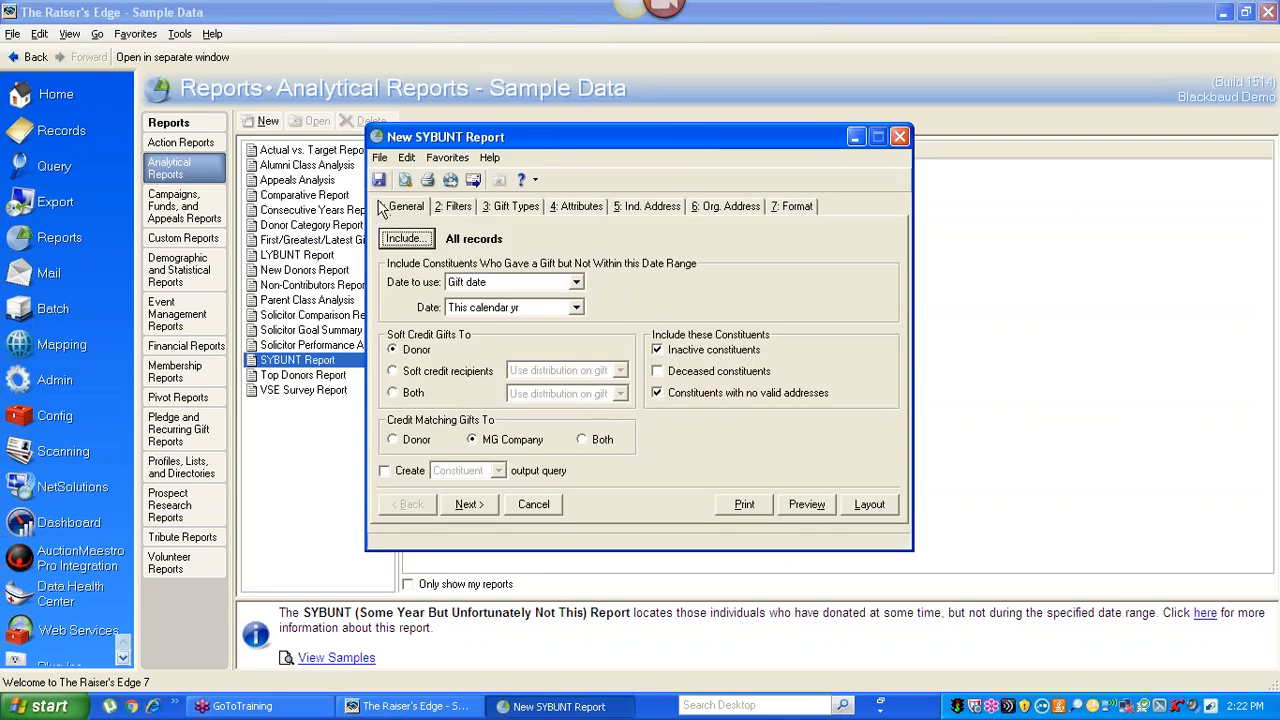
left_click(379, 181)
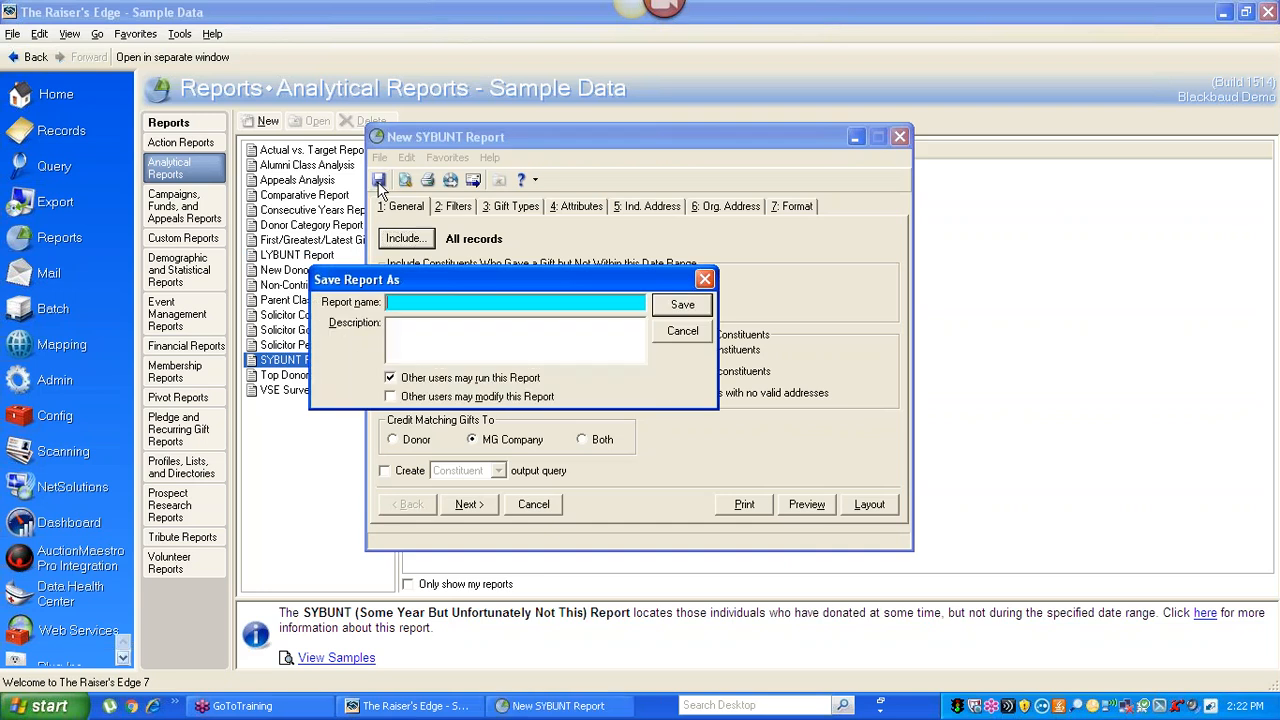
type("Sybunt Last 5 years")
left_click(682, 305)
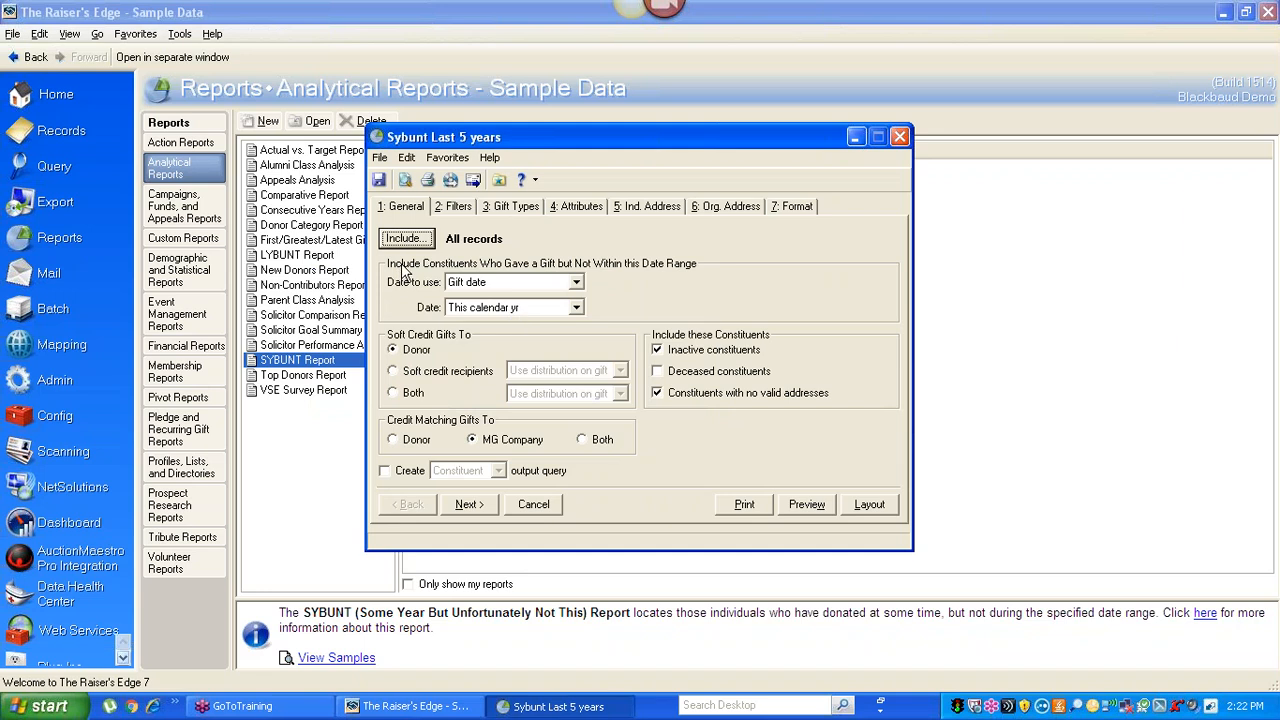
Step: Switch the SYBUNT report's gift date to a specific range starting 1/1/2011
left_click(576, 308)
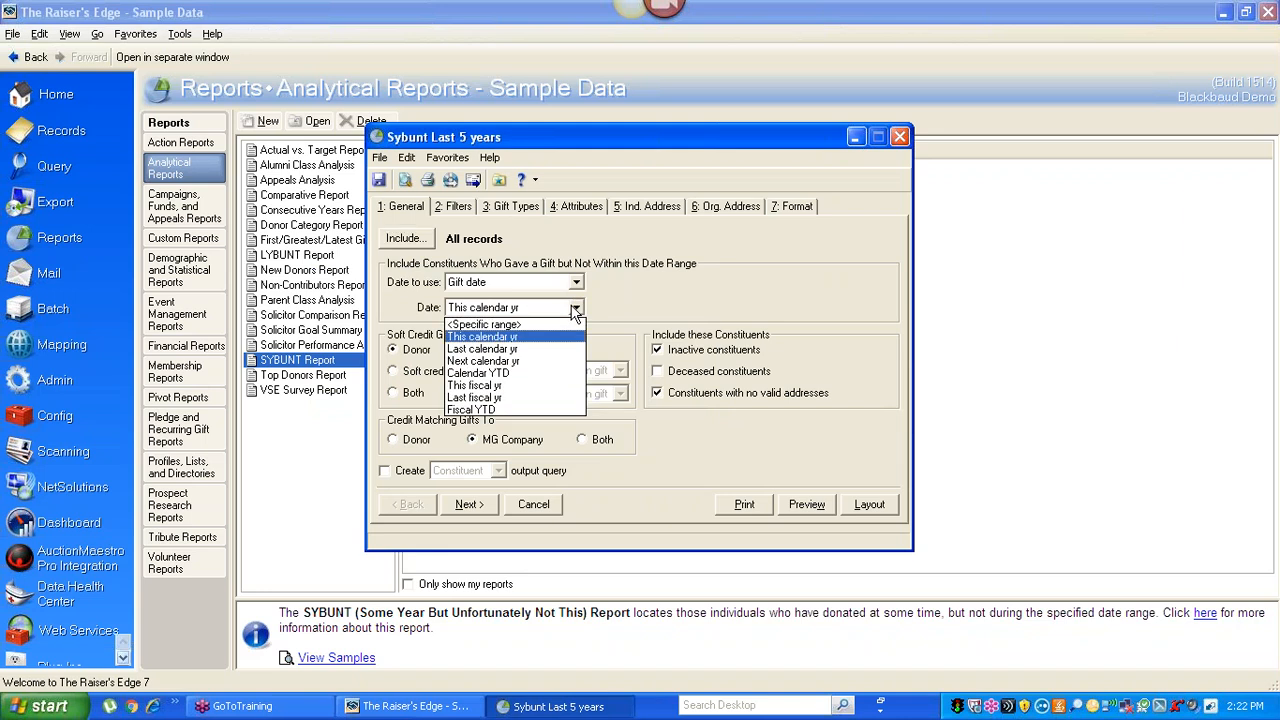
left_click(505, 326)
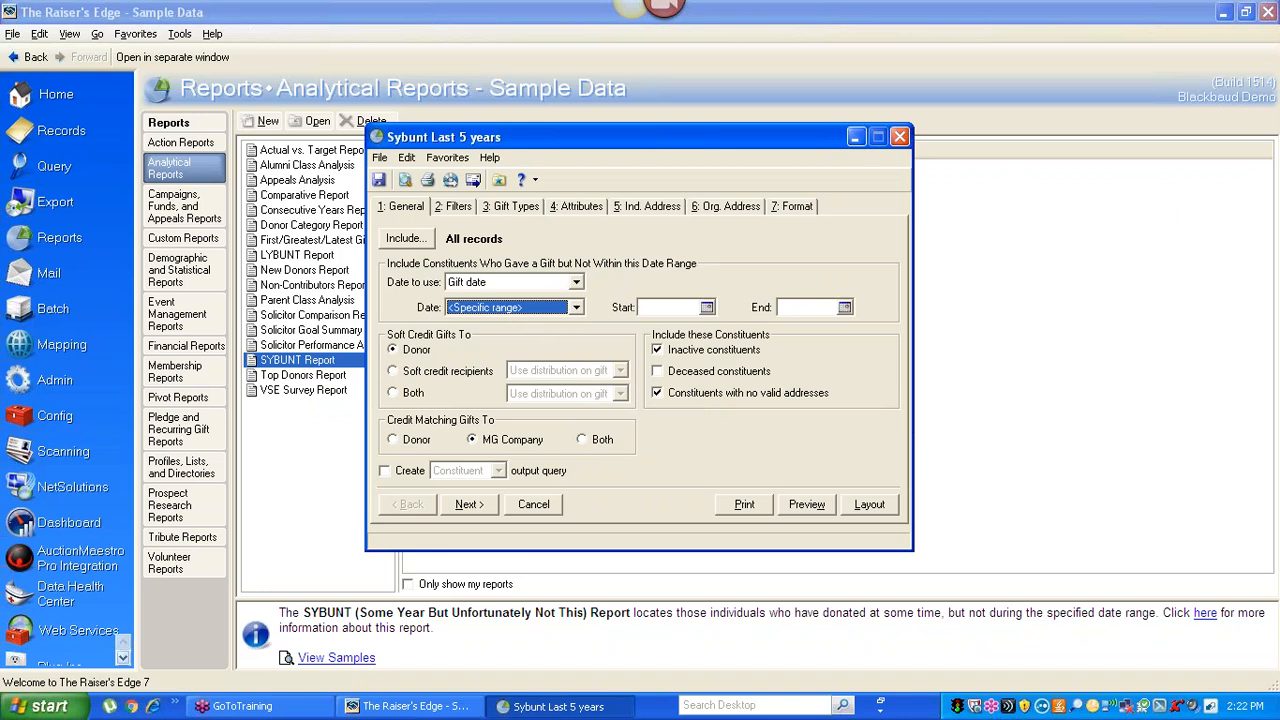
left_click(707, 308)
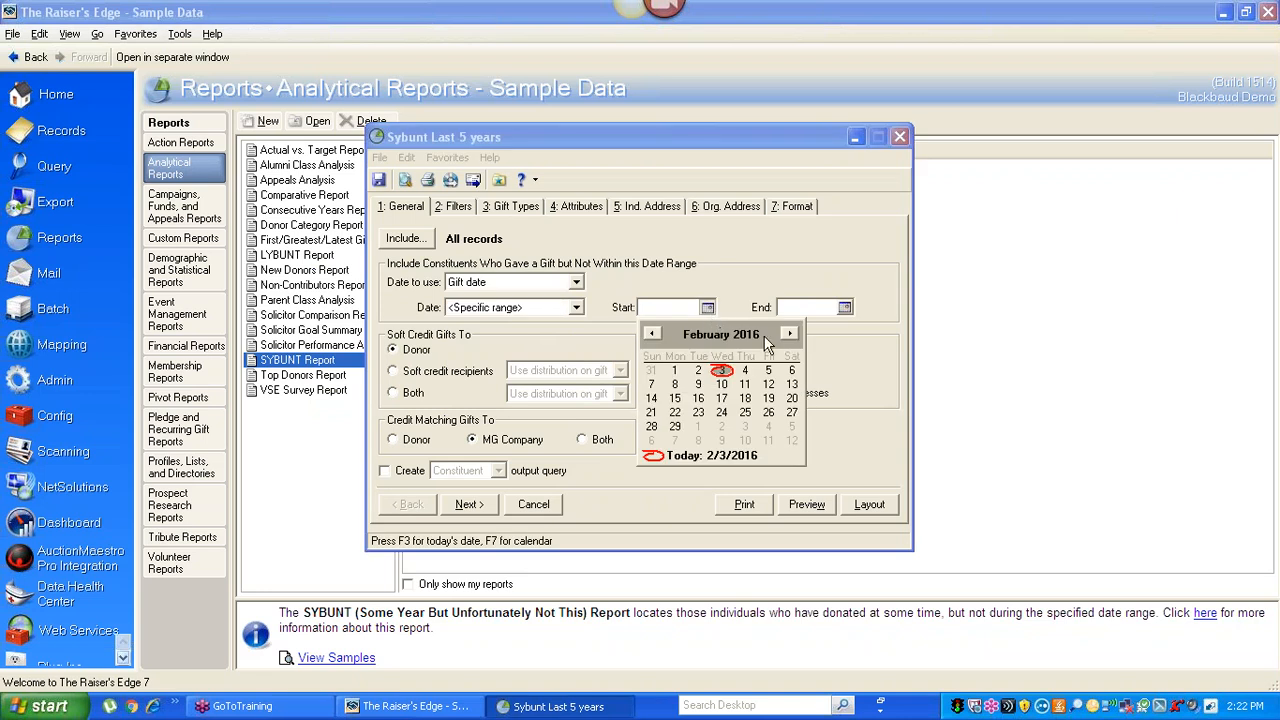
left_click(752, 340)
left_click(769, 342)
left_click(769, 342)
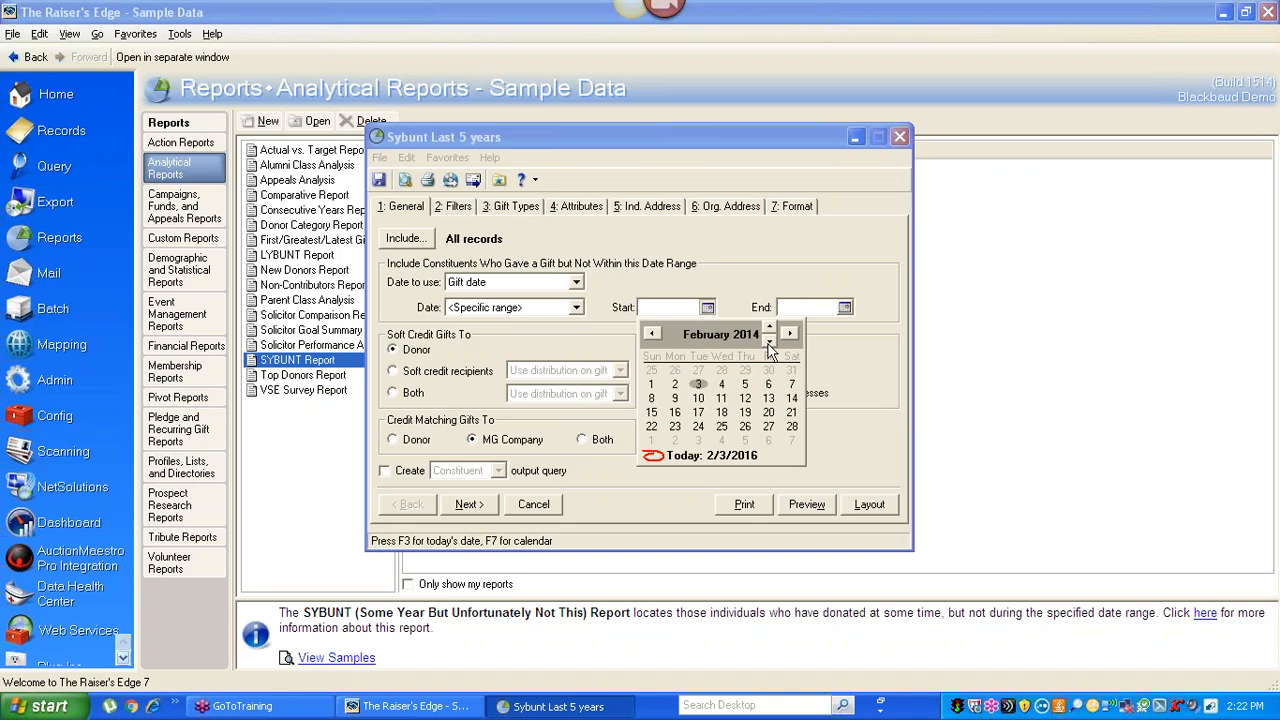
left_click(769, 342)
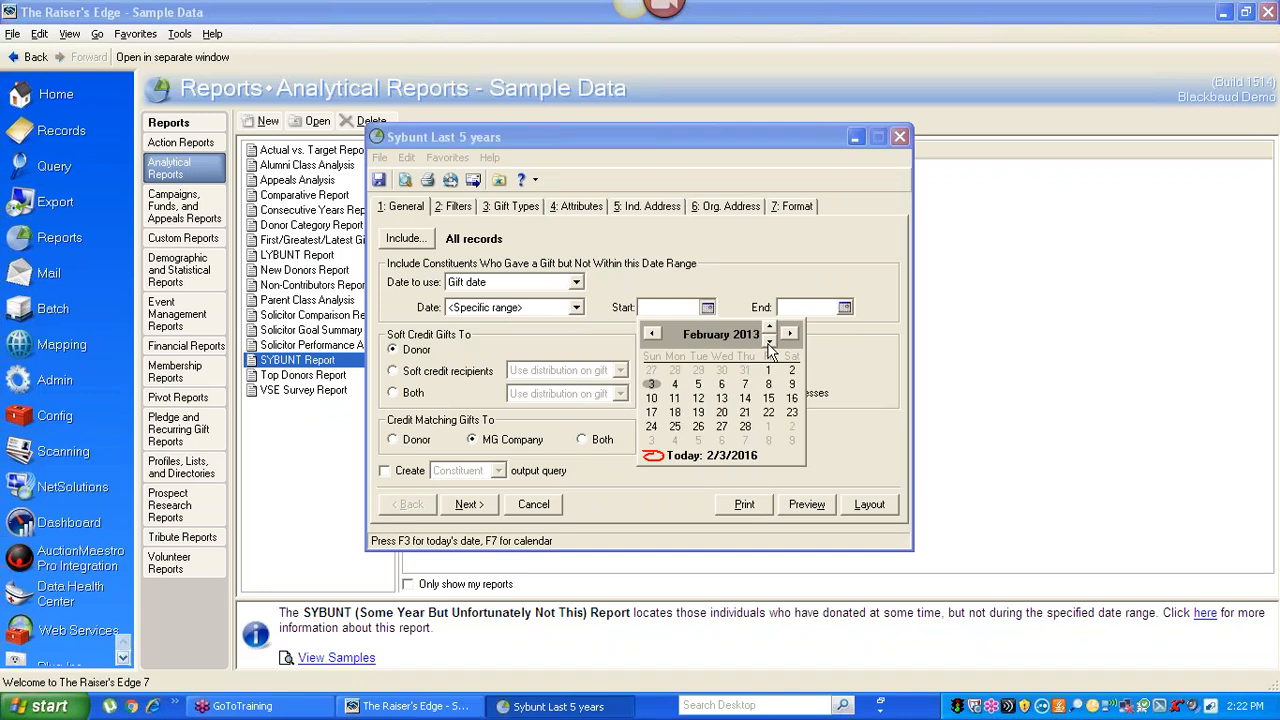
left_click(769, 342)
left_click(769, 342)
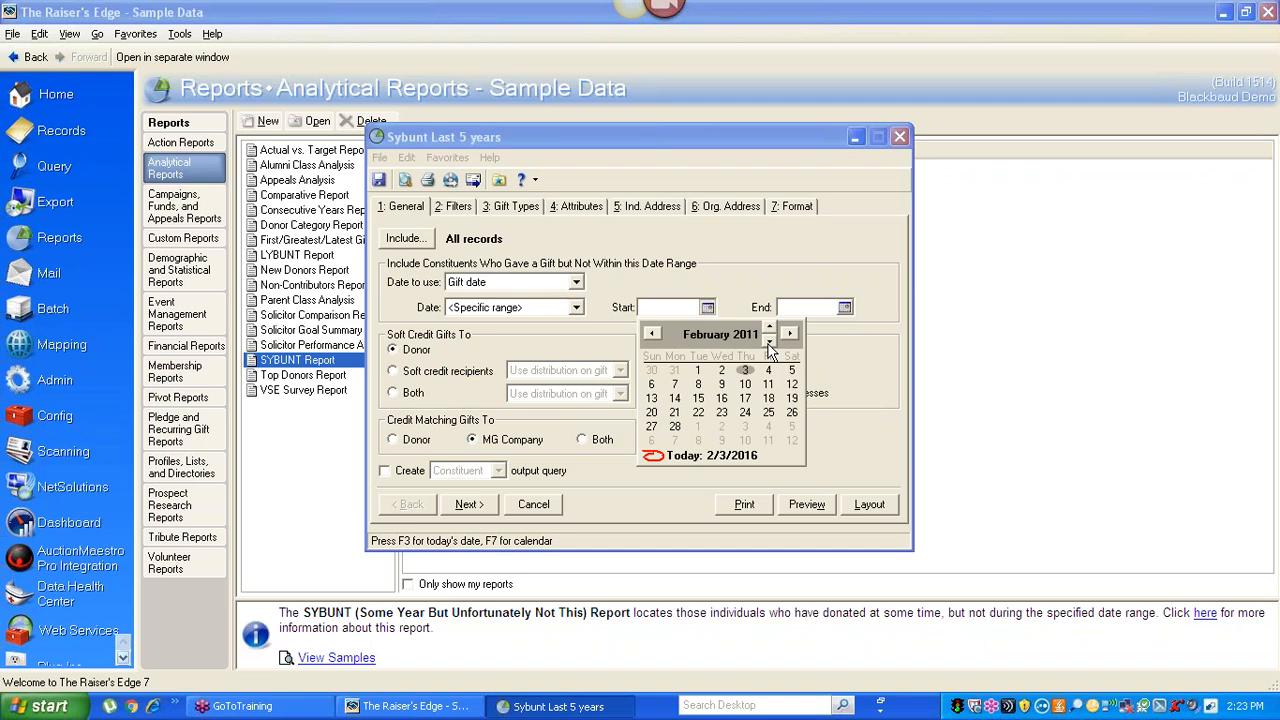
left_click(703, 336)
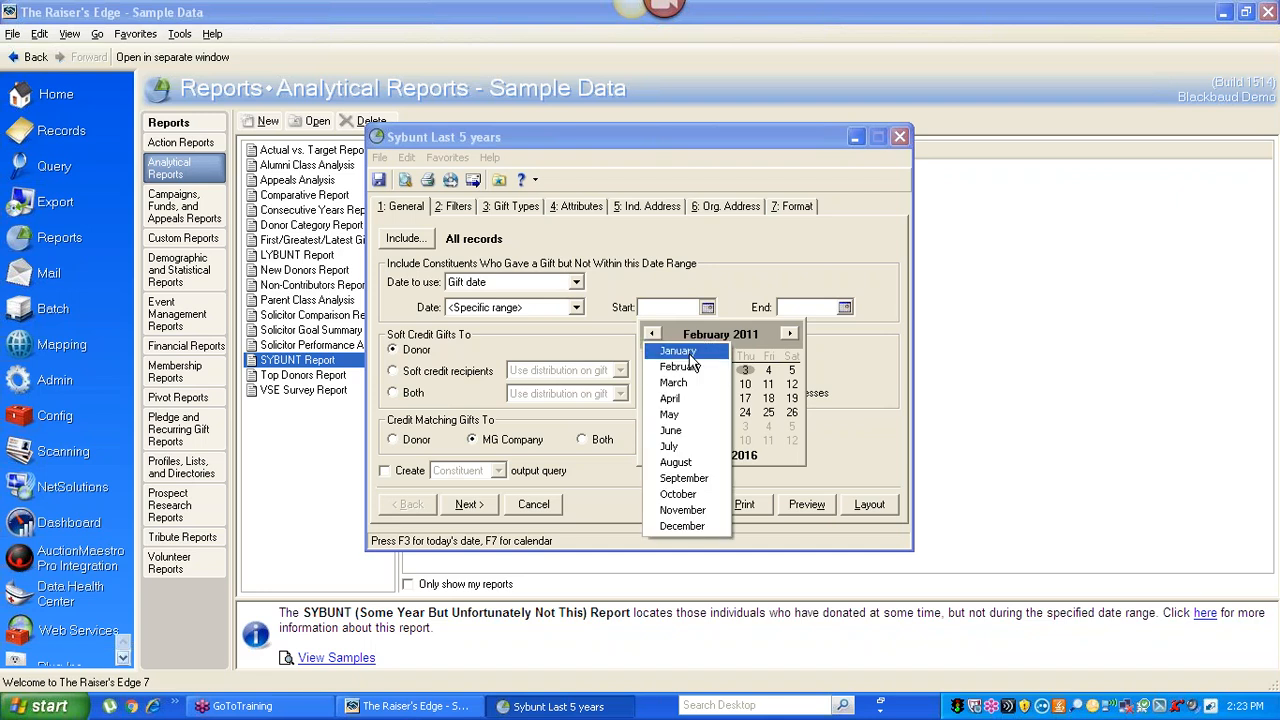
left_click(691, 353)
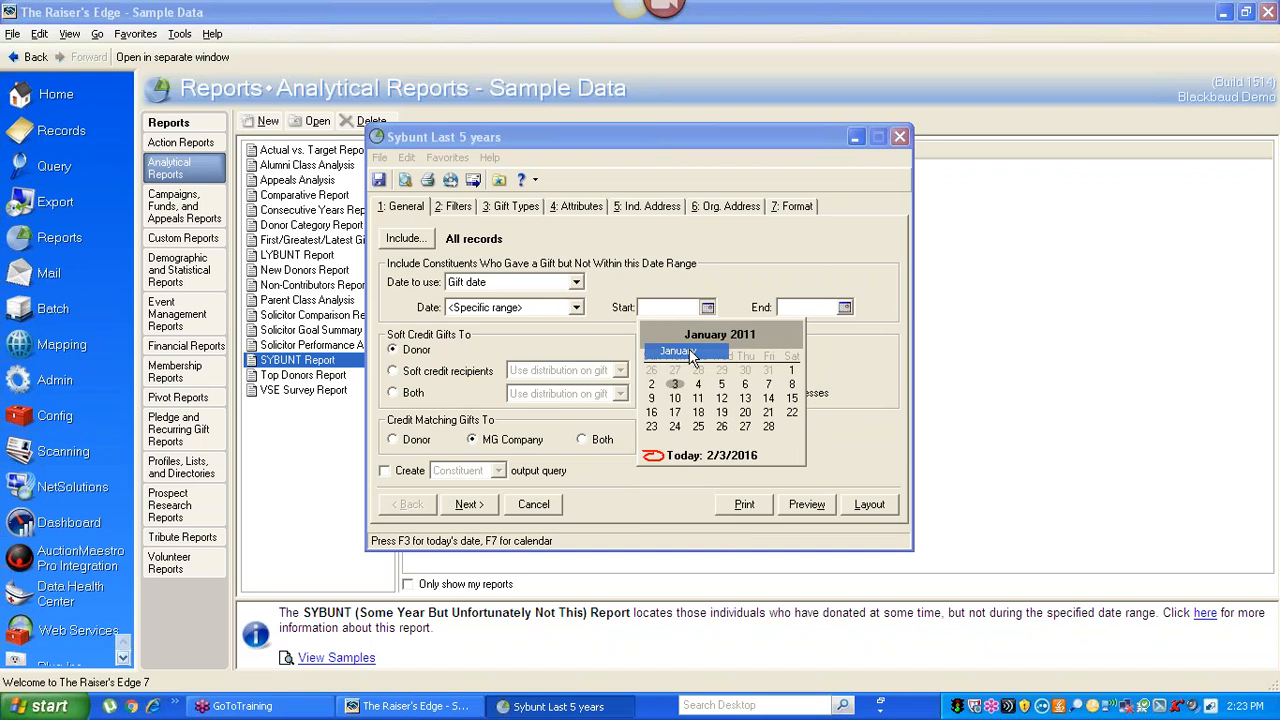
left_click(791, 372)
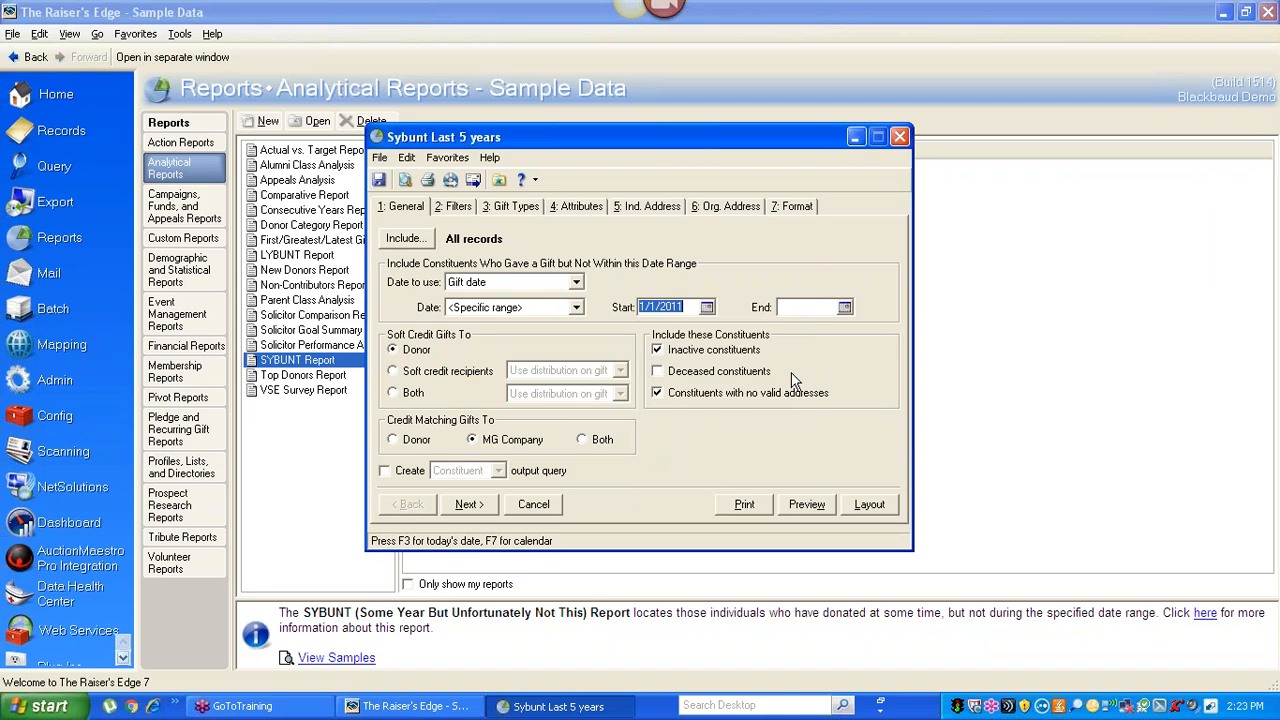
Step: Set the end of the report's gift date range to 12/31/2016
left_click(845, 307)
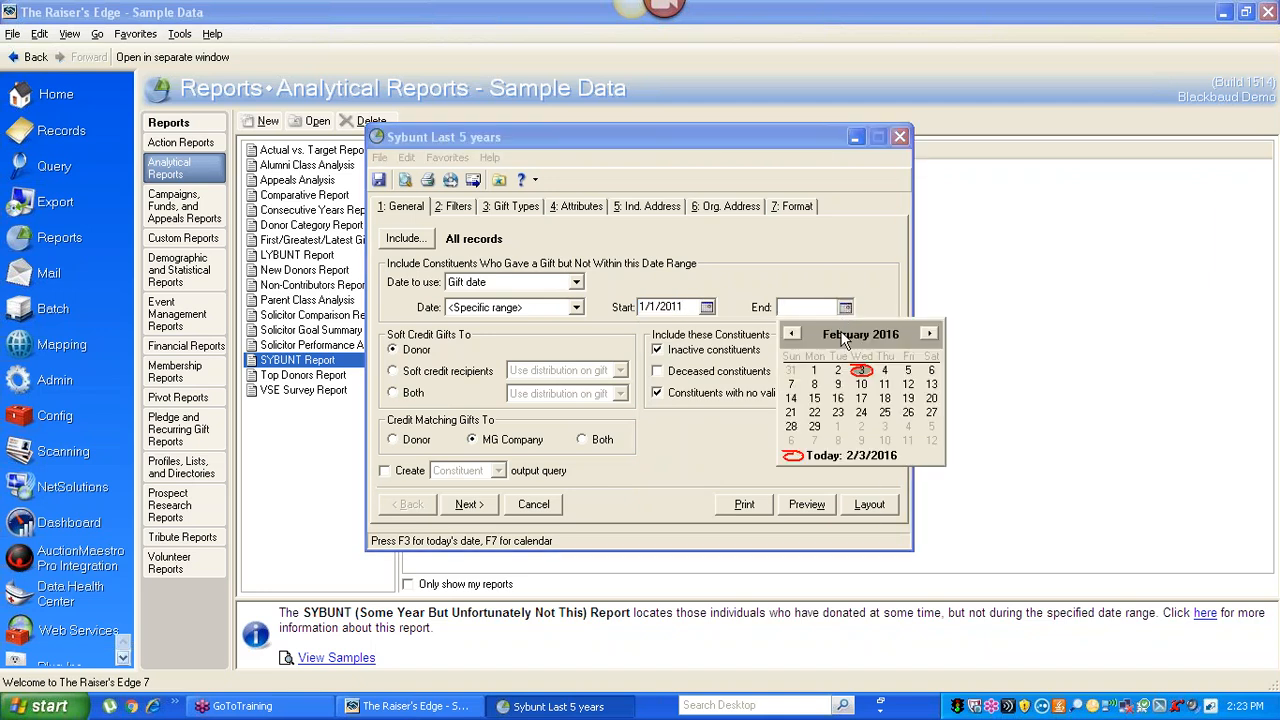
left_click(845, 340)
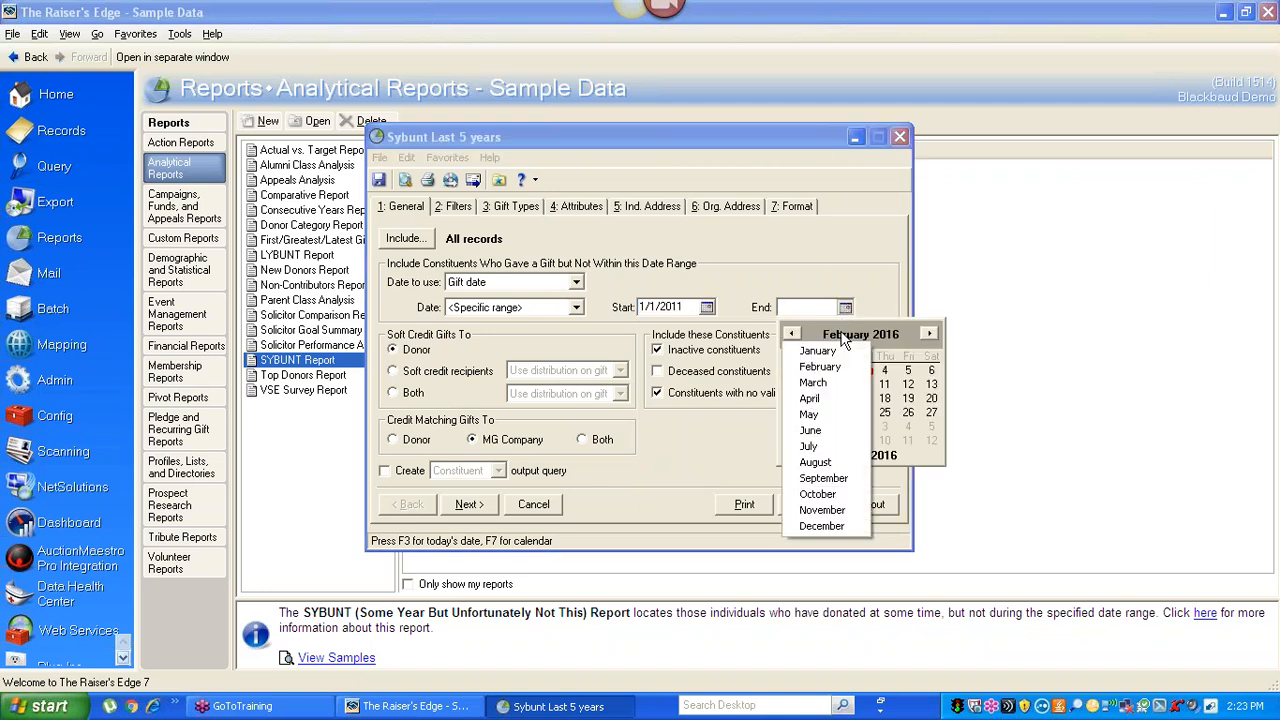
left_click(836, 527)
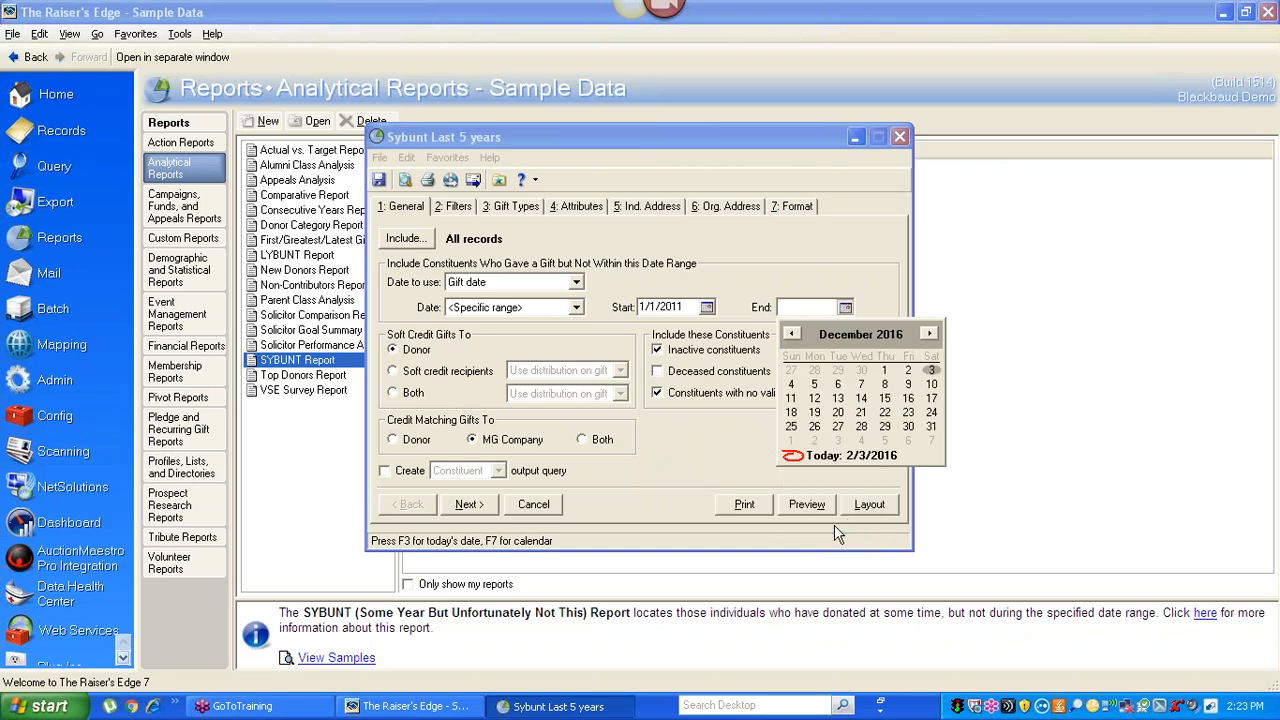
left_click(929, 430)
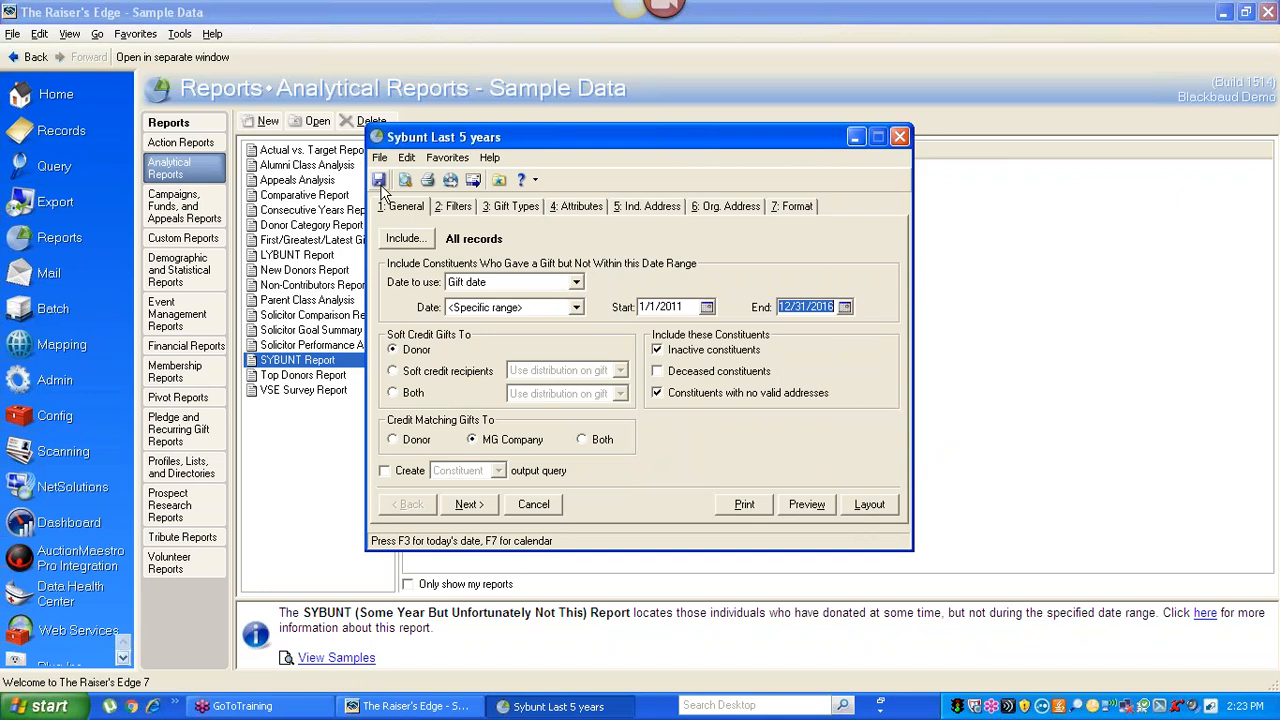
Step: Remove Pledge and MG Pledge from the gift types included in the SYBUNT report
left_click(518, 208)
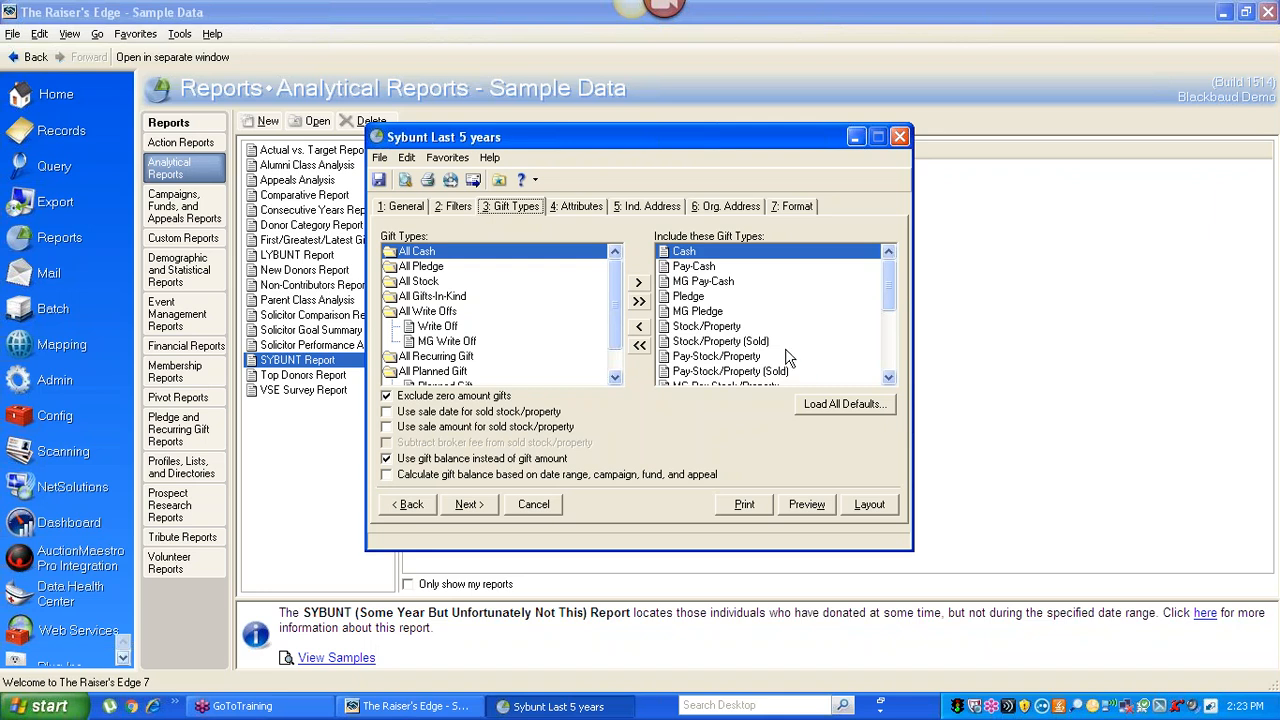
double_click(686, 297)
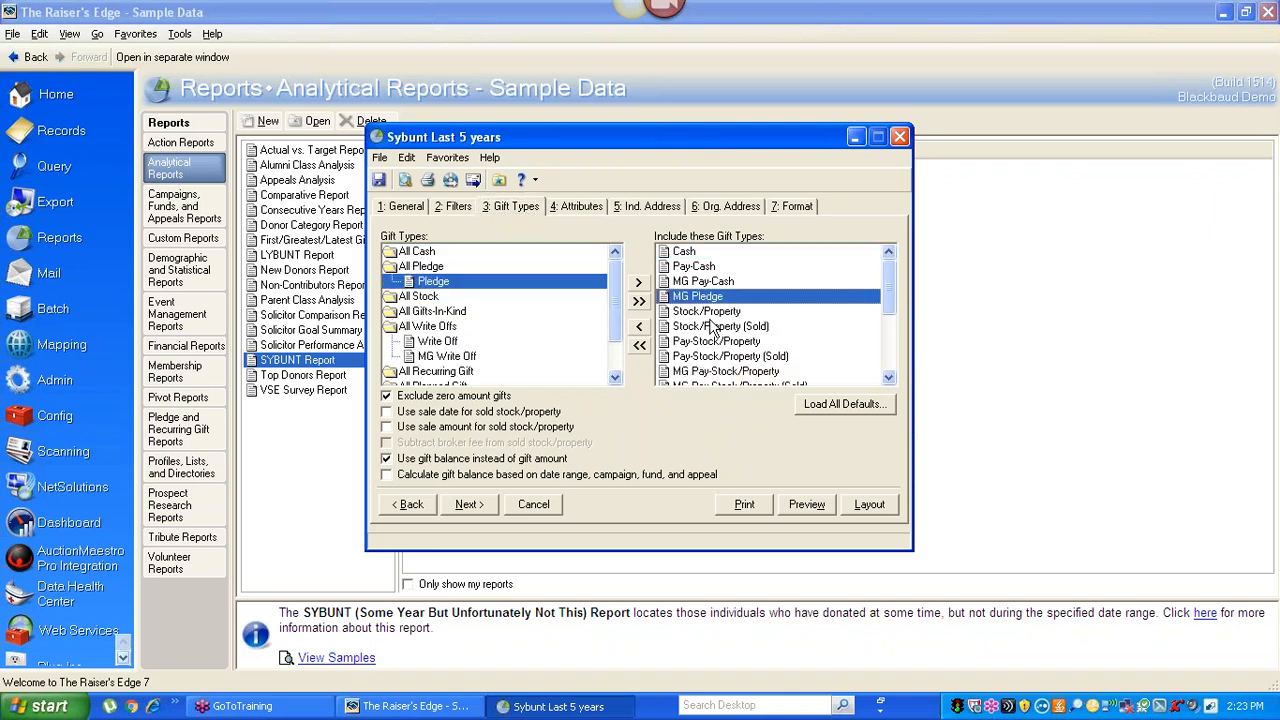
scroll(889, 310, "down", 1)
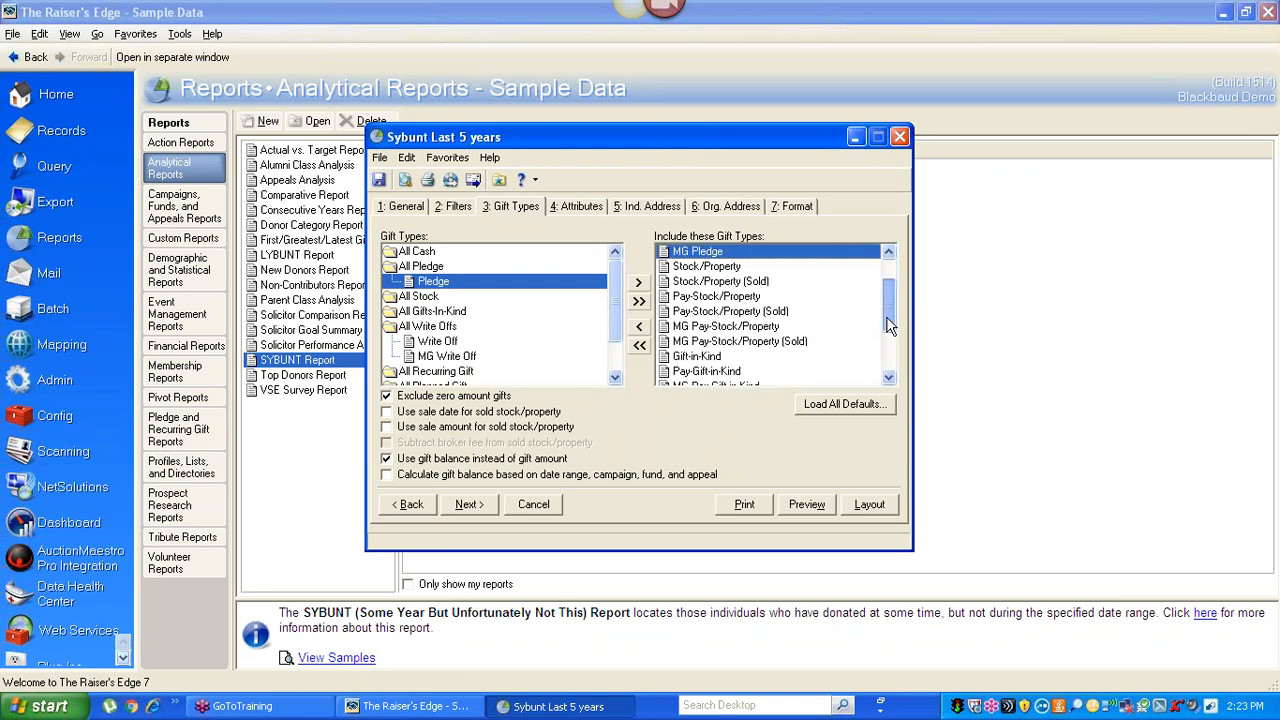
scroll(889, 325, "down", 2)
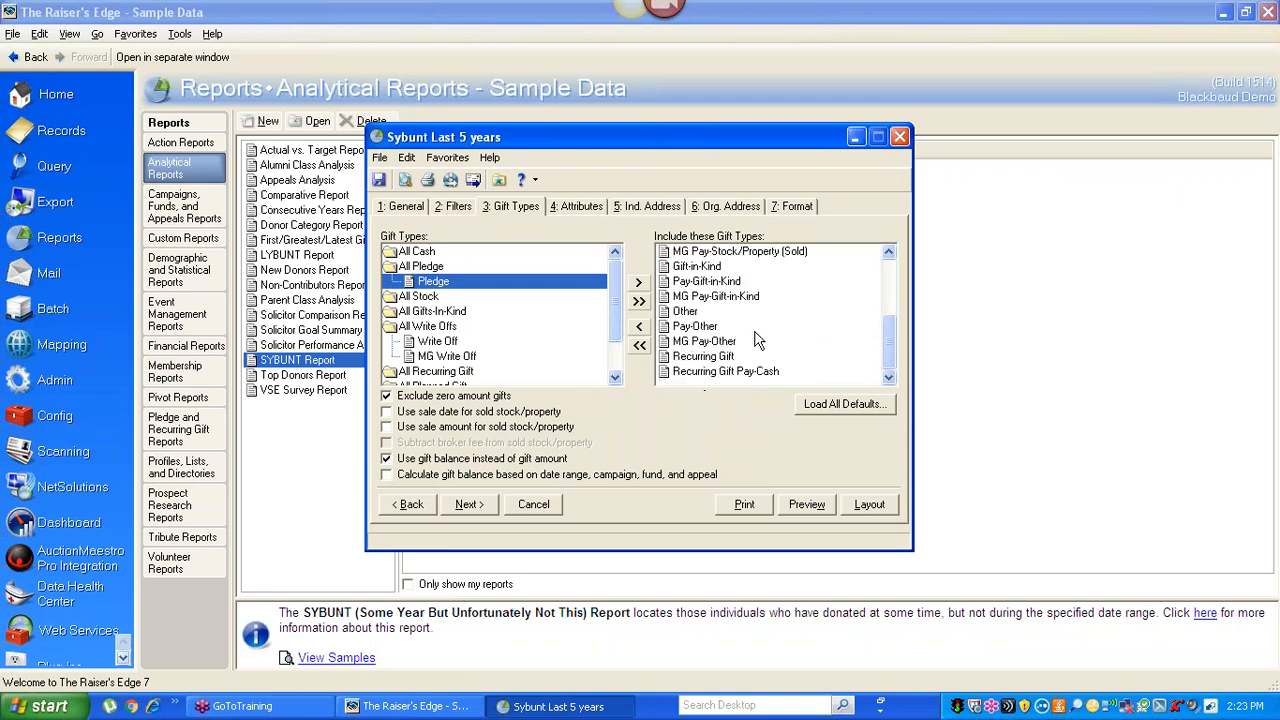
left_click(888, 257)
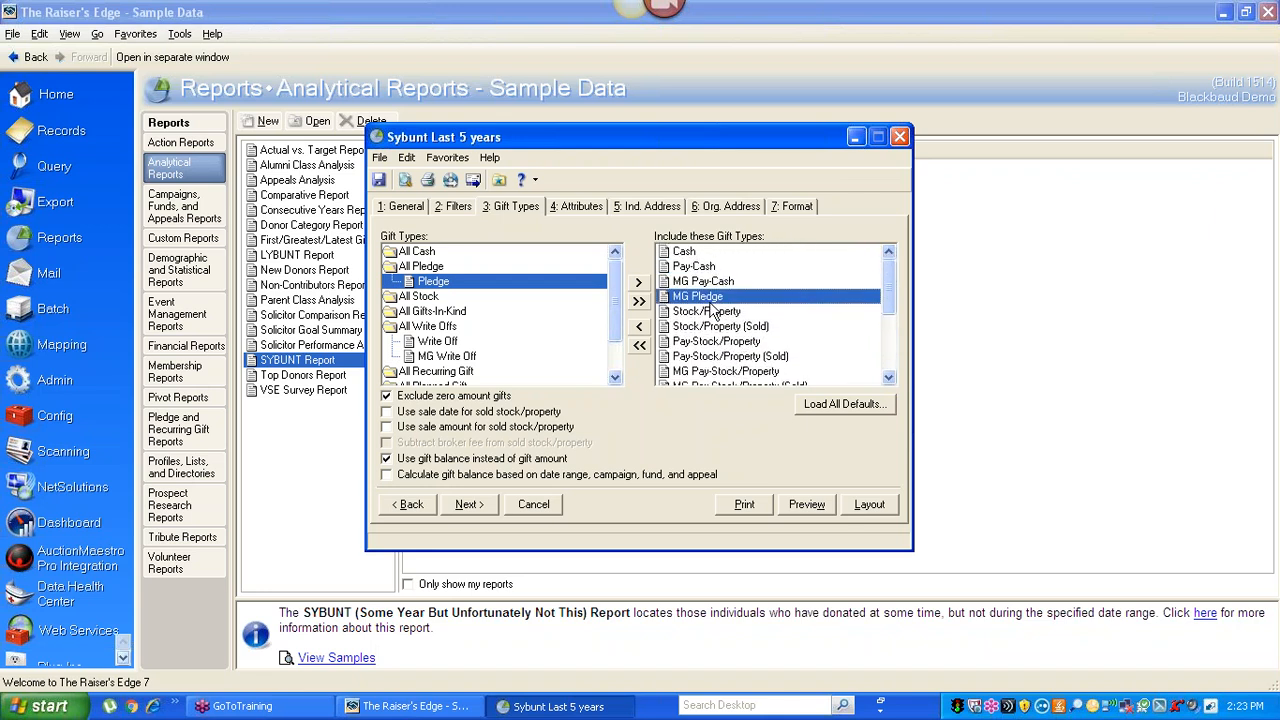
double_click(706, 297)
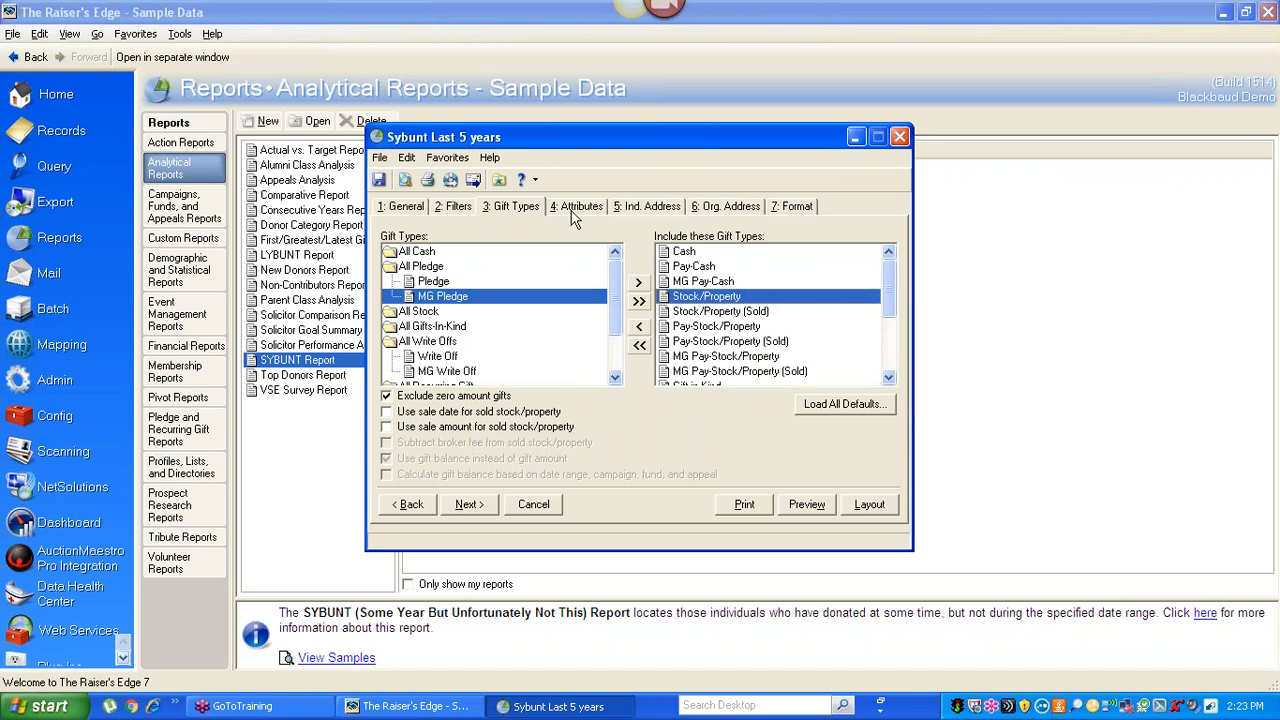
Step: Set the SYBUNT report to print None for both individual and organization addresses
left_click(659, 210)
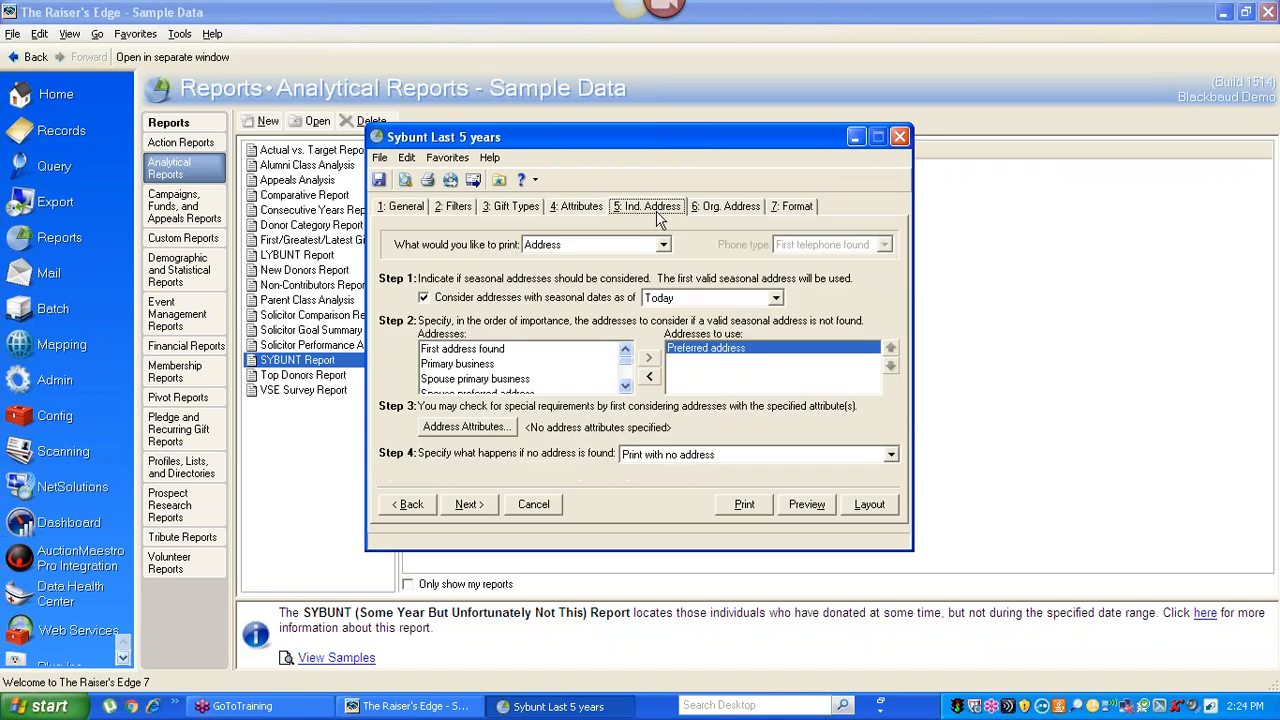
left_click(557, 247)
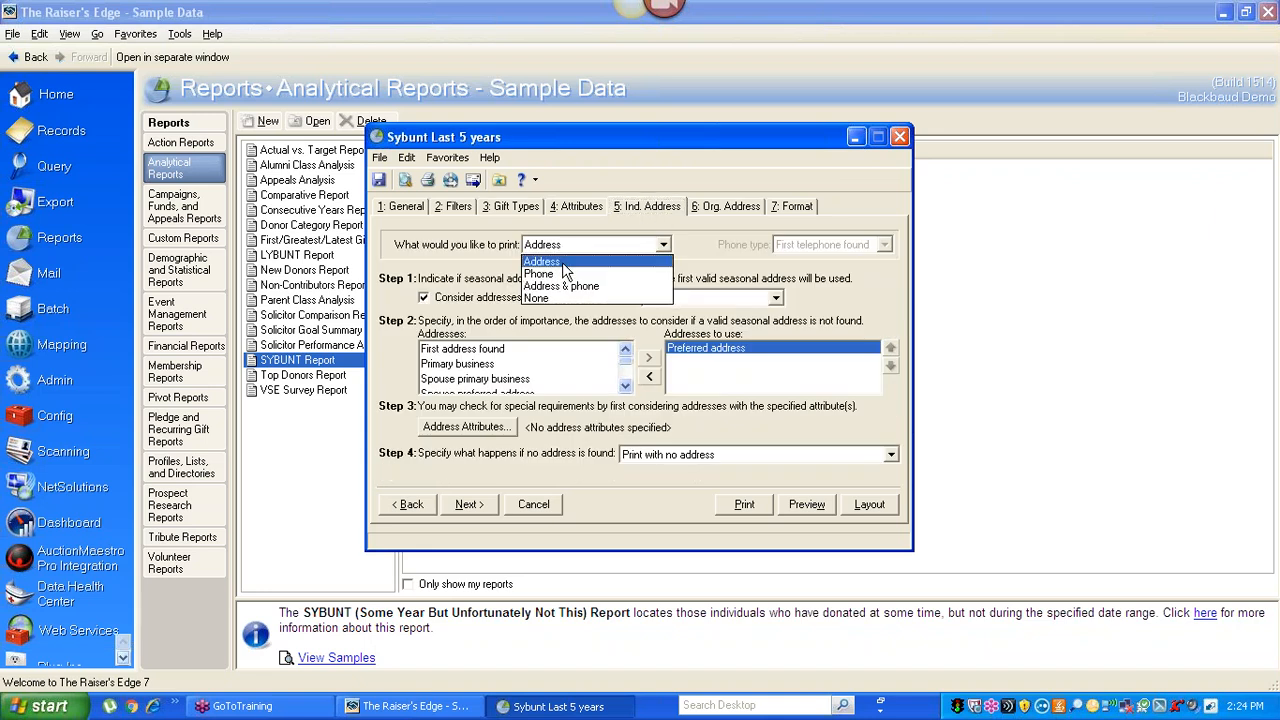
left_click(565, 297)
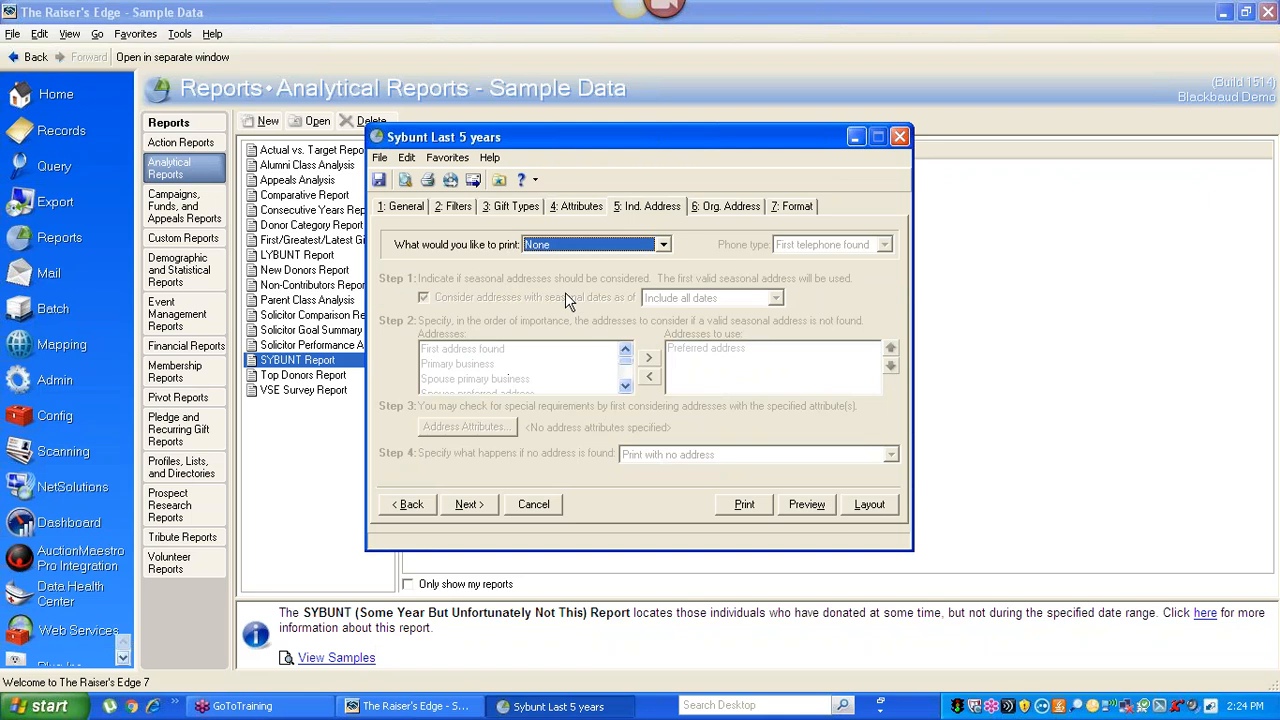
left_click(740, 210)
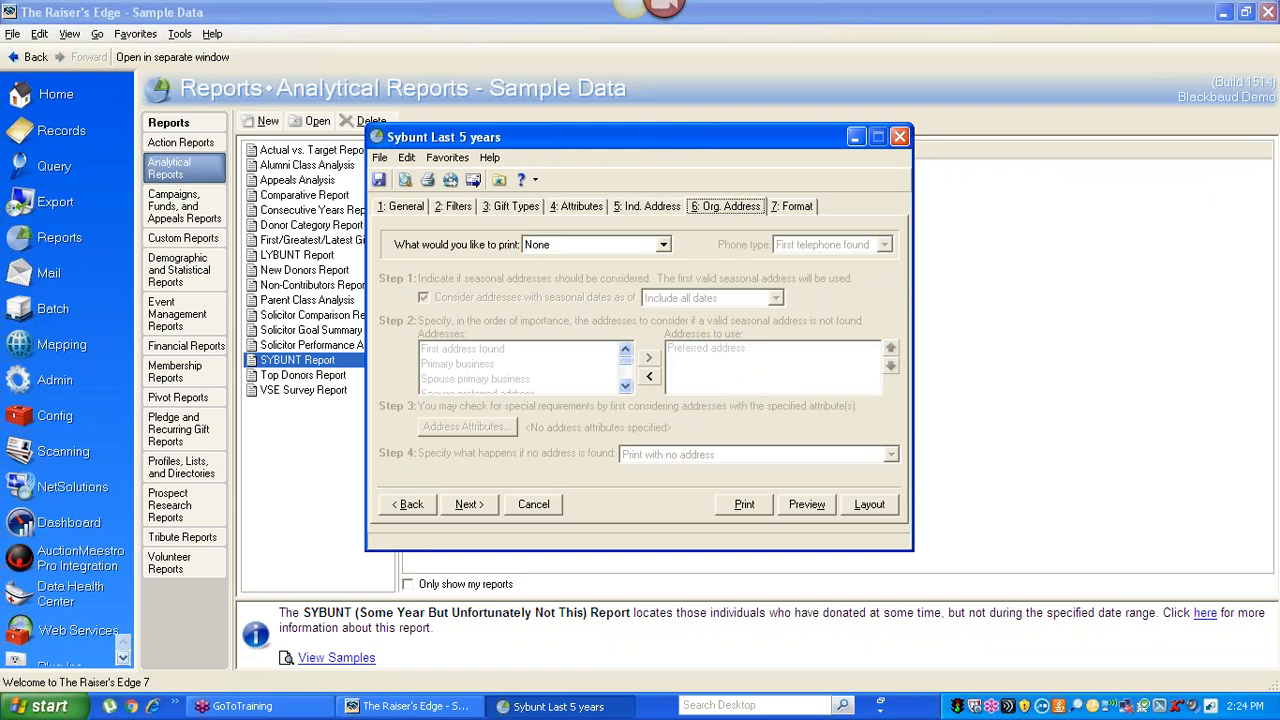
left_click(557, 246)
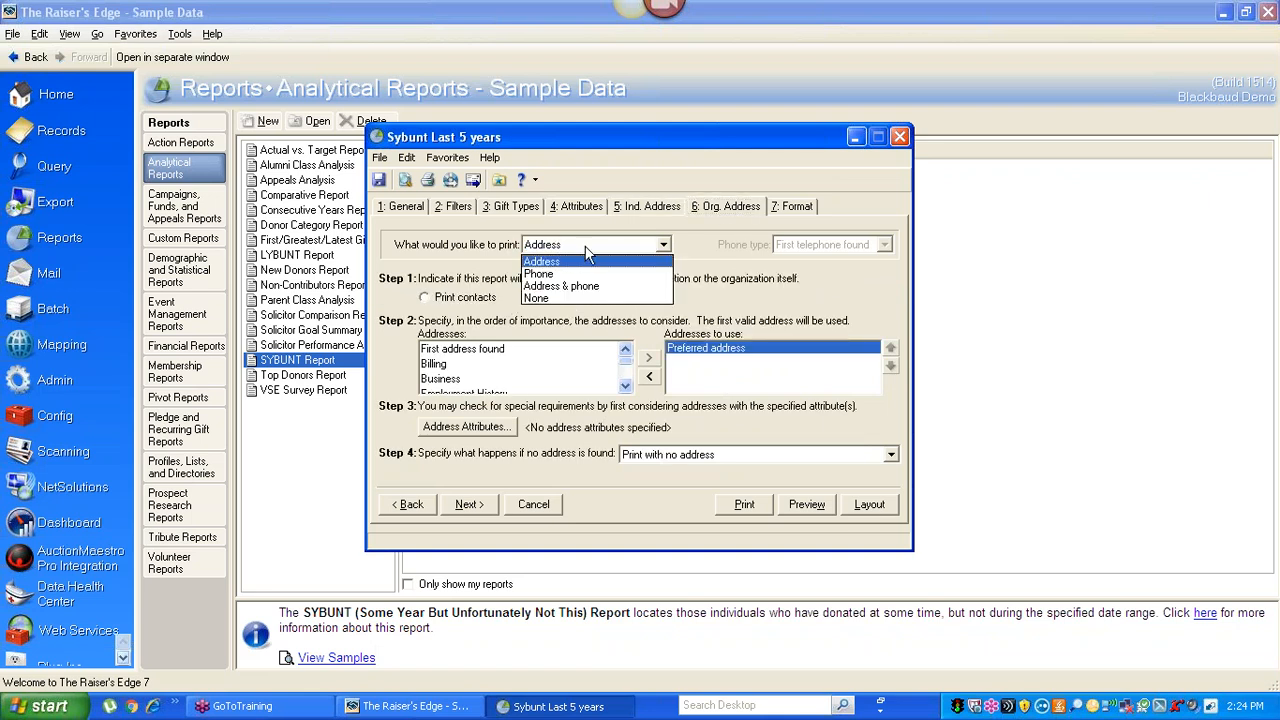
left_click(594, 297)
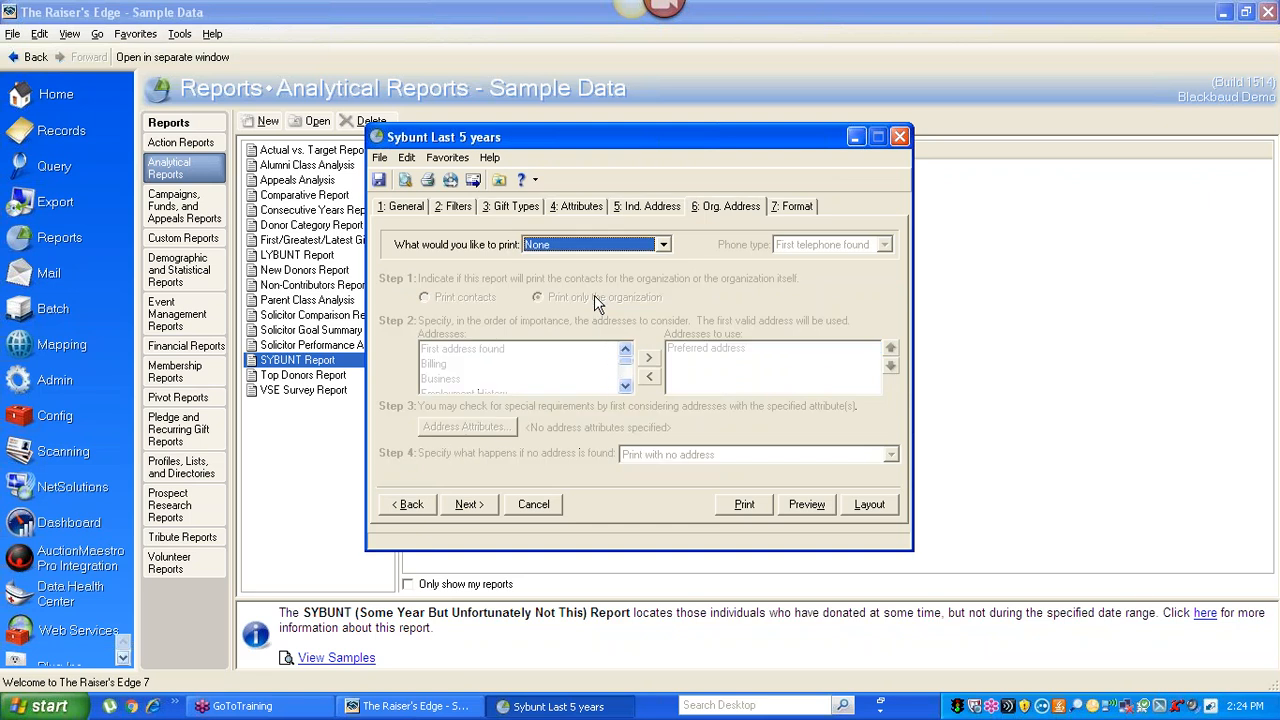
Step: Include Total amount given as an optional column in the SYBUNT report's format
left_click(795, 207)
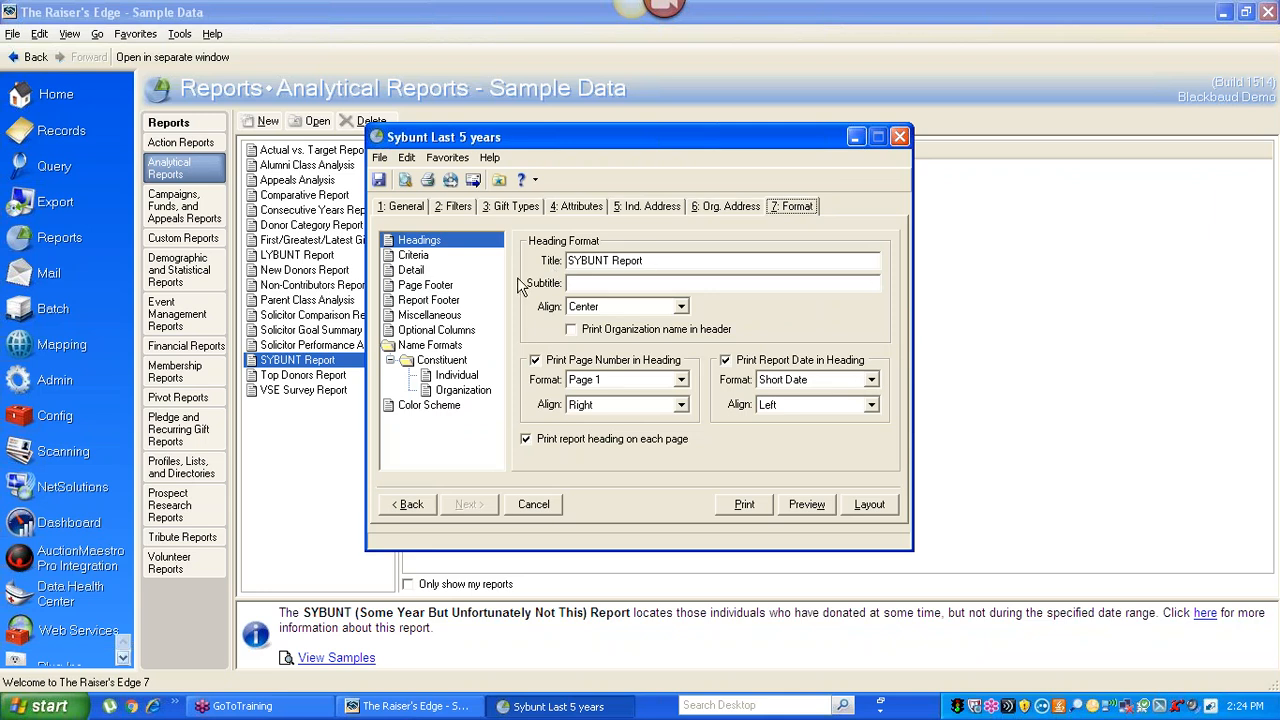
left_click(411, 270)
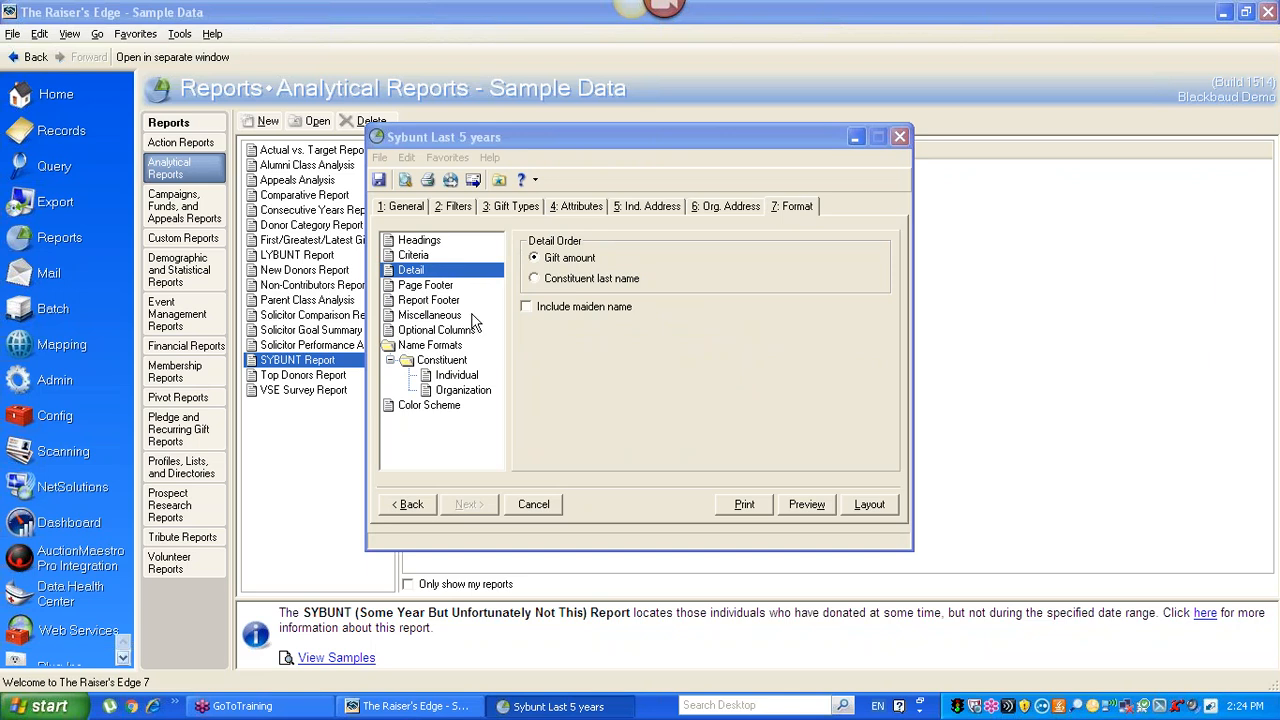
left_click(435, 334)
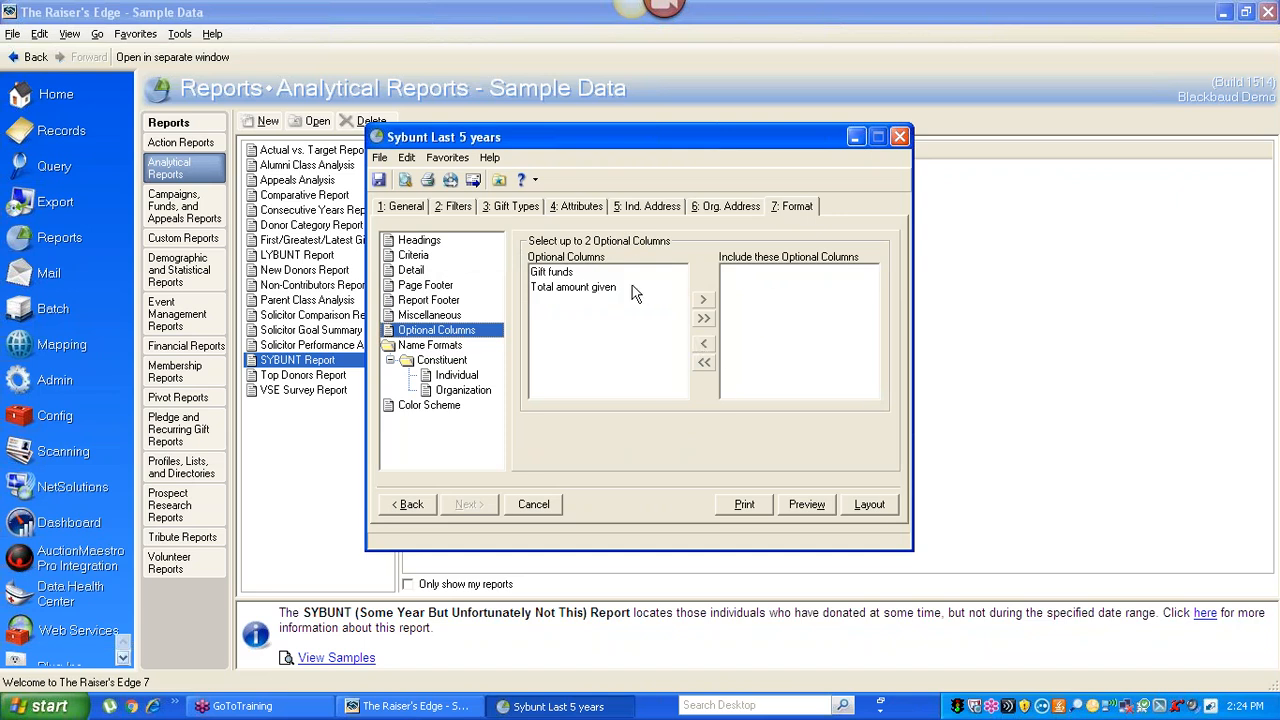
double_click(584, 290)
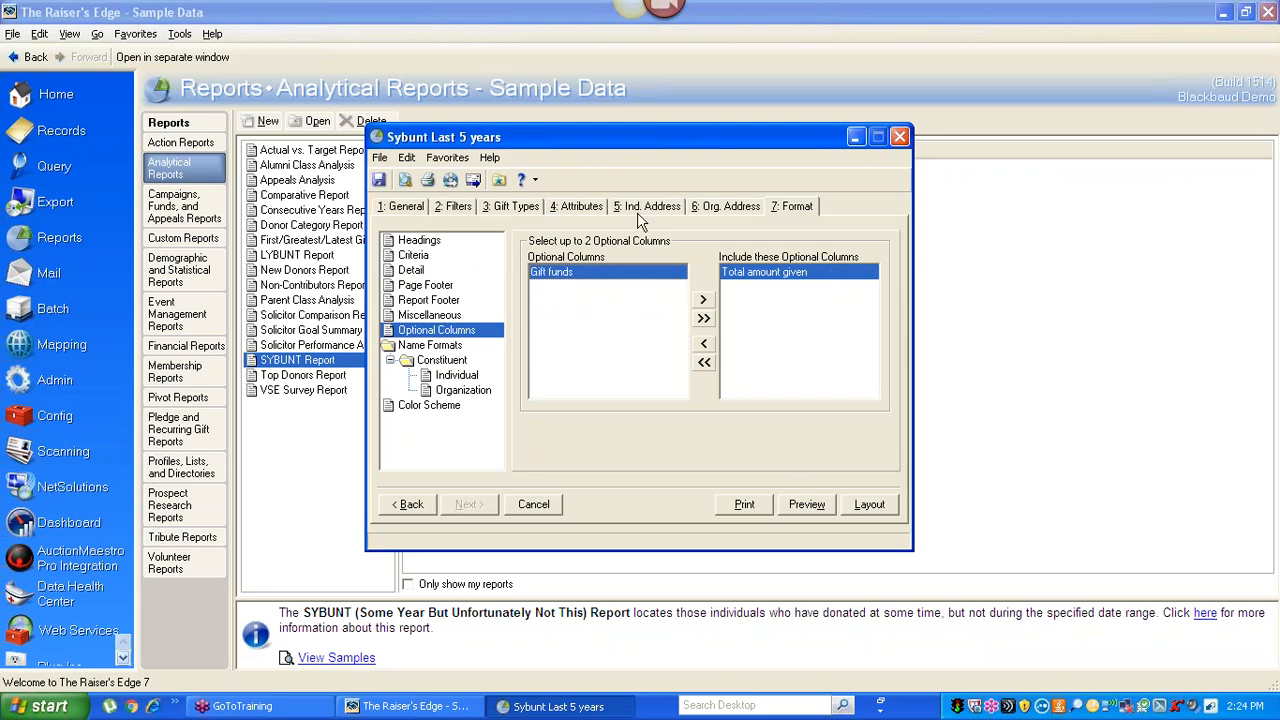
Step: Preview the SYBUNT report and look through its first page, closing the preview and the report when done
left_click(806, 506)
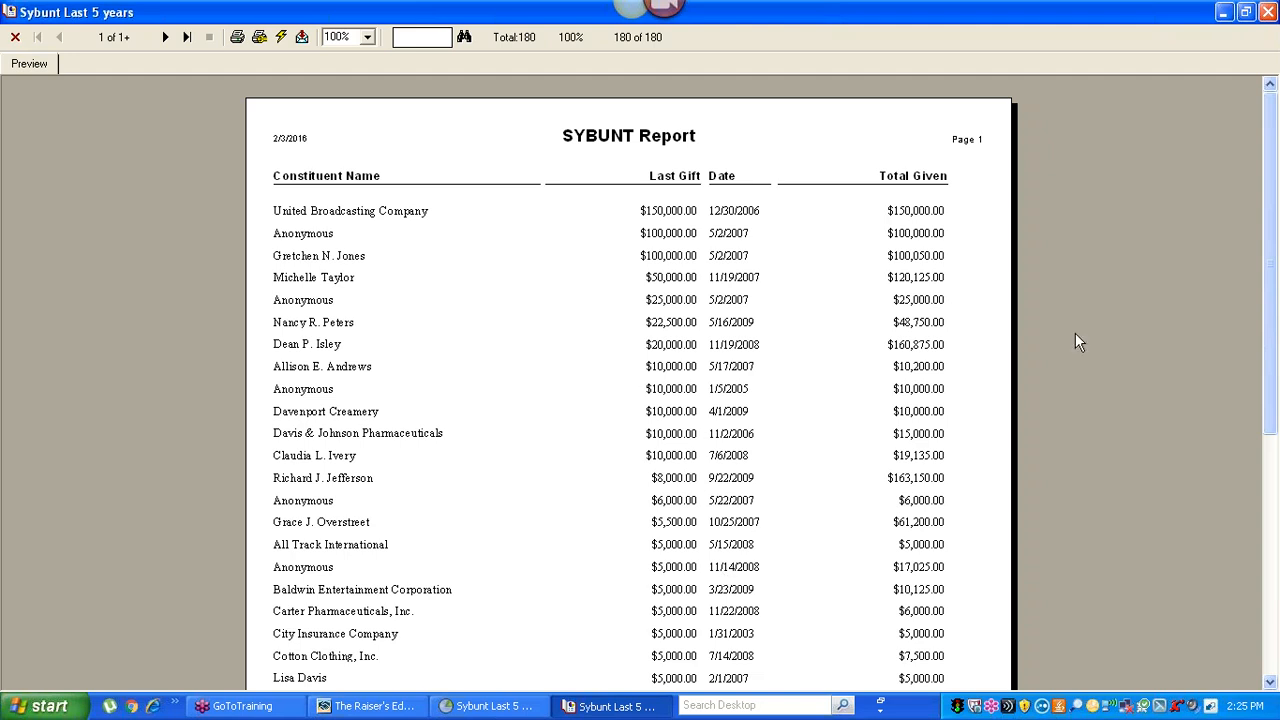
left_click_drag(1272, 320, 1277, 430)
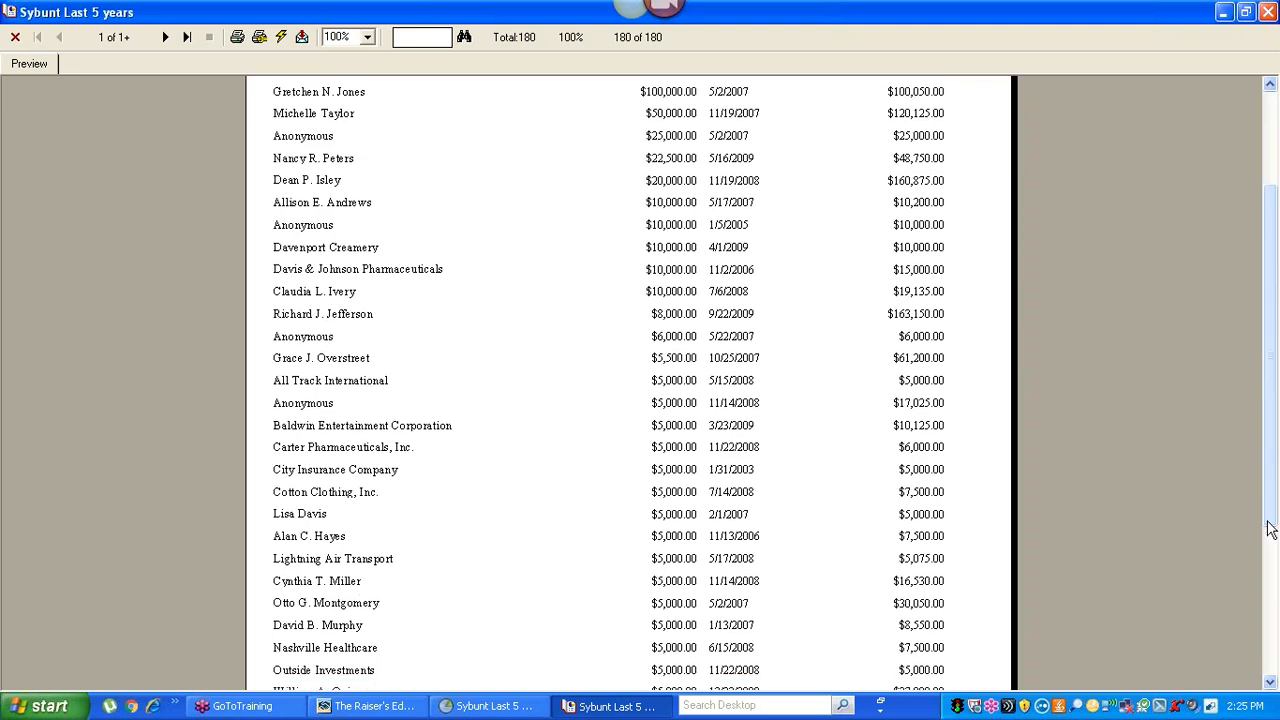
scroll(1270, 530, "down", 3)
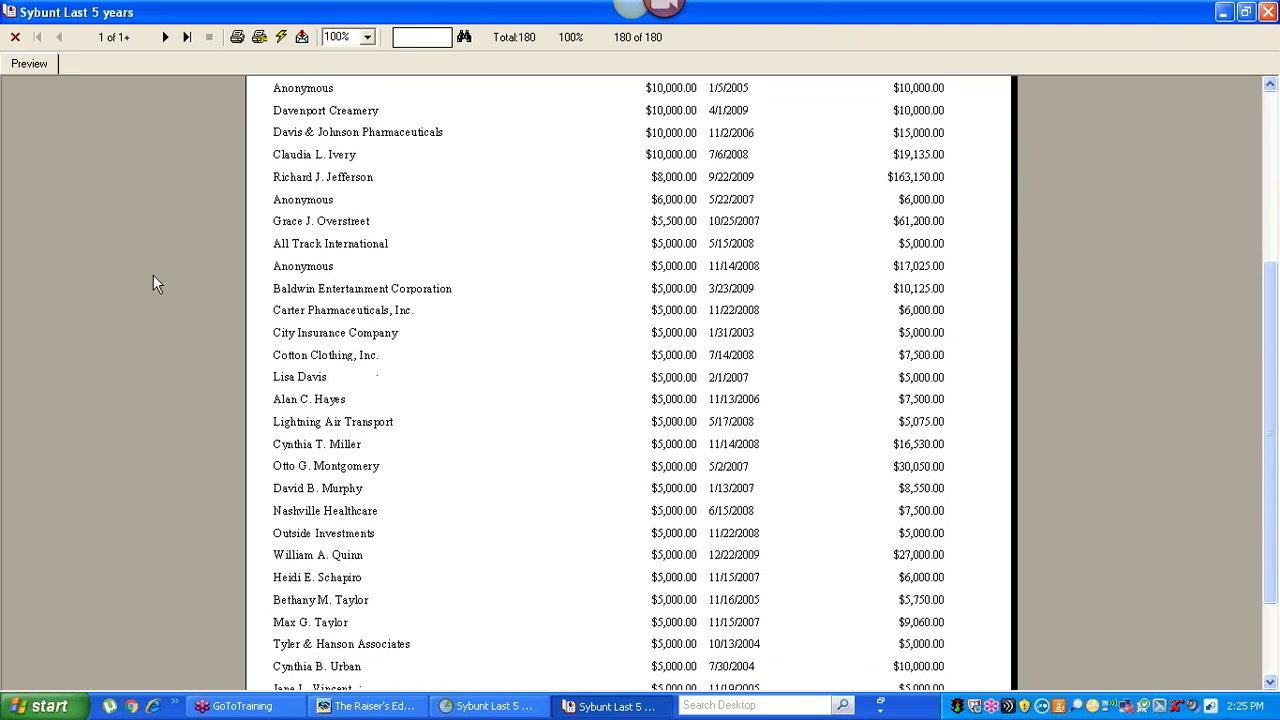
left_click(15, 36)
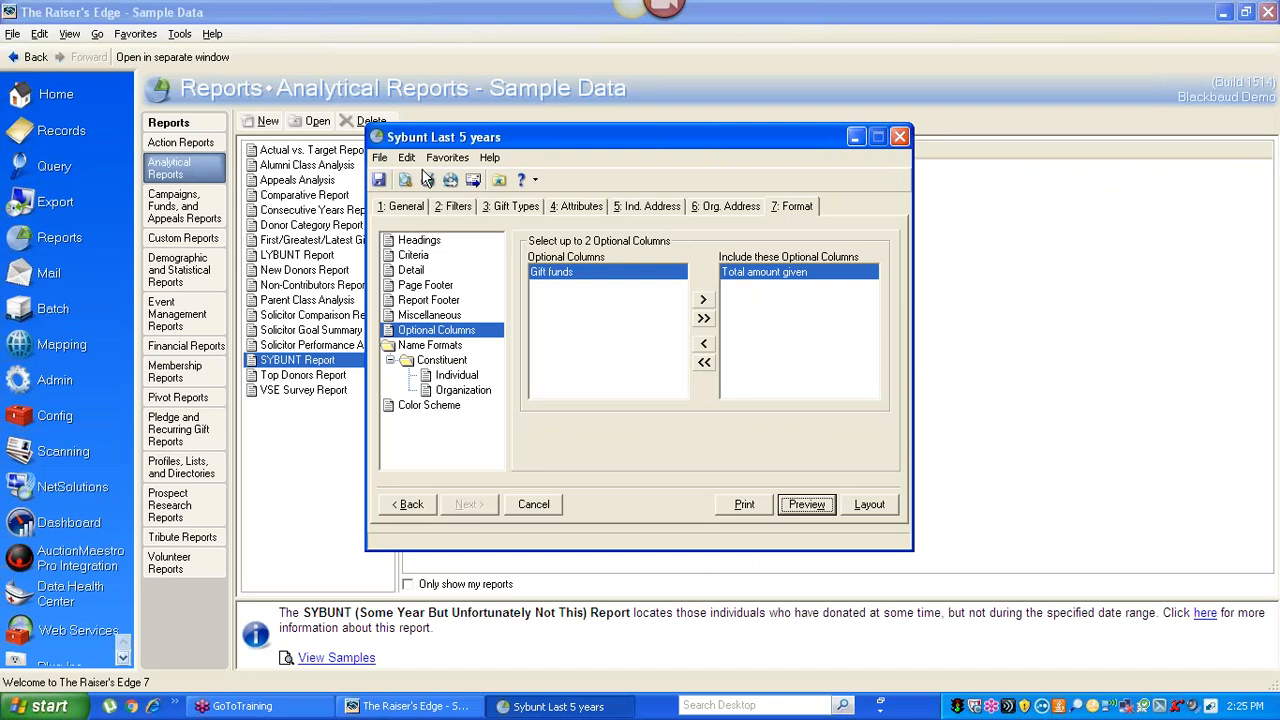
left_click(899, 137)
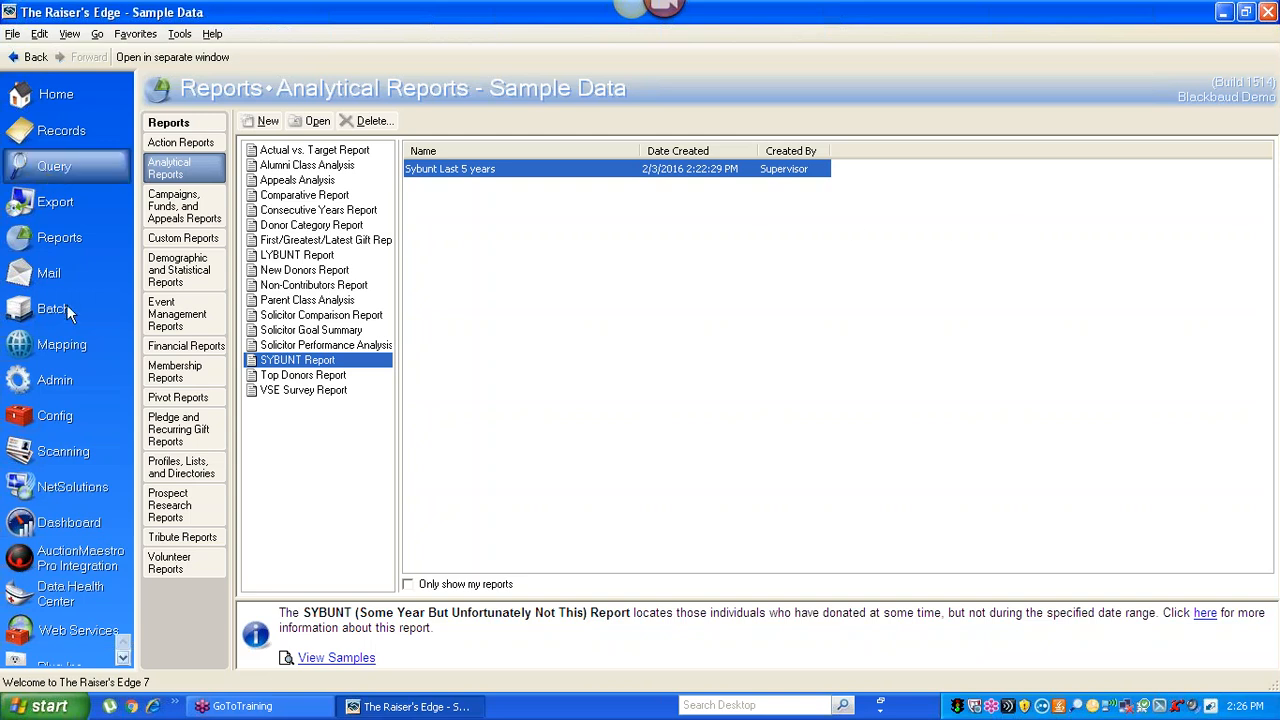
Step: Review the giving levels in the configuration tables Donor Categories - Table 1 and Table 2
left_click(61, 419)
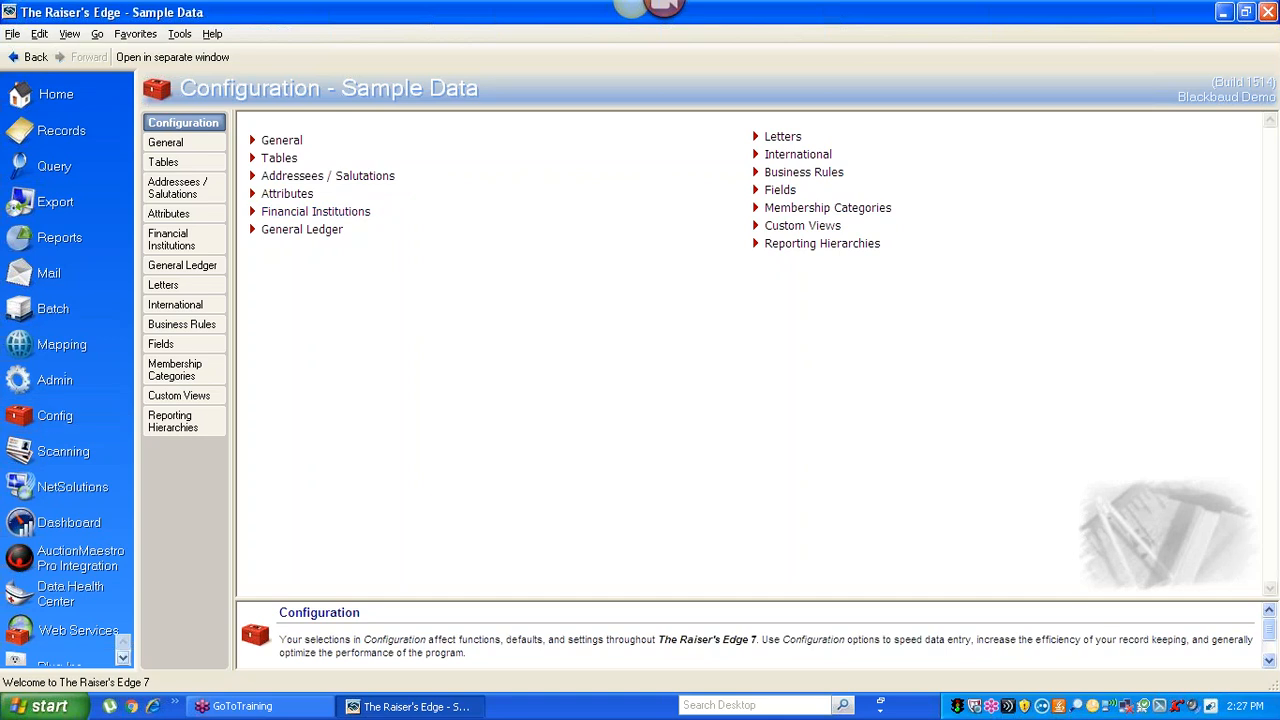
left_click(287, 160)
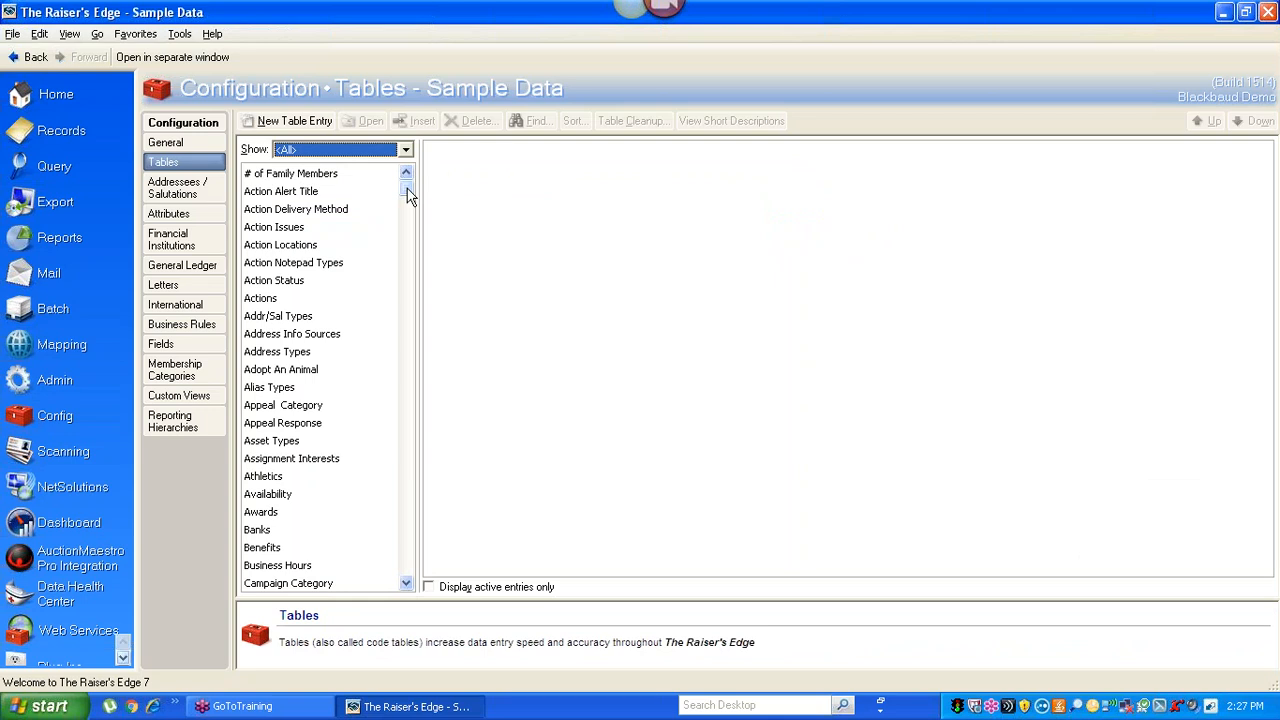
left_click_drag(408, 192, 417, 270)
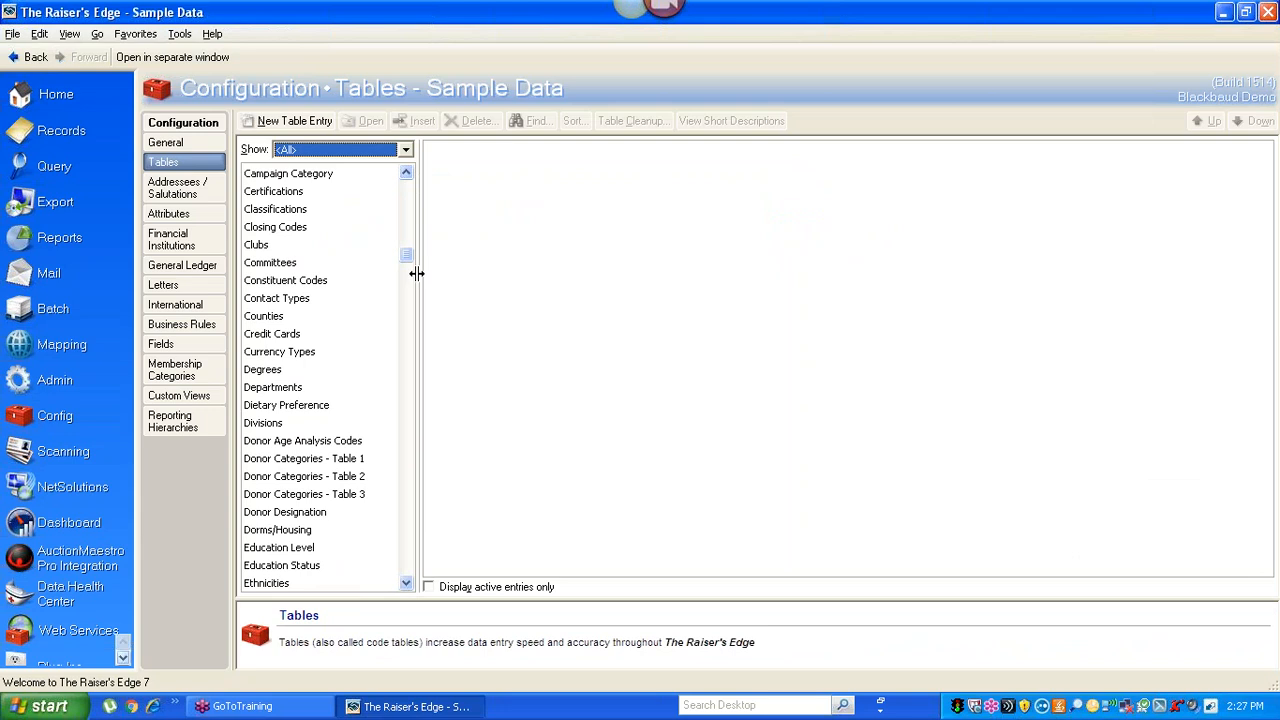
left_click(331, 476)
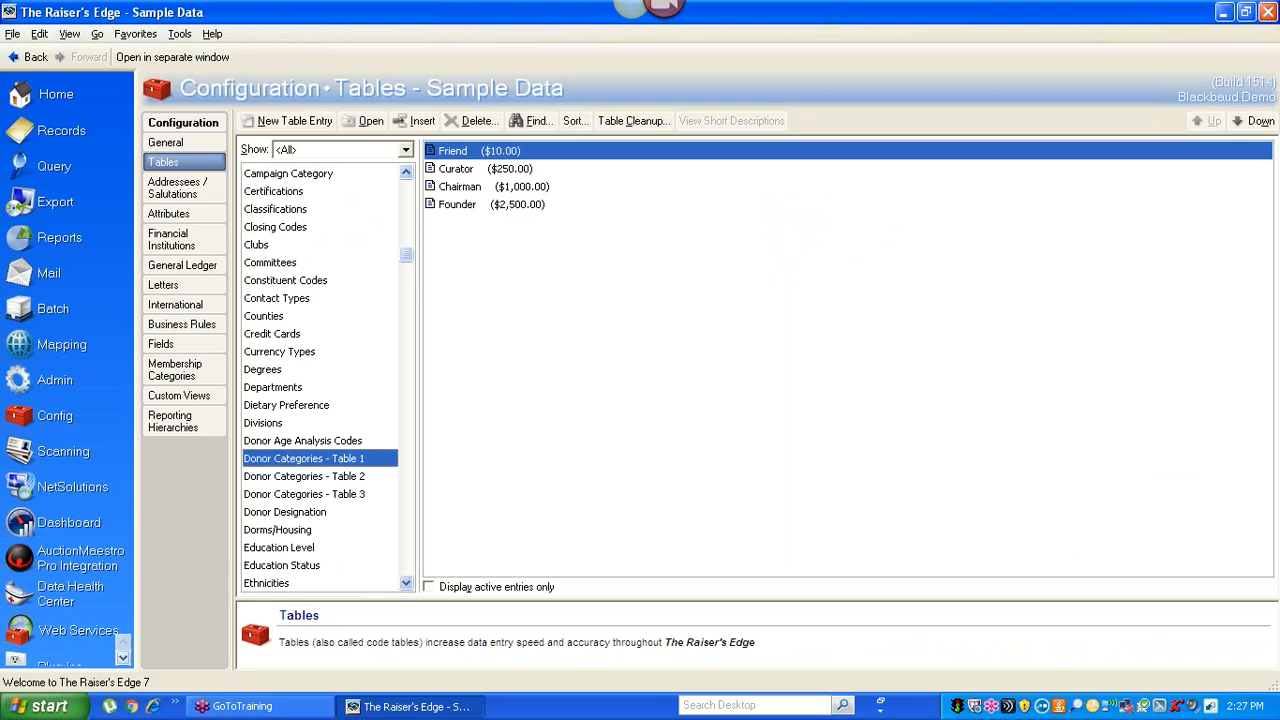
left_click(310, 476)
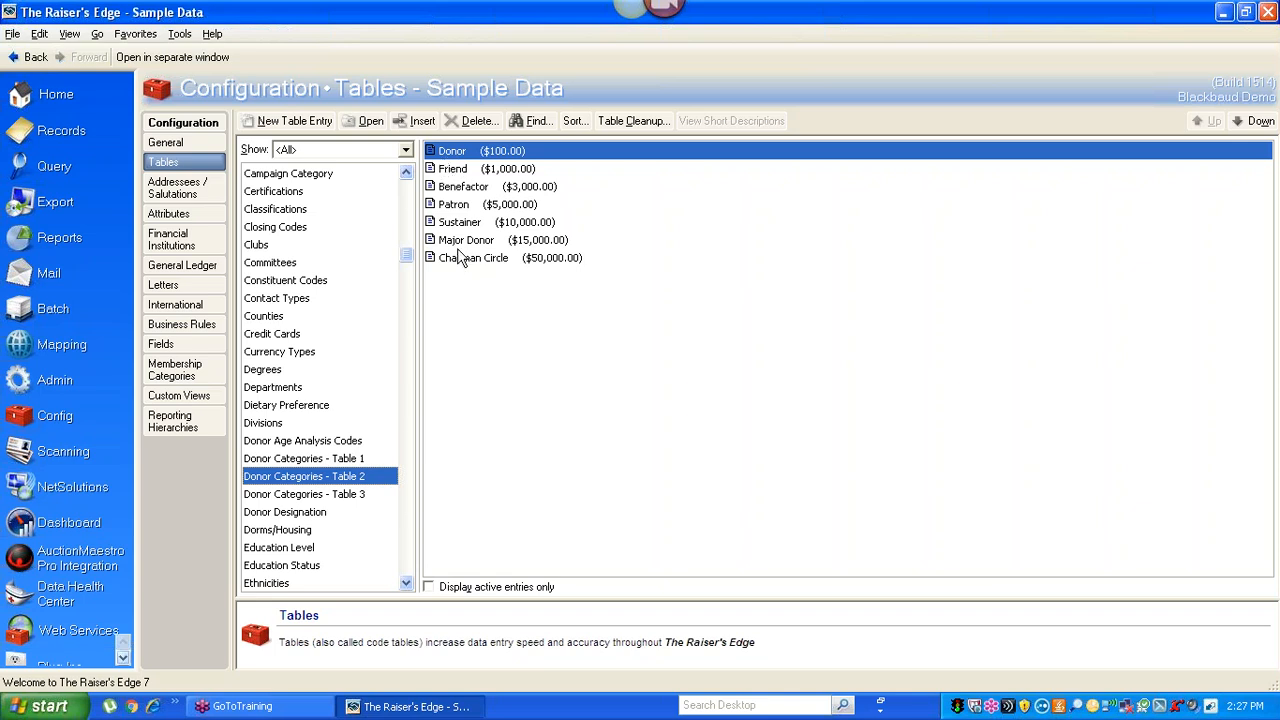
Step: Inspect the Benefactor entry and a blank new entry form in Donor Categories - Table 2 without changing anything
double_click(452, 192)
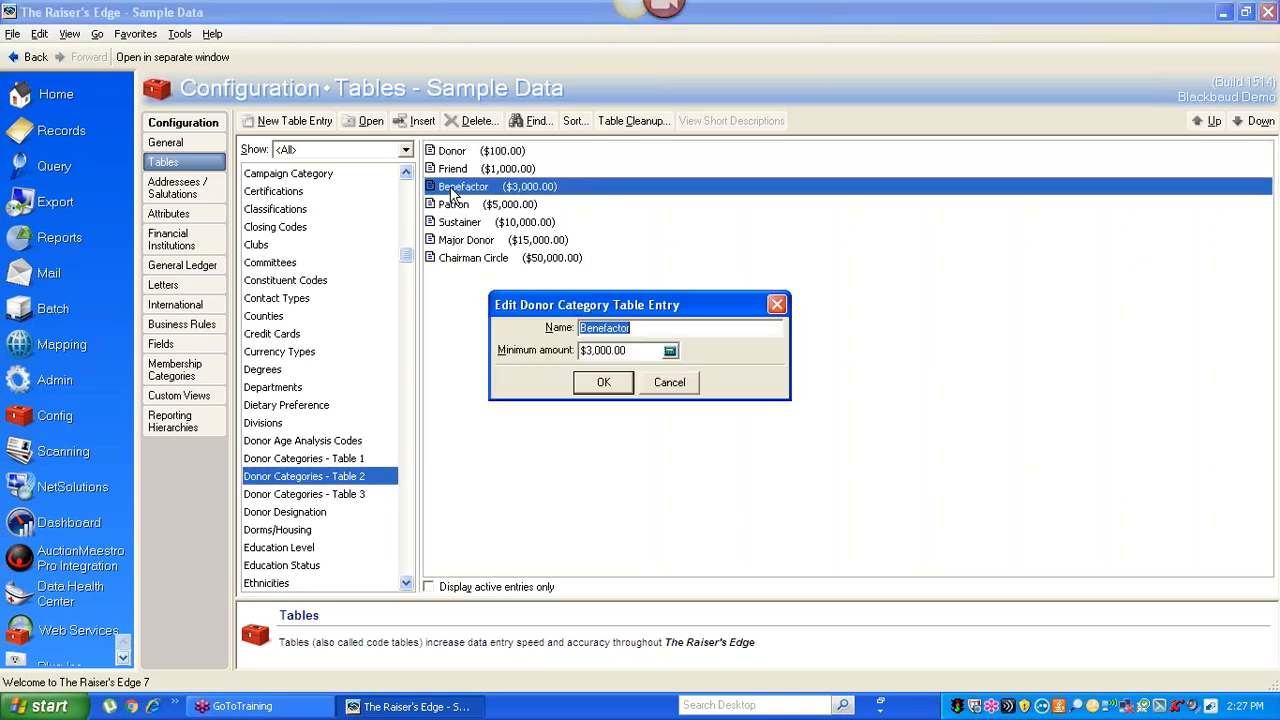
left_click(604, 384)
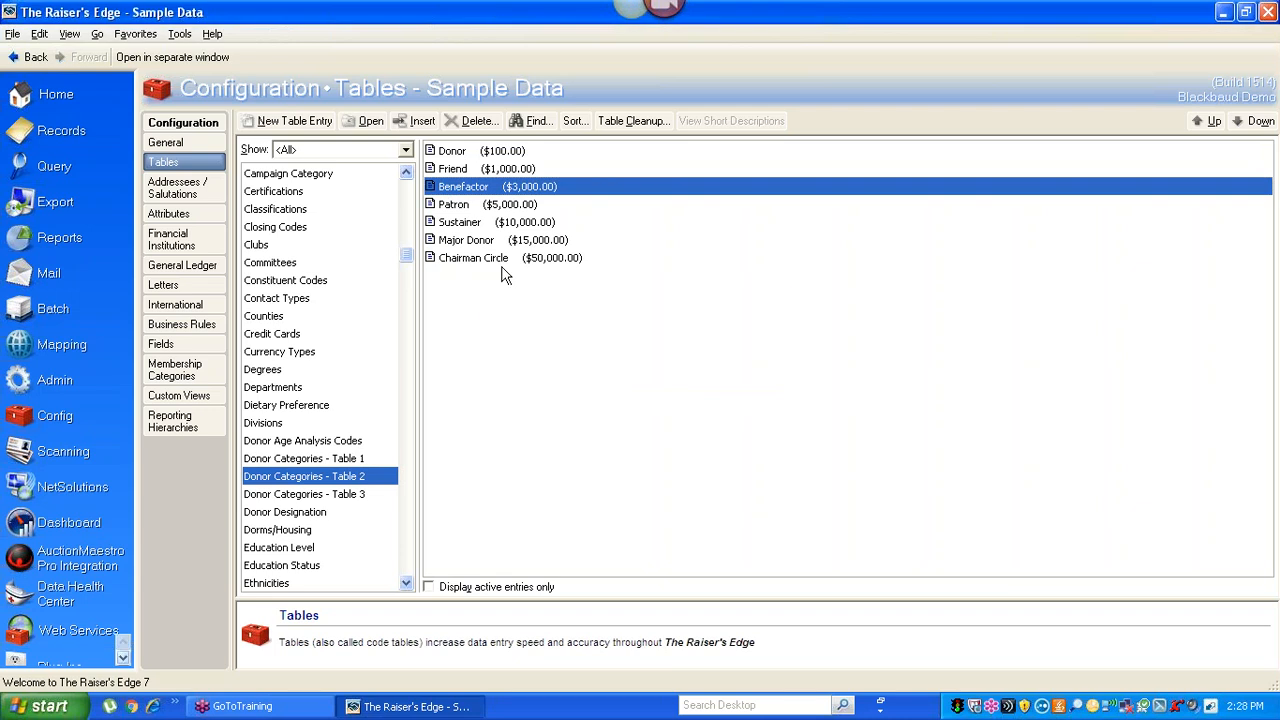
left_click(295, 122)
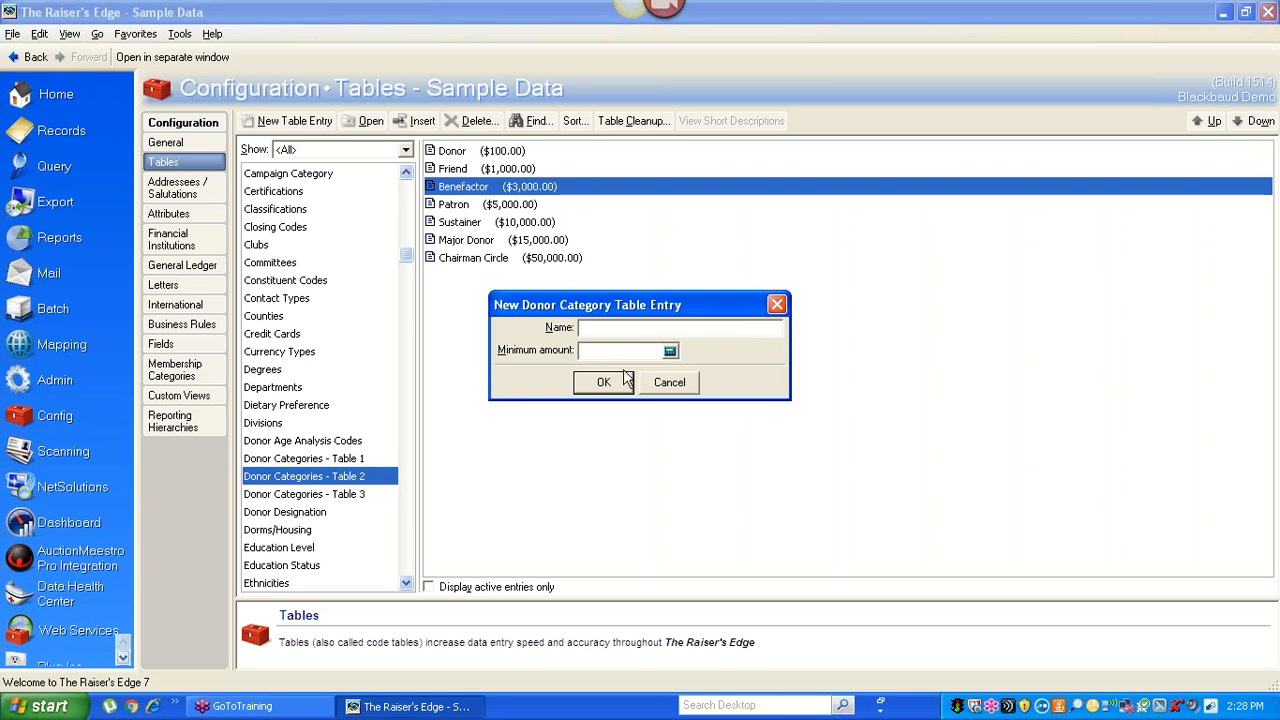
left_click(685, 384)
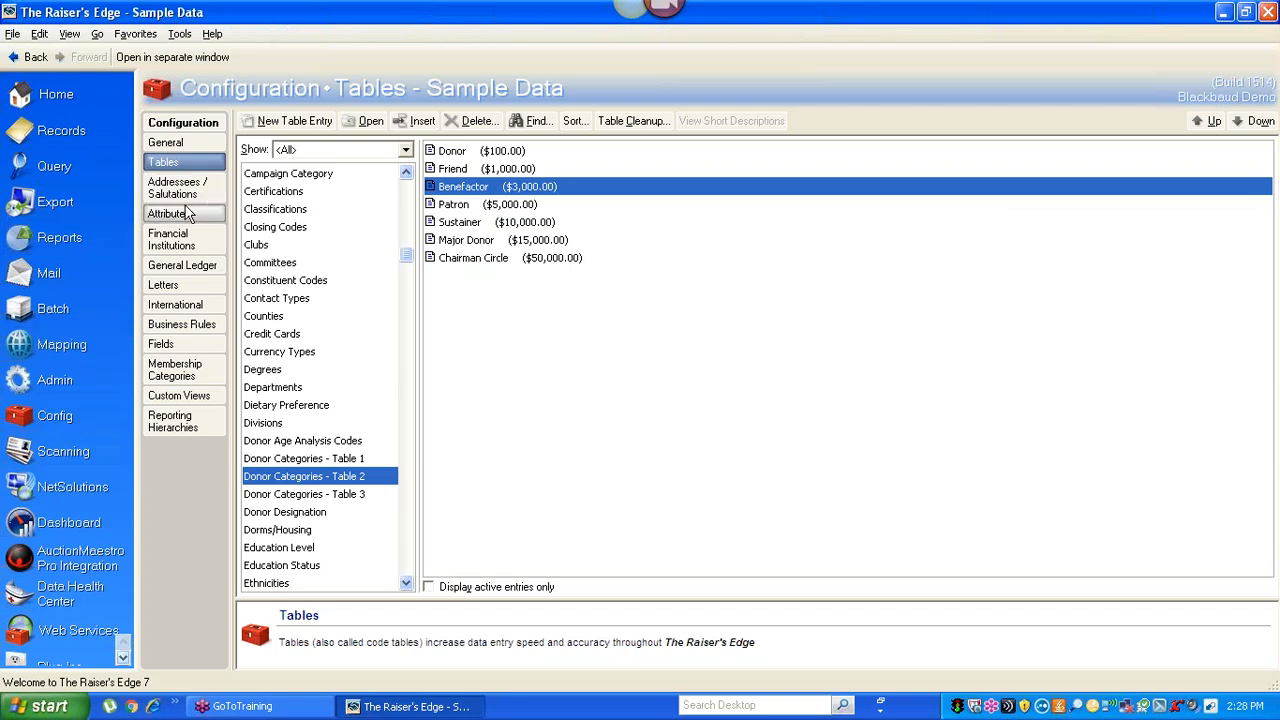
Step: Start a new Donor Category Report in the Analytical Reports
left_click(34, 237)
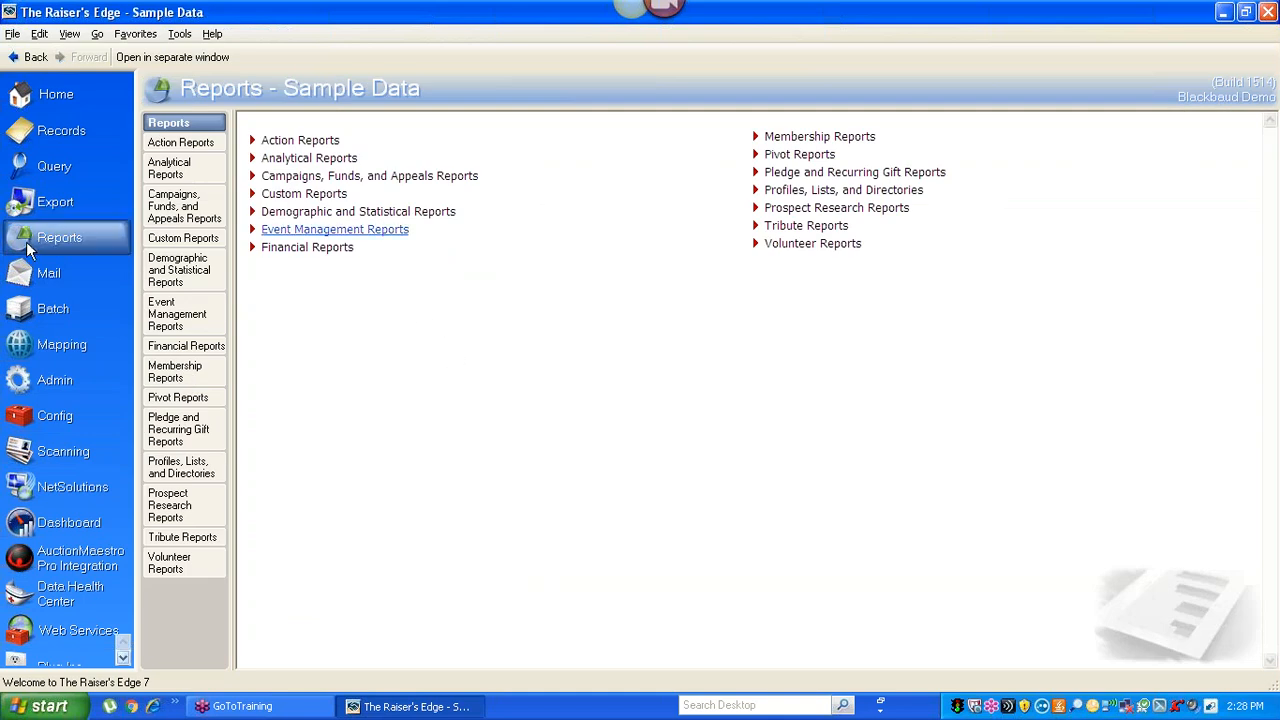
left_click(335, 165)
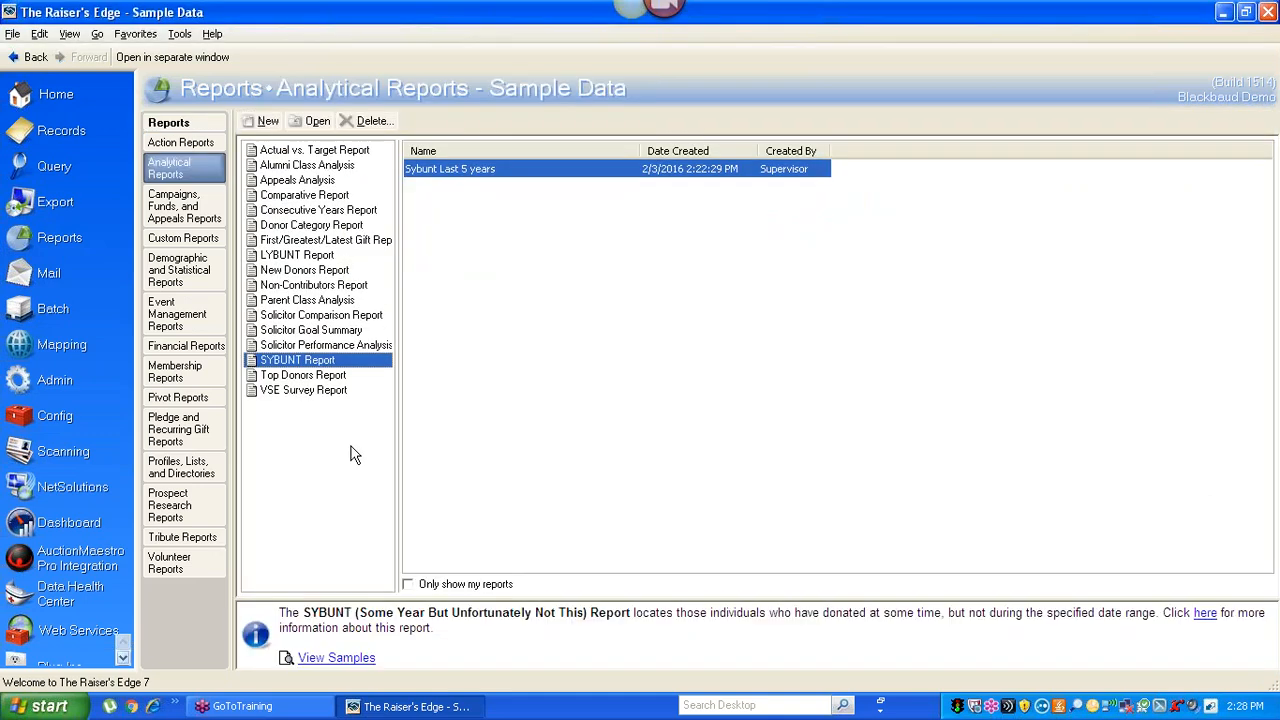
left_click(293, 228)
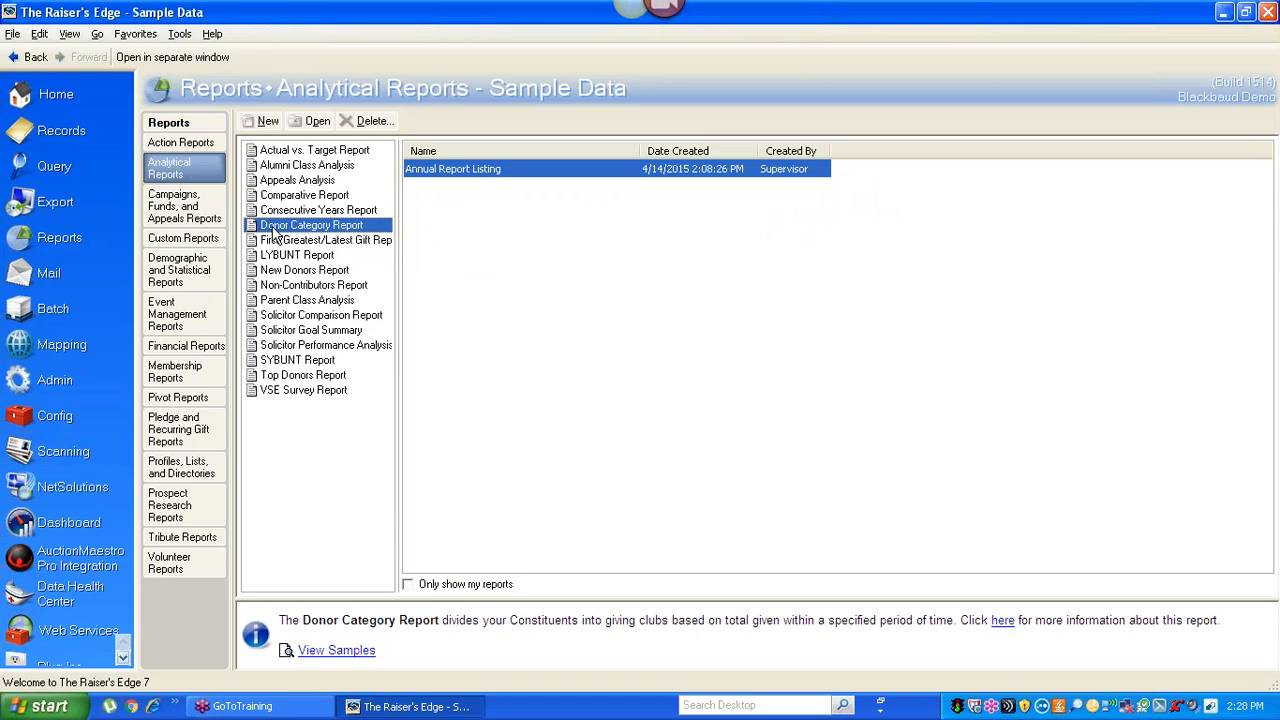
double_click(274, 232)
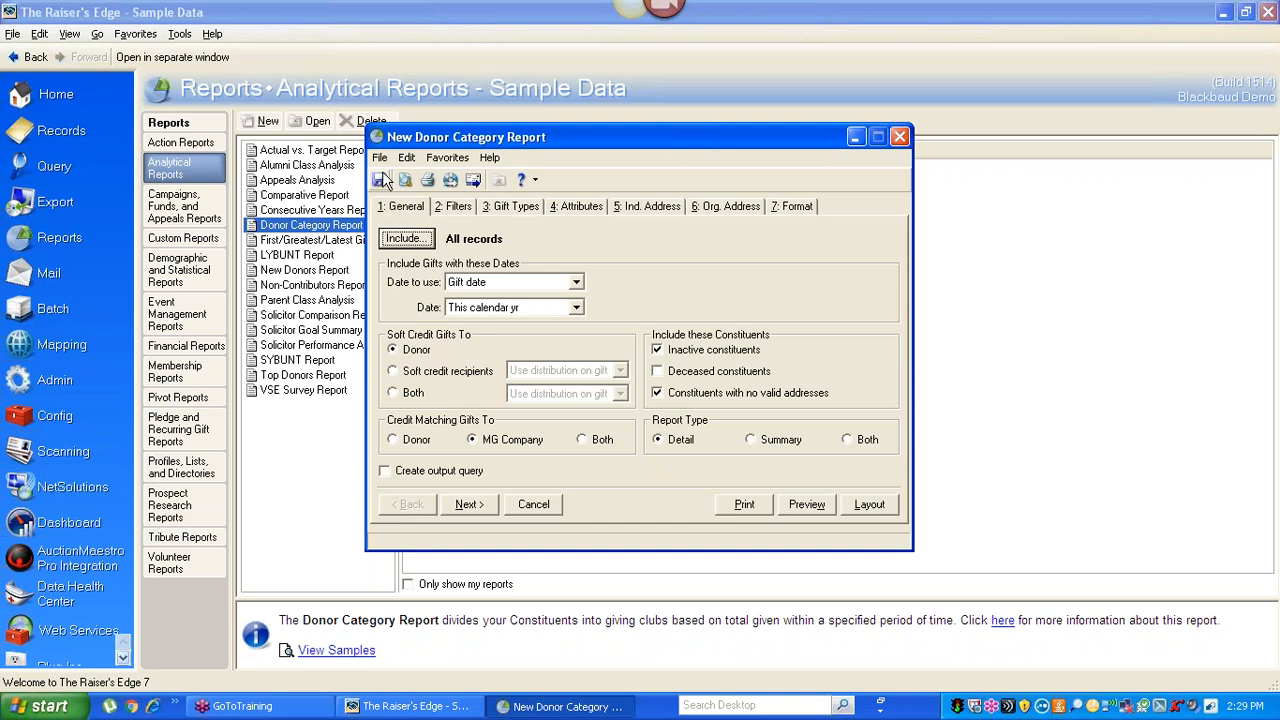
Step: Save the new report as Annual Report Donor Levels and allow other users to modify it
left_click(380, 180)
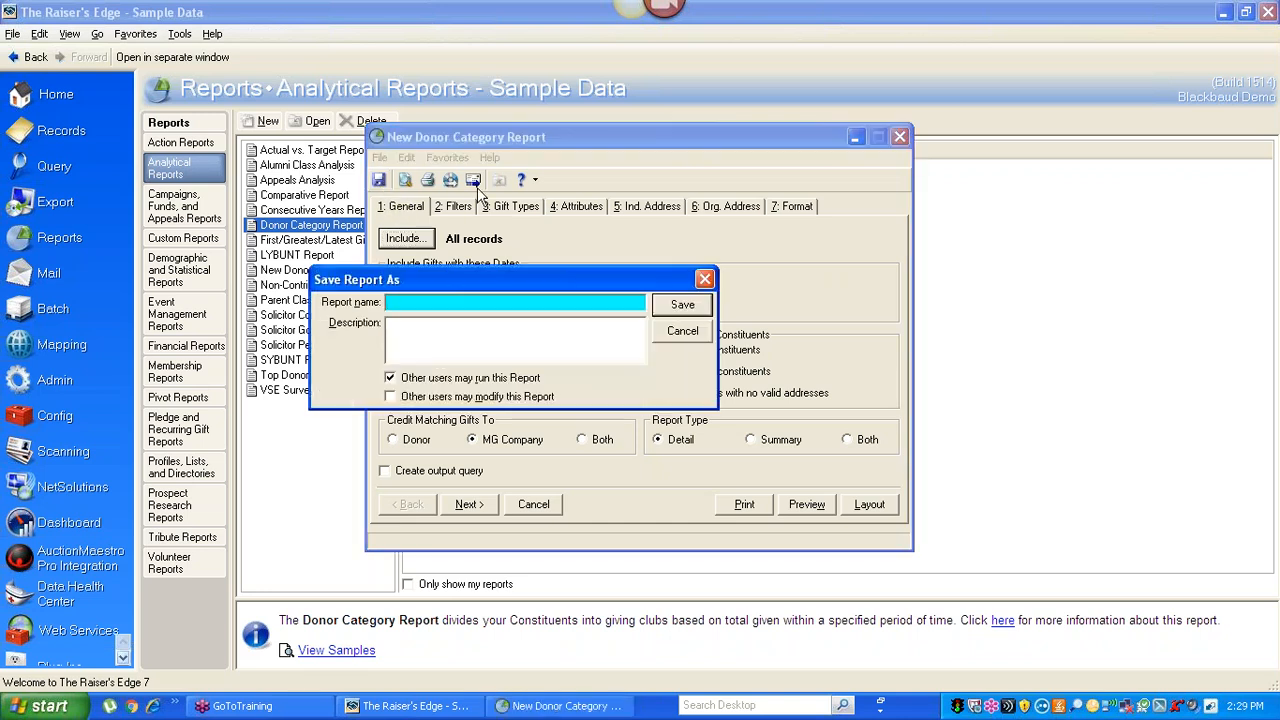
type("Ann")
type("hal")
type("al")
type(" Report ")
type("Donor Le")
type("vels")
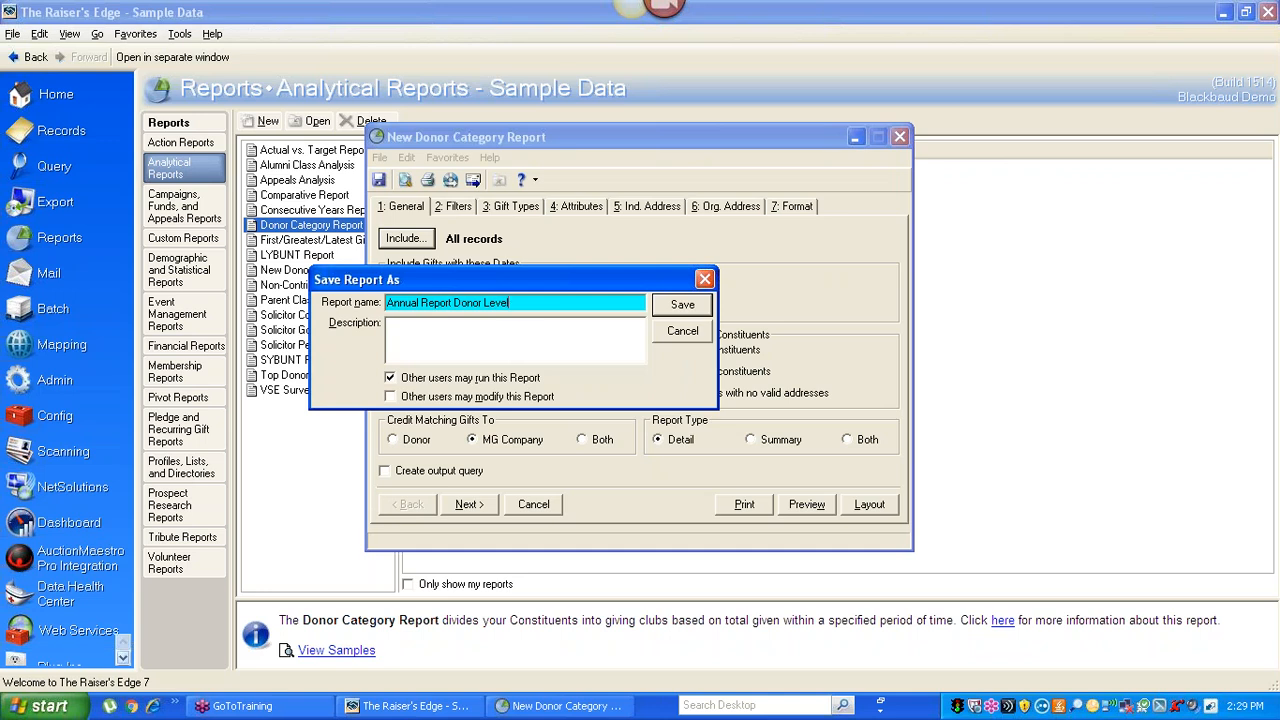
left_click(500, 397)
left_click(675, 306)
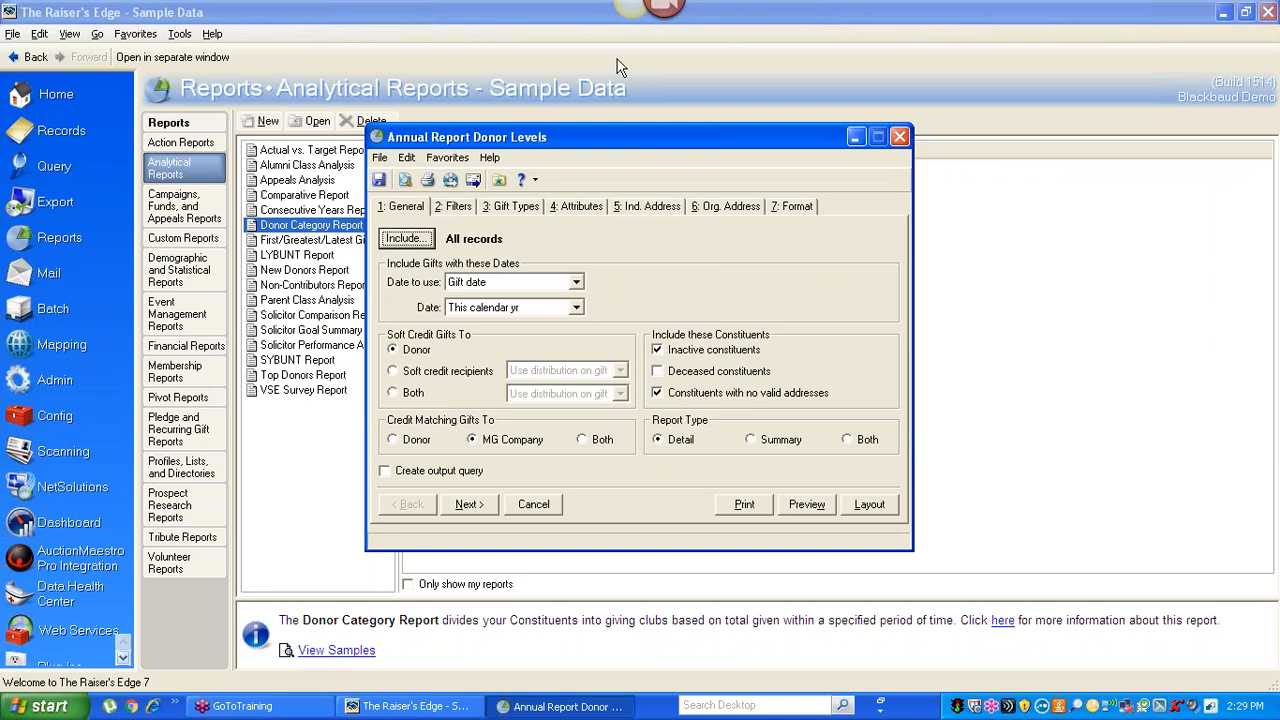
Step: Credit soft credit gifts to Both and set the gift date range to Last fiscal yr
left_click(412, 395)
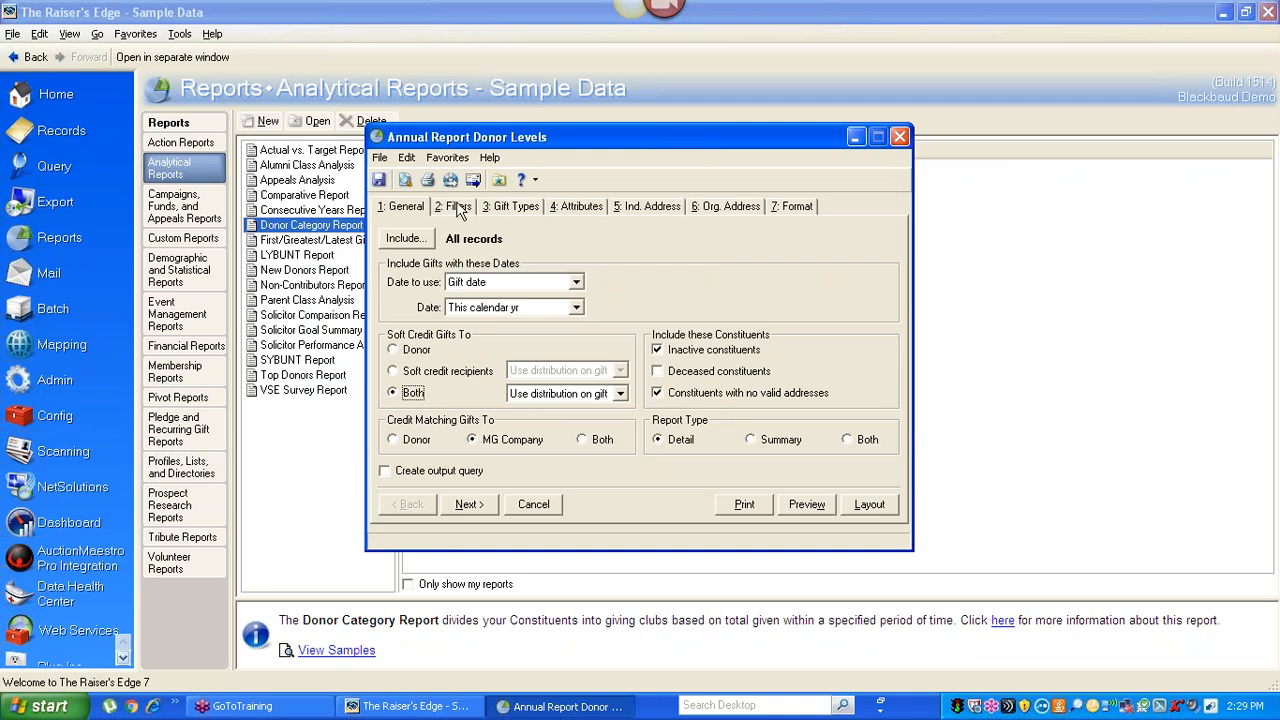
left_click(505, 310)
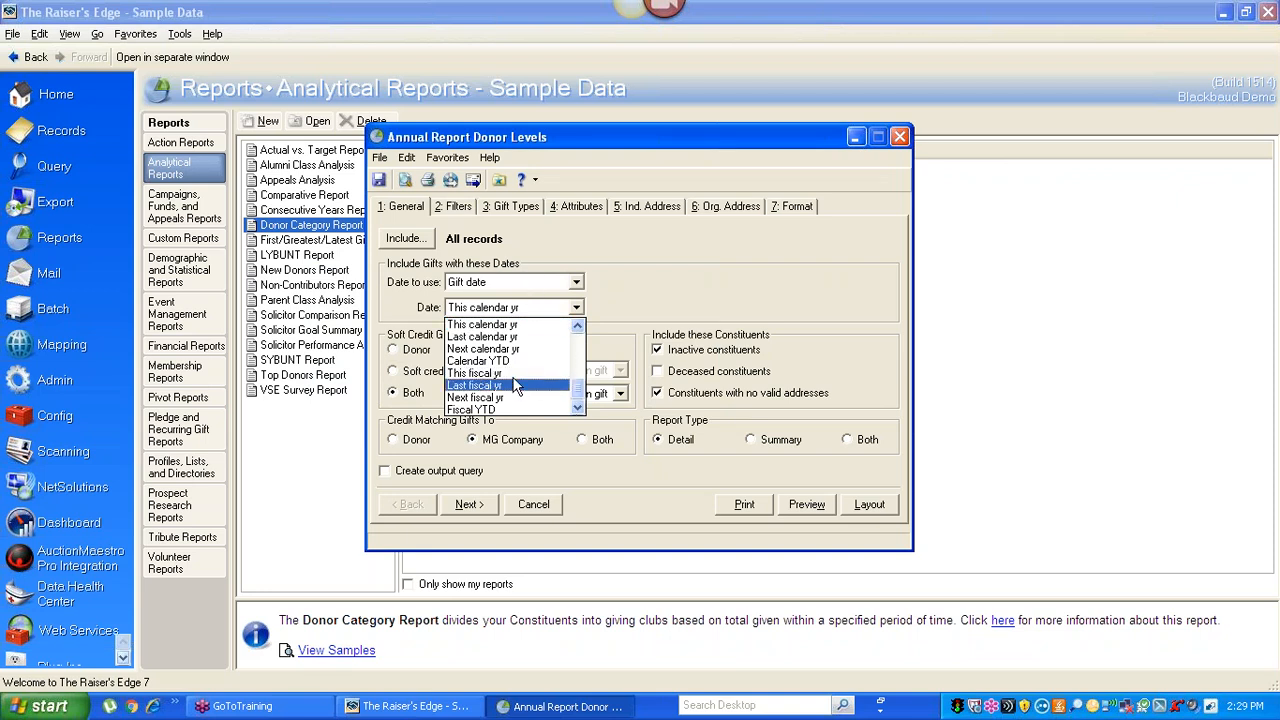
left_click(508, 386)
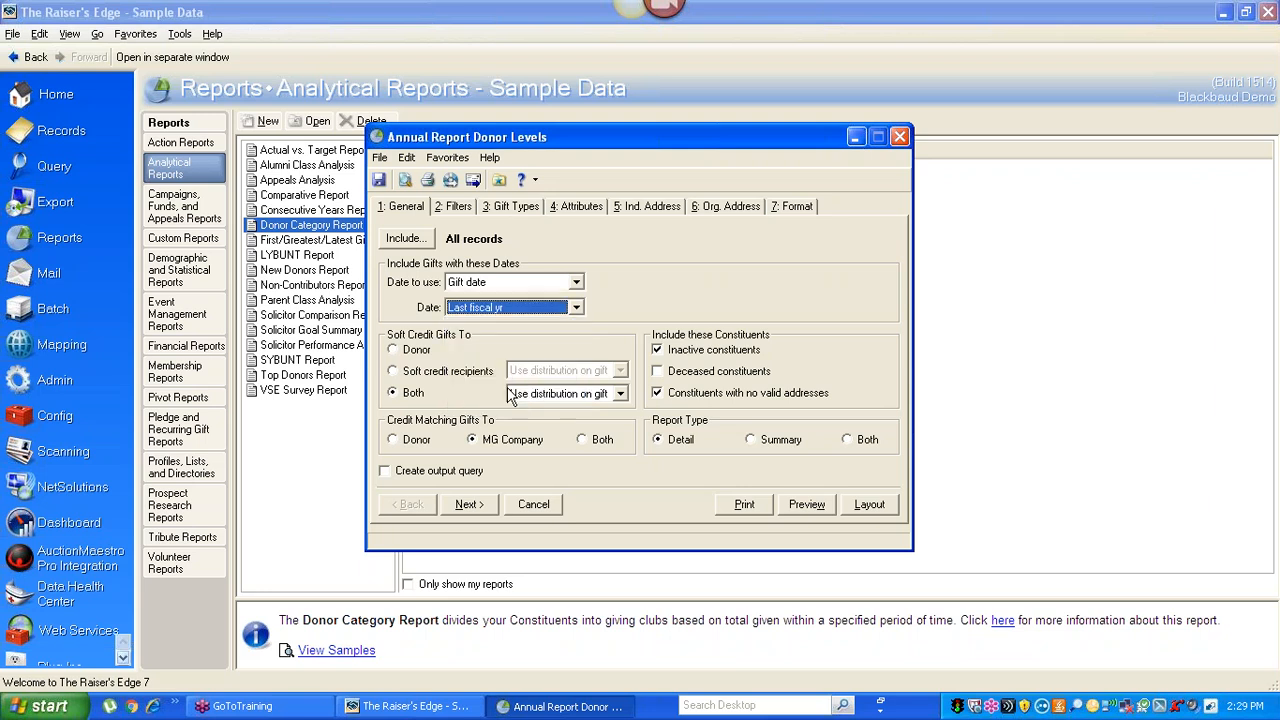
Step: Remove Pledge and MG Pledge from the gift types included in the report
left_click(503, 210)
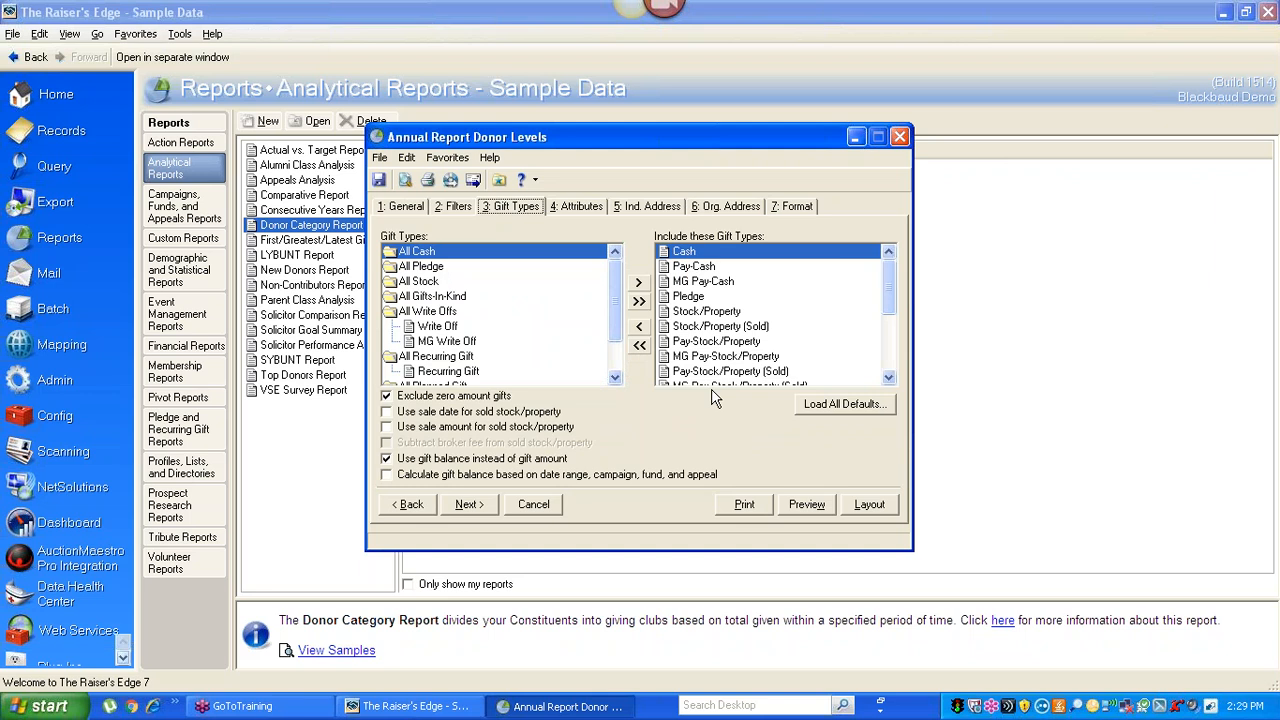
double_click(700, 296)
left_click_drag(890, 313, 891, 378)
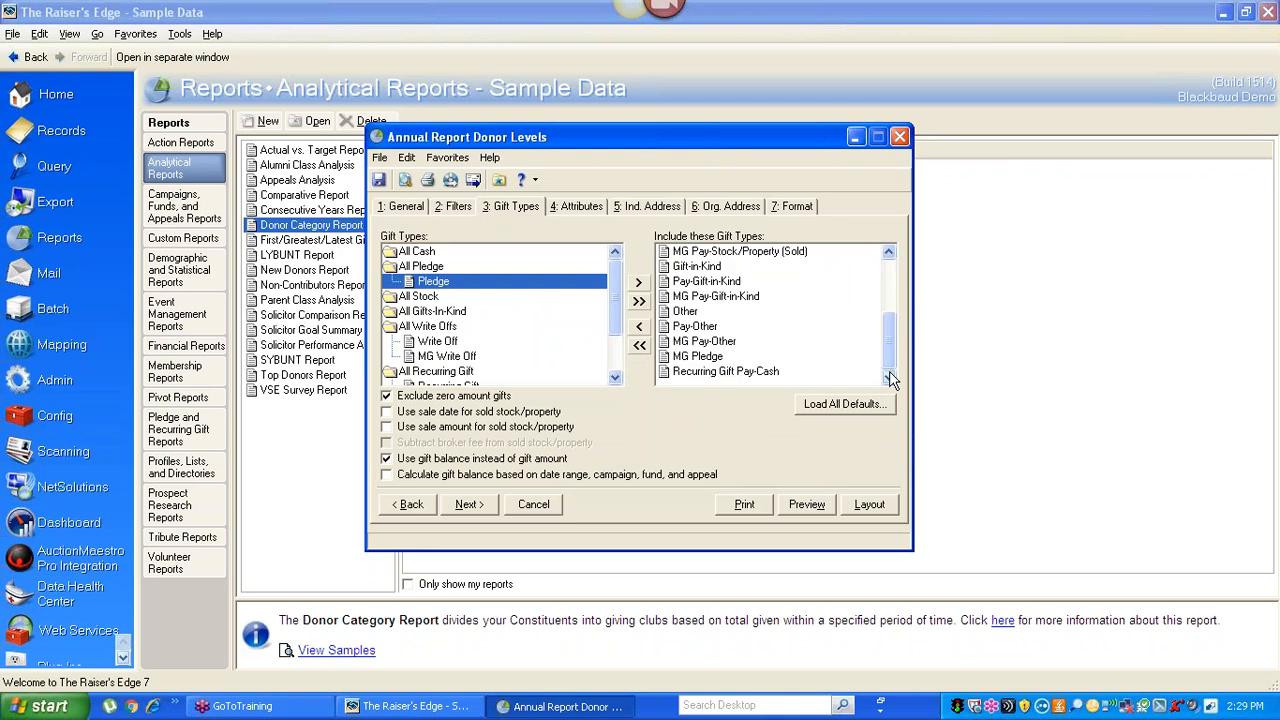
double_click(700, 360)
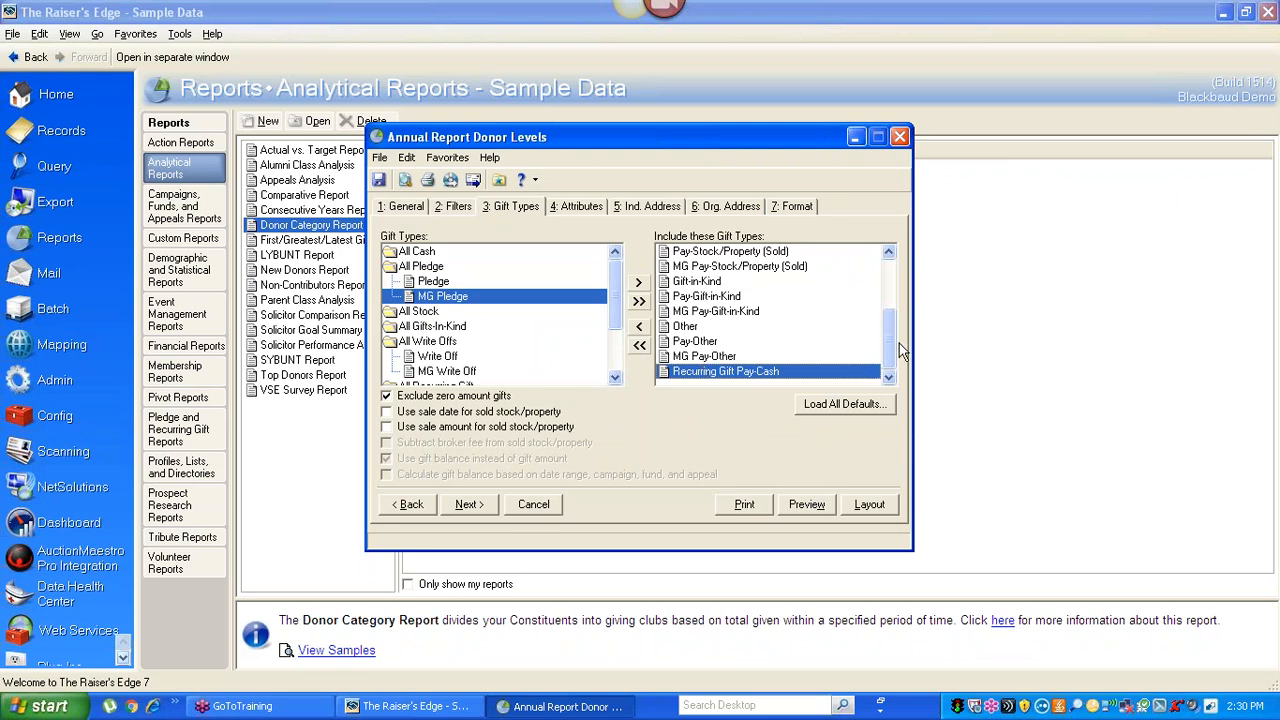
left_click_drag(897, 352, 892, 291)
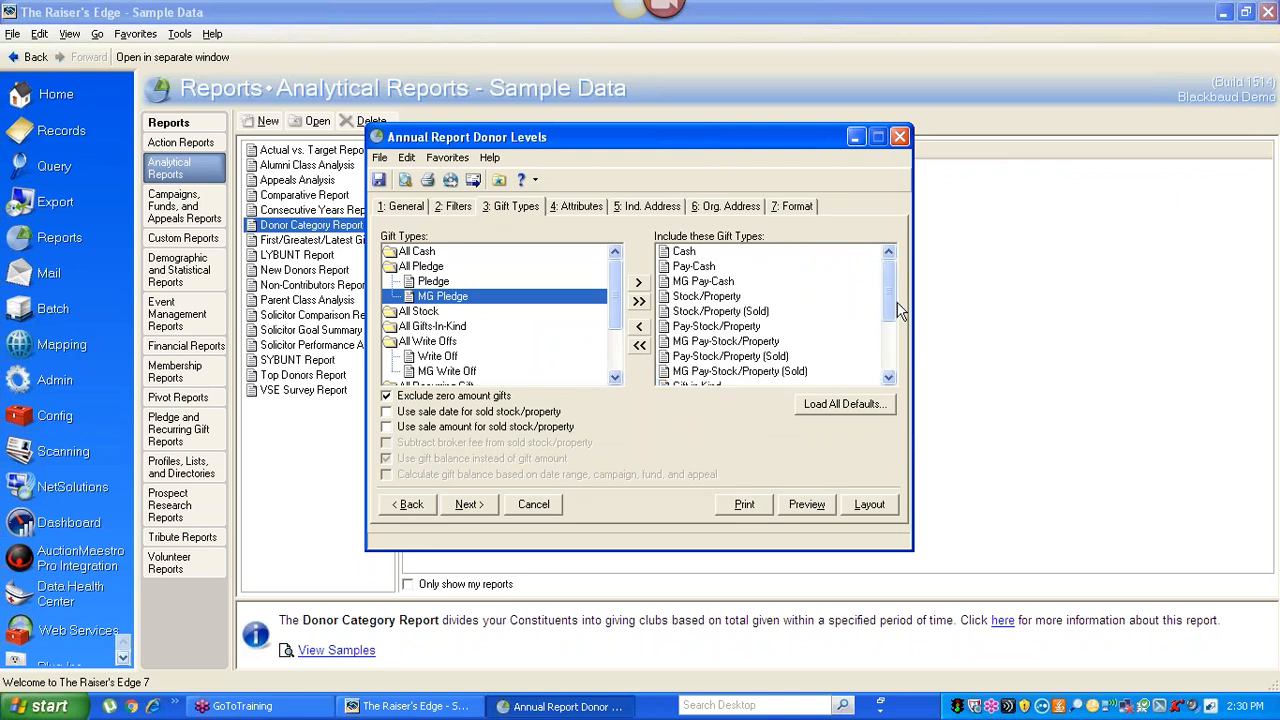
Step: Set the report's detail format to use Donor Categories - Table 2
left_click(622, 210)
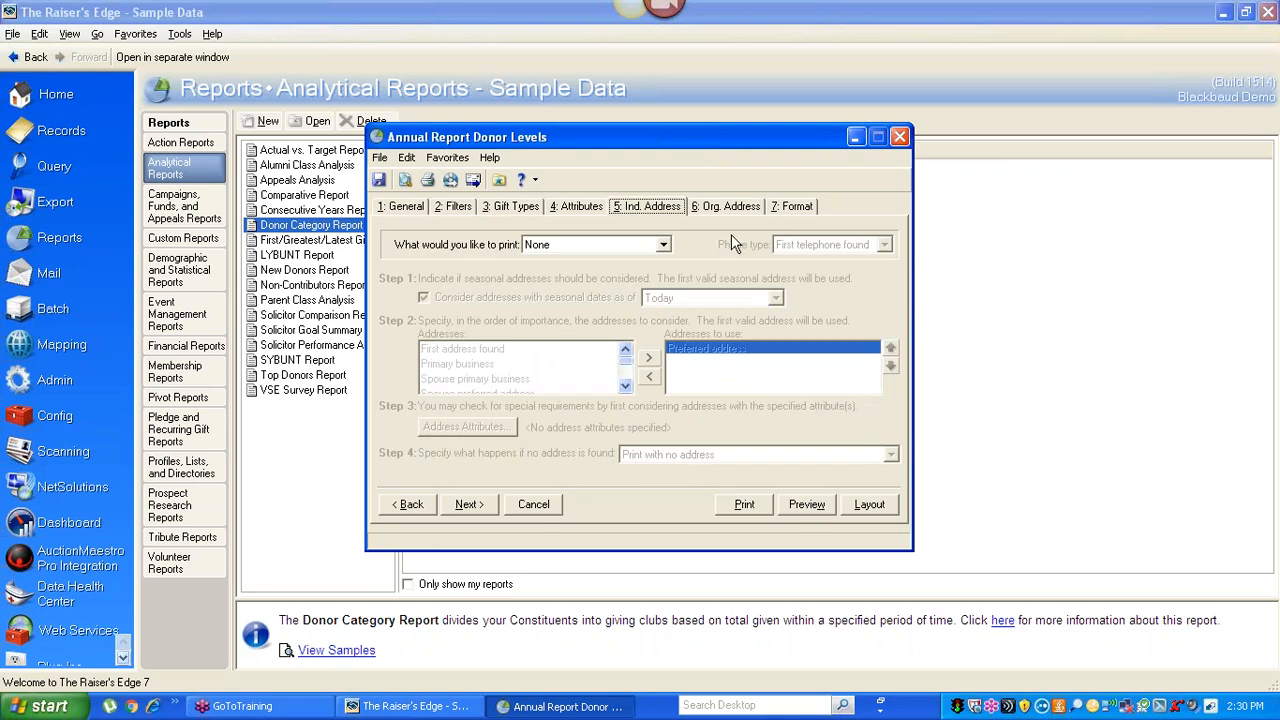
left_click(800, 208)
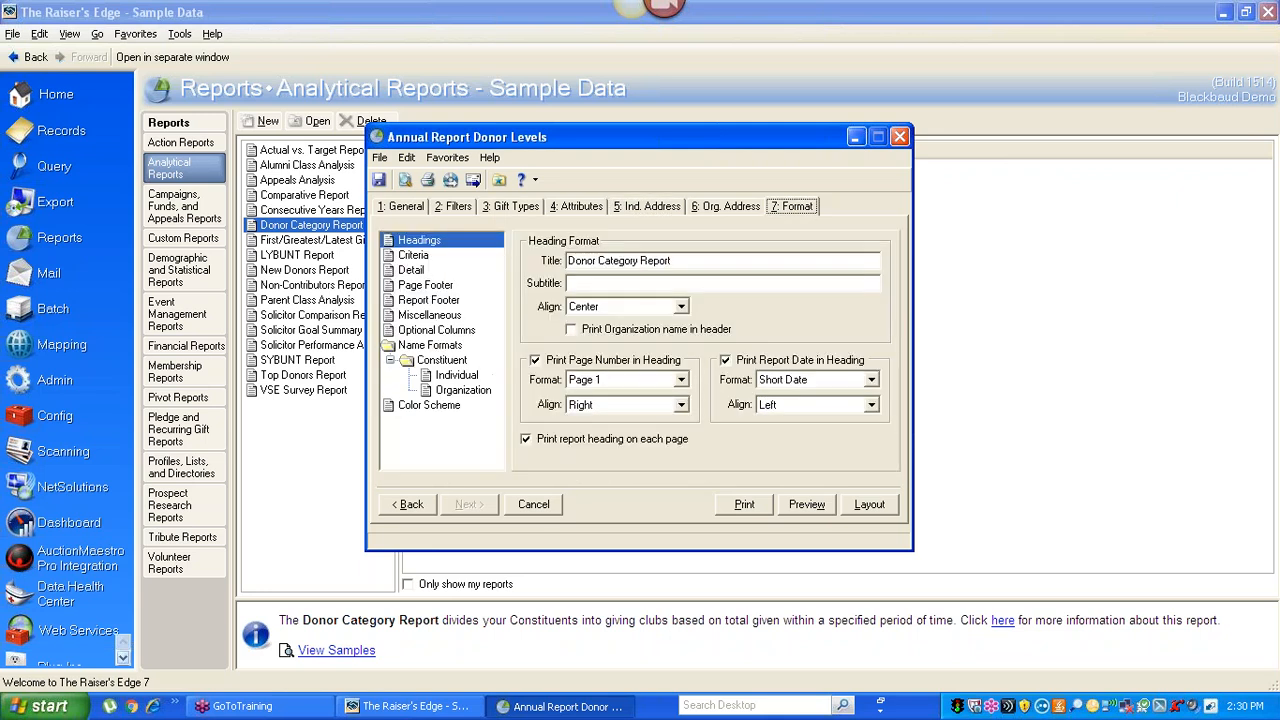
left_click(411, 271)
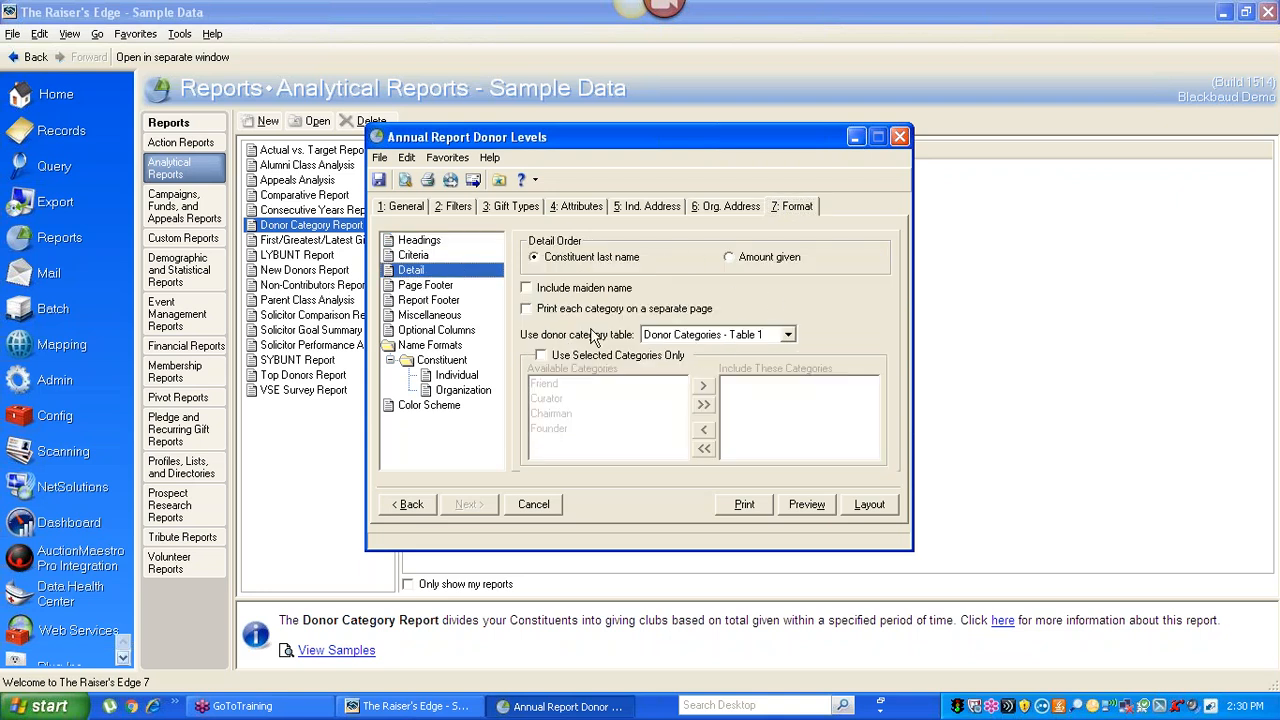
left_click(703, 337)
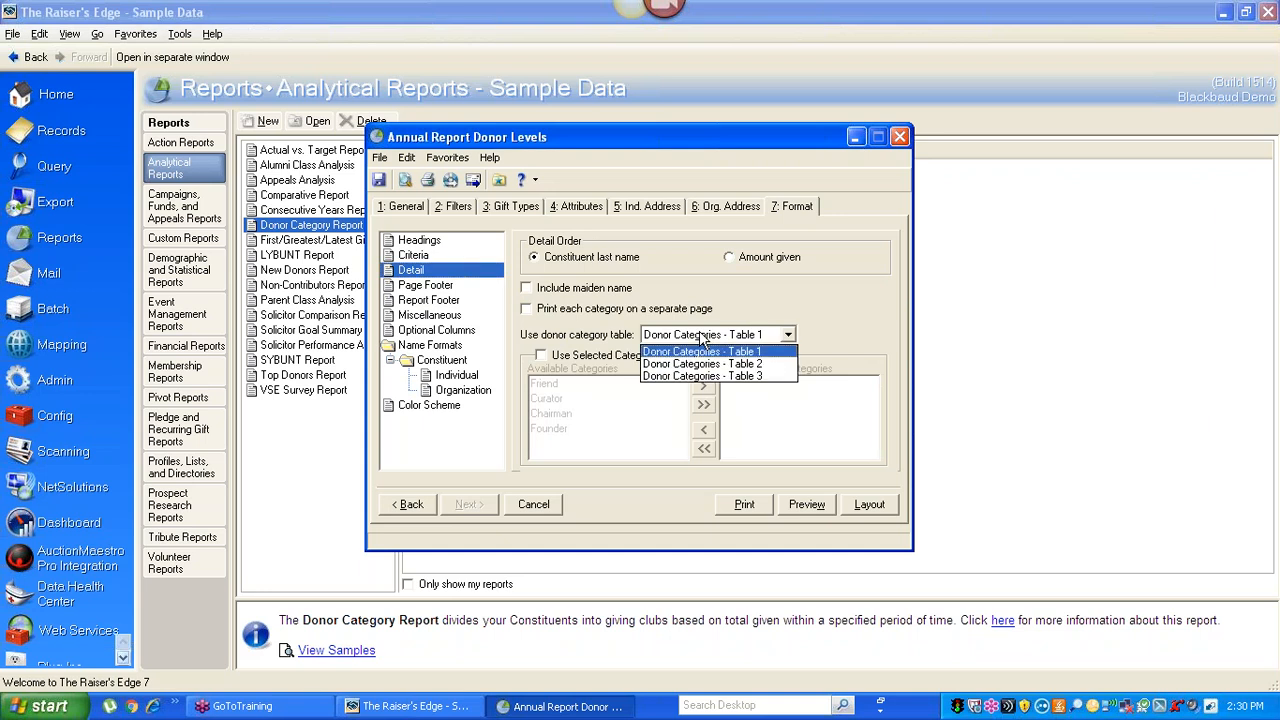
left_click(690, 364)
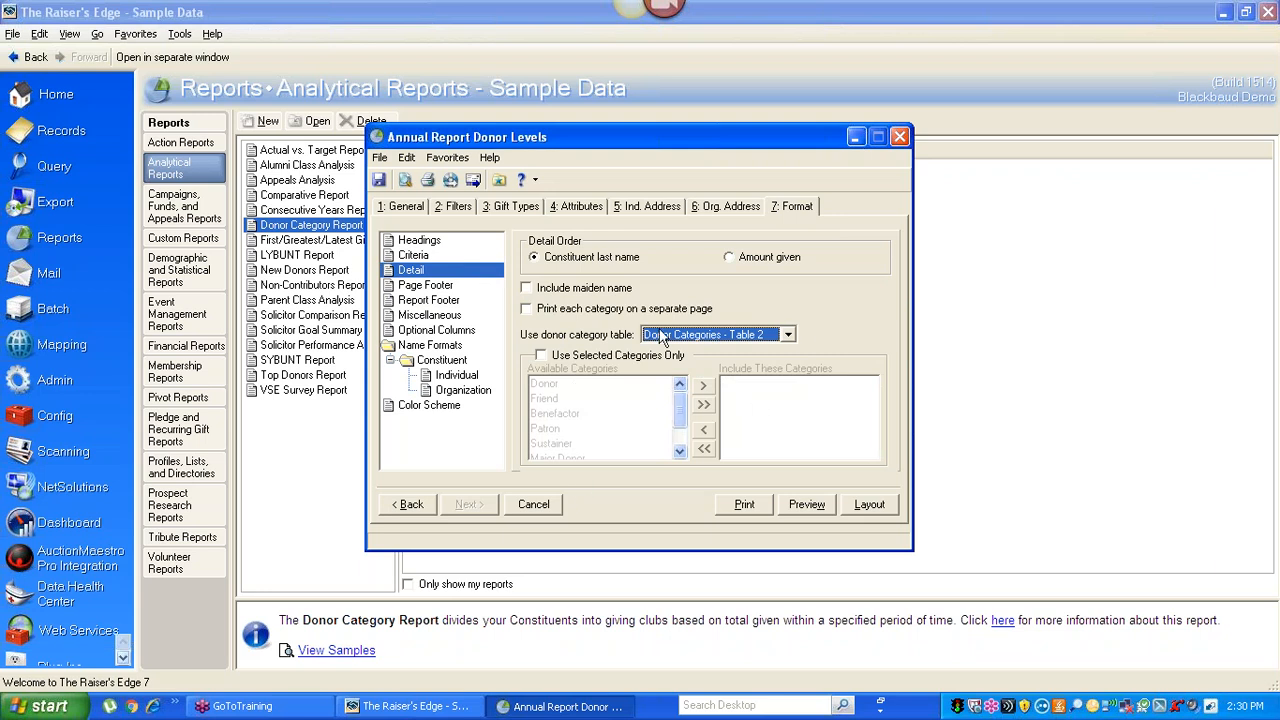
Step: Restrict the report to selected categories with every available category included, and check the result in a preview
left_click(541, 357)
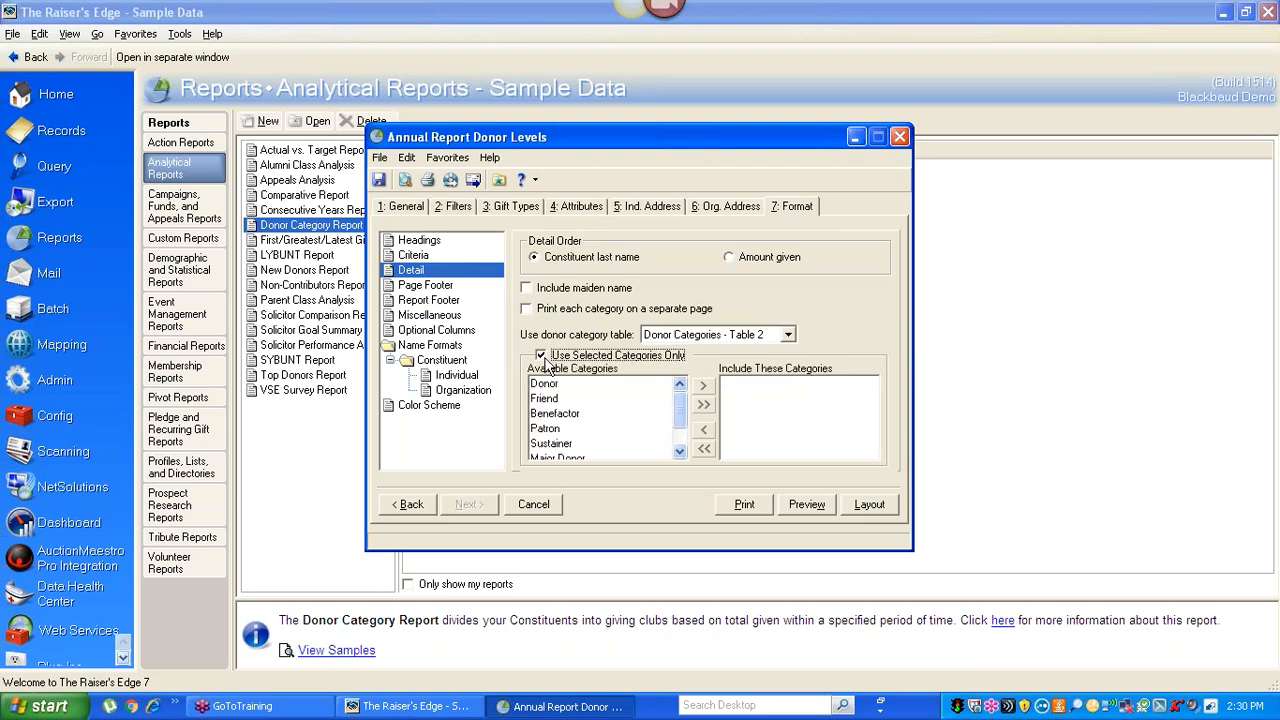
left_click(705, 408)
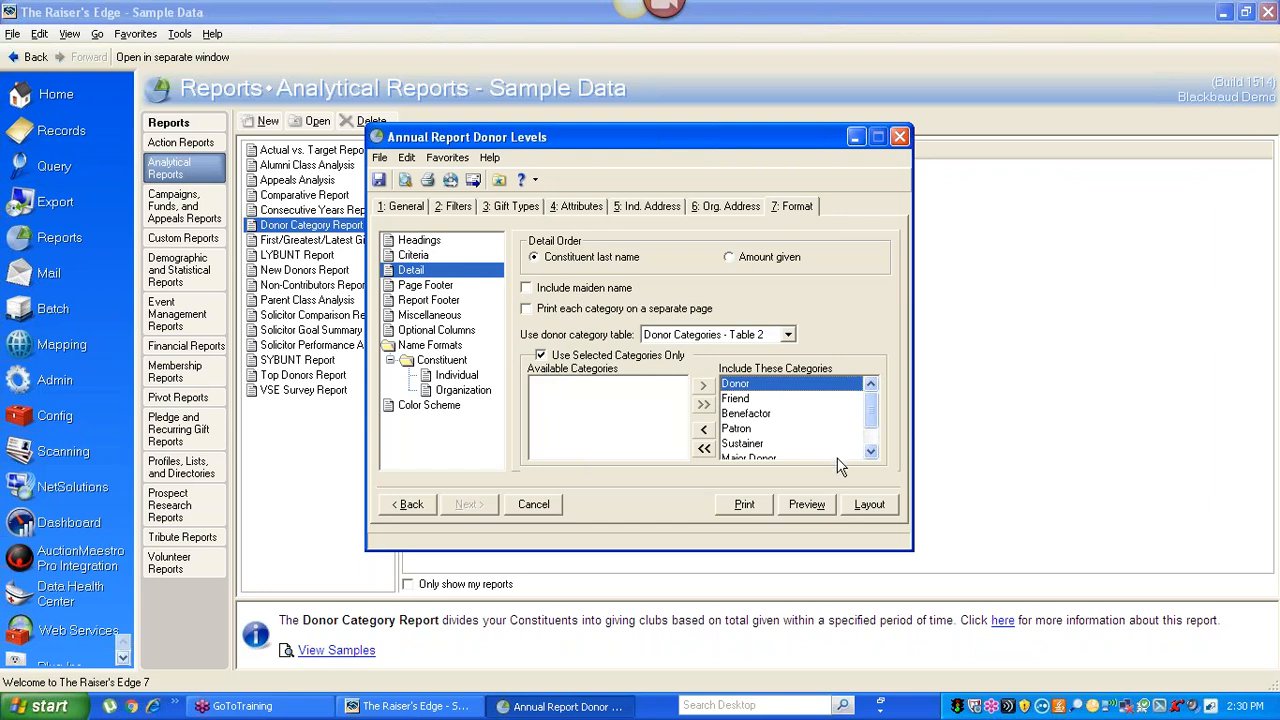
left_click(808, 505)
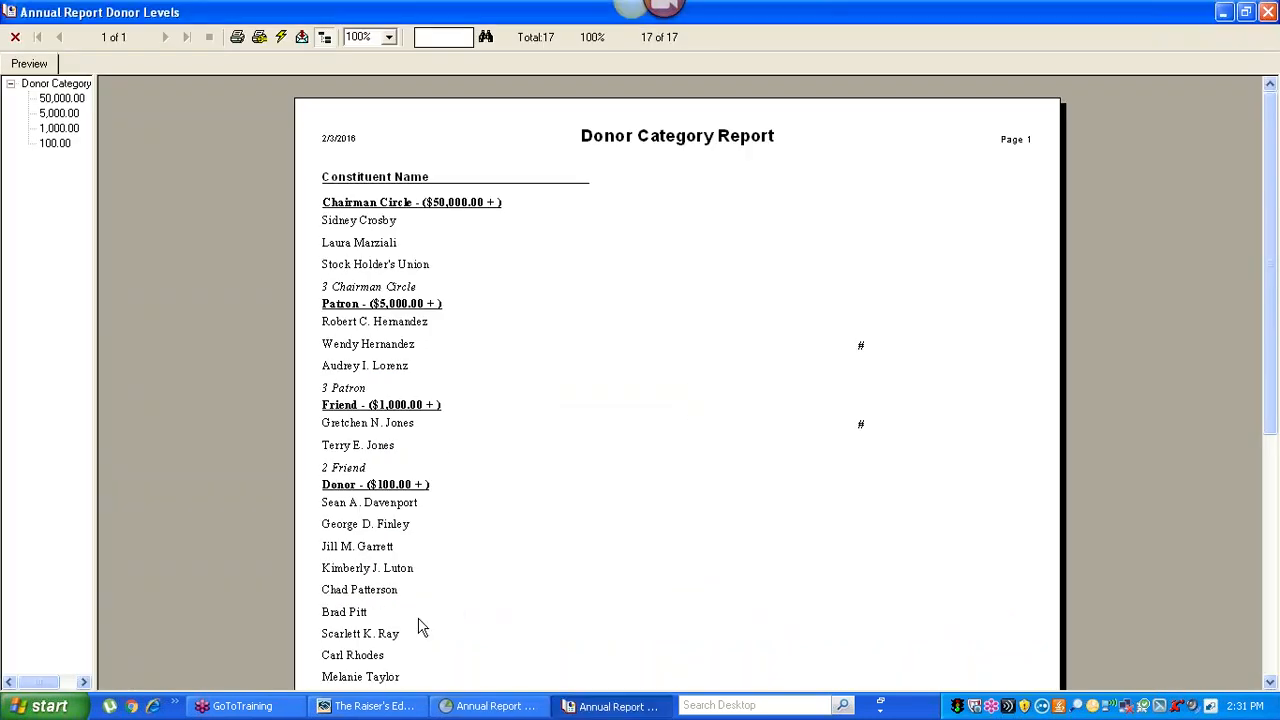
left_click(16, 37)
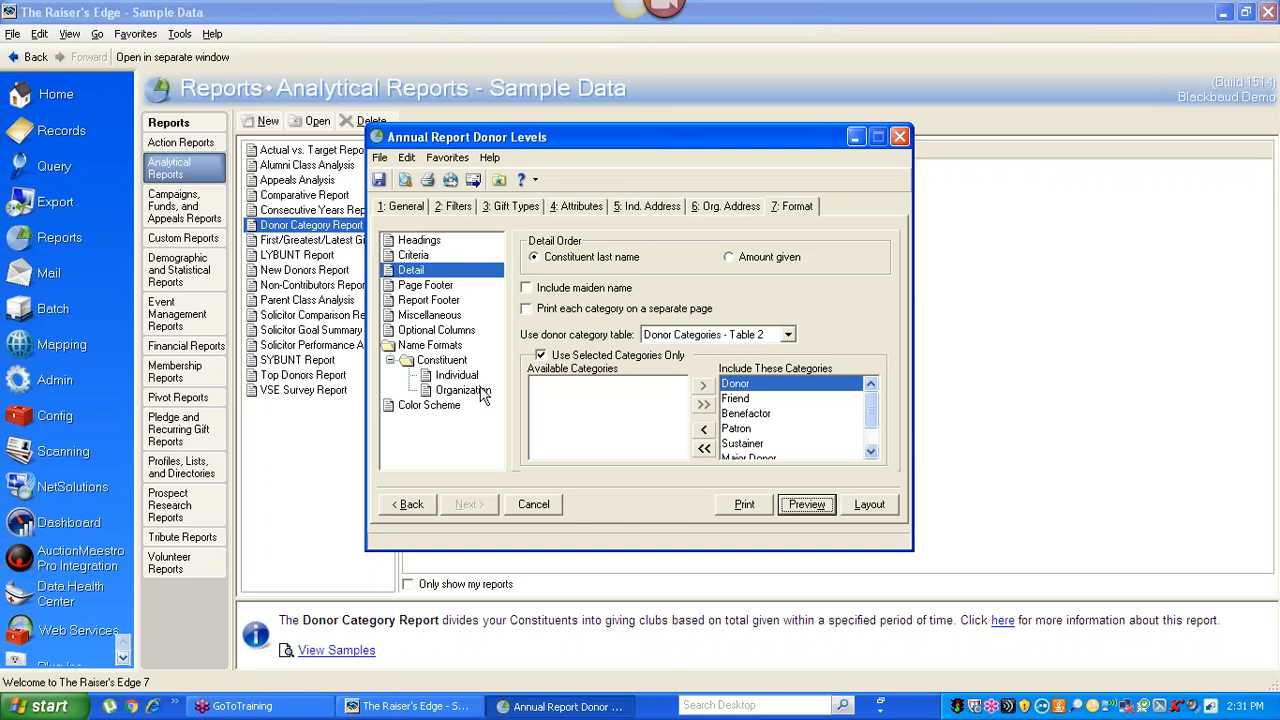
Step: Set the individual name format to the individual's Annual Report addressee, otherwise using Primary Addressee
left_click(458, 377)
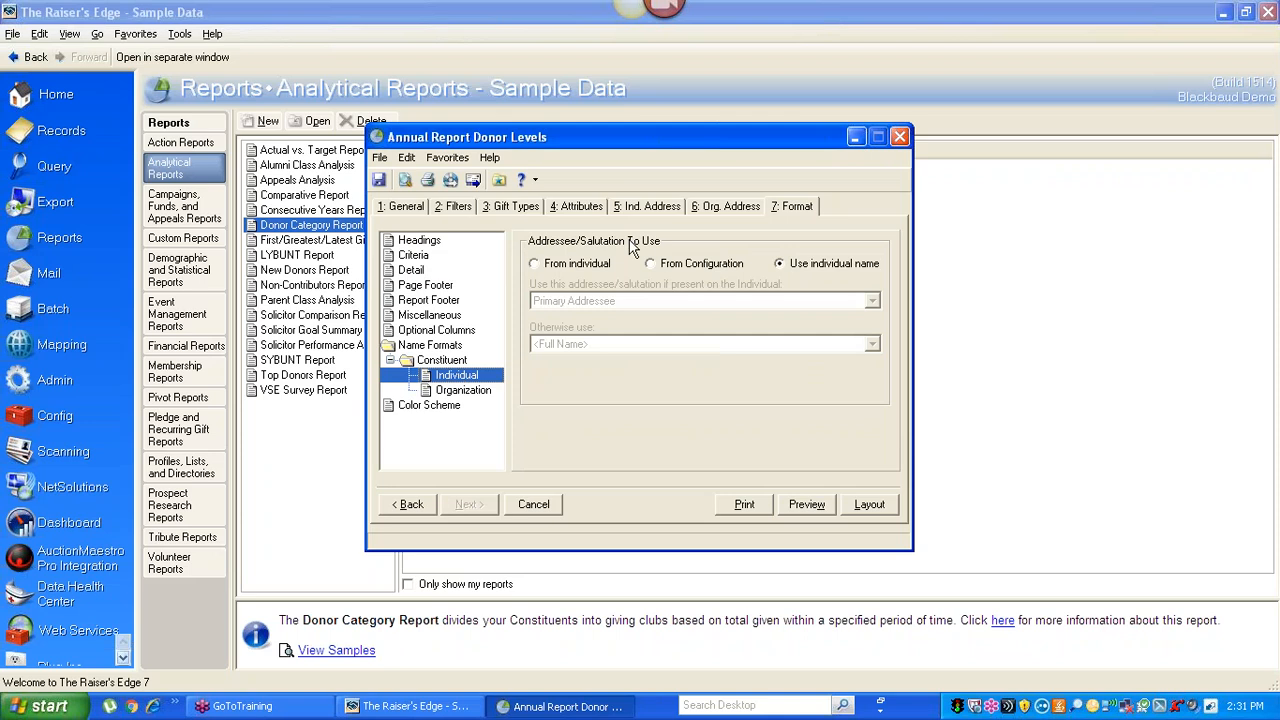
left_click(581, 265)
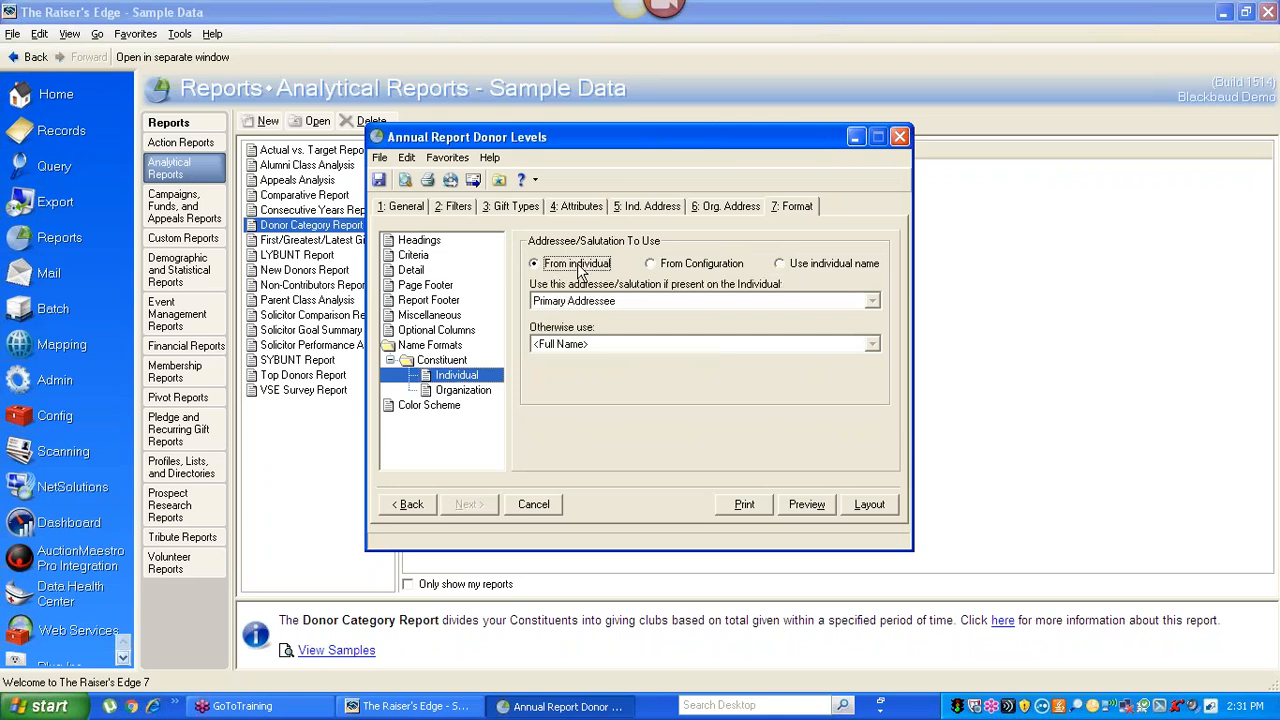
left_click(673, 301)
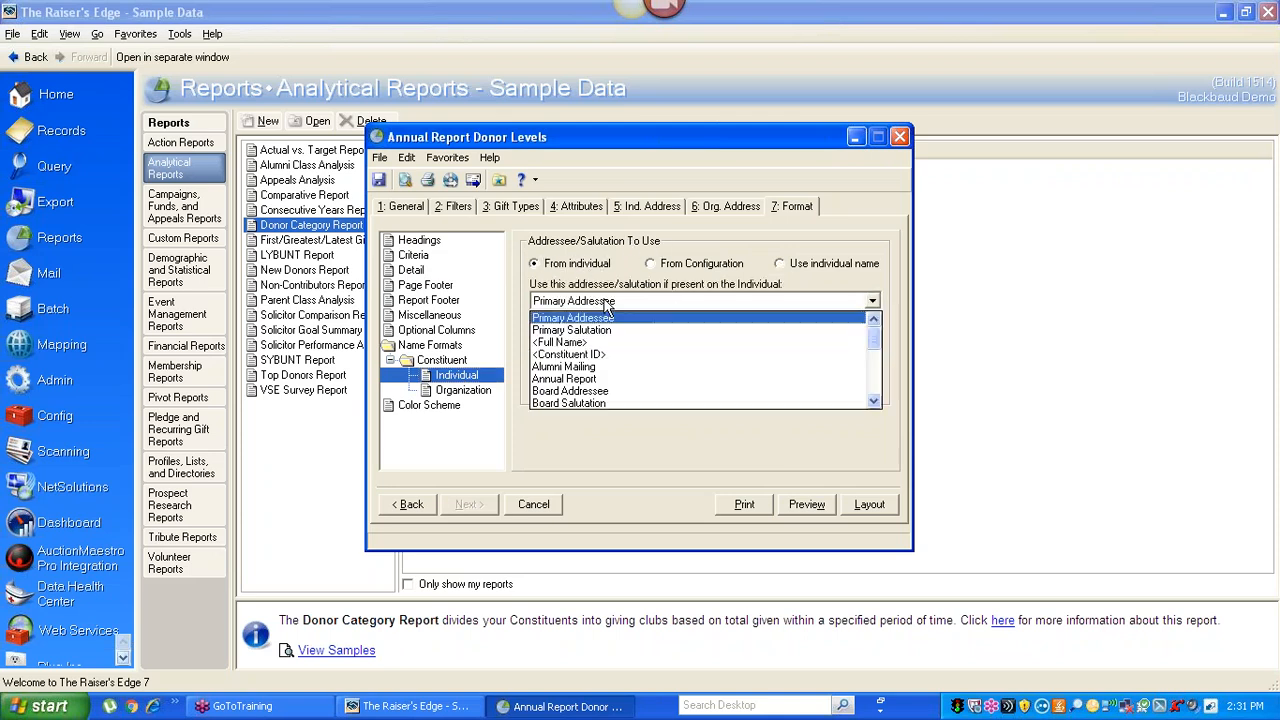
left_click(755, 379)
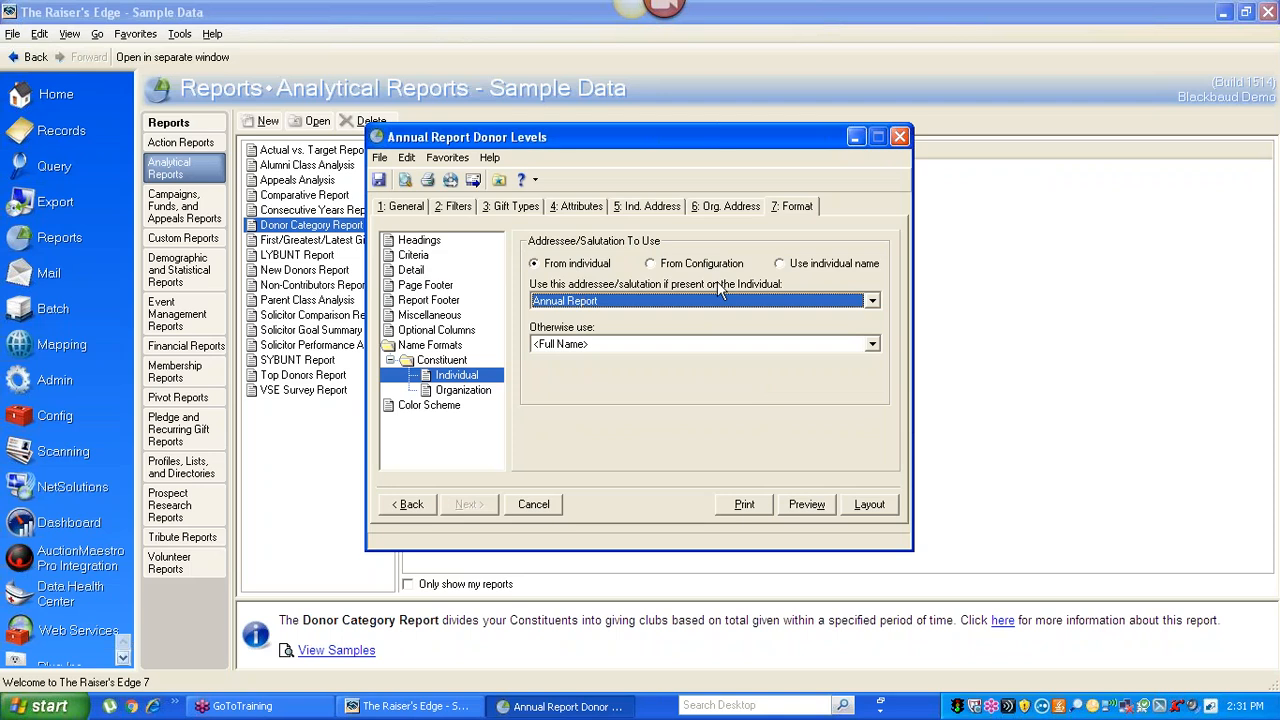
left_click(562, 346)
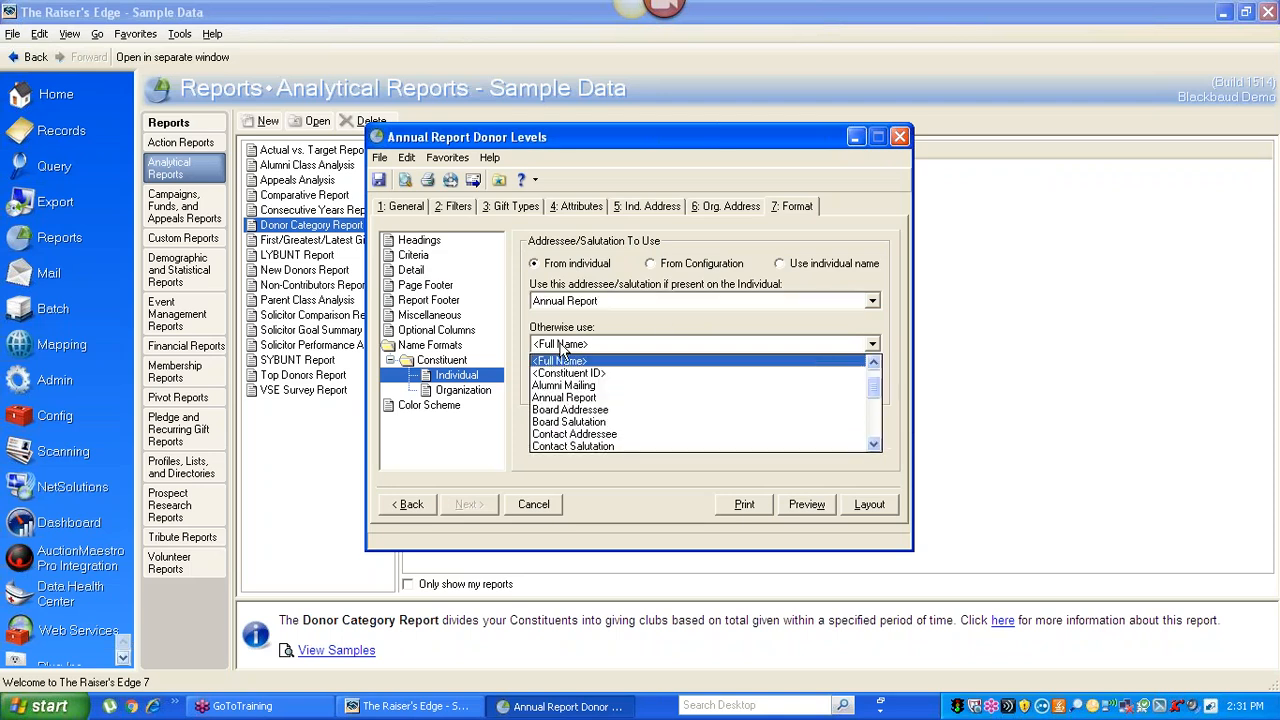
left_click(873, 364)
left_click(873, 364)
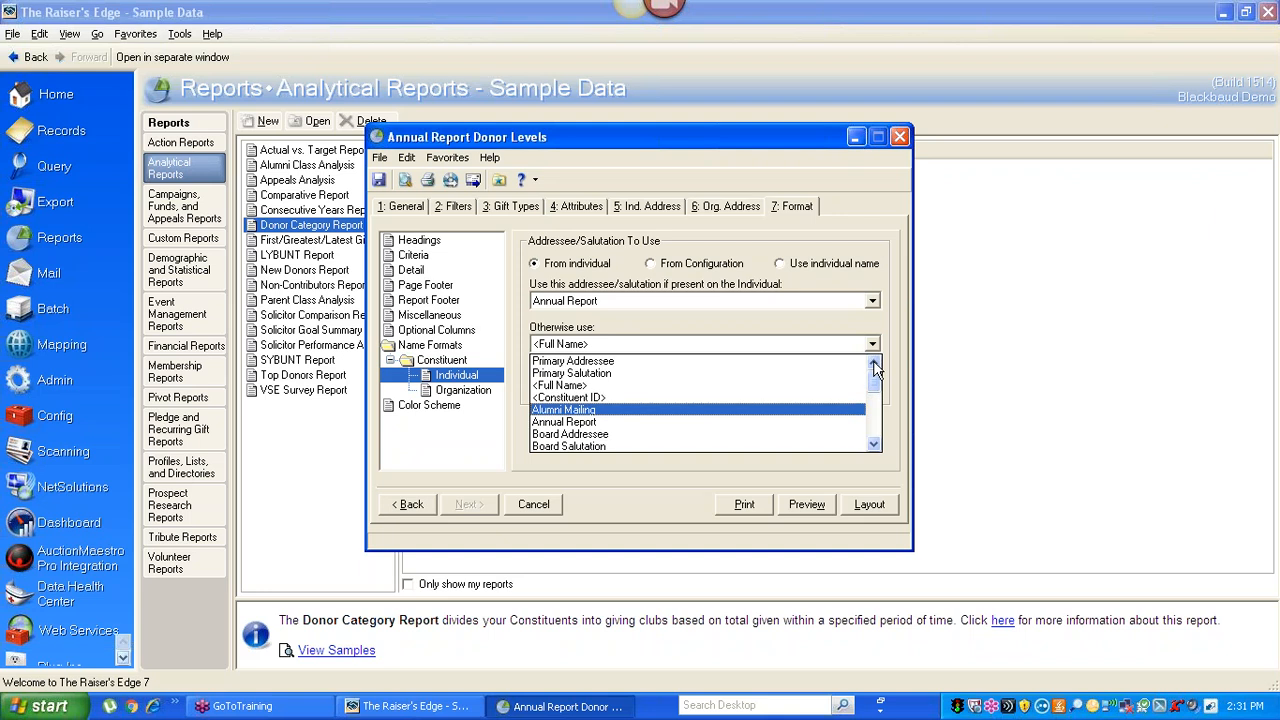
left_click(584, 362)
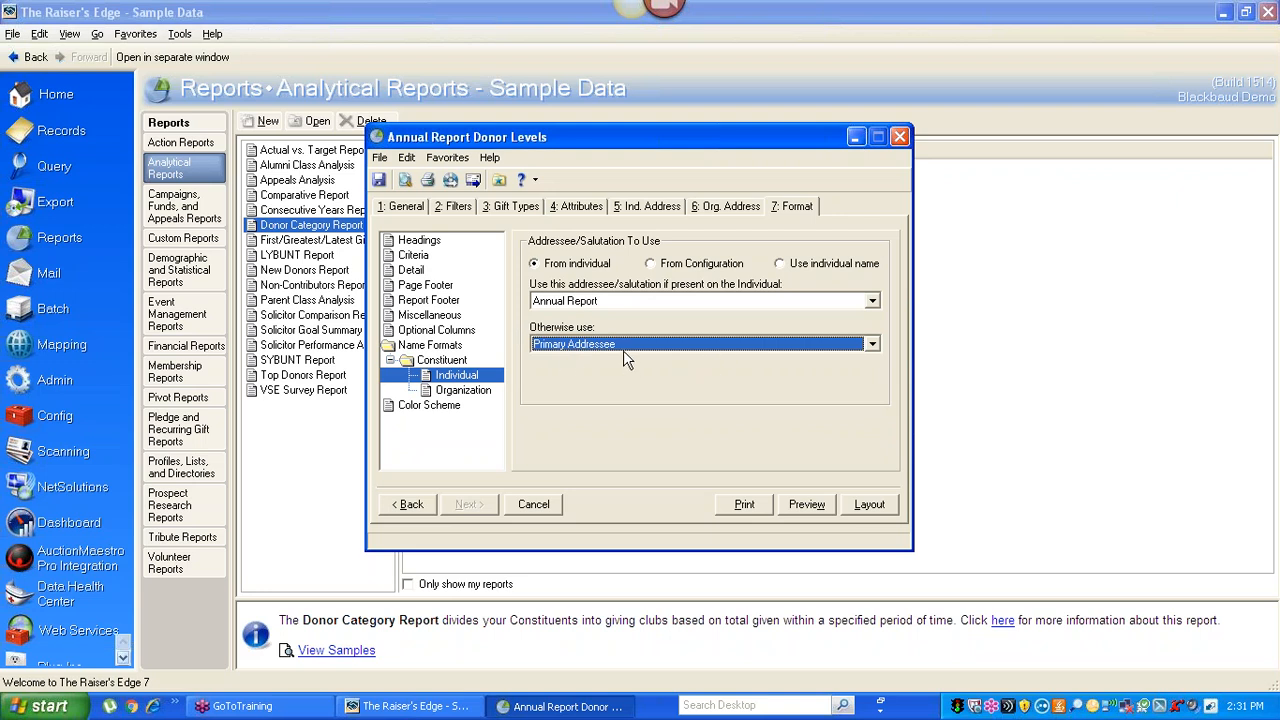
Step: Preview the donor category report with its formatted names, and close the report without saving the changes
left_click(810, 506)
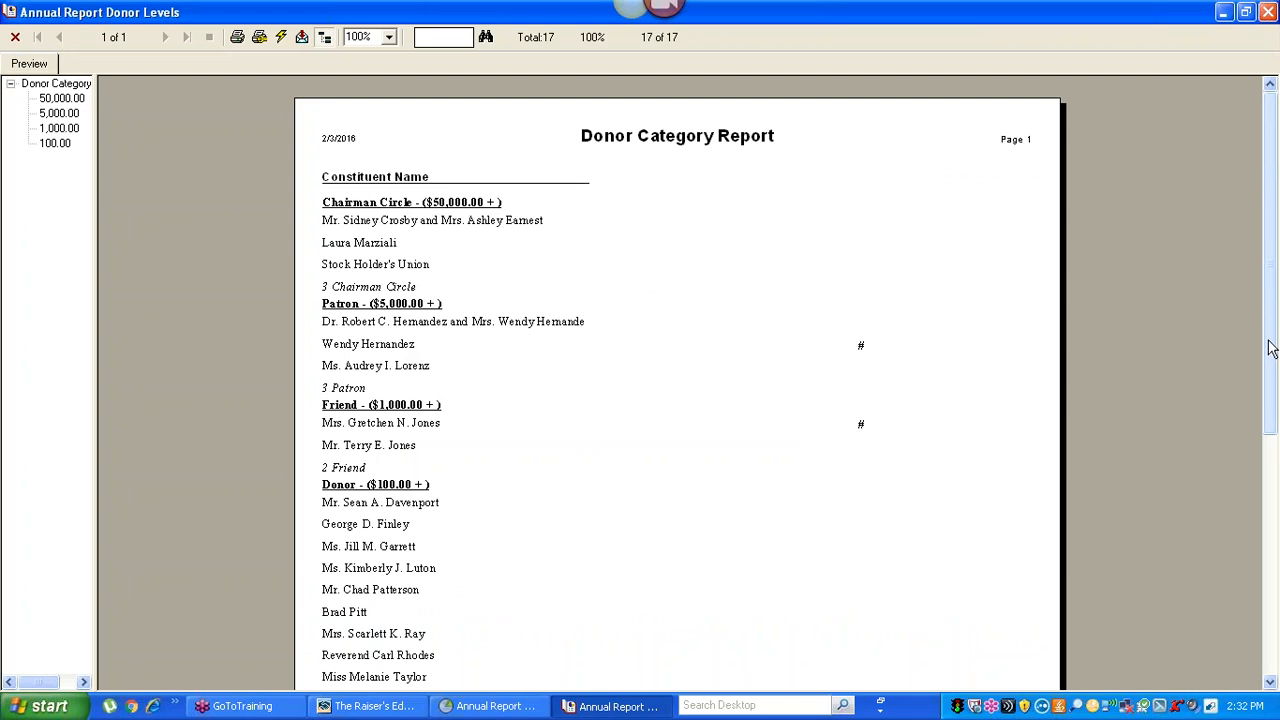
scroll(1270, 398, "down", 5)
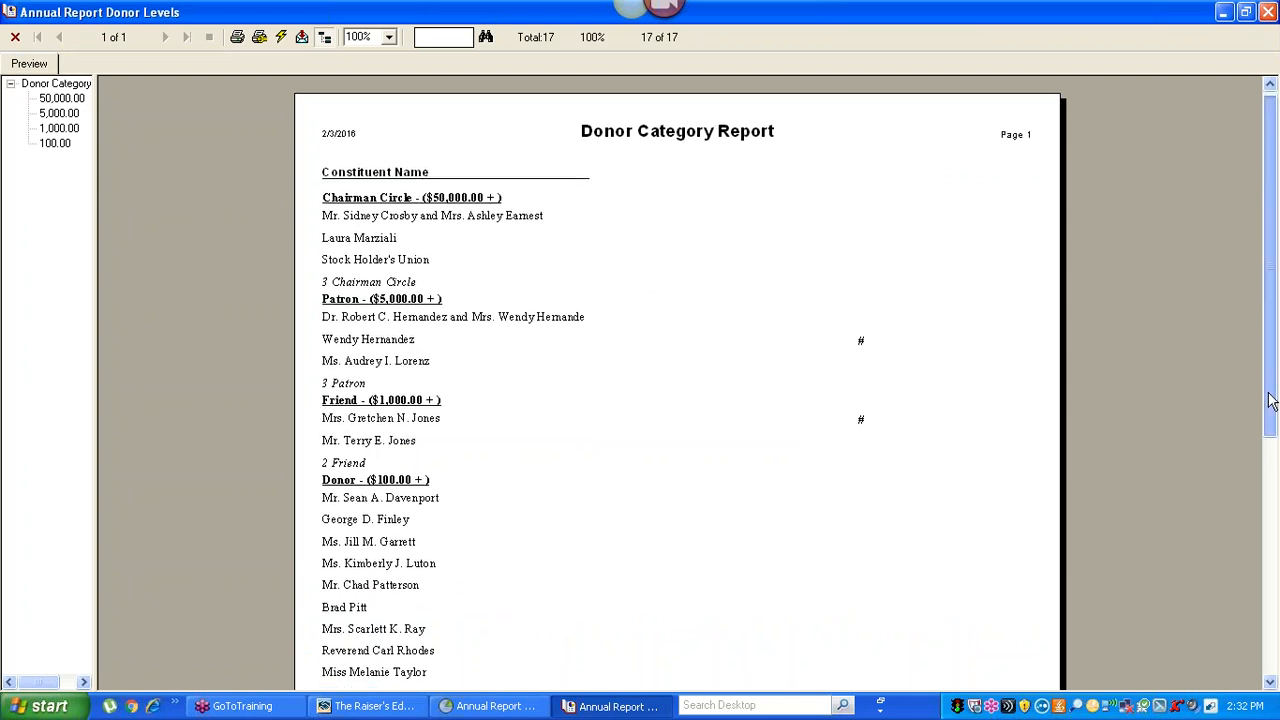
left_click(18, 37)
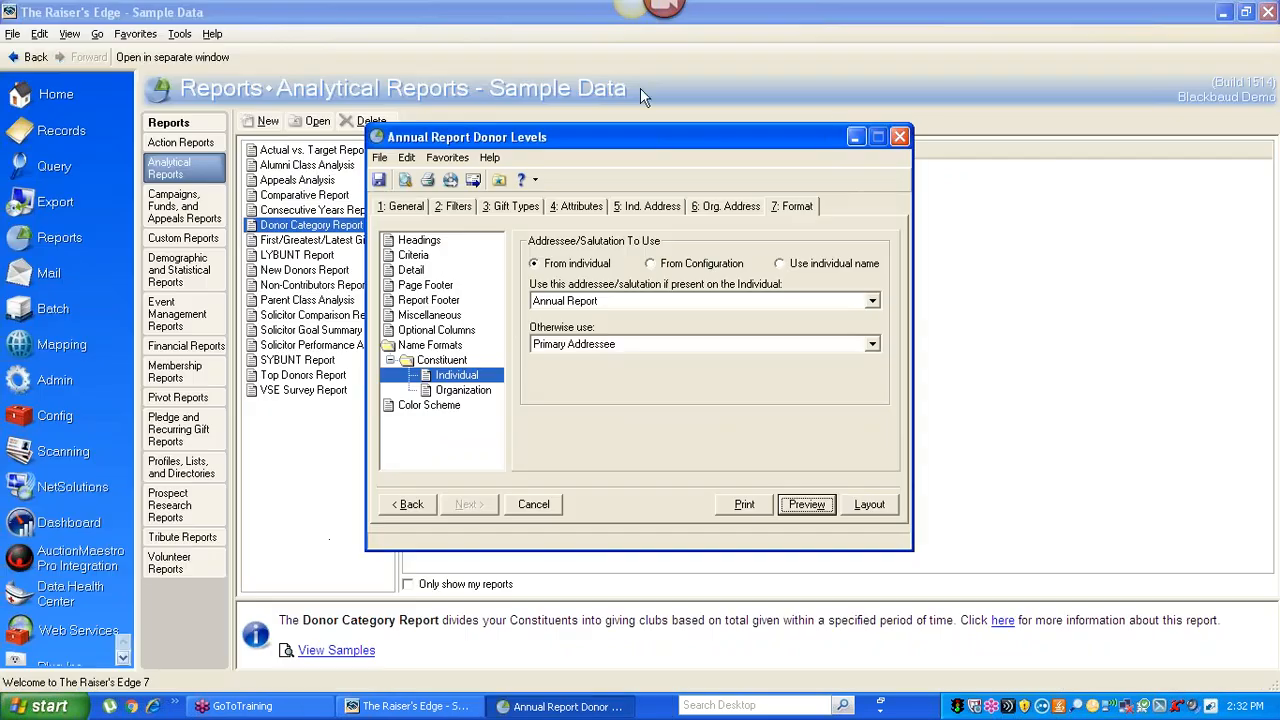
left_click(900, 137)
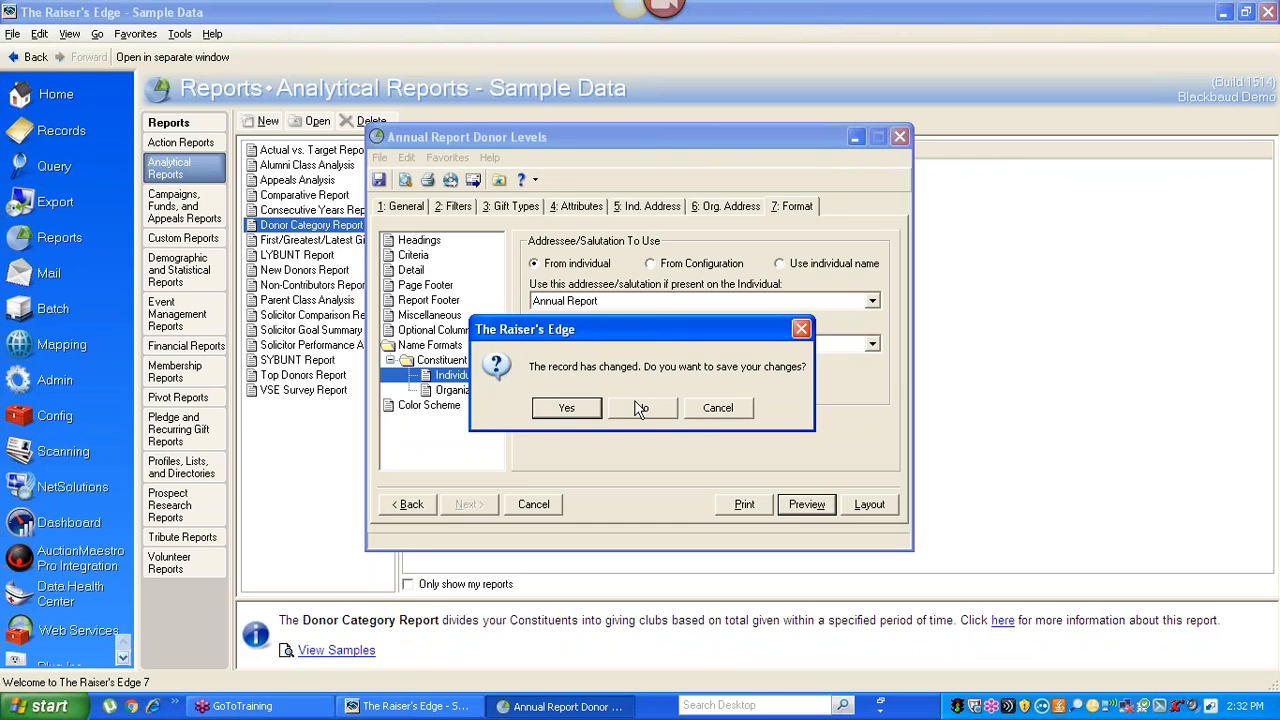
left_click(640, 408)
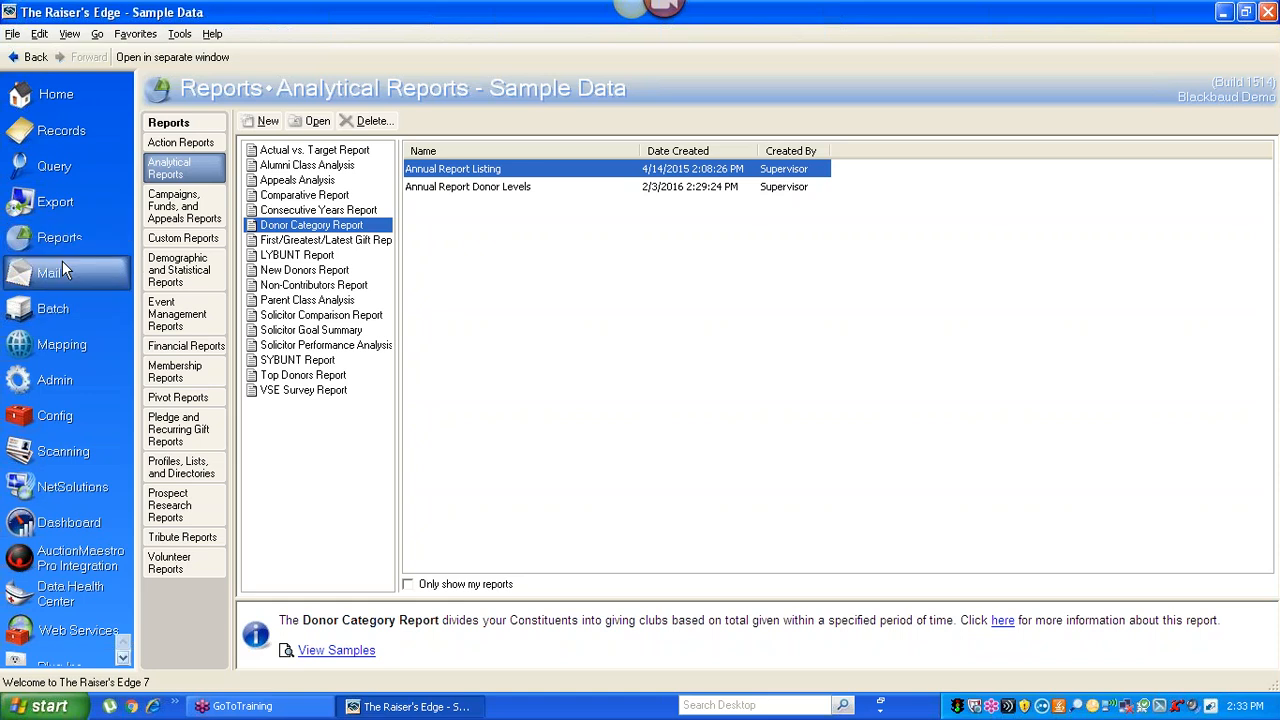
Step: Open the Donor Categories - Table 3 code table in the configuration tables
left_click(58, 418)
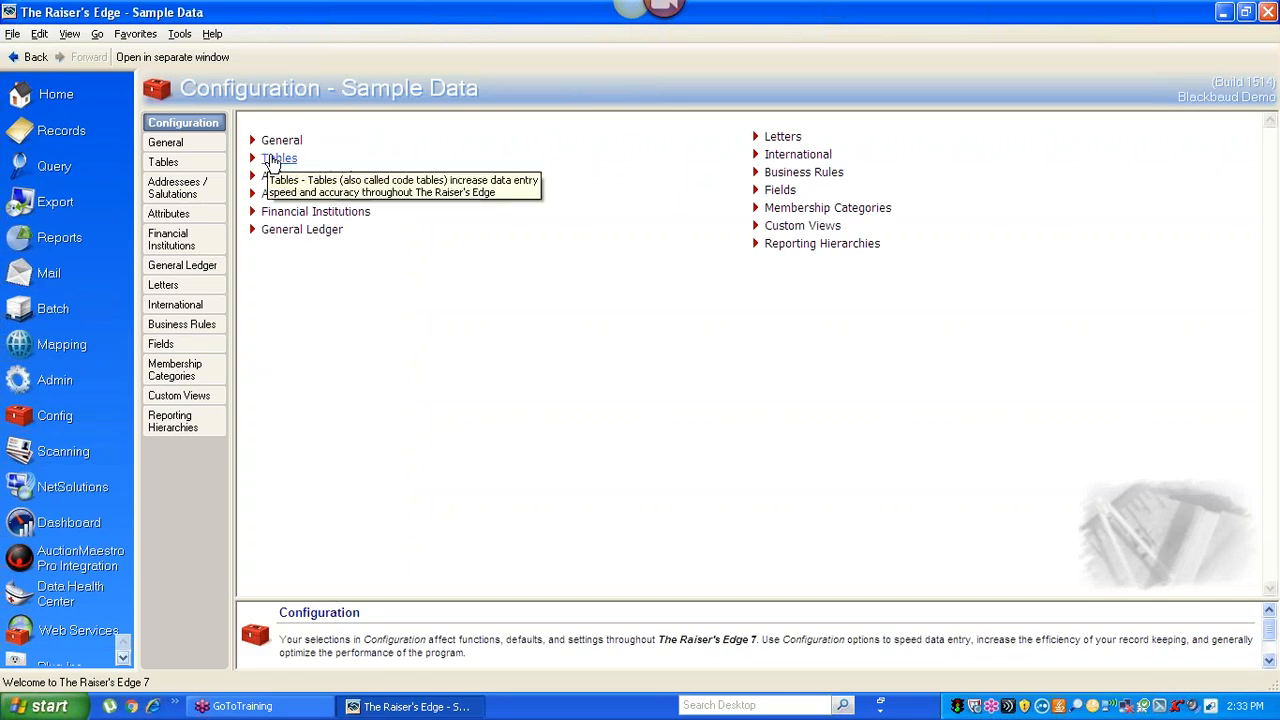
left_click(276, 160)
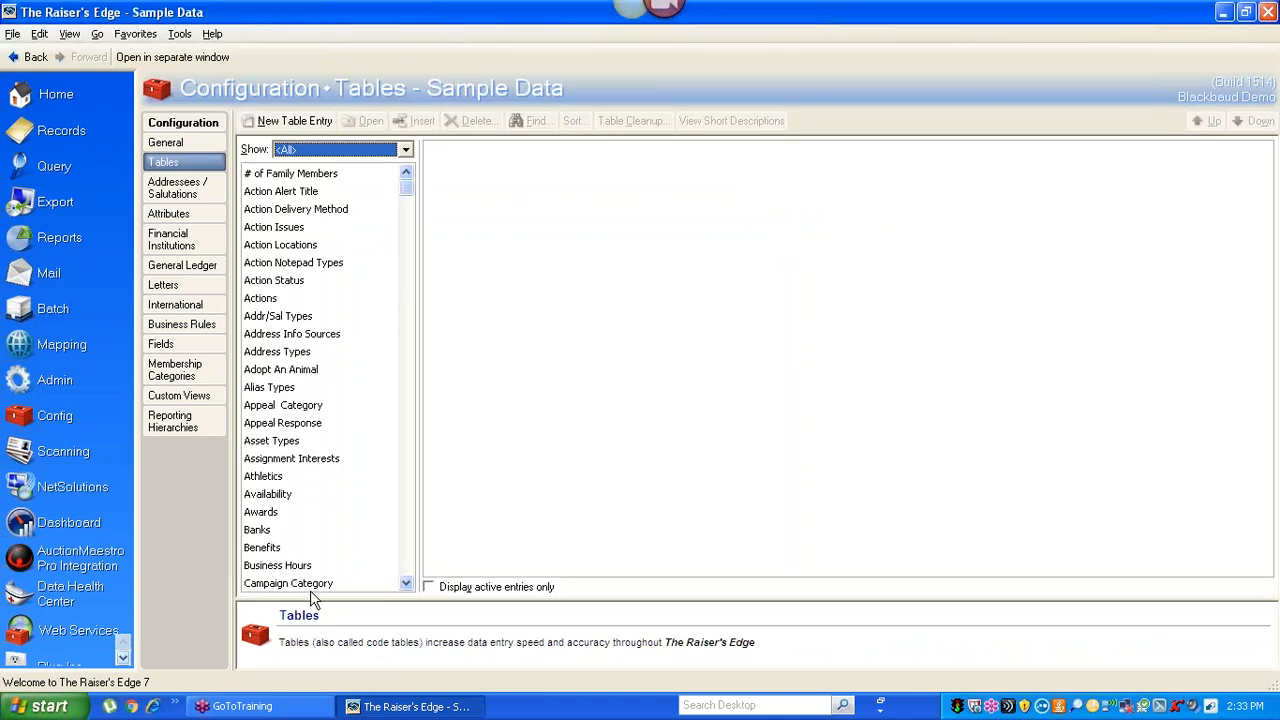
left_click(406, 584)
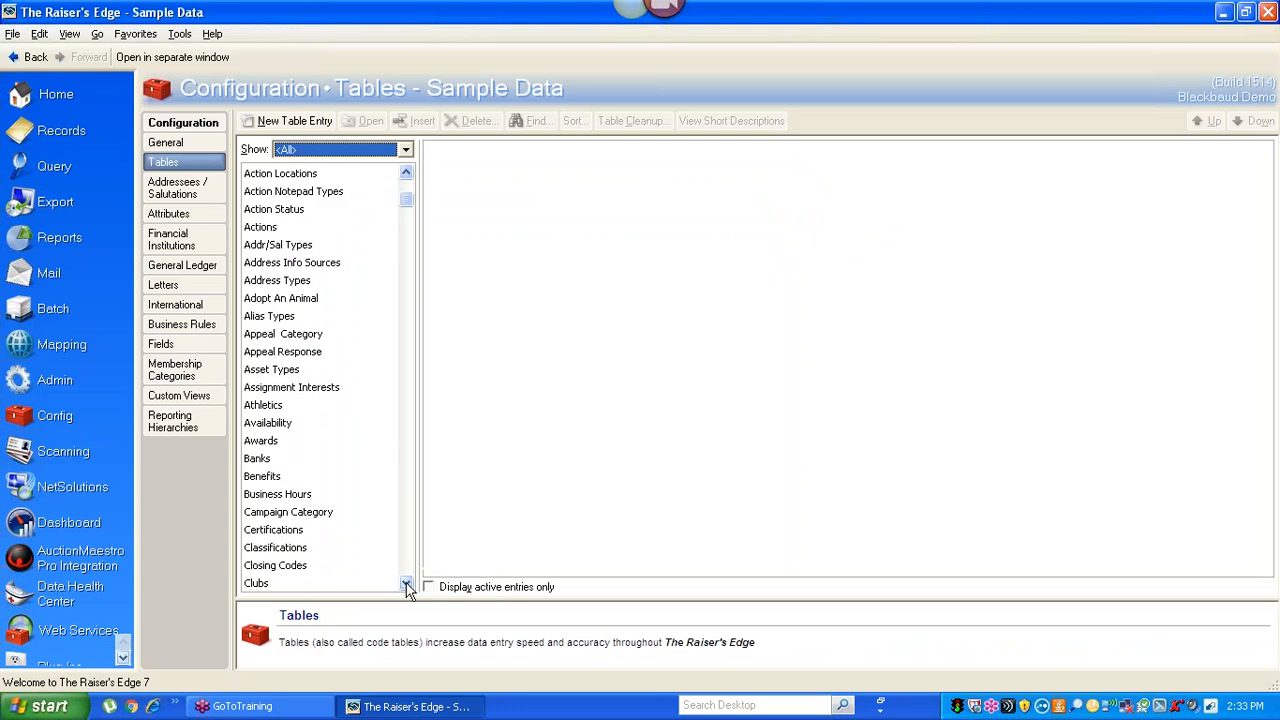
left_click(406, 584)
left_click(406, 584)
left_click(406, 584)
left_click(406, 584)
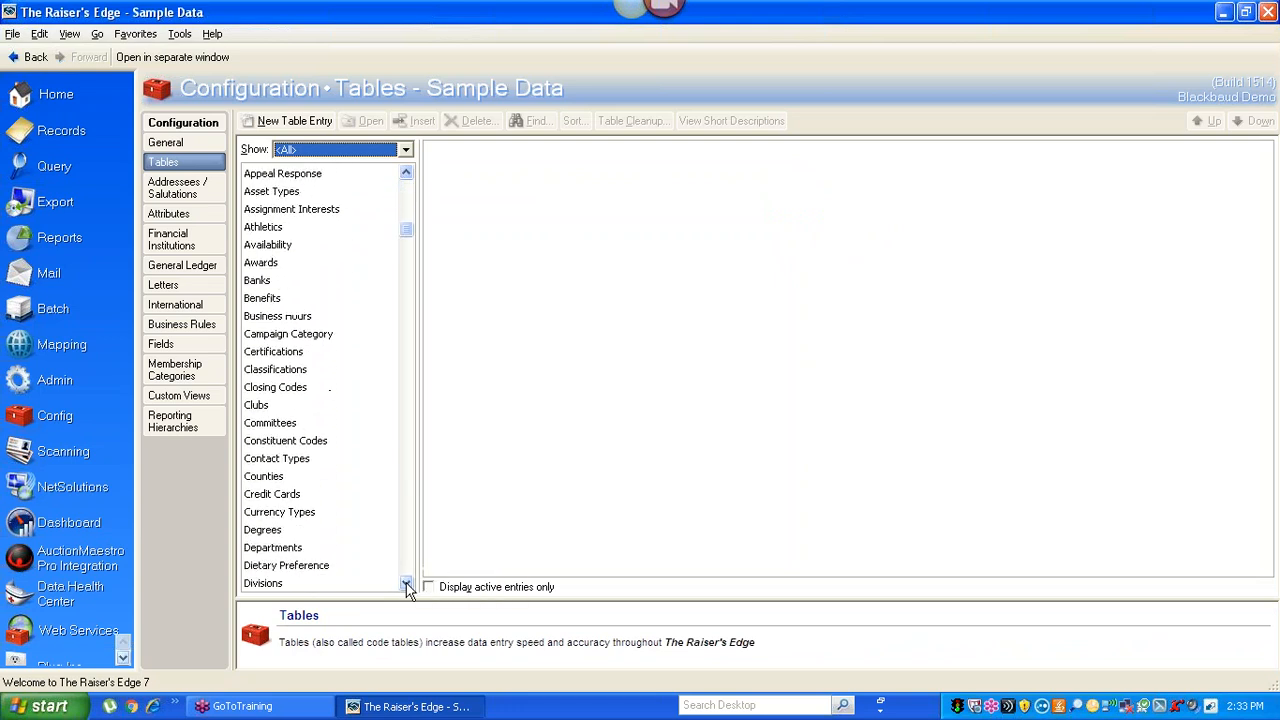
left_click(406, 584)
left_click(406, 584)
left_click(406, 584)
left_click(406, 584)
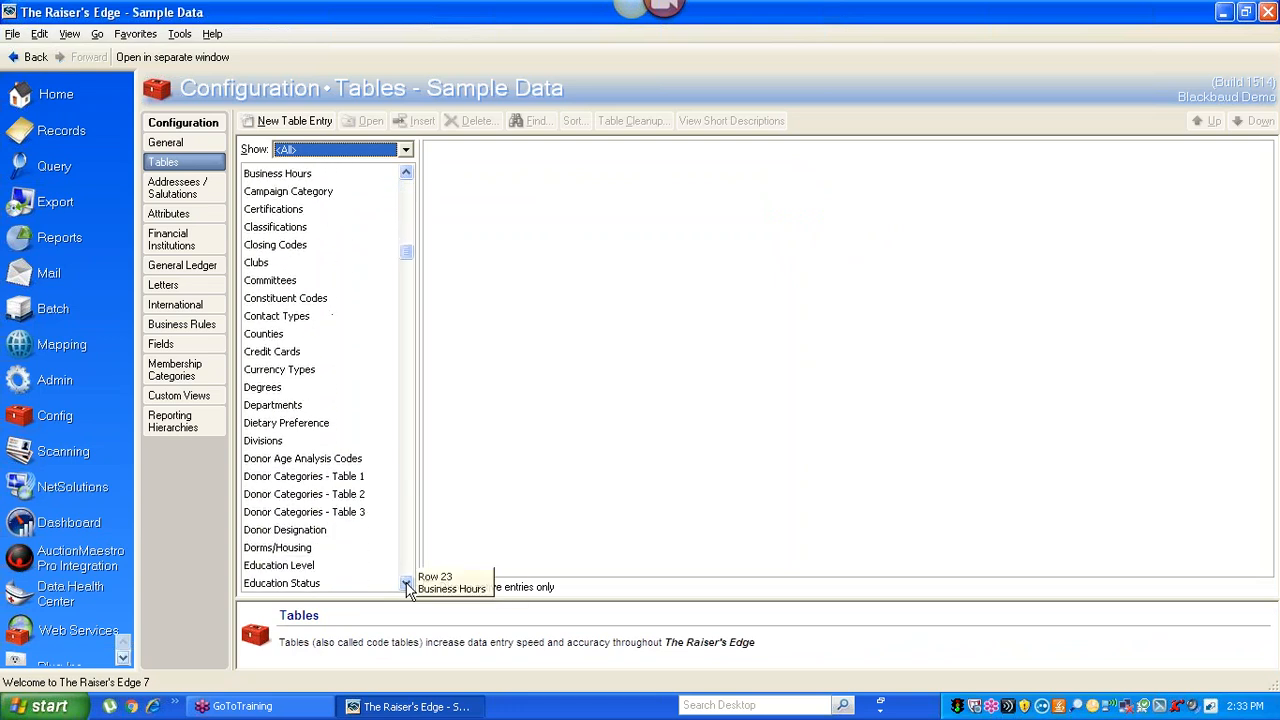
left_click(324, 512)
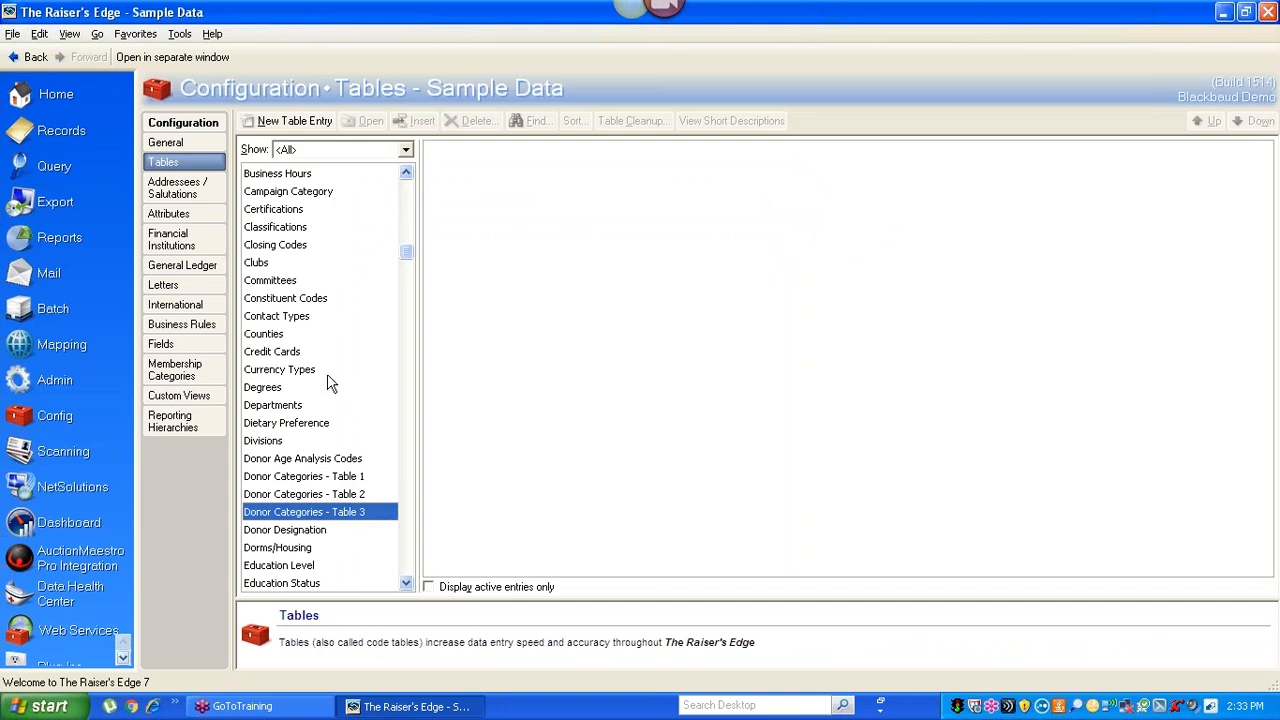
Step: Add a donor category entry named 1-99 with a minimum amount of $1 to Donor Categories - Table 3
left_click(268, 124)
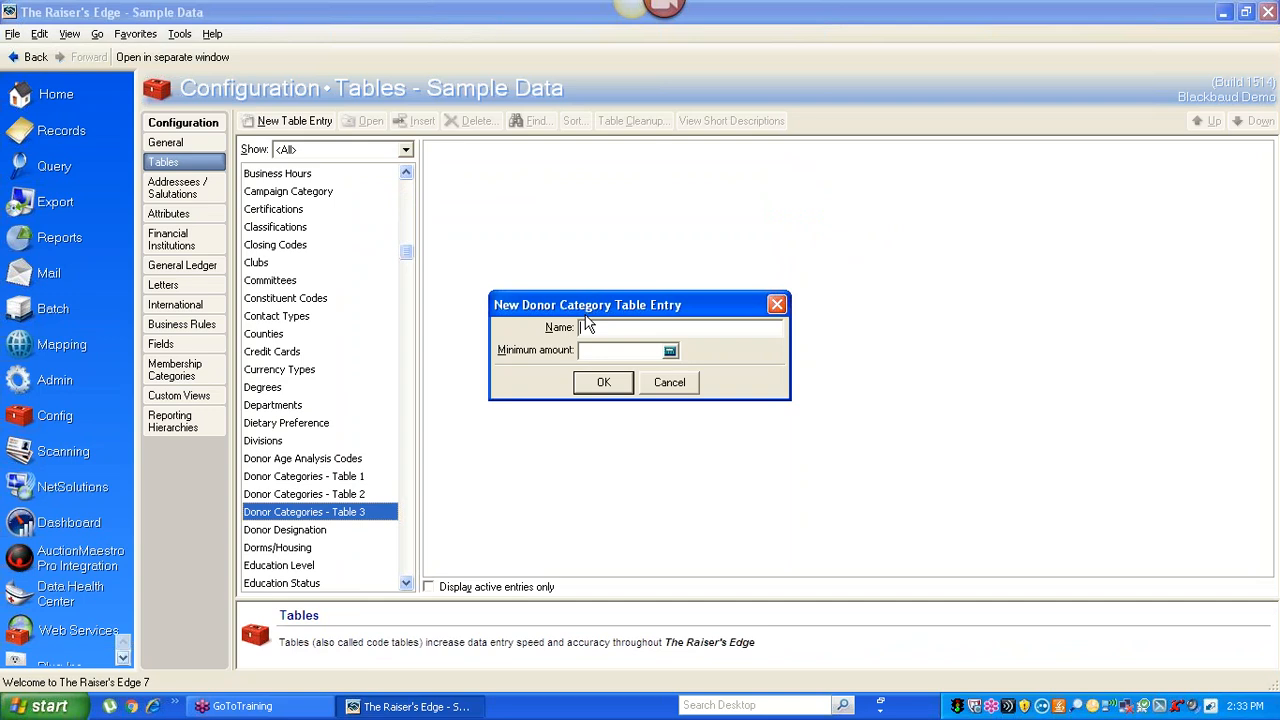
type("1-99")
left_click(587, 350)
type("1")
left_click(604, 386)
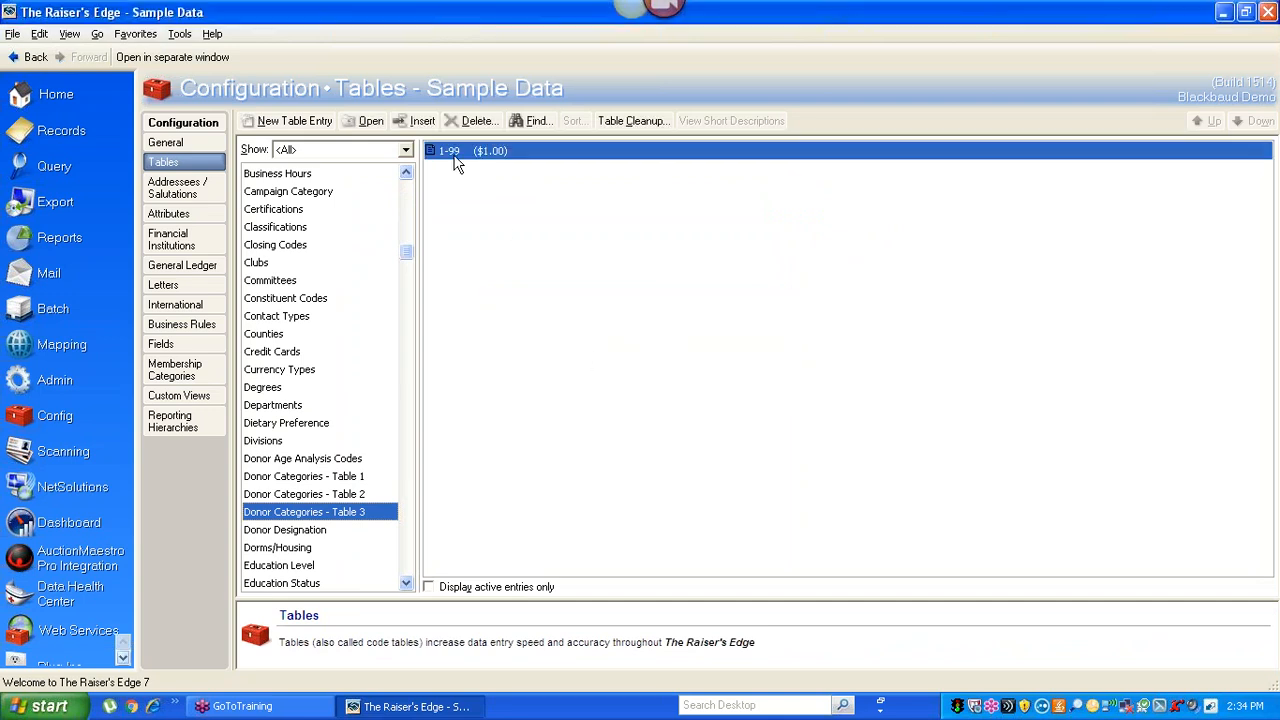
Step: Rename the 1-99 donor category entry as $1-$99
double_click(450, 155)
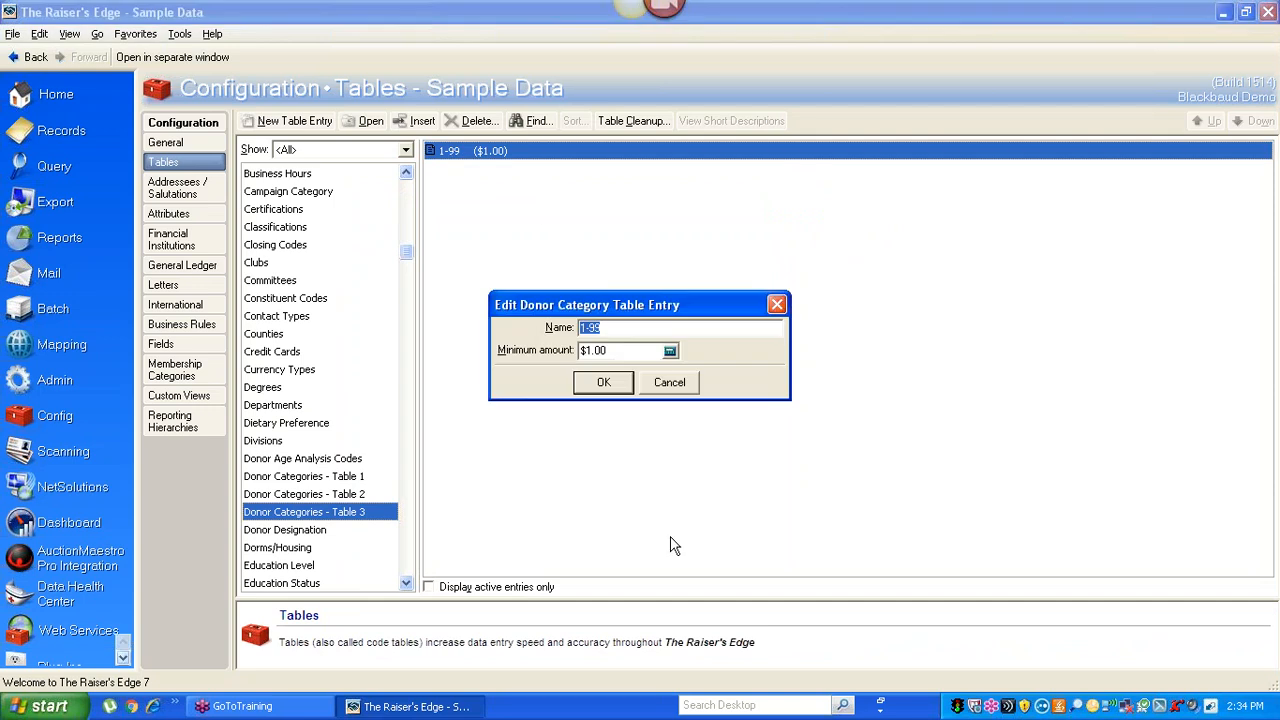
left_click(581, 328)
type("$")
key("Right")
key("Right")
type("$")
left_click(604, 383)
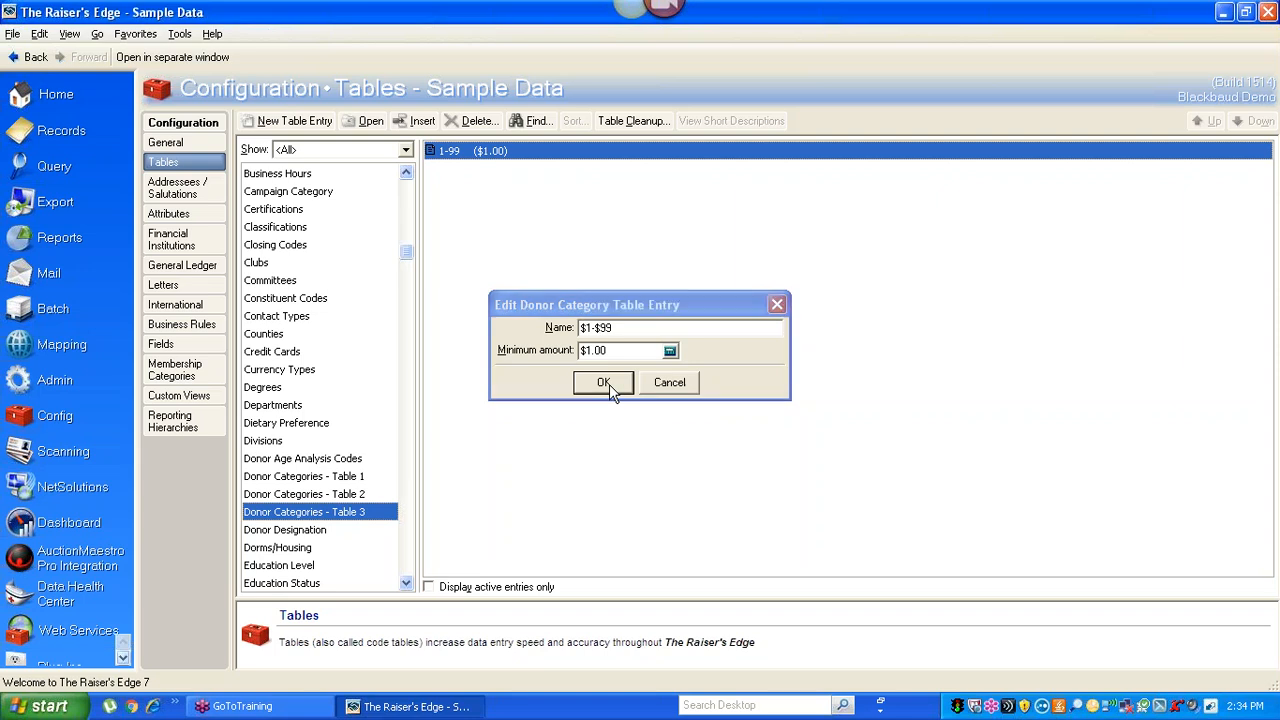
Step: Add a donor category entry named $100 - $499 with a minimum amount of $100
left_click(260, 122)
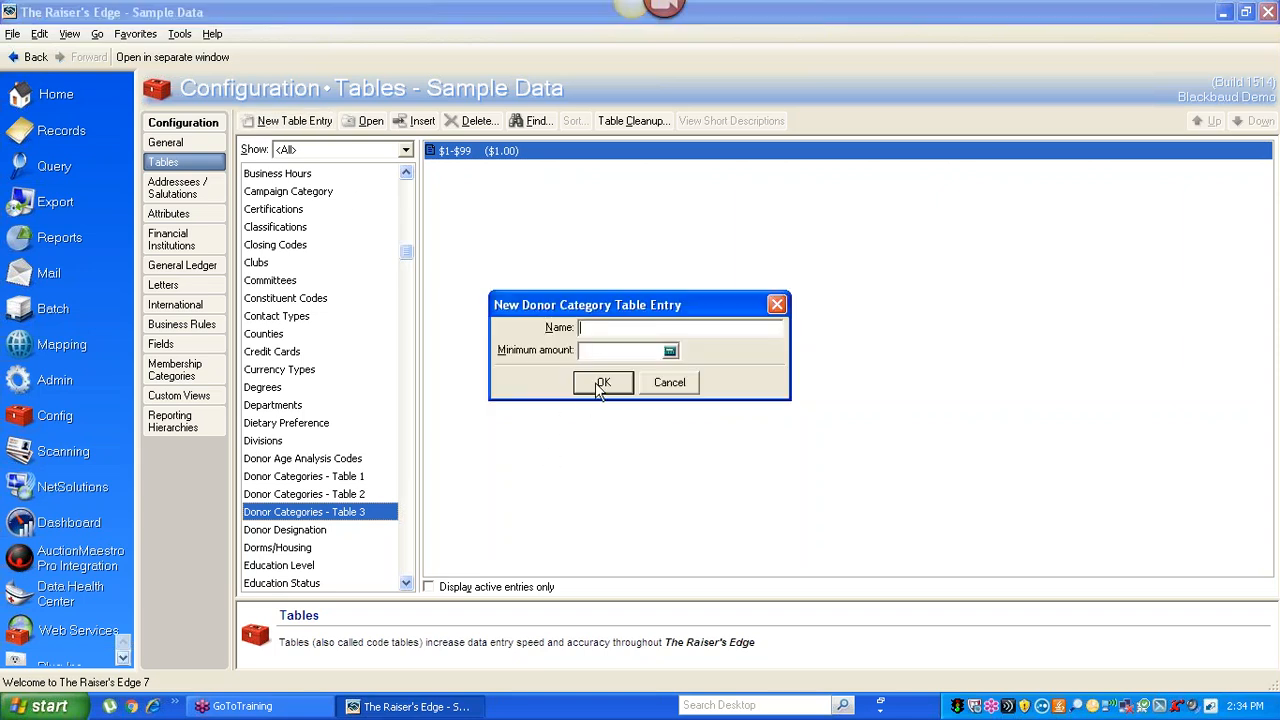
type("100")
key("BackSpace")
key("BackSpace")
key("BackSpace")
type("$100 - $499100")
left_click(601, 385)
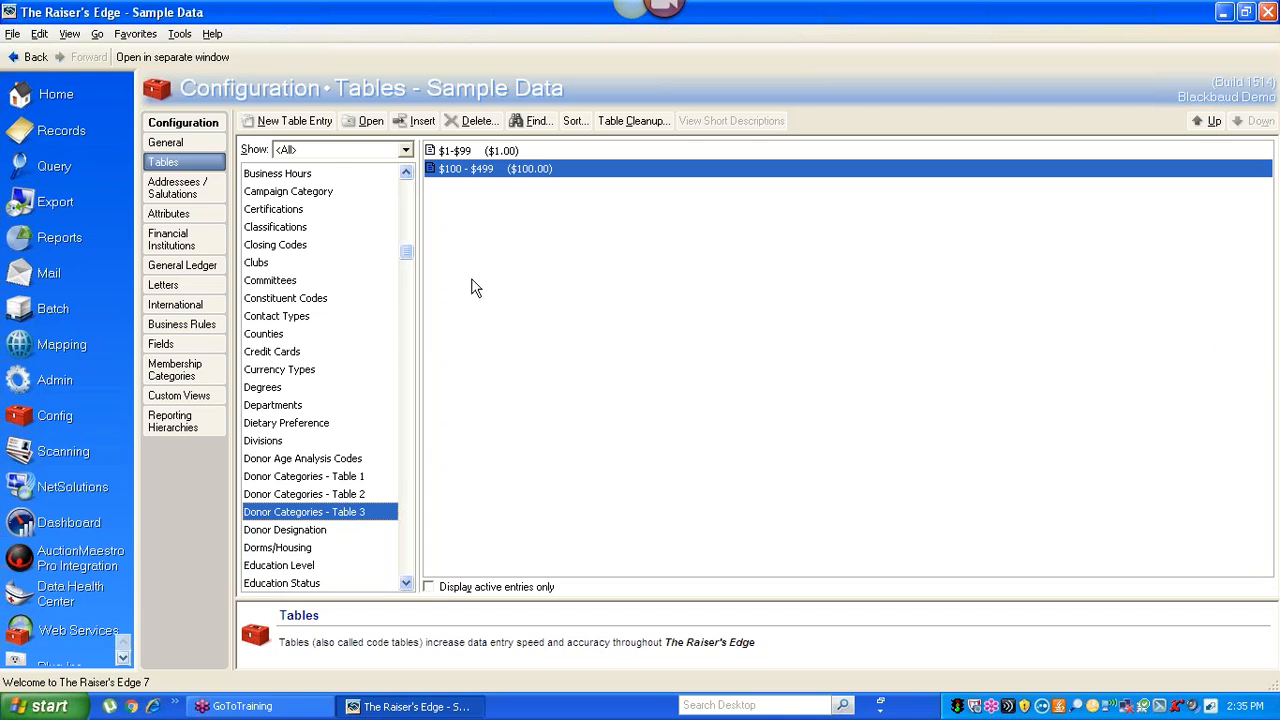
Step: Review the heading and detail format options of the Board Member Giving History report, and close the report
left_click(49, 236)
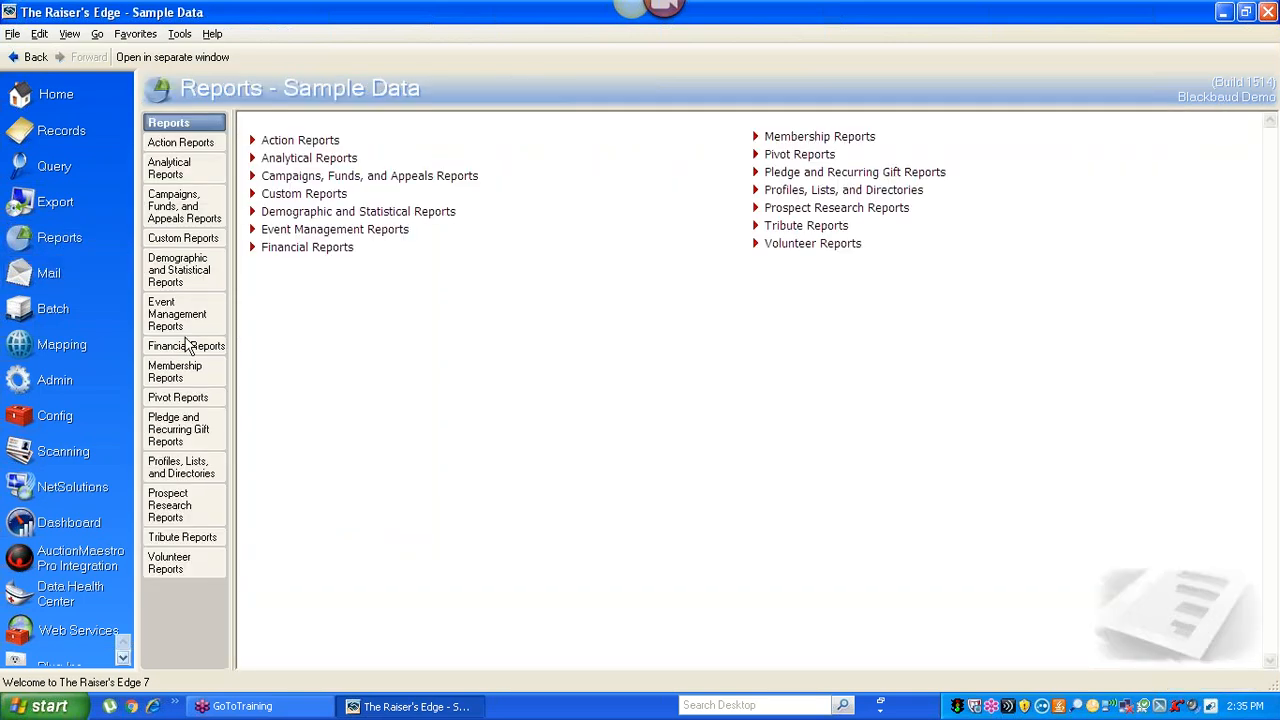
left_click(184, 348)
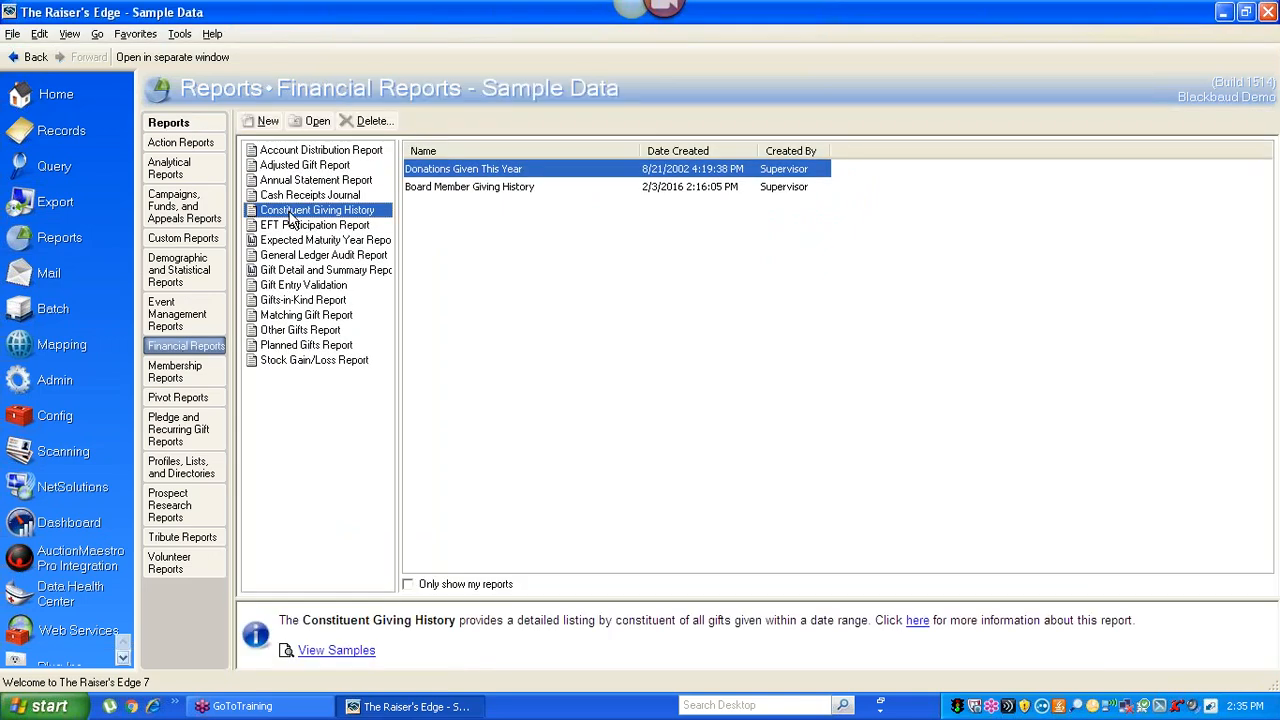
left_click(460, 188)
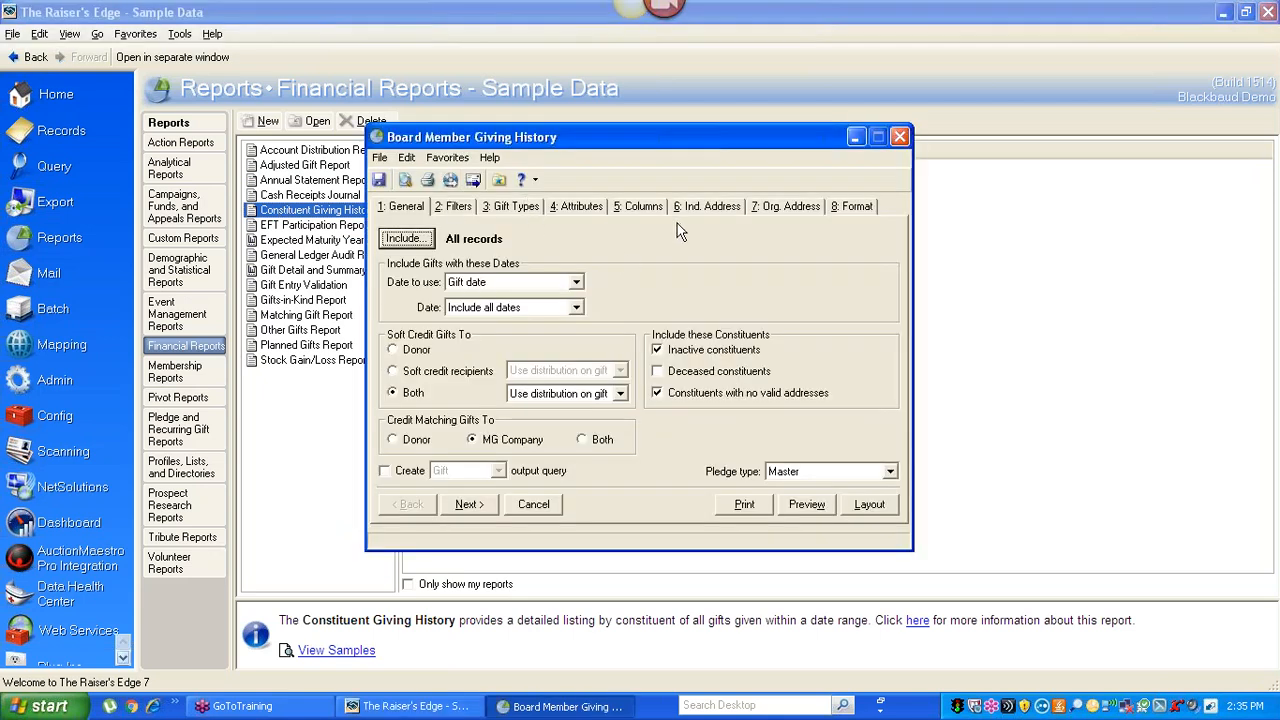
left_click(851, 209)
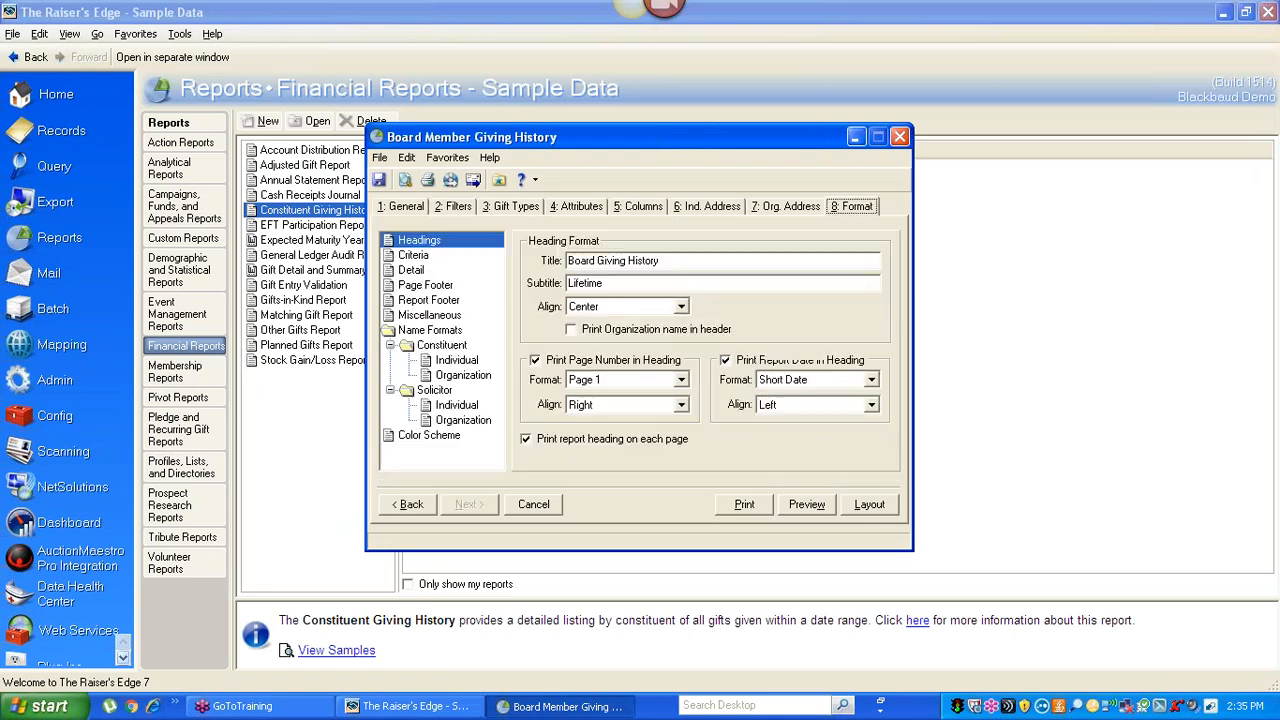
left_click(401, 208)
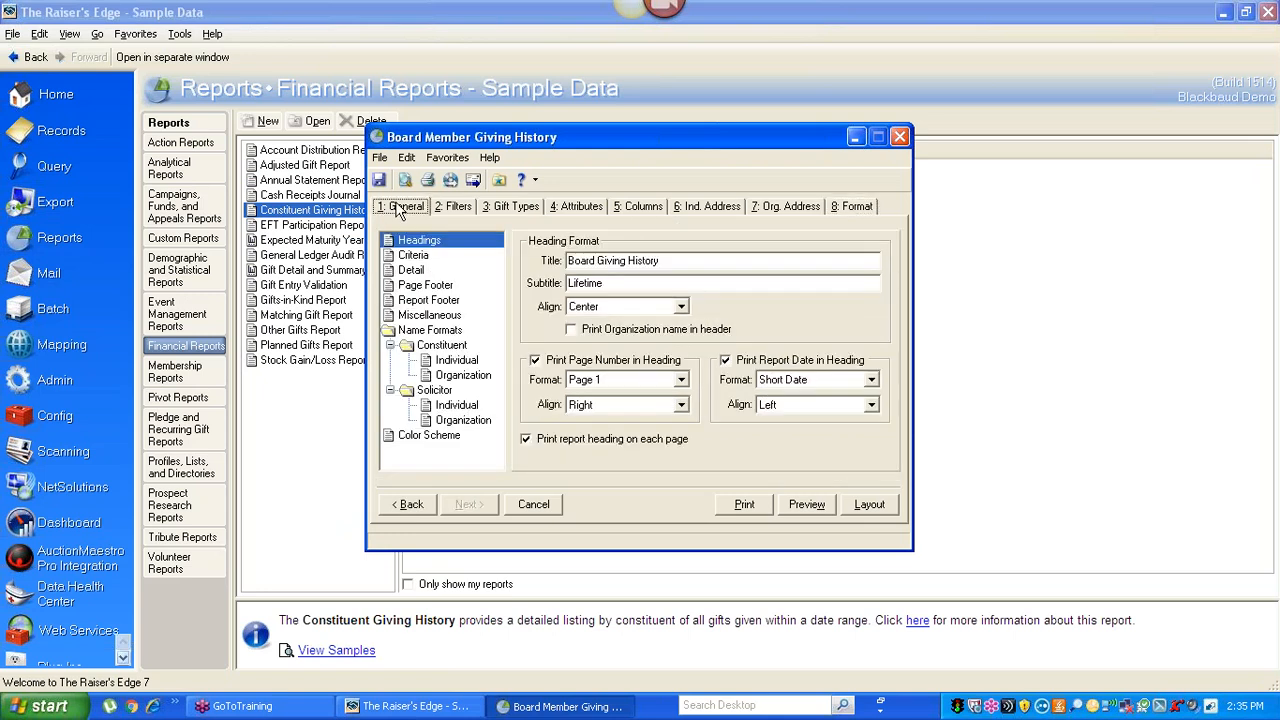
left_click(856, 209)
left_click(410, 270)
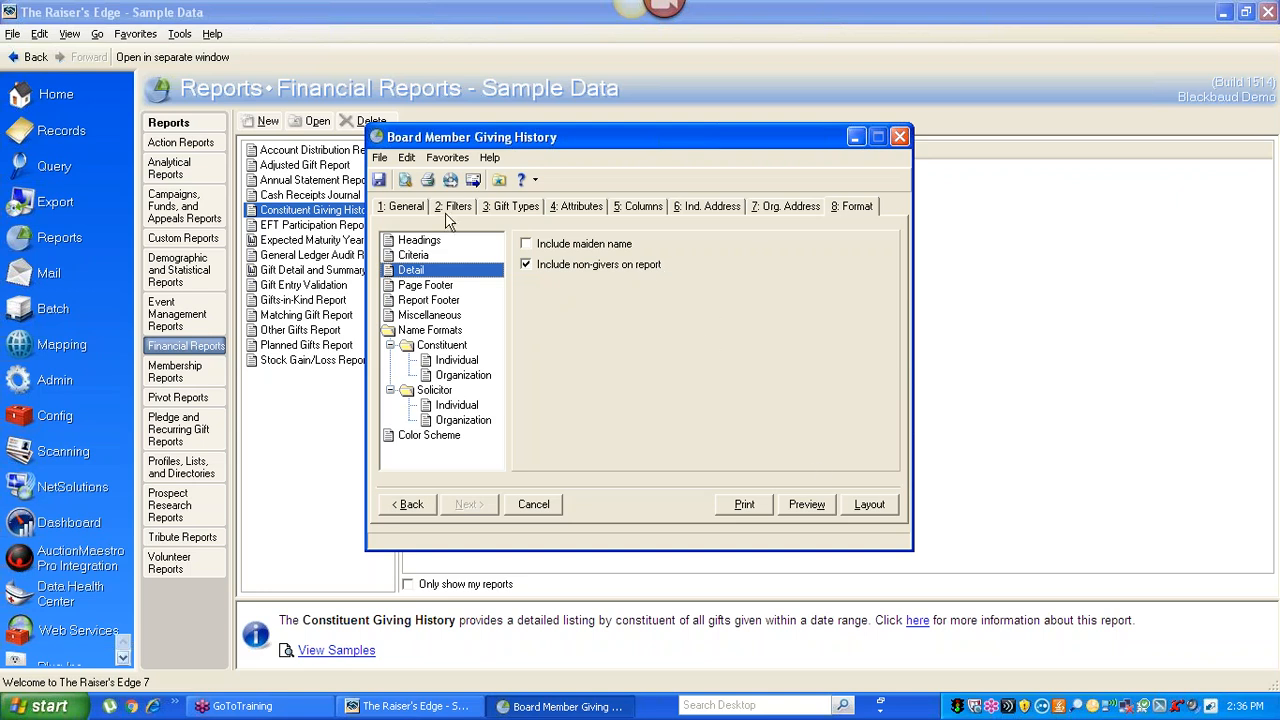
left_click(900, 137)
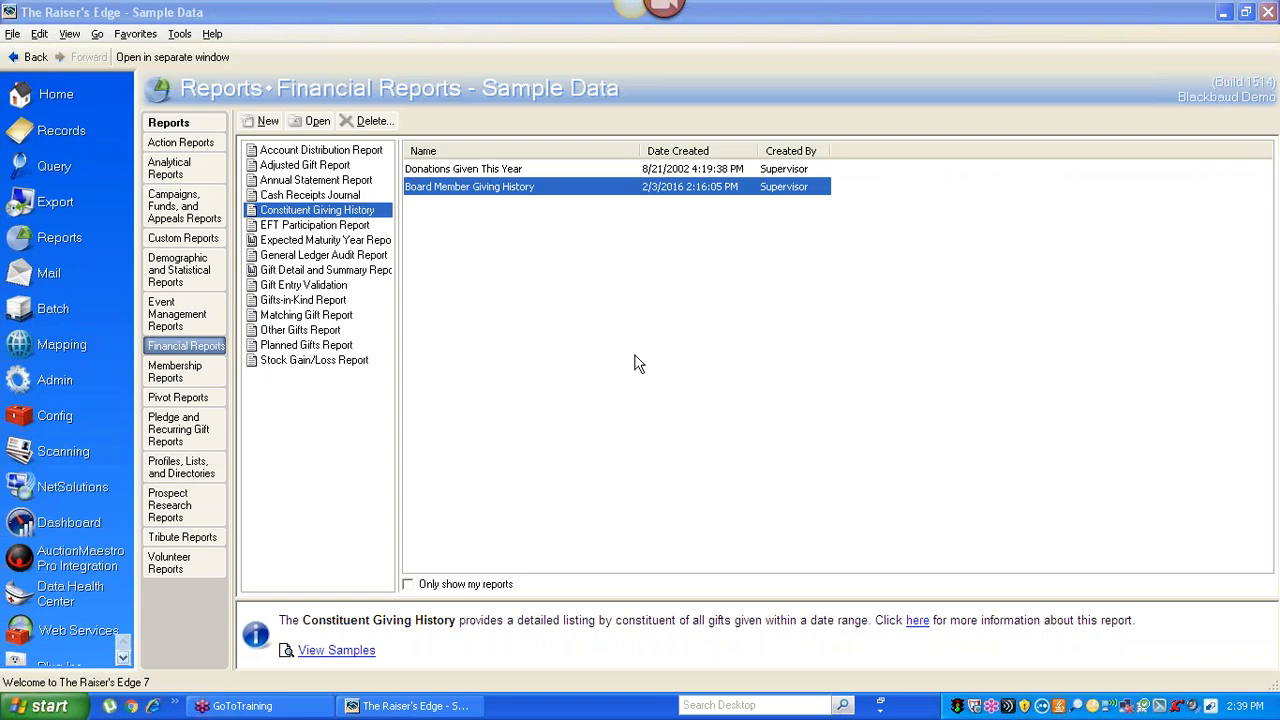
Step: View the appeals on the most recently accessed constituent's record, then save and close the record
left_click(36, 133)
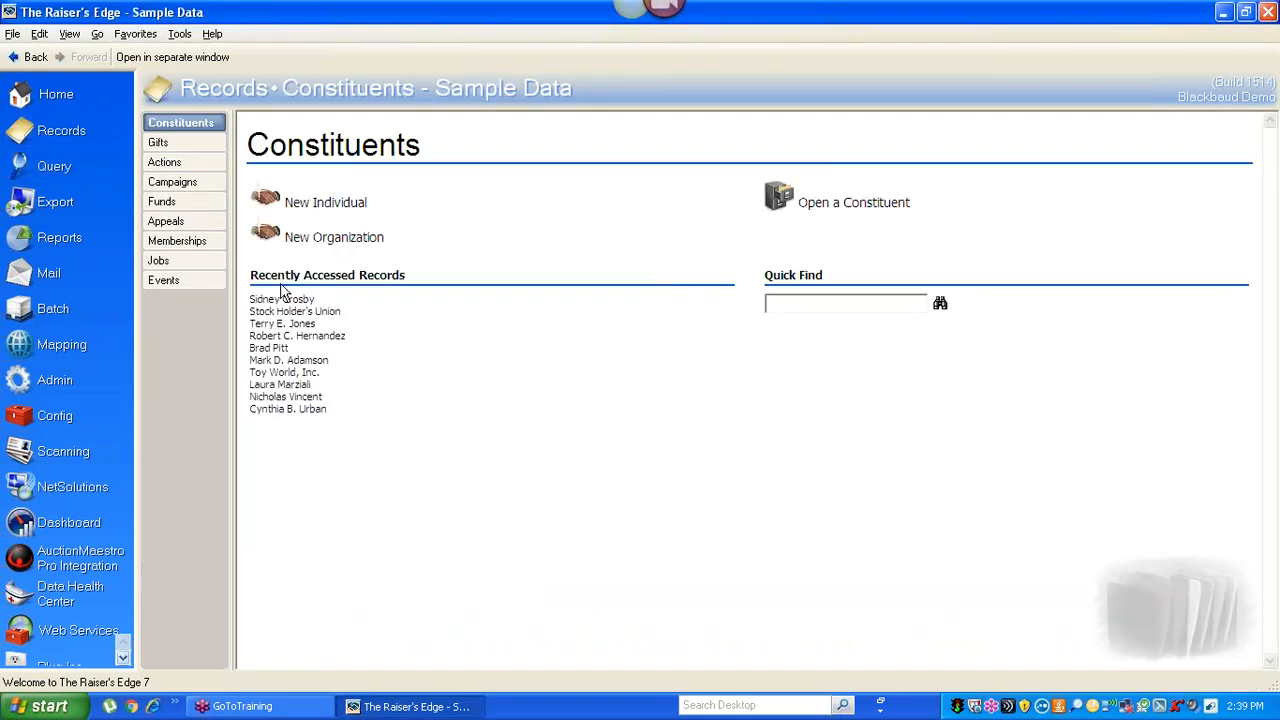
left_click(277, 302)
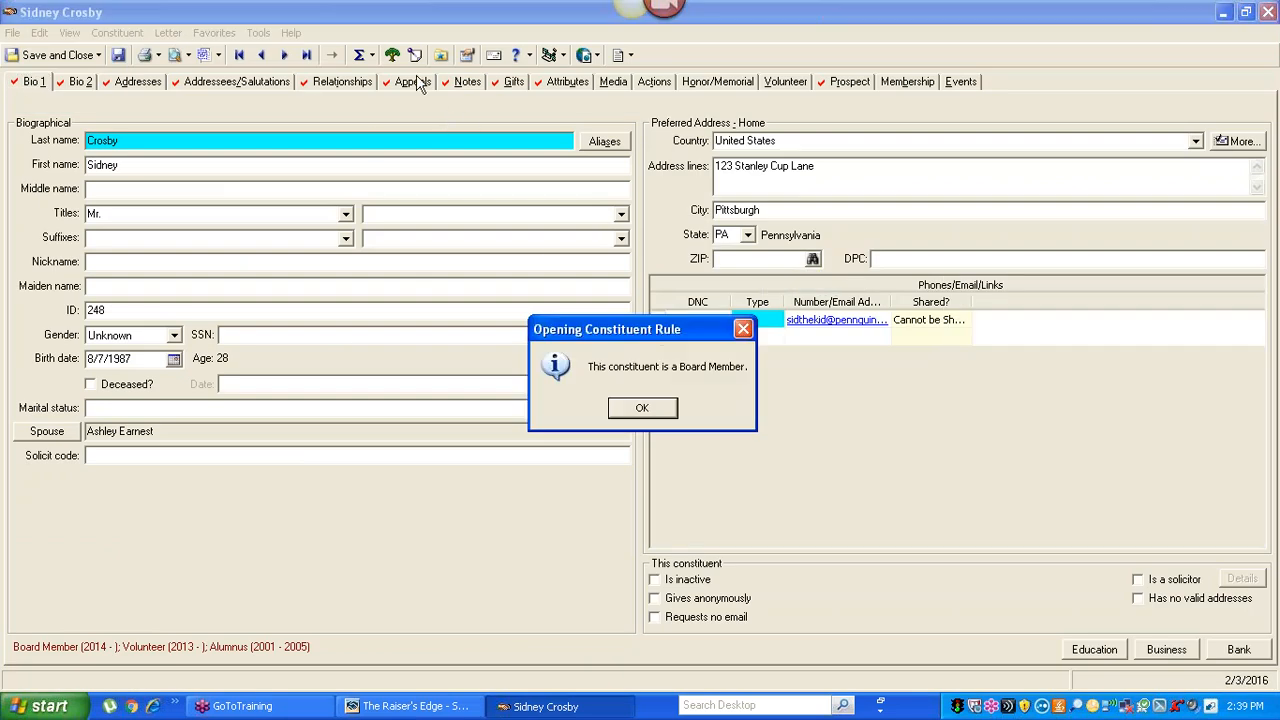
left_click(632, 406)
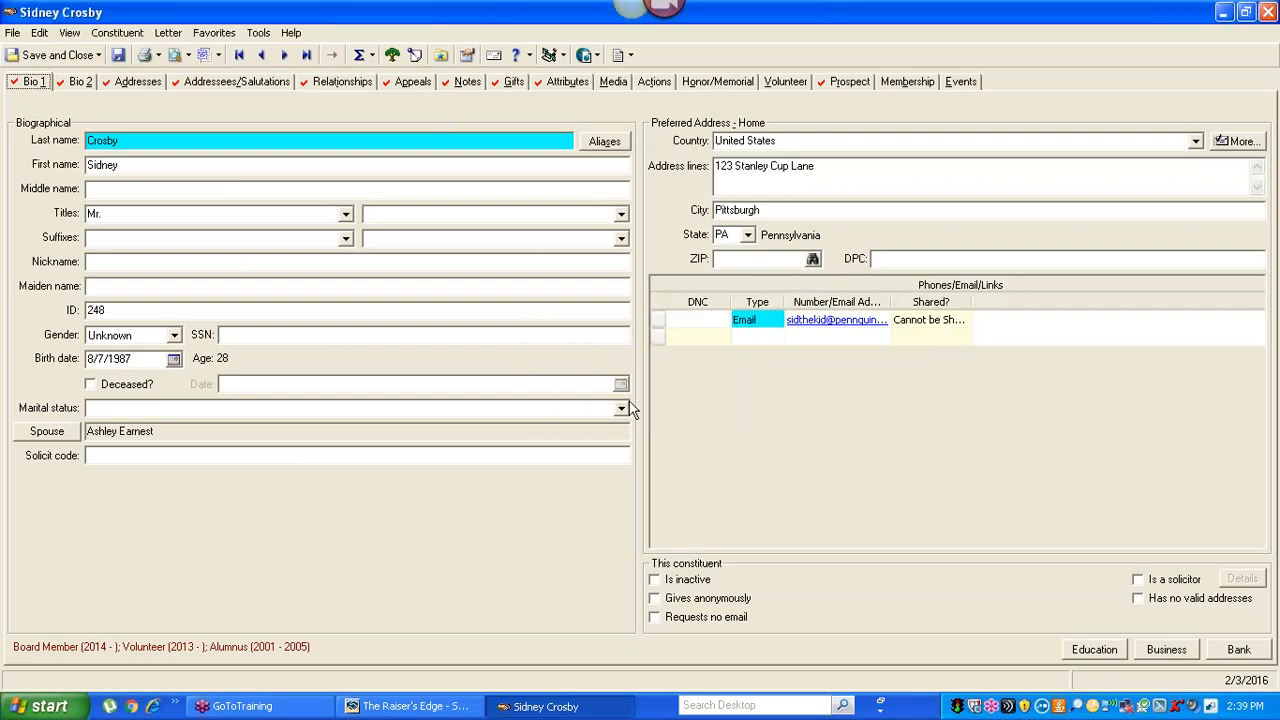
left_click(404, 88)
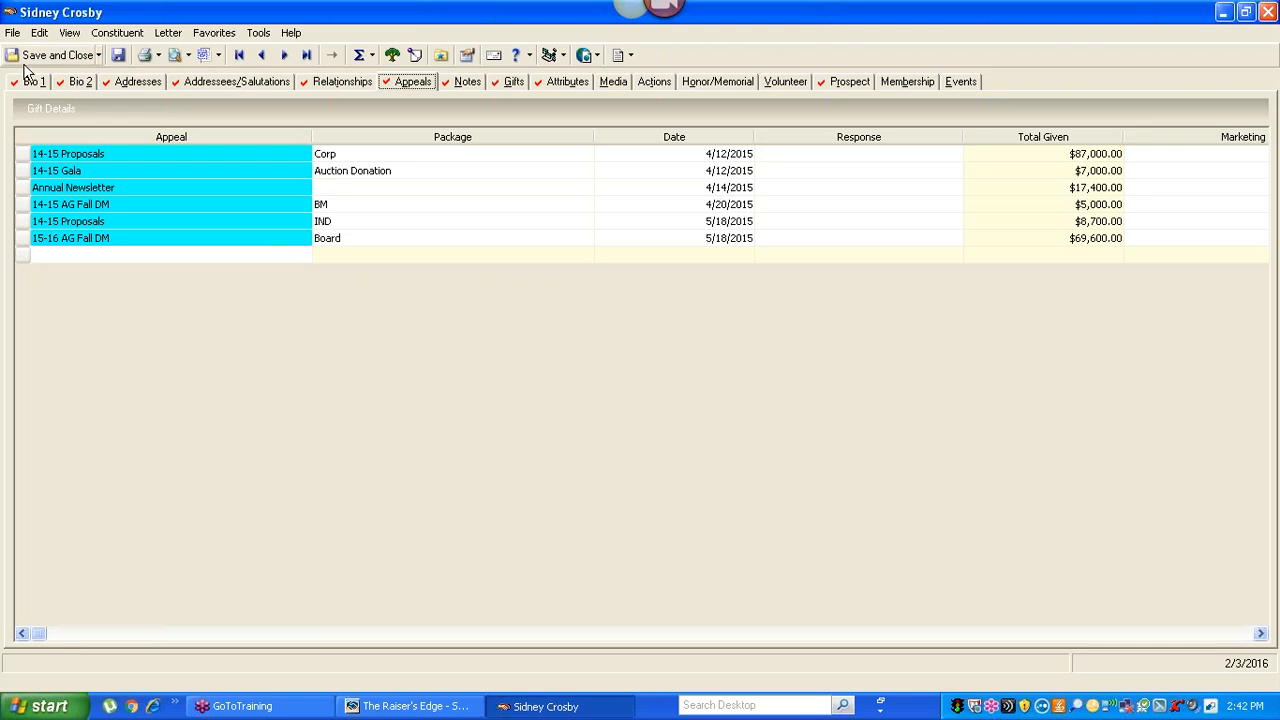
left_click(52, 58)
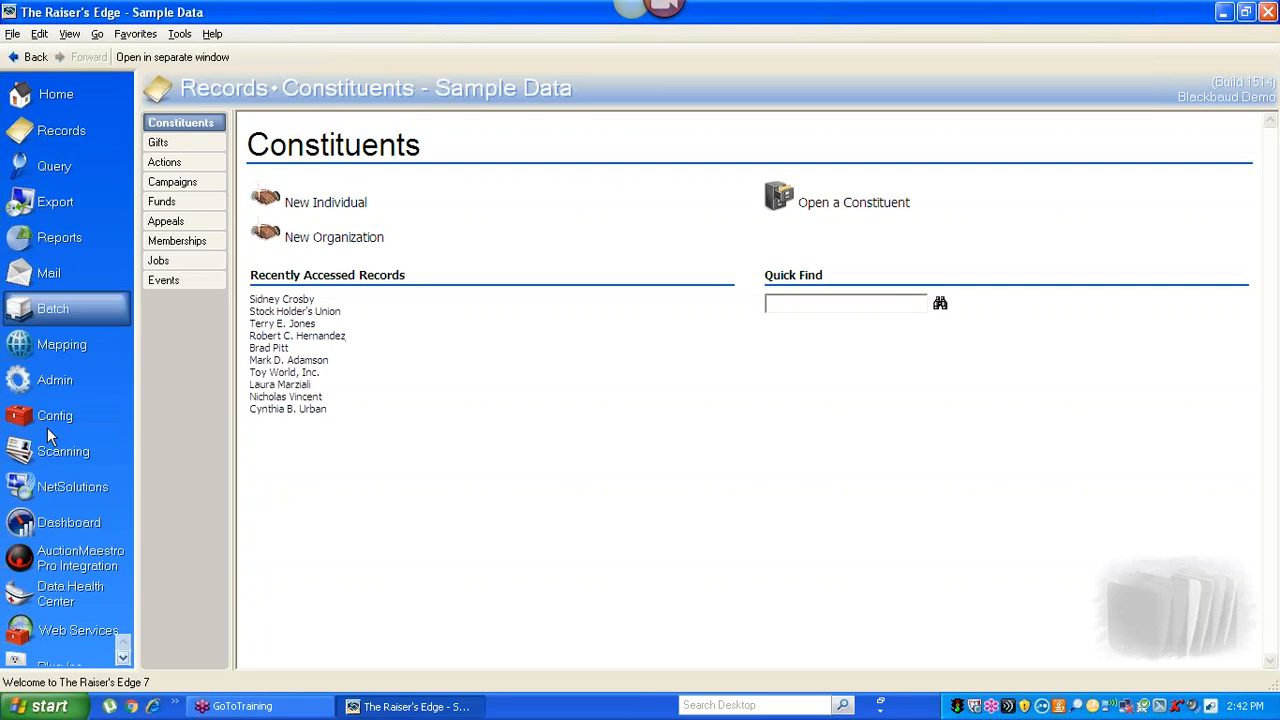
Step: Add the Giving Summary by Constituency panel to the Annual Giving Dashboard's selected panels
left_click(59, 530)
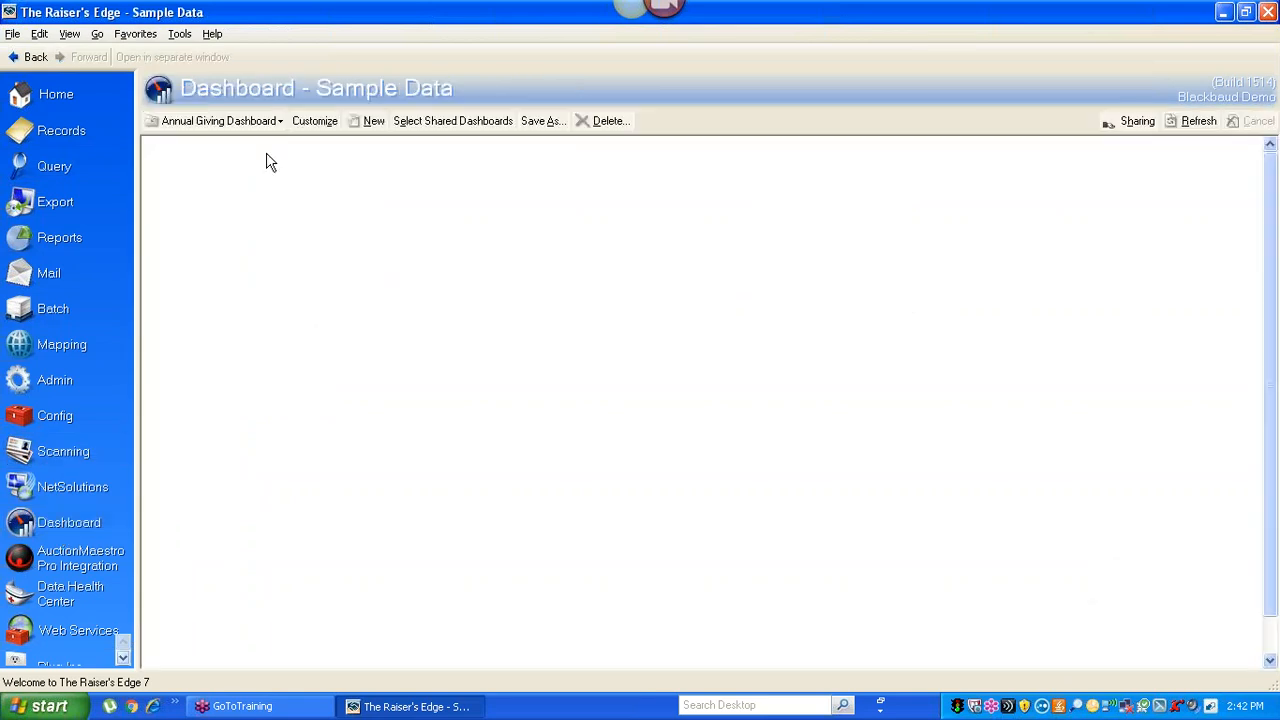
left_click(316, 122)
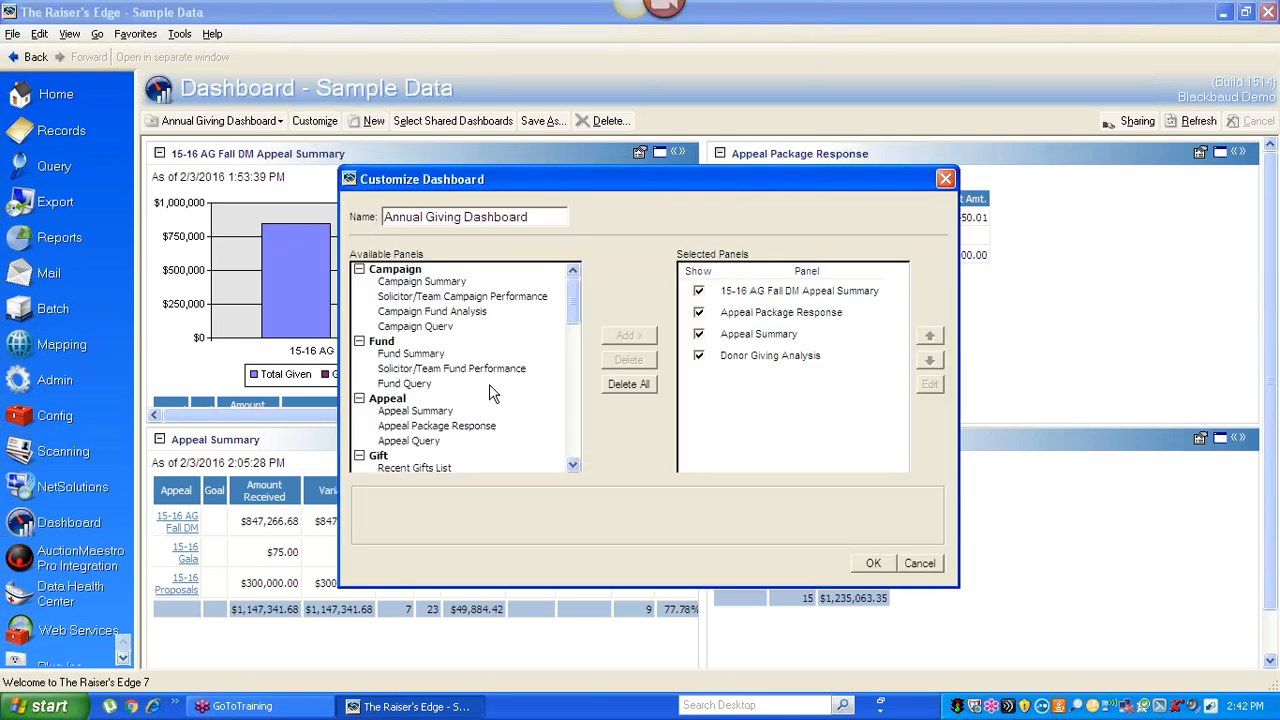
left_click_drag(572, 312, 572, 339)
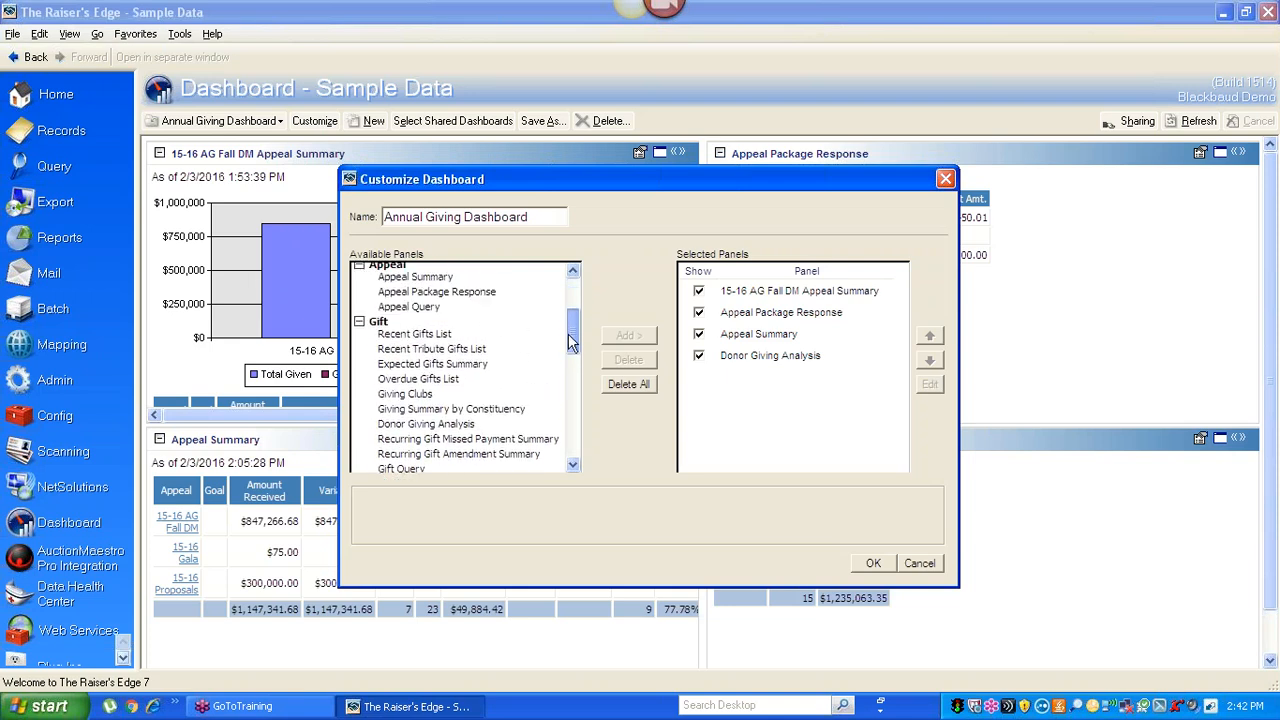
left_click(413, 360)
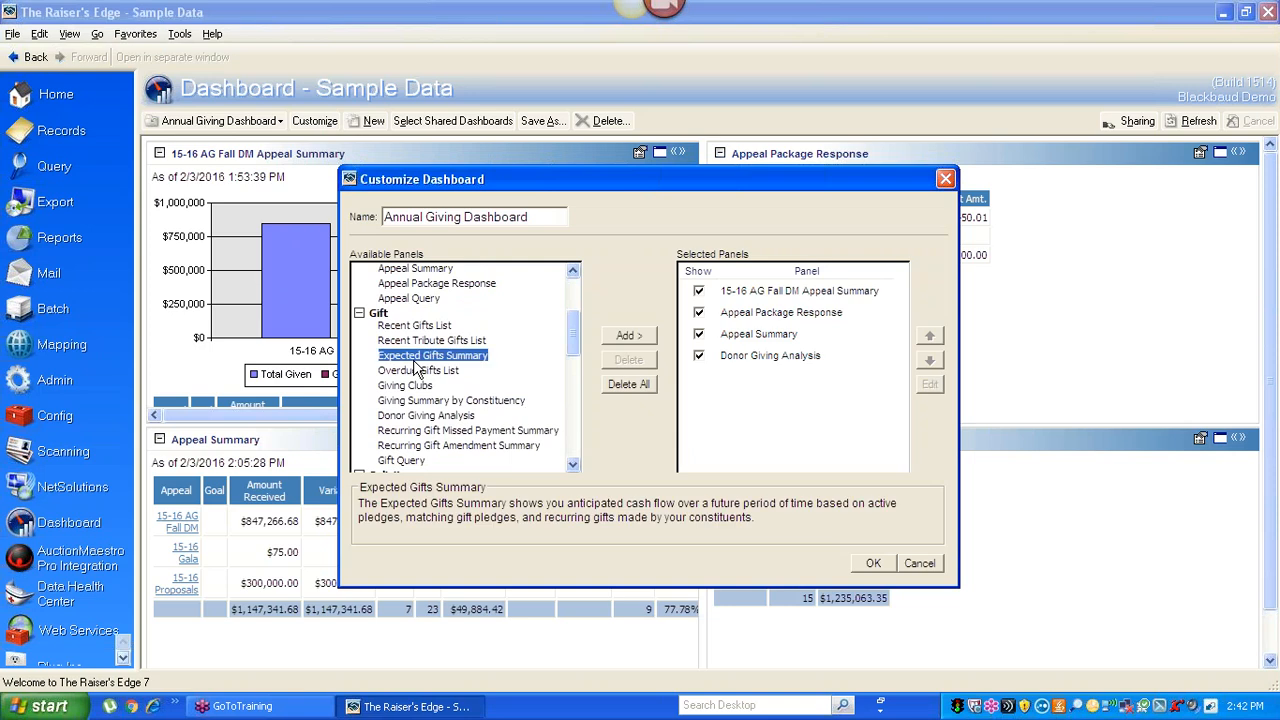
left_click(448, 400)
double_click(448, 400)
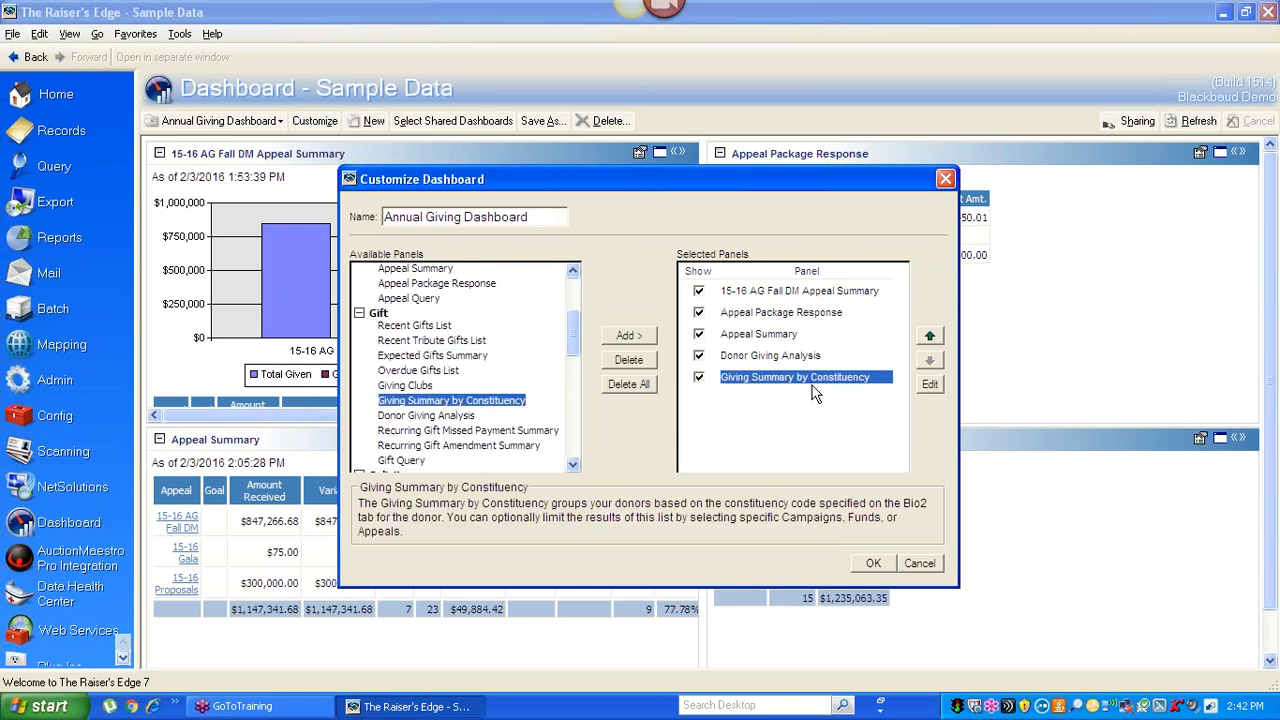
Step: Set the Giving Summary by Constituency panel's date range to Last fiscal yr, keeping the No. Gifts and Total Gift Amt. columns
left_click(931, 386)
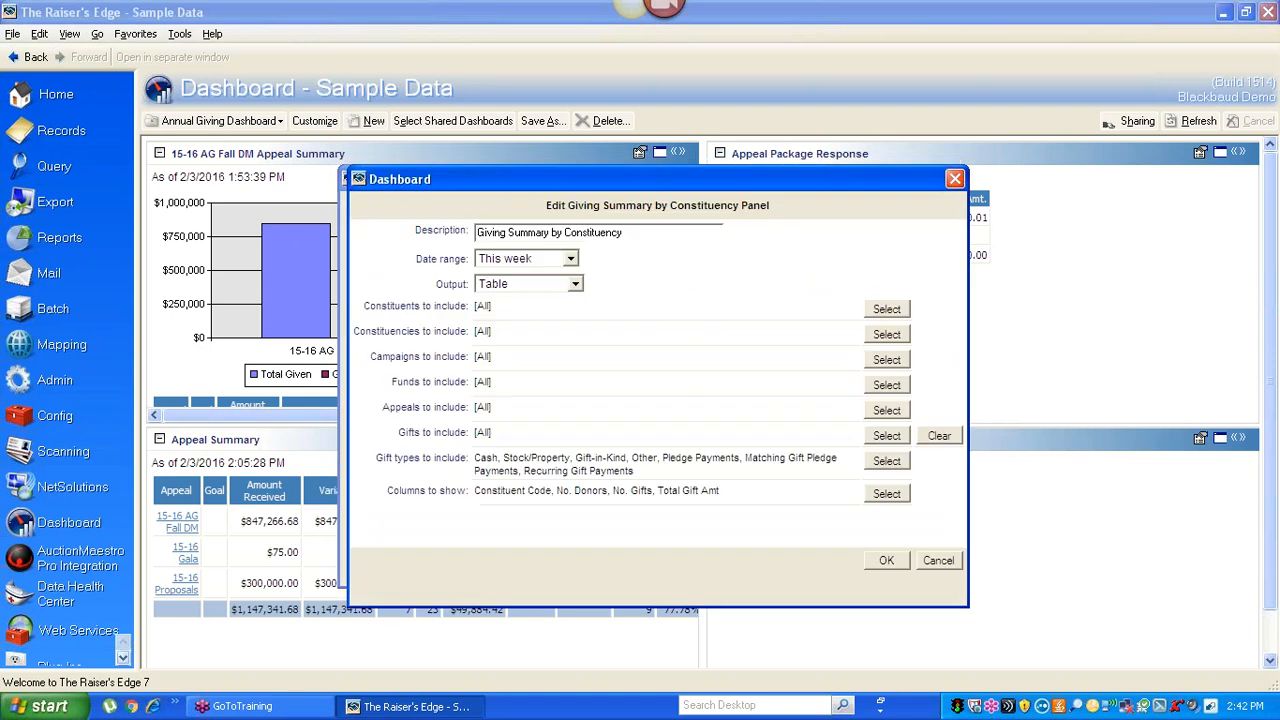
left_click(530, 262)
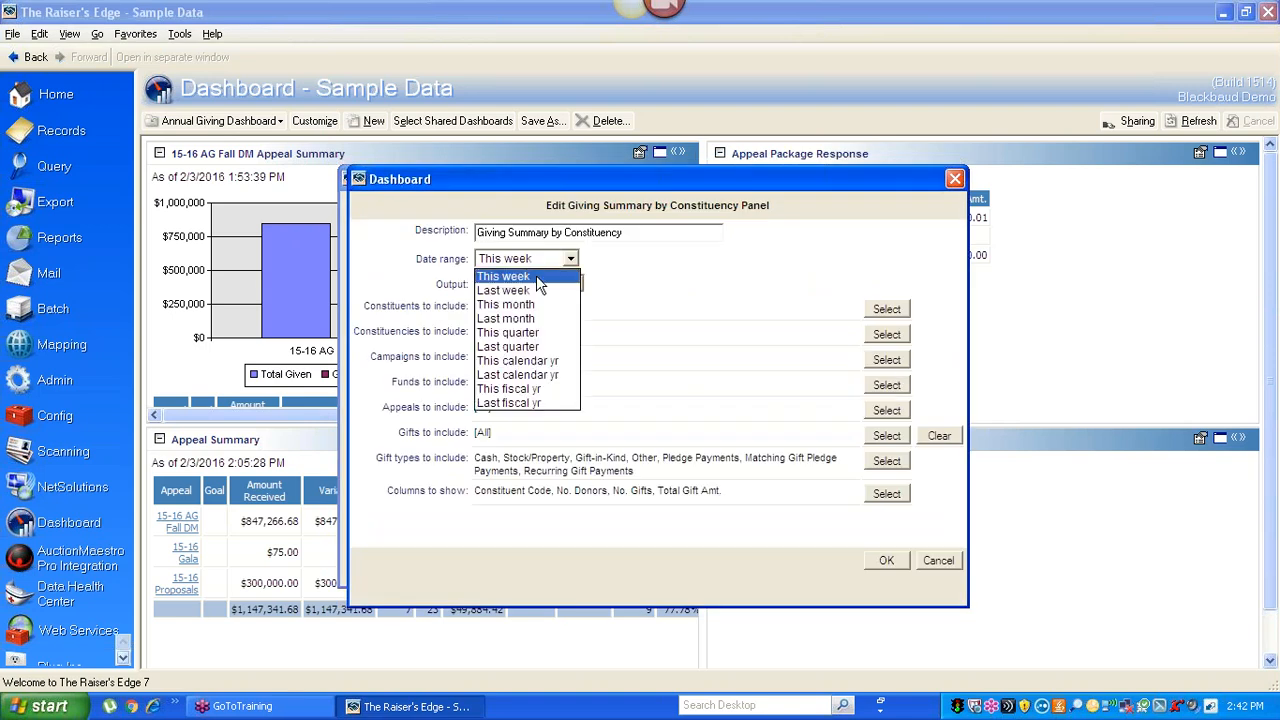
left_click(547, 404)
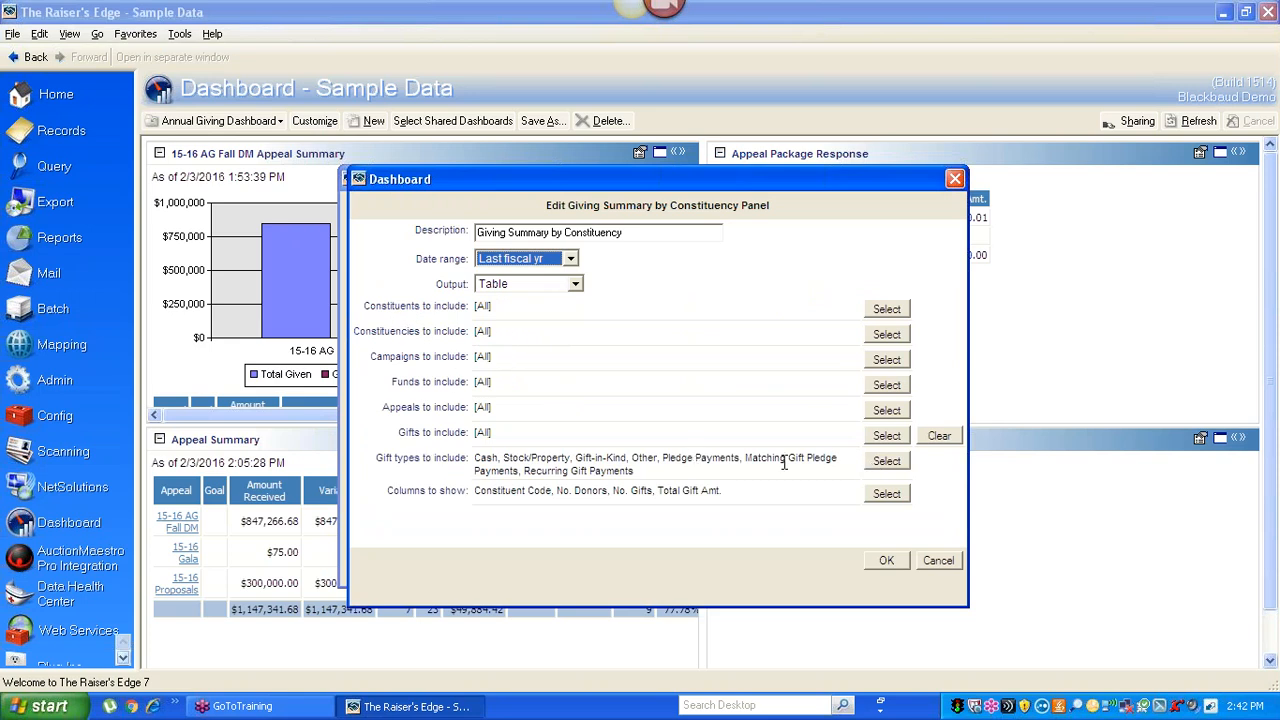
left_click(897, 501)
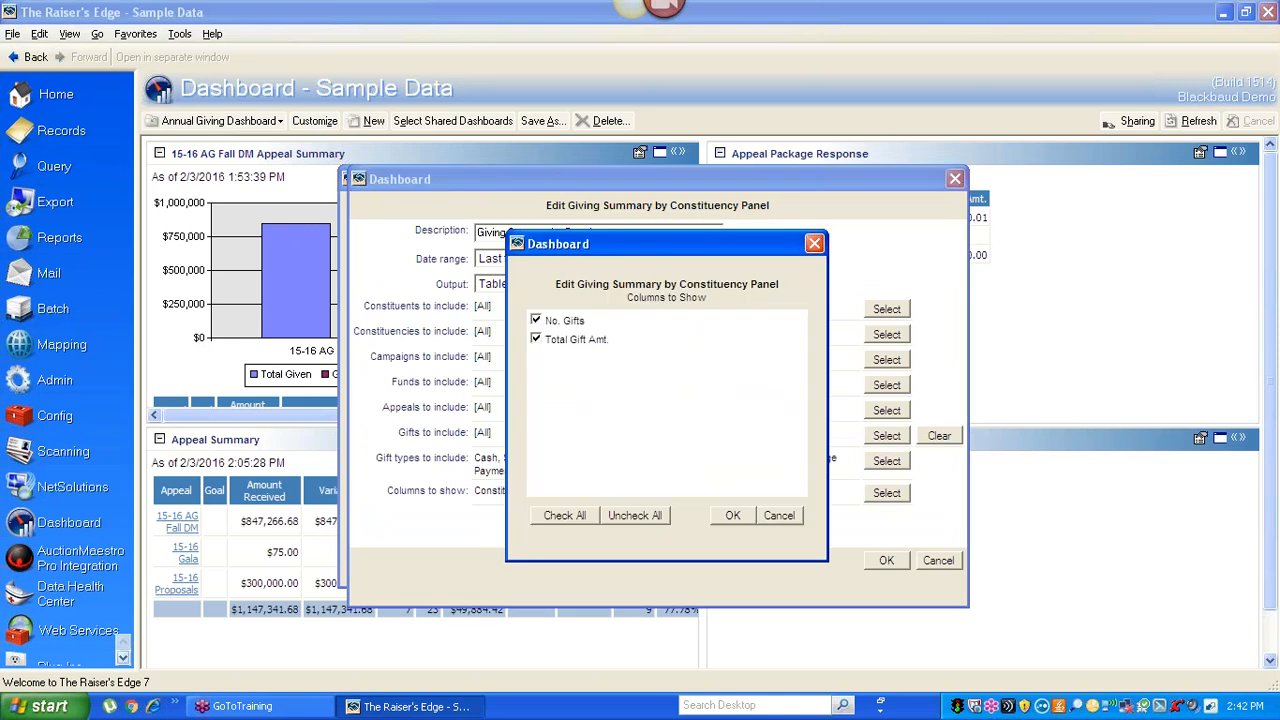
left_click(731, 517)
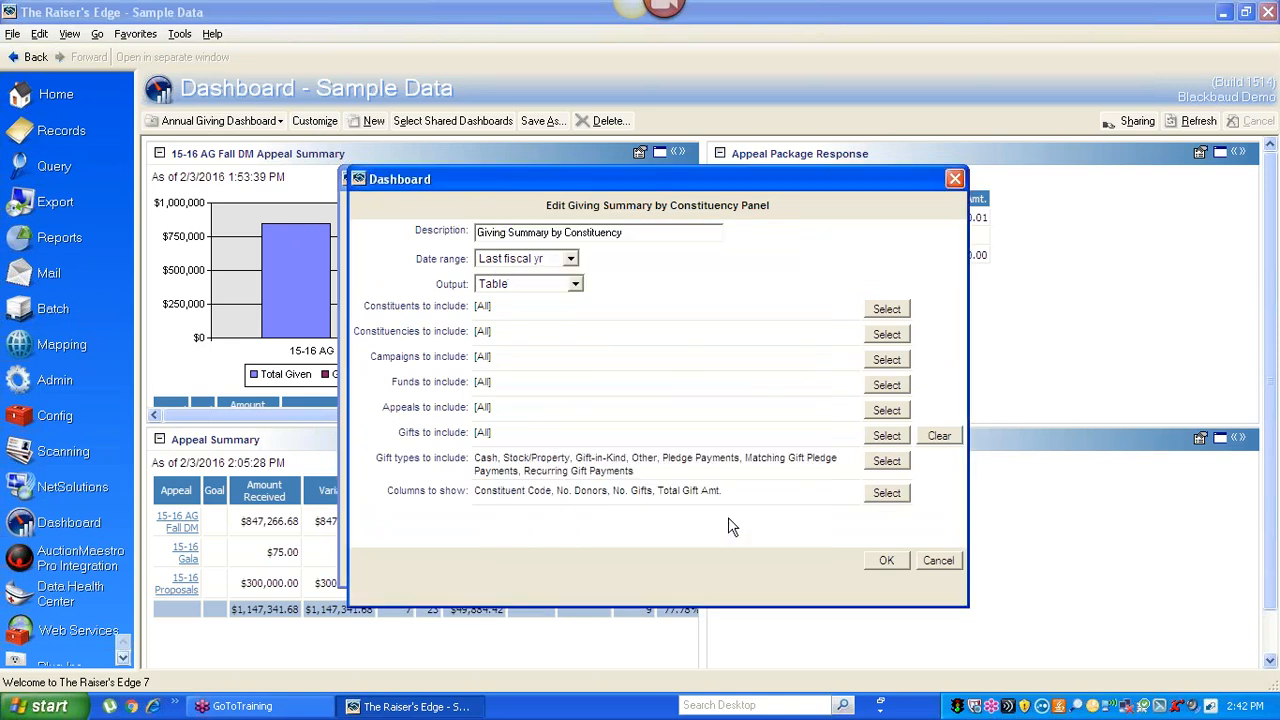
left_click(887, 561)
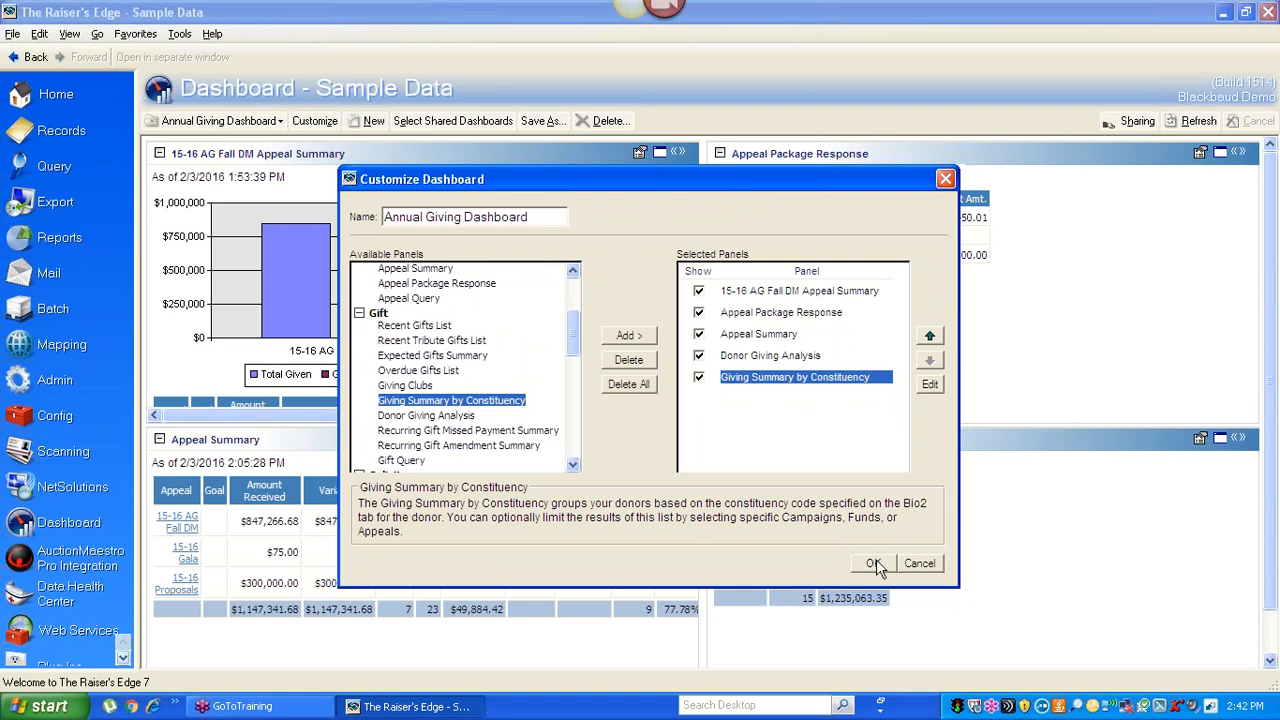
Step: Apply the Annual Giving Dashboard customization and maximize the Giving Summary by Constituency panel
left_click(873, 564)
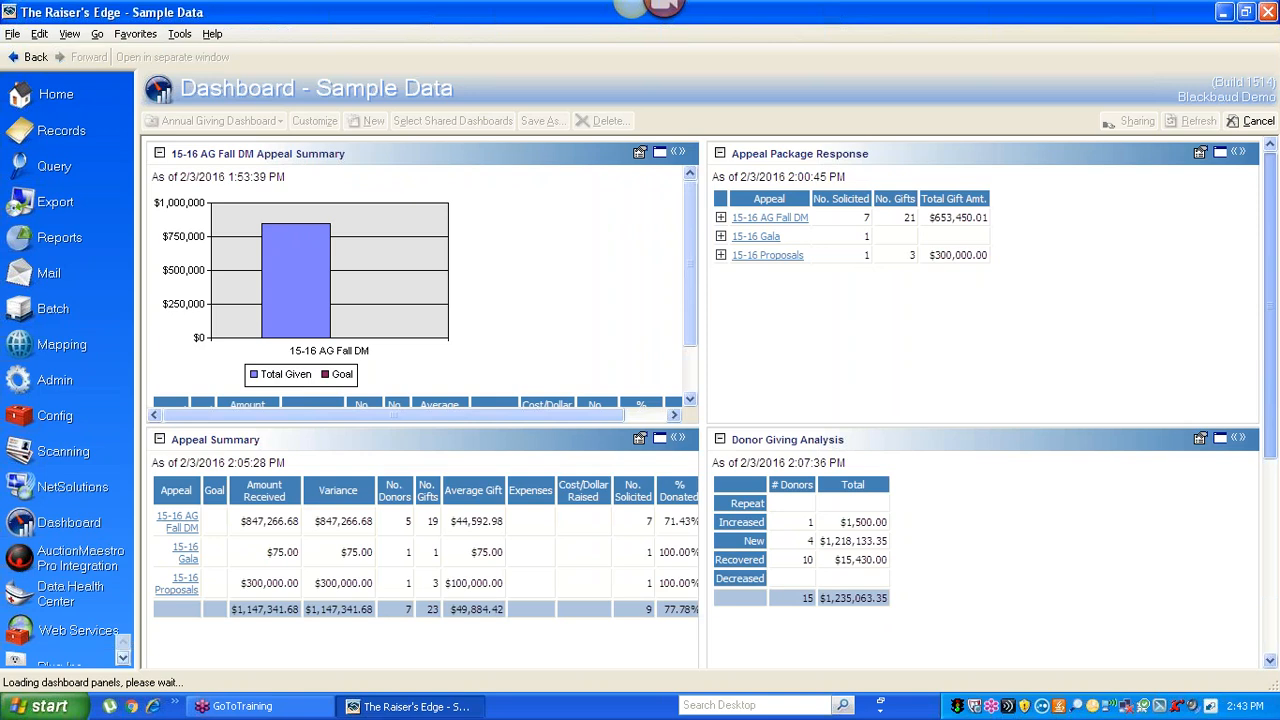
left_click(1273, 453)
left_click(1274, 520)
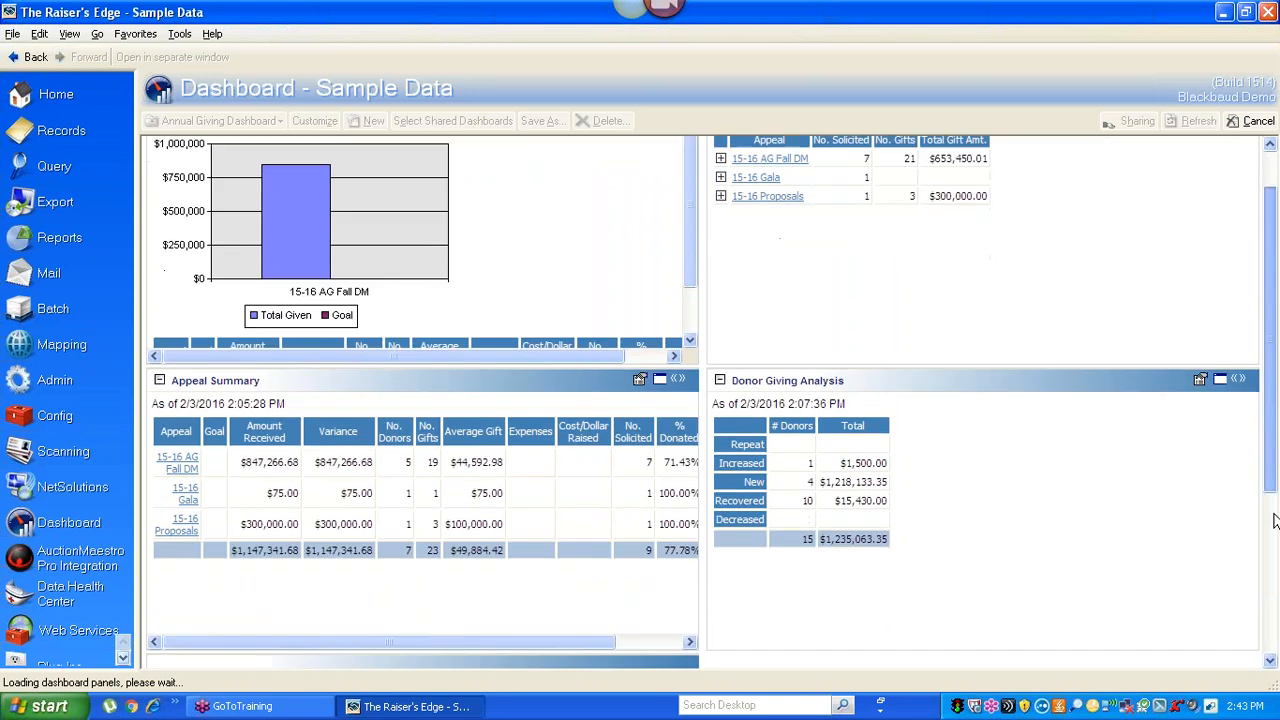
left_click(1274, 520)
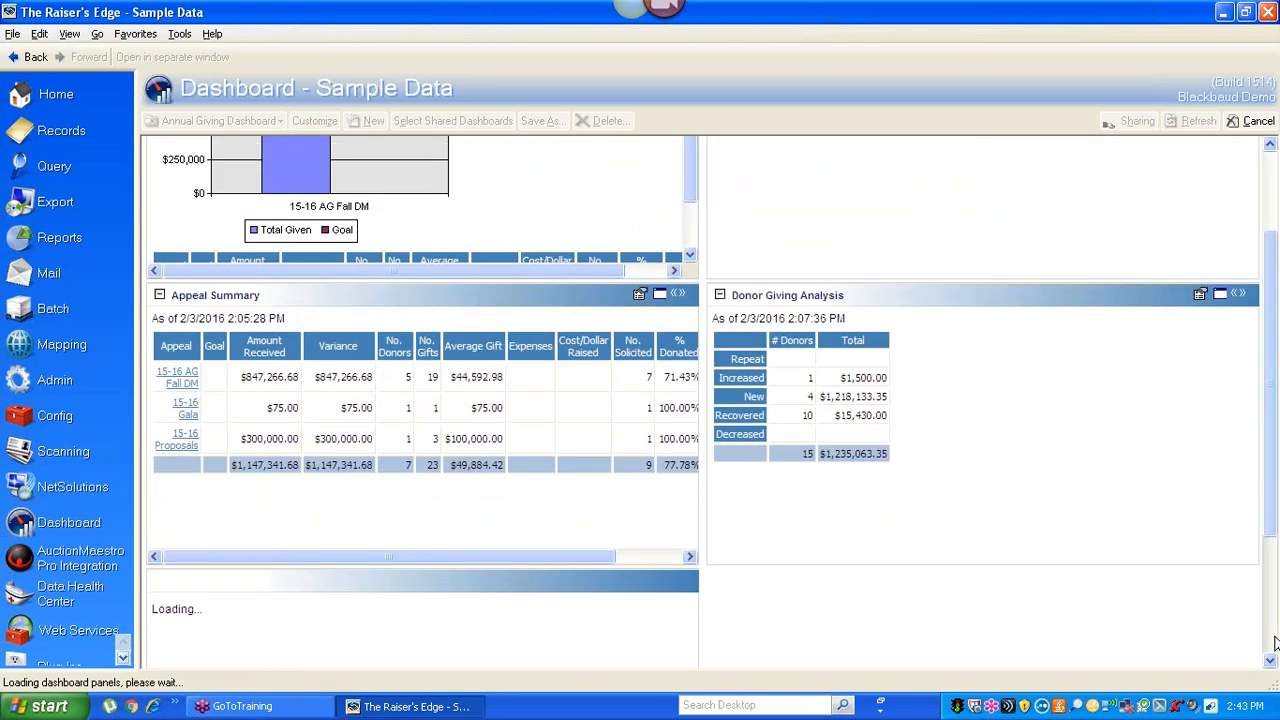
left_click(1275, 643)
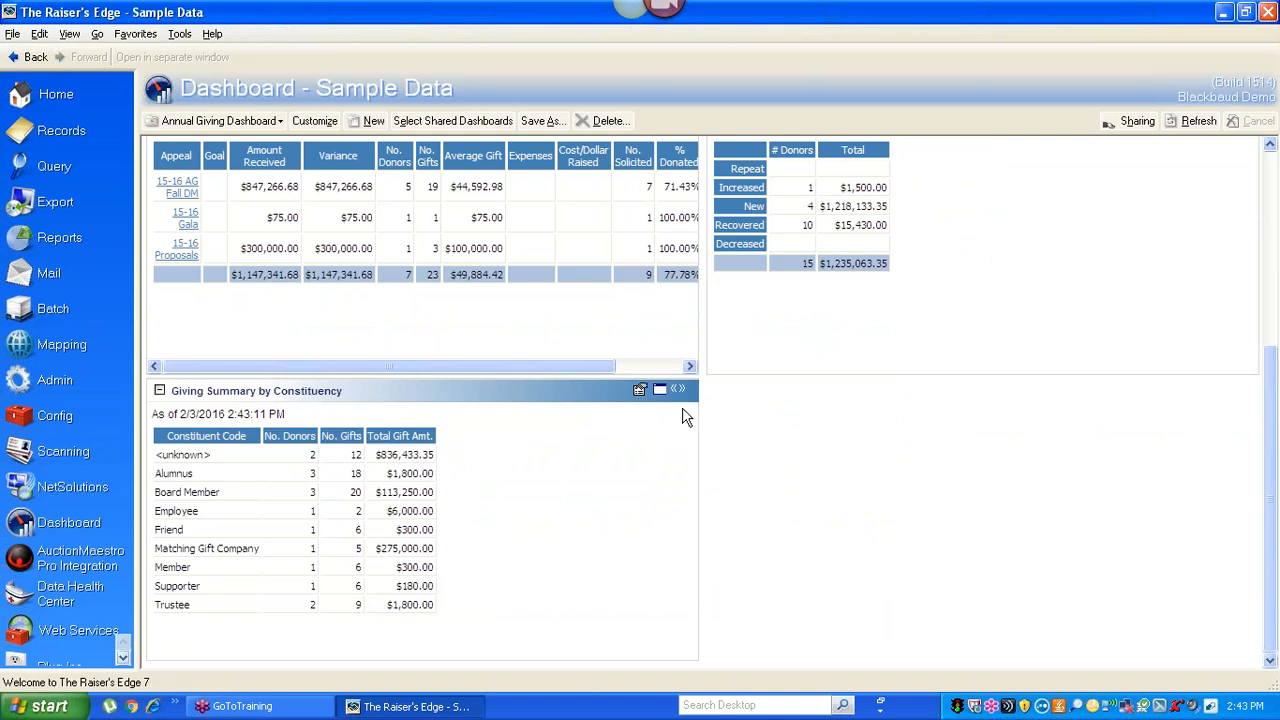
left_click(659, 389)
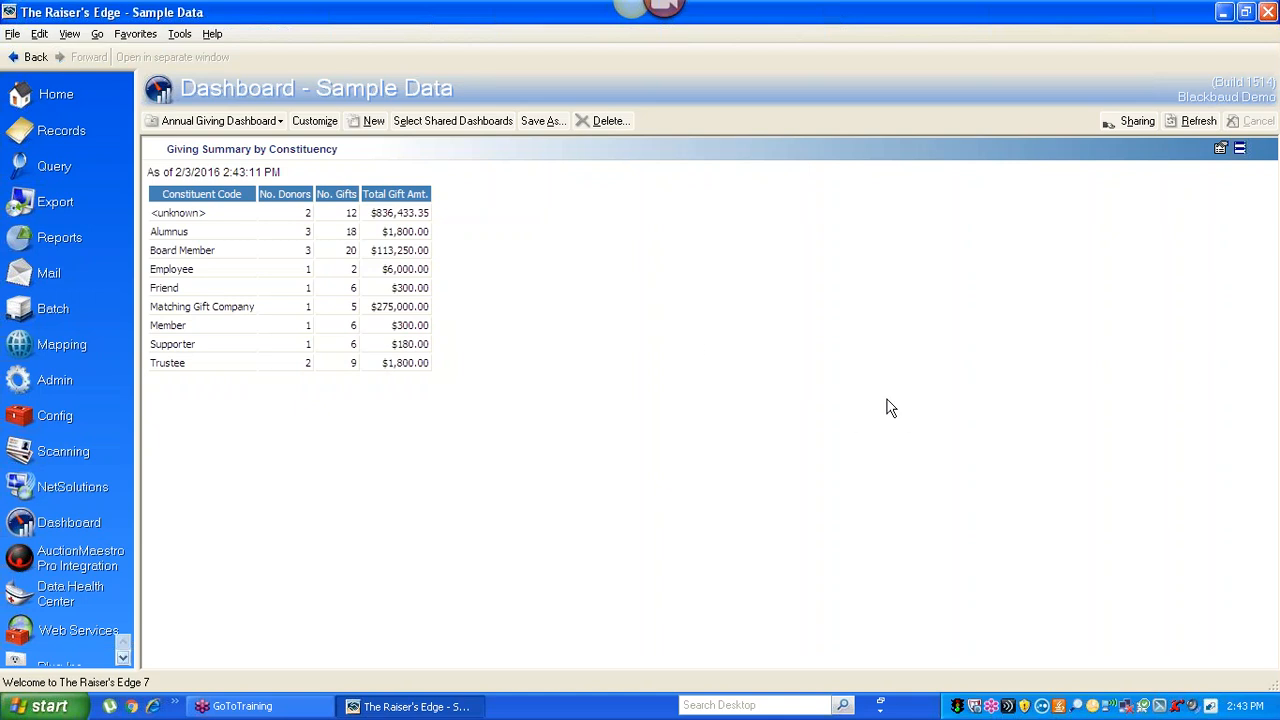
Step: Switch from the Annual Giving Dashboard to Dashboard 1
left_click(283, 125)
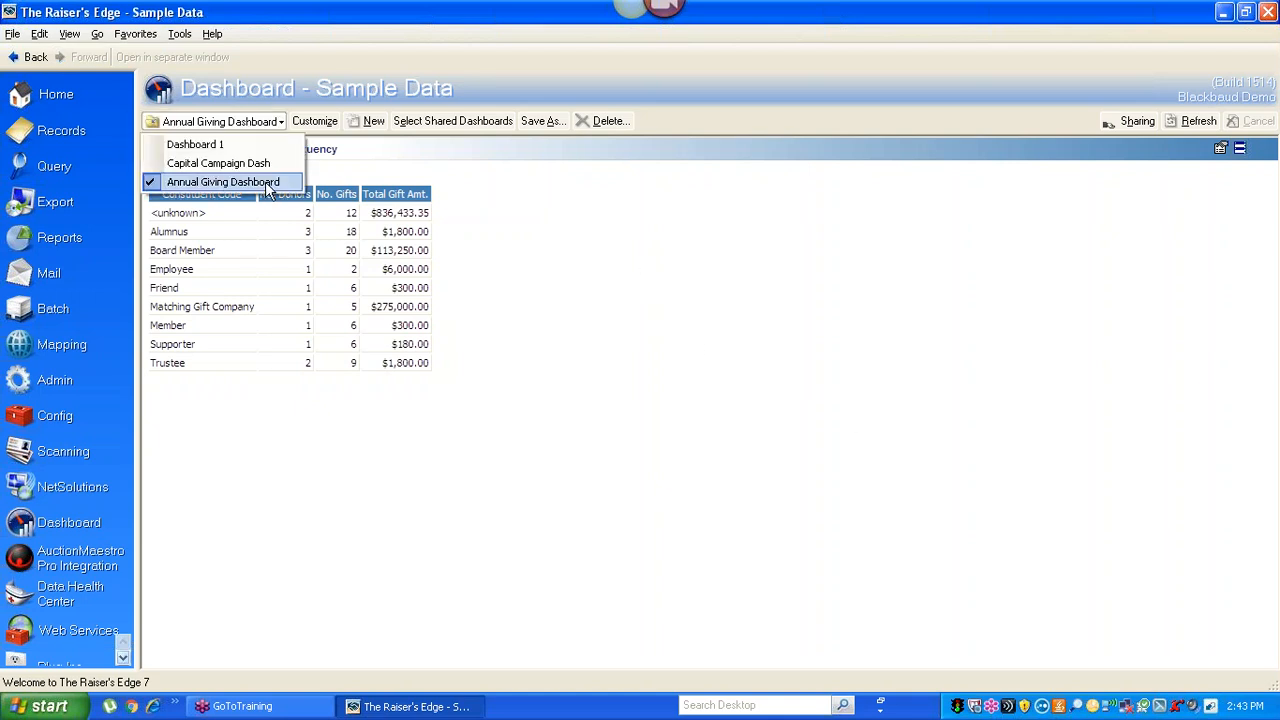
left_click(220, 144)
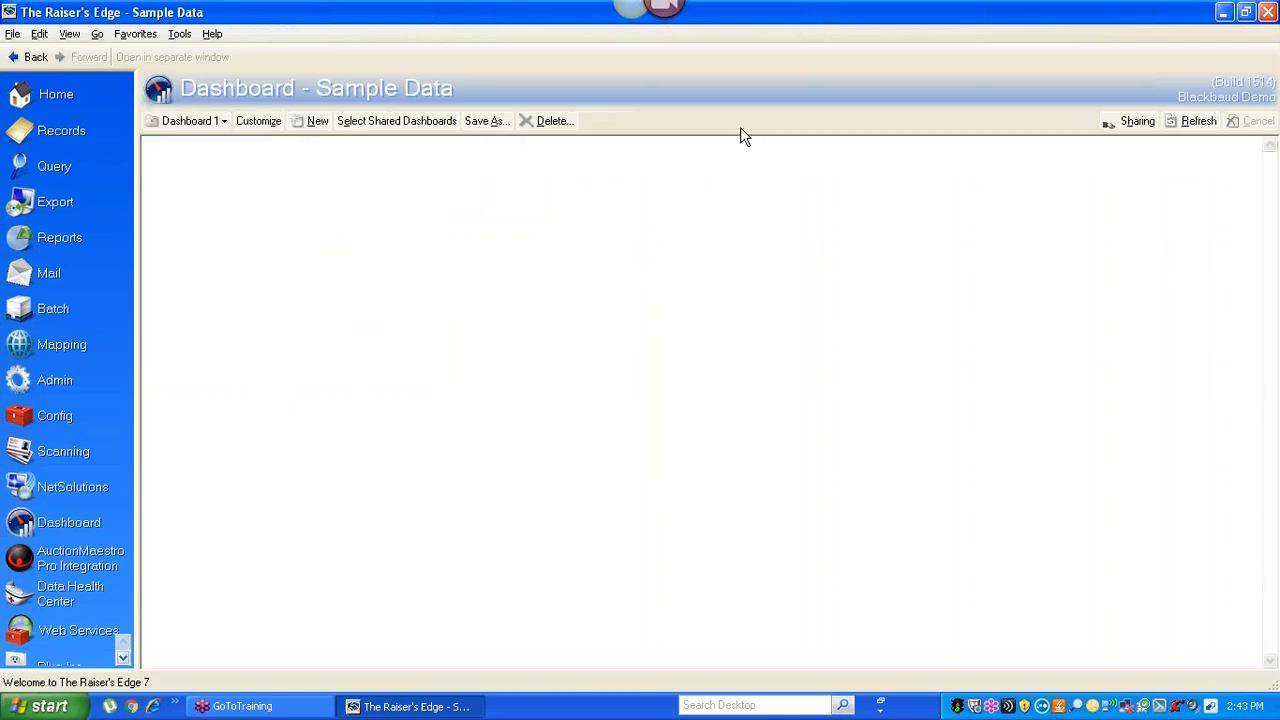